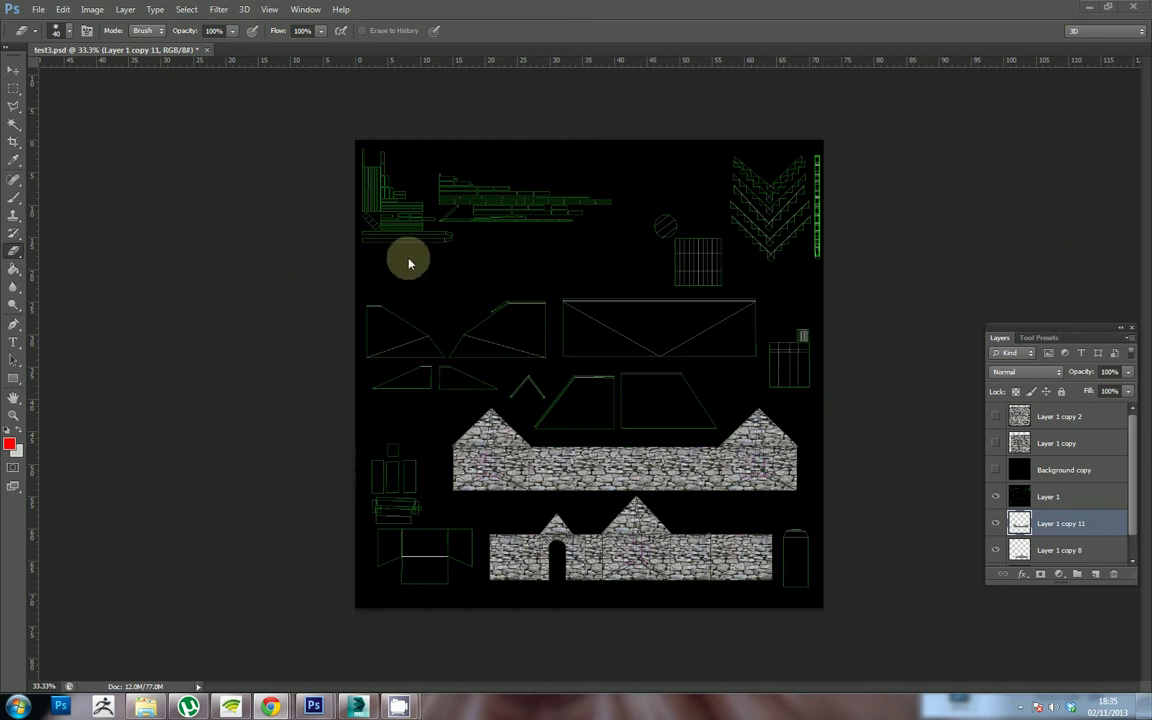
Step: Paste the copied wooden door photo into the texture and scale it to about 12% over the door's UV outline
{"action": "right_click", "coordinate": [304, 256]}
{"action": "left_click", "coordinate": [226, 247]}
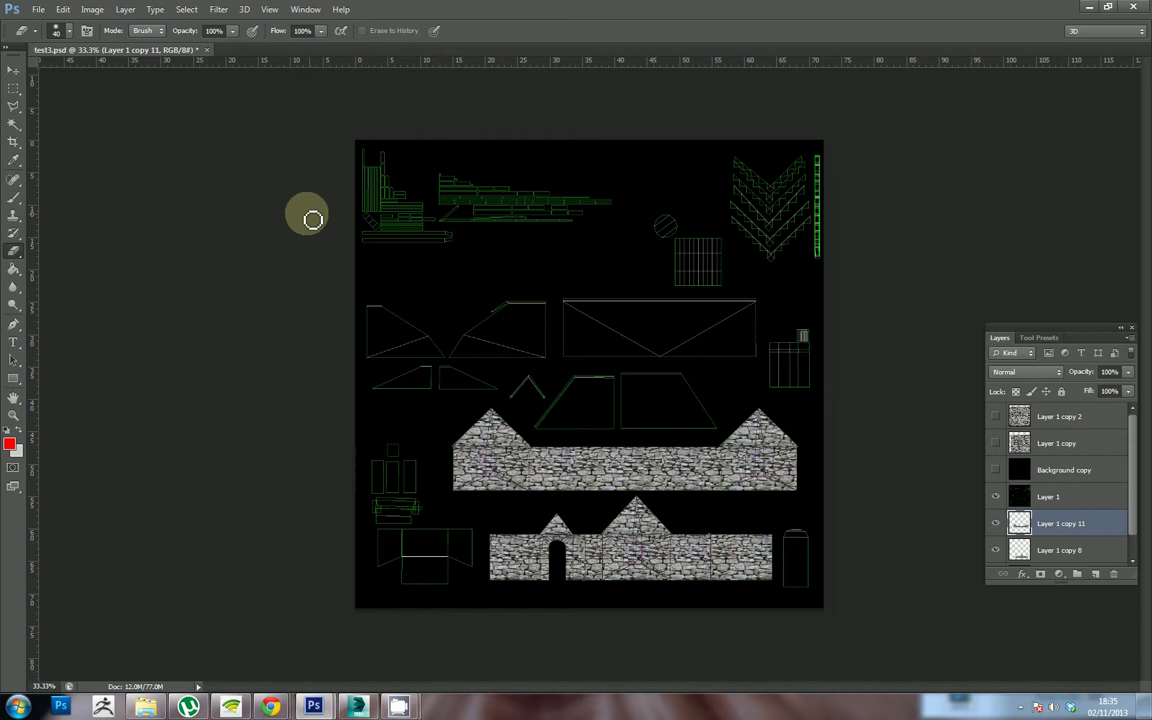
{"action": "key", "text": "ctrl+v"}
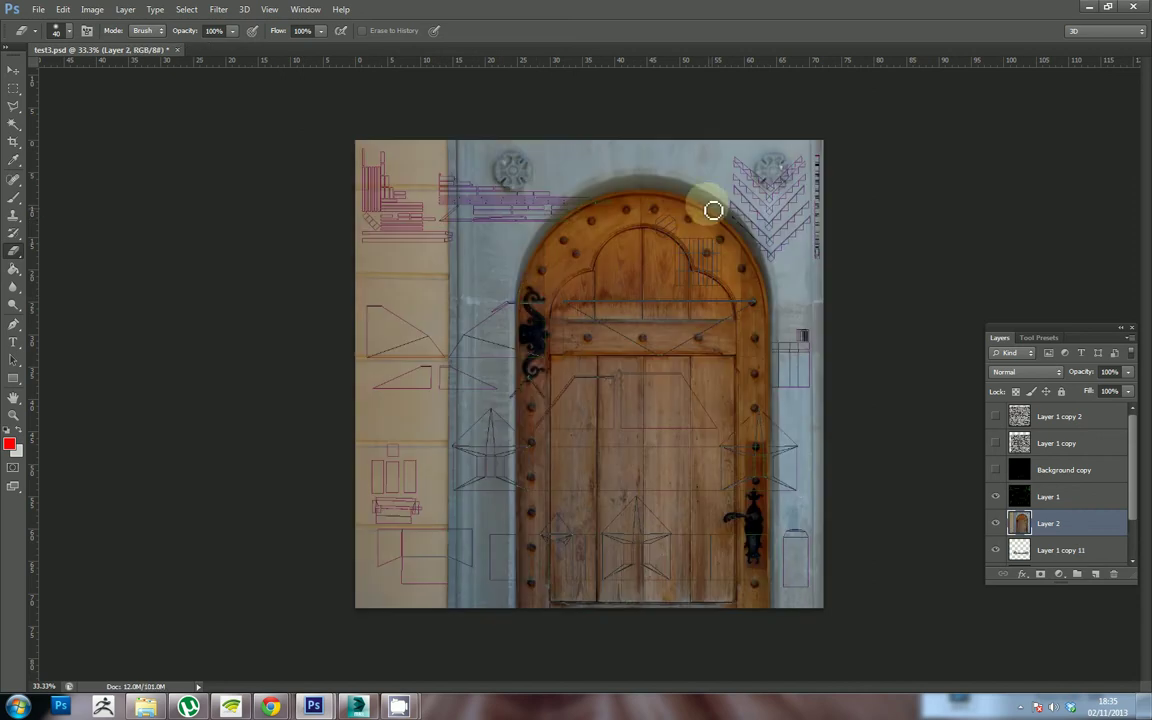
{"action": "key", "text": "ctrl+t"}
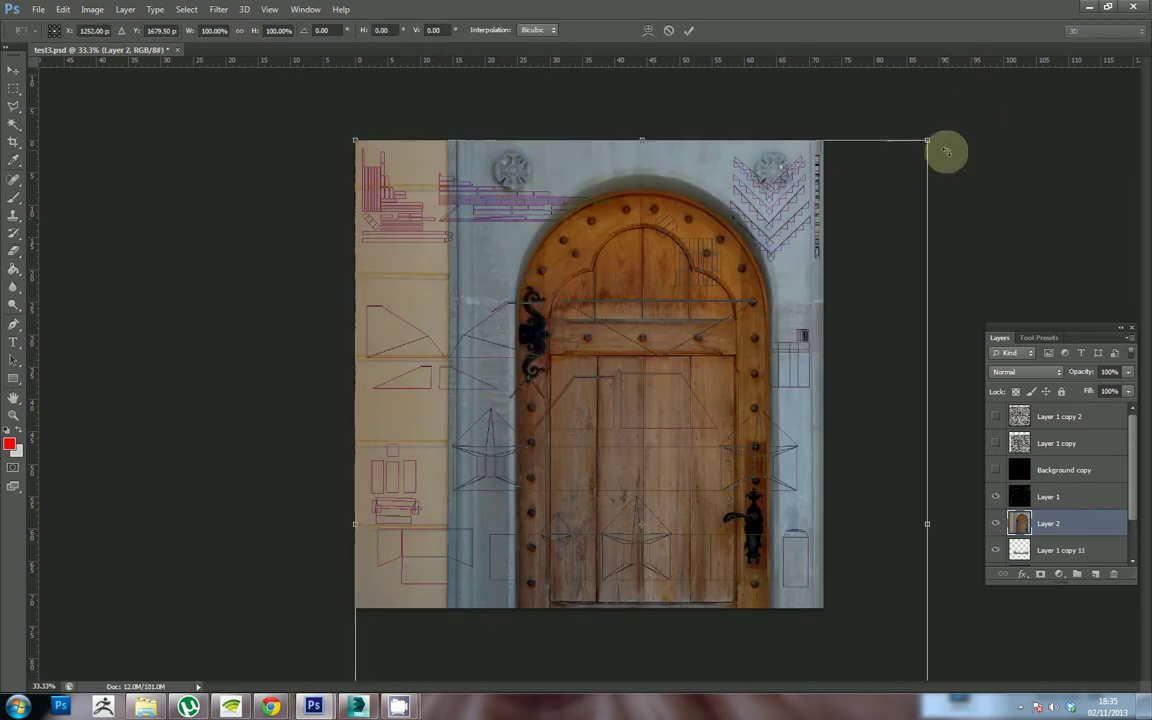
{"action": "left_click_drag", "start_coordinate": [928, 140], "coordinate": [784, 572]}
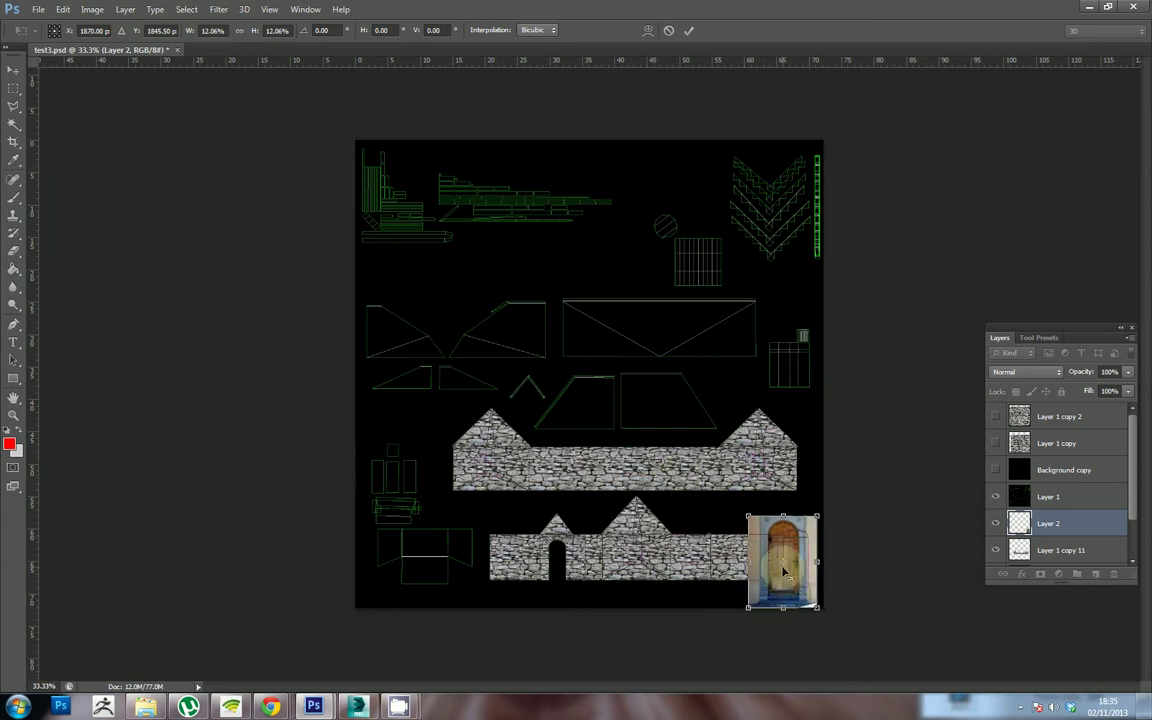
Step: Shrink the door photo to about 9.9% width and 9.1% height and position it over the door's UV outline
{"action": "key", "text": "ctrl+plus"}
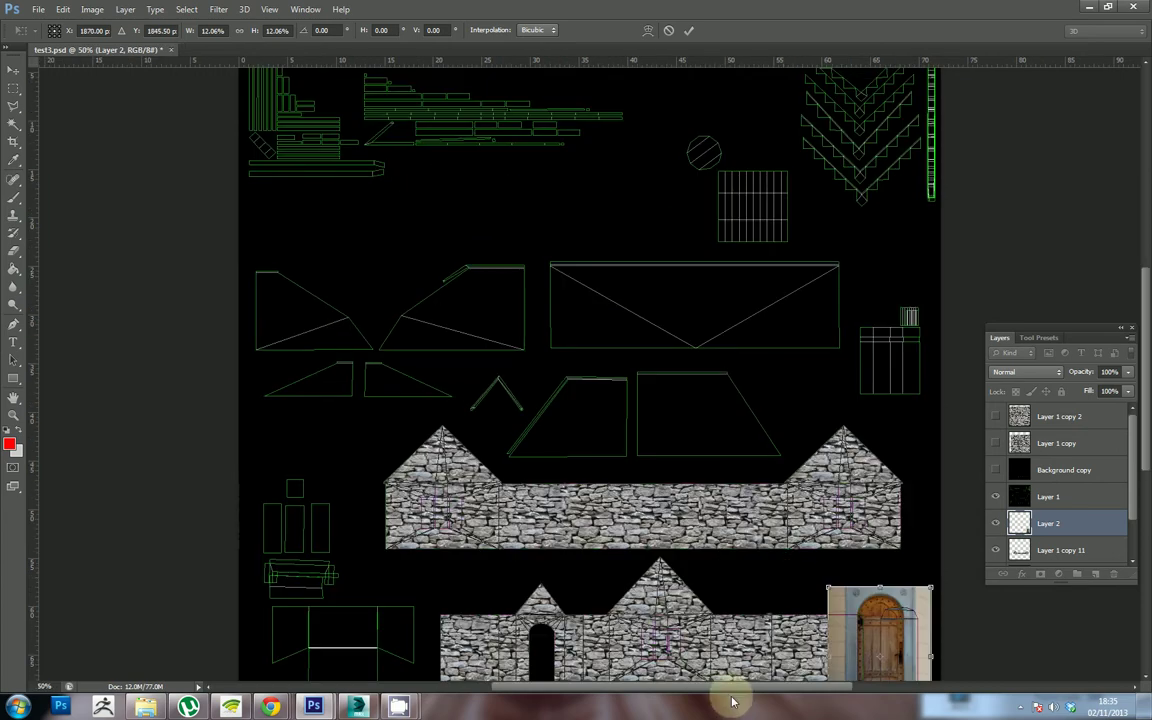
{"action": "left_click_drag", "start_coordinate": [733, 693], "coordinate": [818, 689]}
{"action": "scroll", "coordinate": [697, 543], "scroll_direction": "down", "scroll_amount": 3}
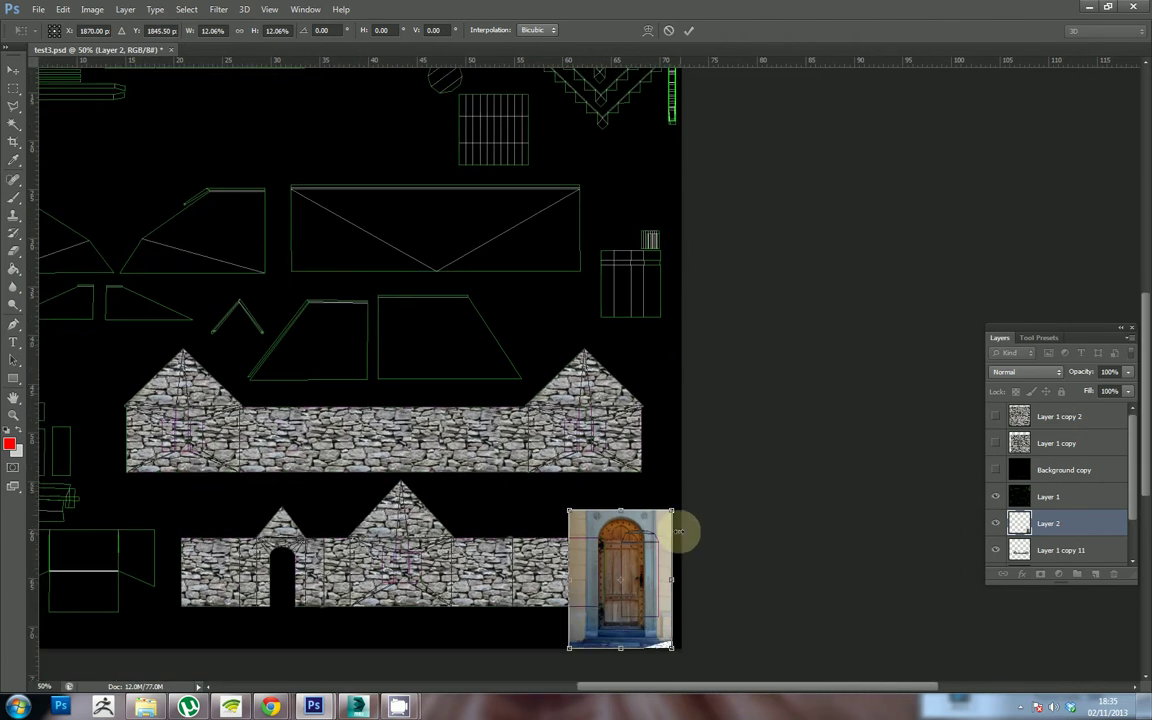
{"action": "left_click_drag", "start_coordinate": [671, 512], "coordinate": [660, 539]}
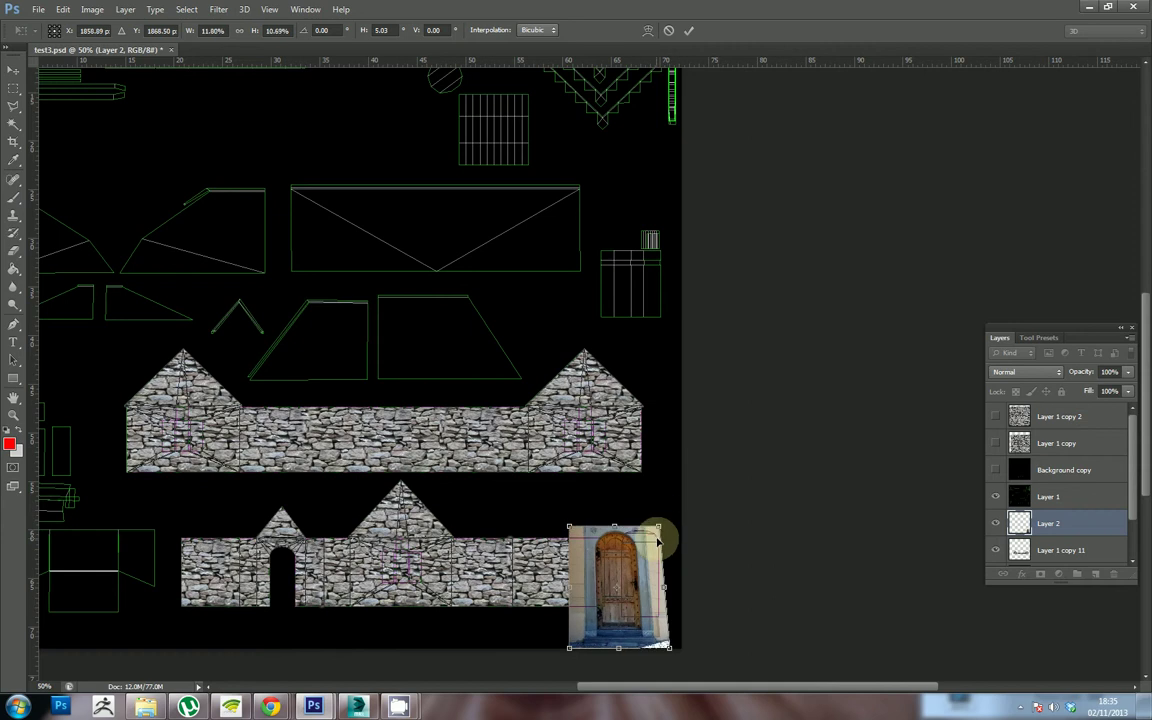
{"action": "key", "text": "ctrl+z"}
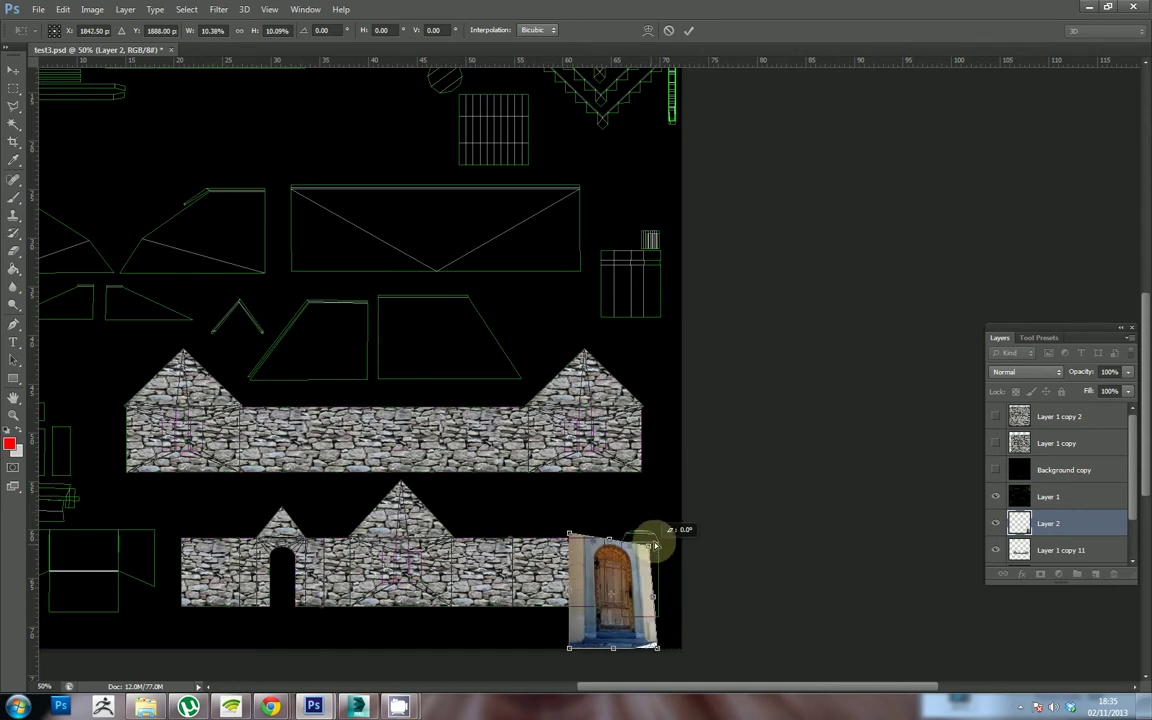
{"action": "left_click_drag", "start_coordinate": [676, 514], "coordinate": [638, 562]}
{"action": "left_click_drag", "start_coordinate": [611, 634], "coordinate": [678, 648]}
{"action": "scroll", "coordinate": [667, 626], "scroll_direction": "up", "scroll_amount": 2}
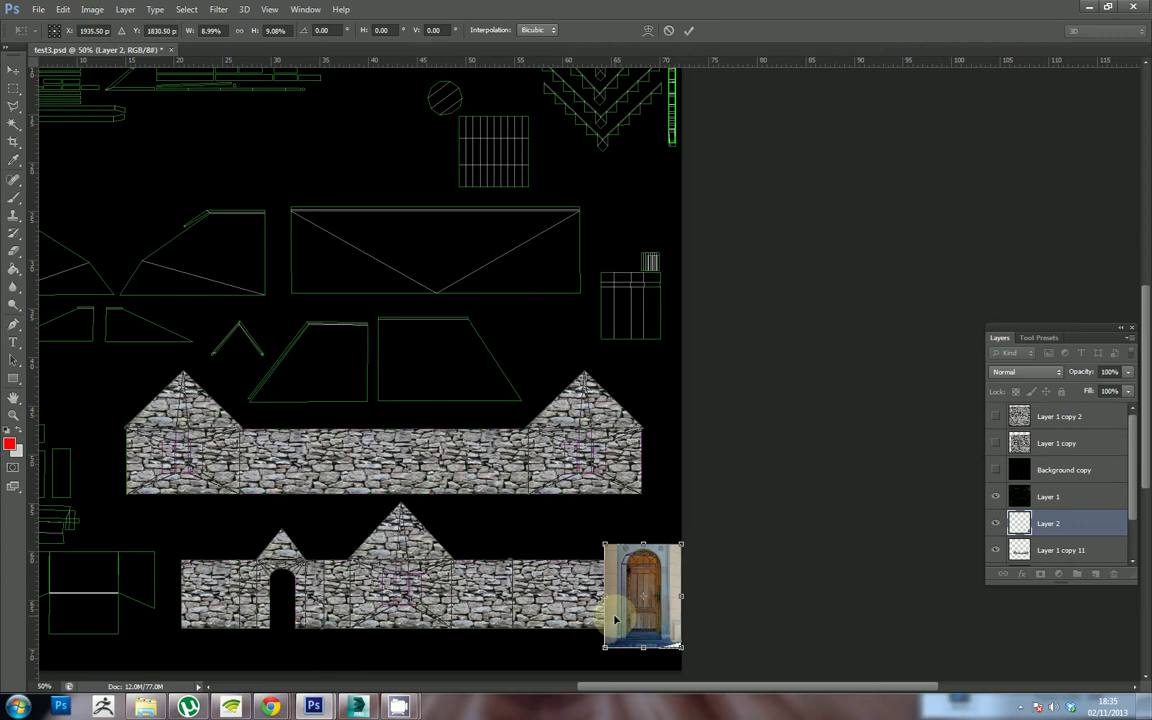
{"action": "left_click_drag", "start_coordinate": [603, 596], "coordinate": [596, 596]}
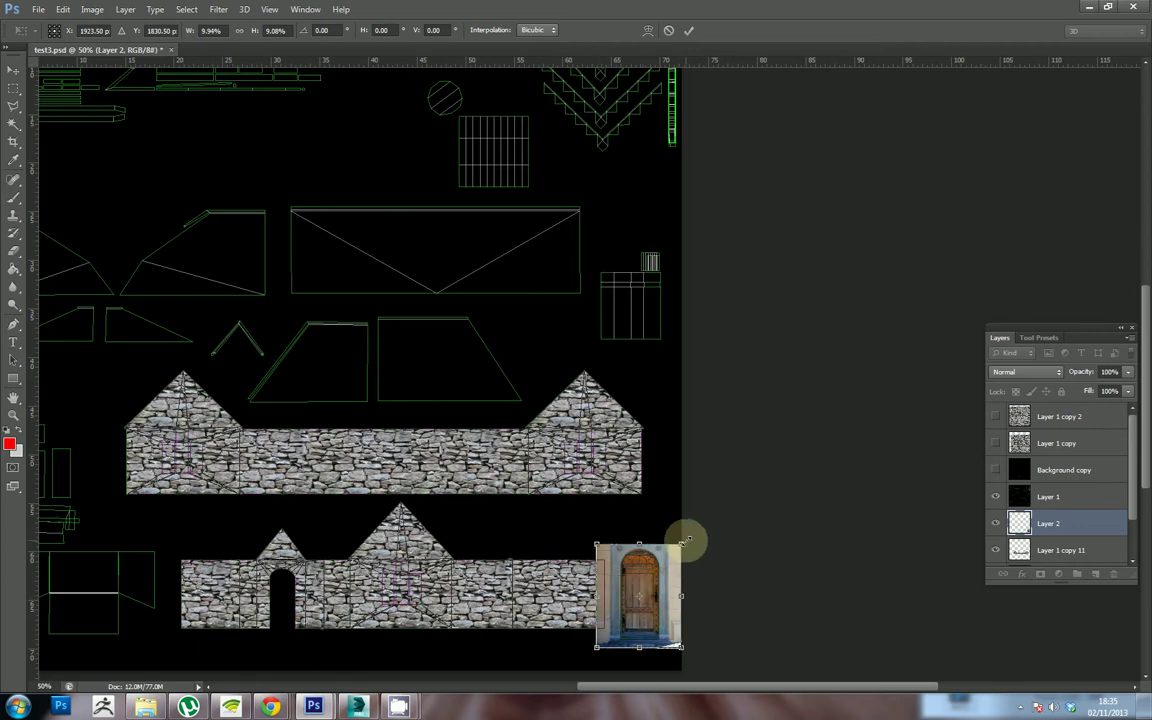
Step: Fine-tune the door photo to about 9.78% width and 8.93% height to fit the outline, and apply the transformation
{"action": "key", "text": "ctrl+plus"}
{"action": "key", "text": "ctrl+plus"}
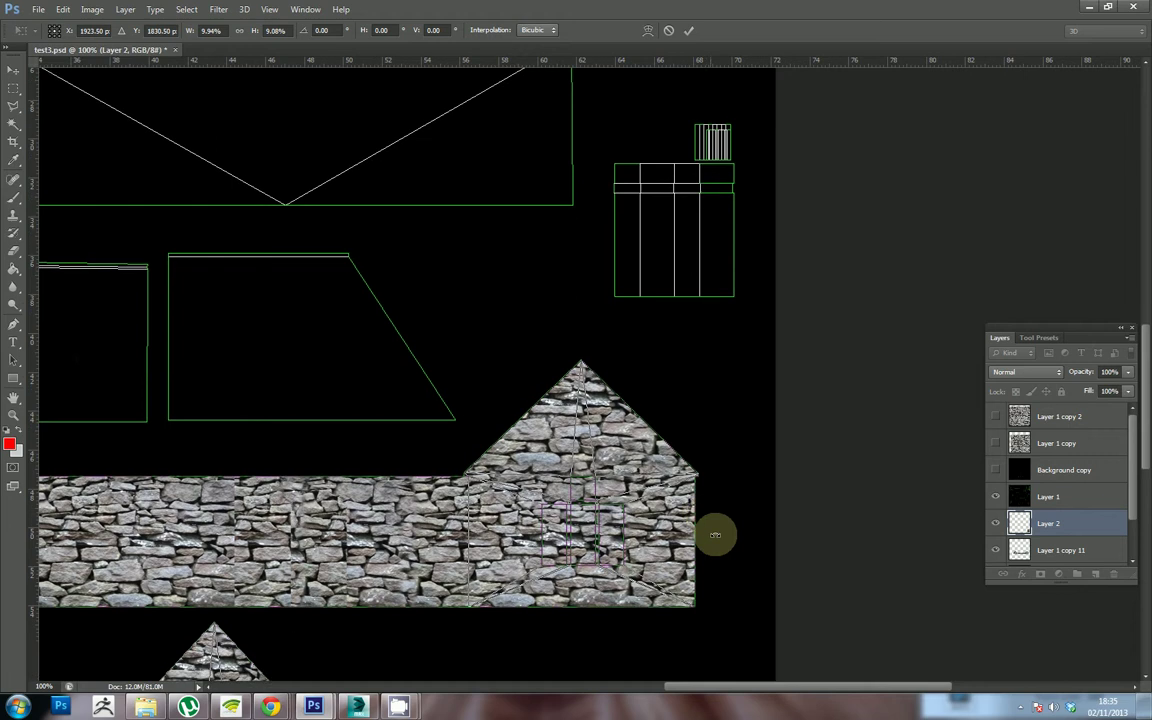
{"action": "scroll", "coordinate": [715, 535], "scroll_direction": "down", "scroll_amount": 6}
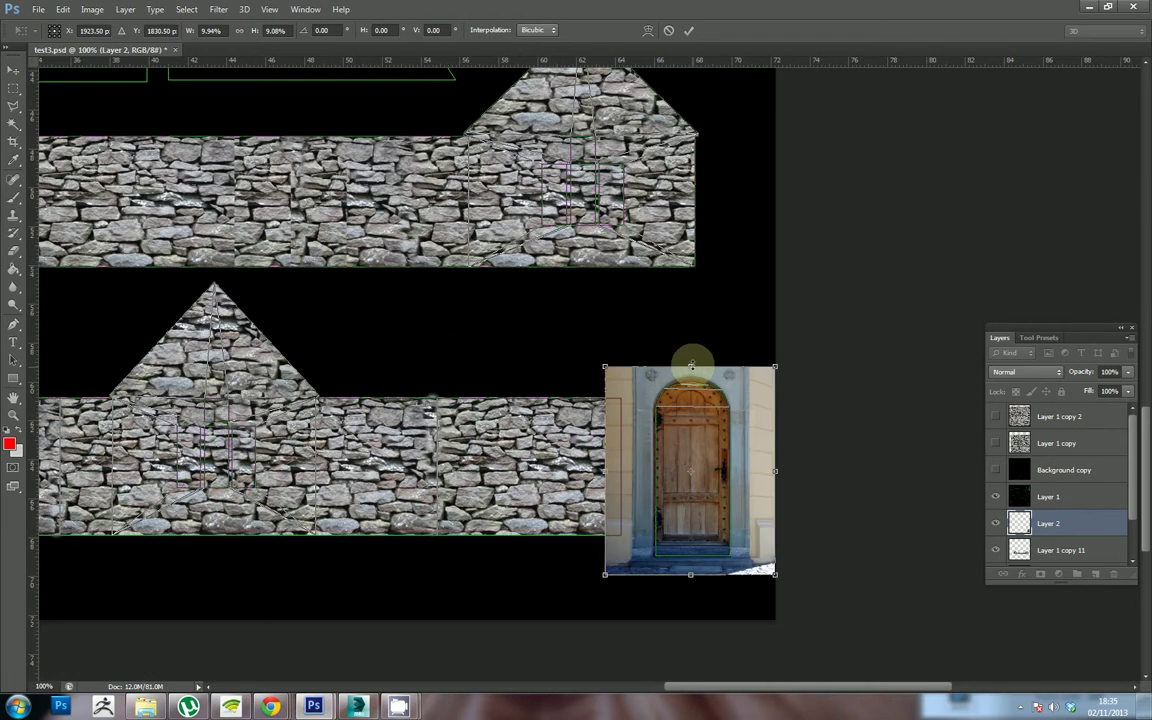
{"action": "left_click_drag", "start_coordinate": [691, 366], "coordinate": [691, 370]}
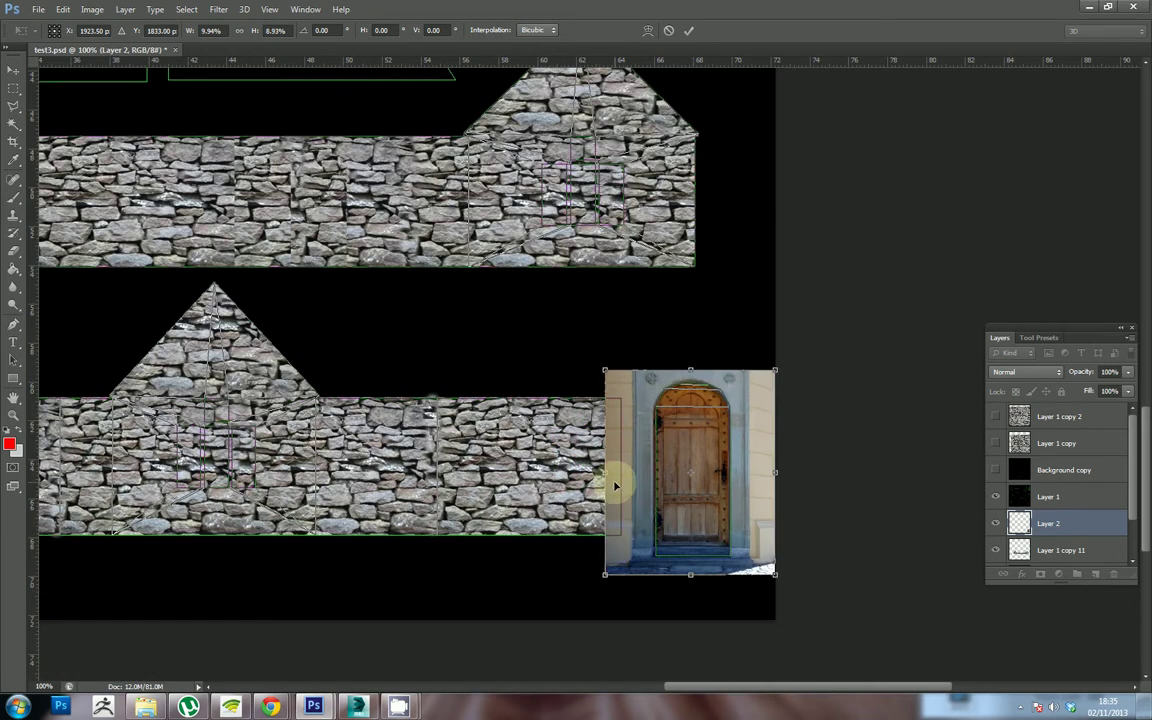
{"action": "left_click_drag", "start_coordinate": [605, 472], "coordinate": [608, 472]}
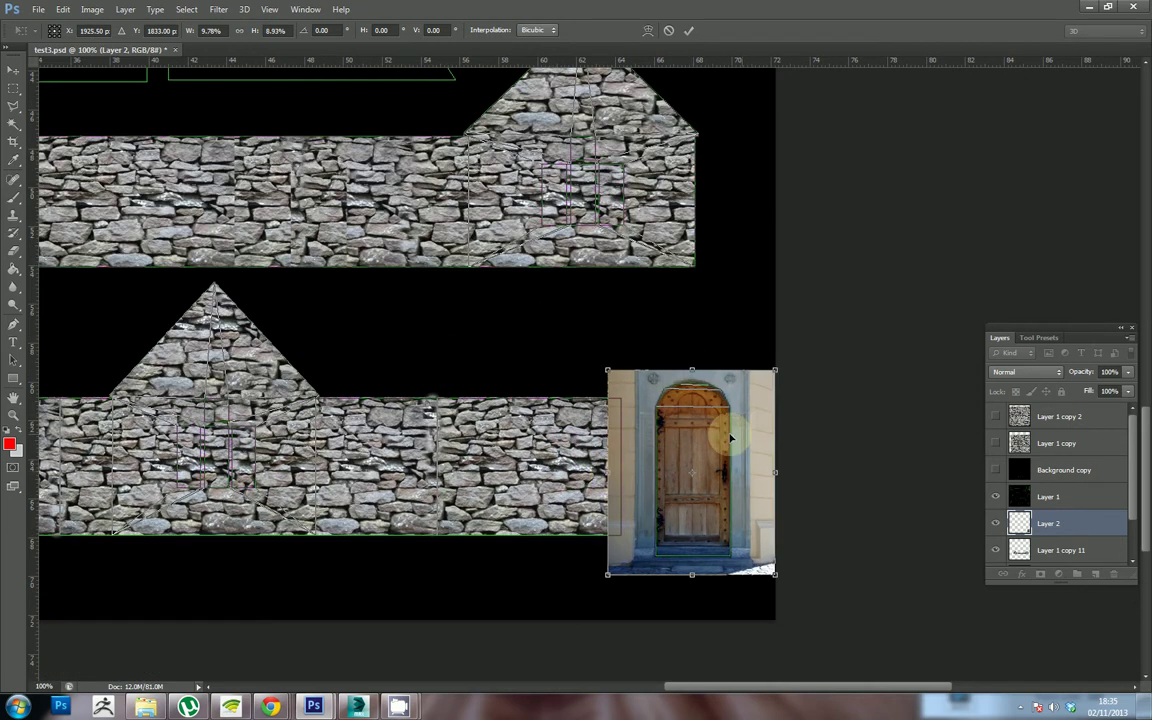
{"action": "left_click", "coordinate": [11, 126]}
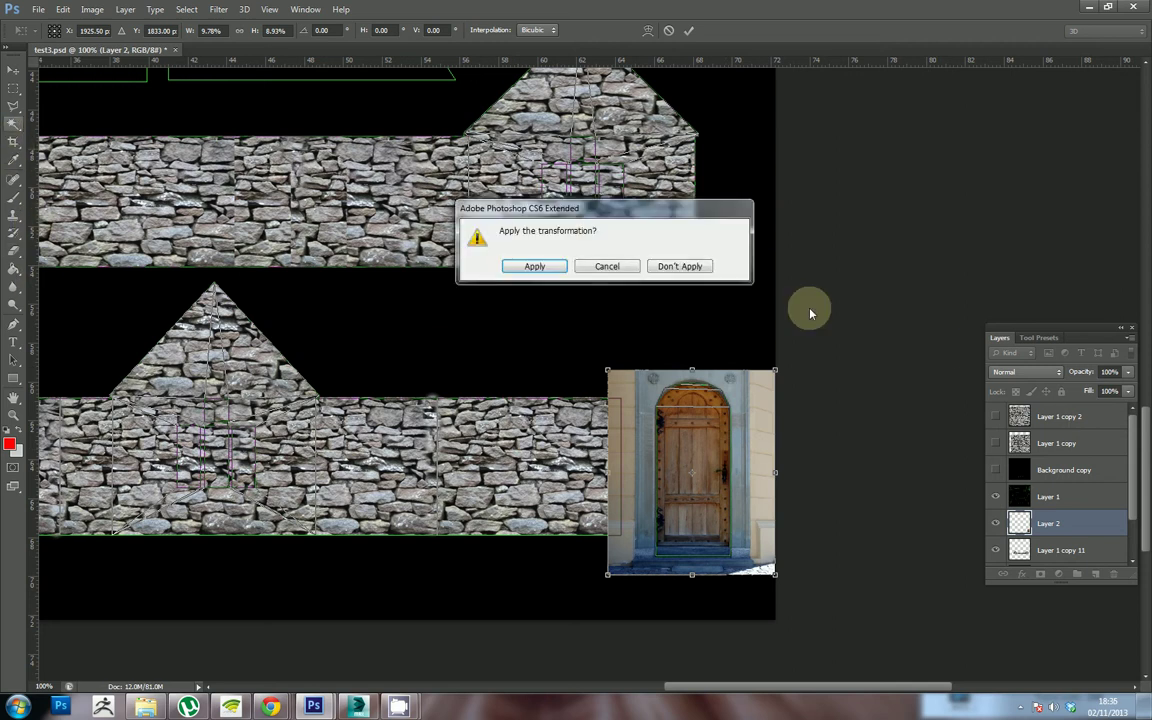
{"action": "left_click", "coordinate": [534, 264]}
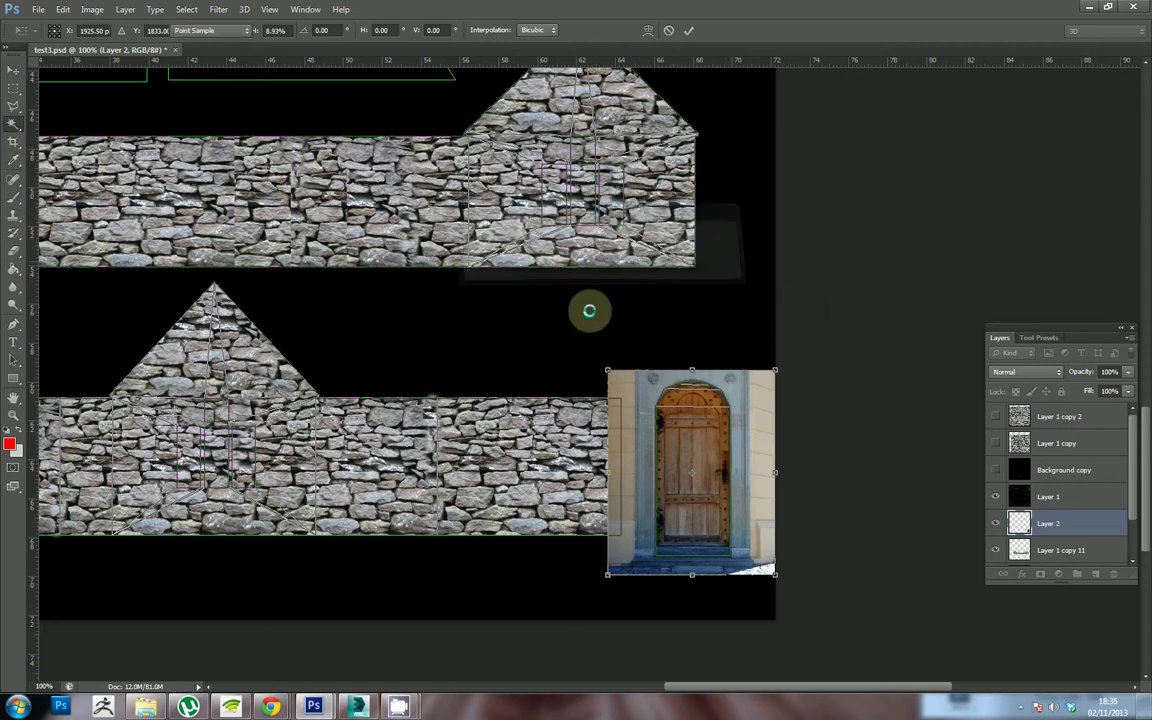
Step: Select the area outside the UV shells on Layer 1 with the Magic Wand, delete it from Layer 2, and deselect
{"action": "left_click", "coordinate": [1050, 497]}
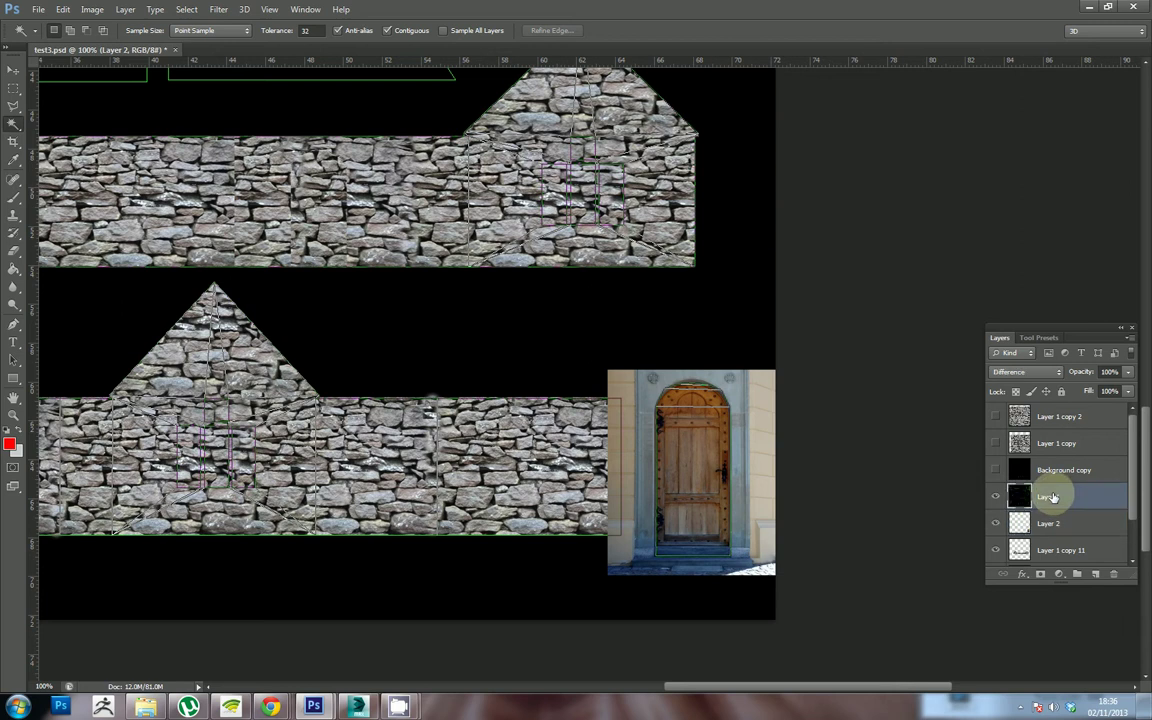
{"action": "left_click", "coordinate": [711, 338]}
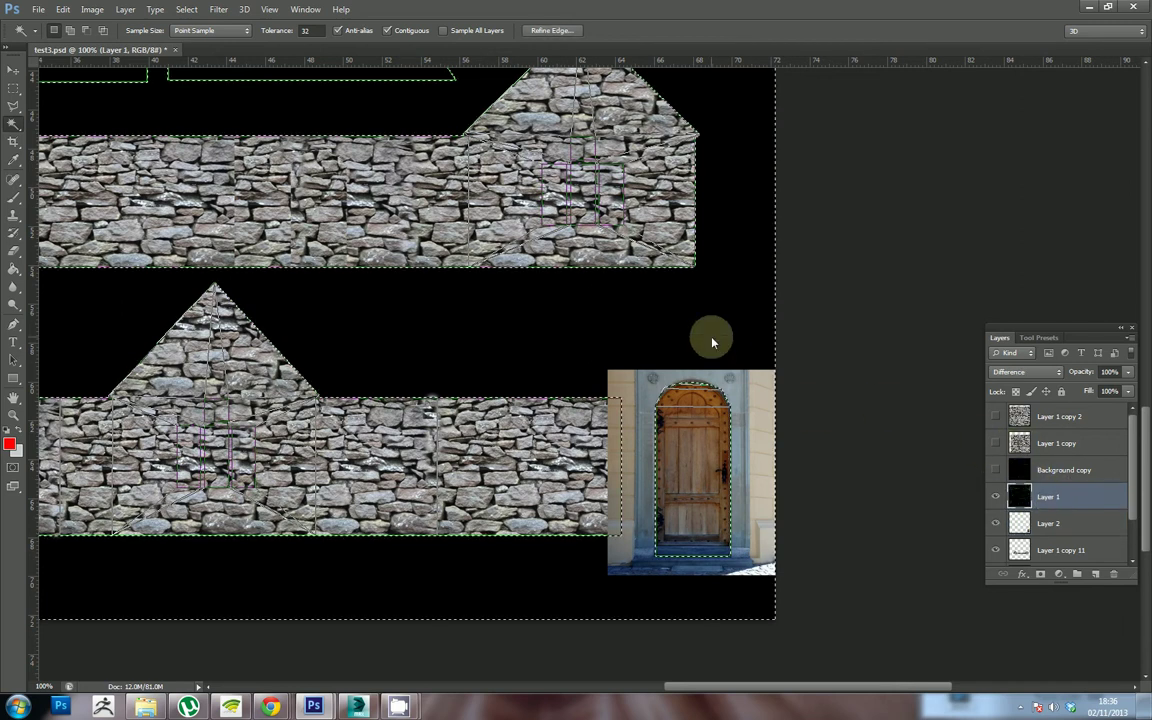
{"action": "left_click", "coordinate": [1044, 527]}
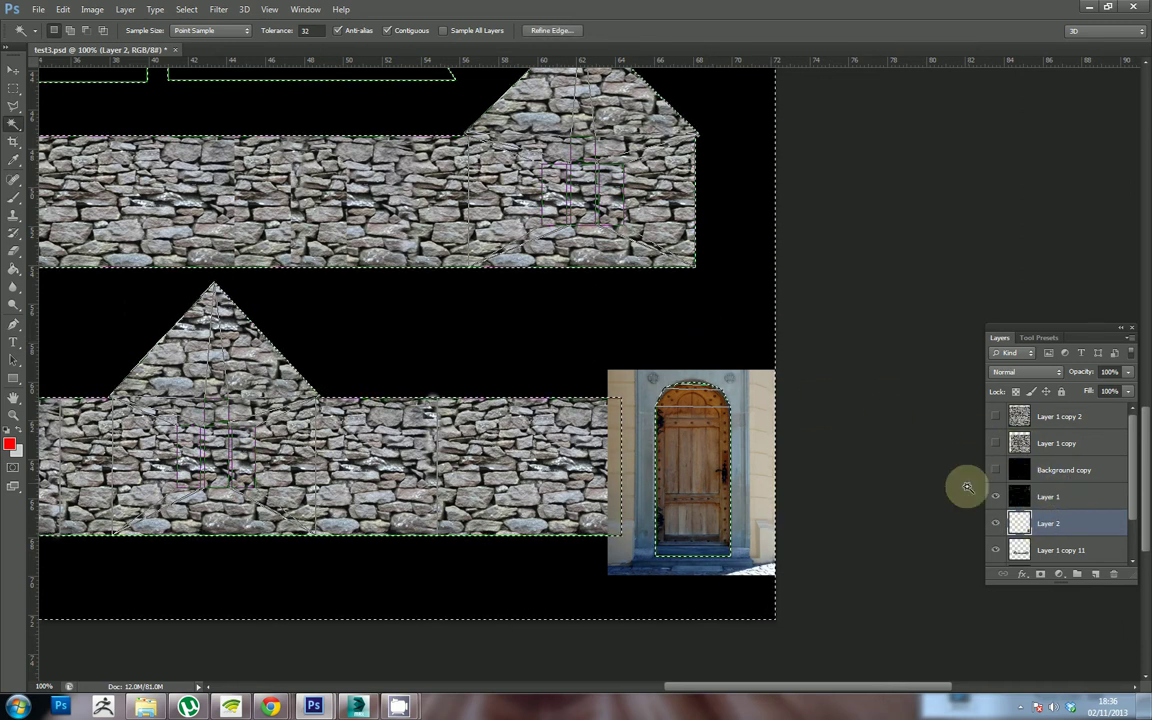
{"action": "key", "text": "Delete"}
{"action": "left_click", "coordinate": [186, 9]}
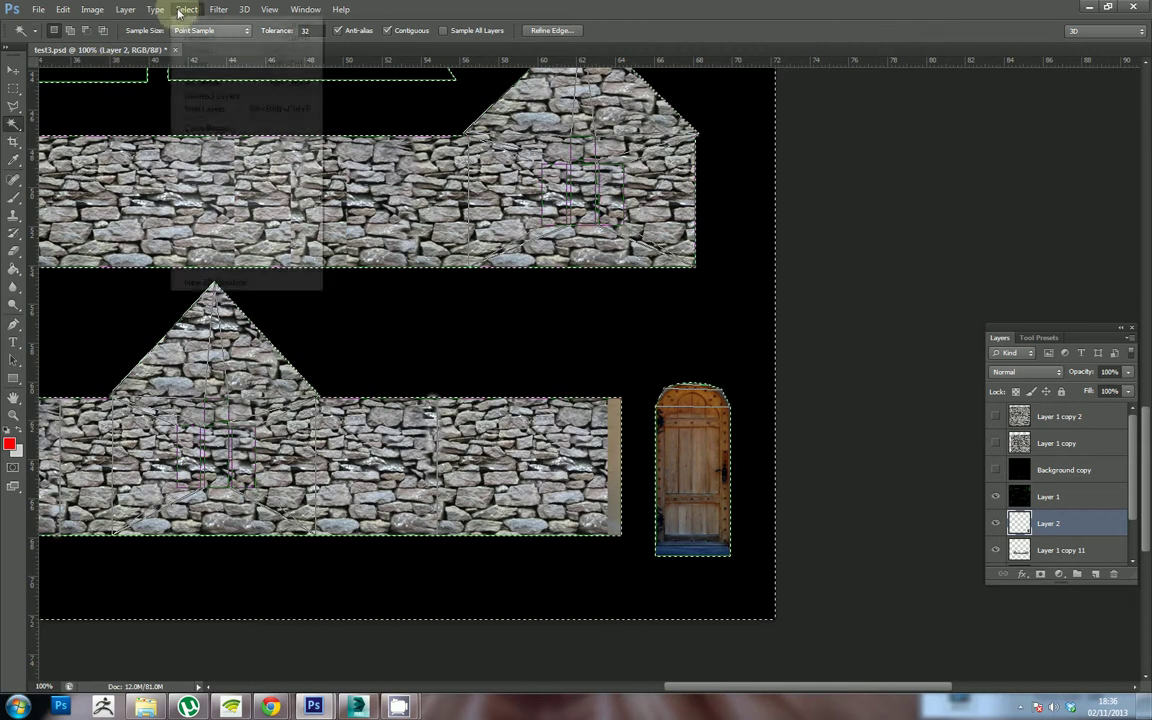
{"action": "left_click", "coordinate": [200, 36]}
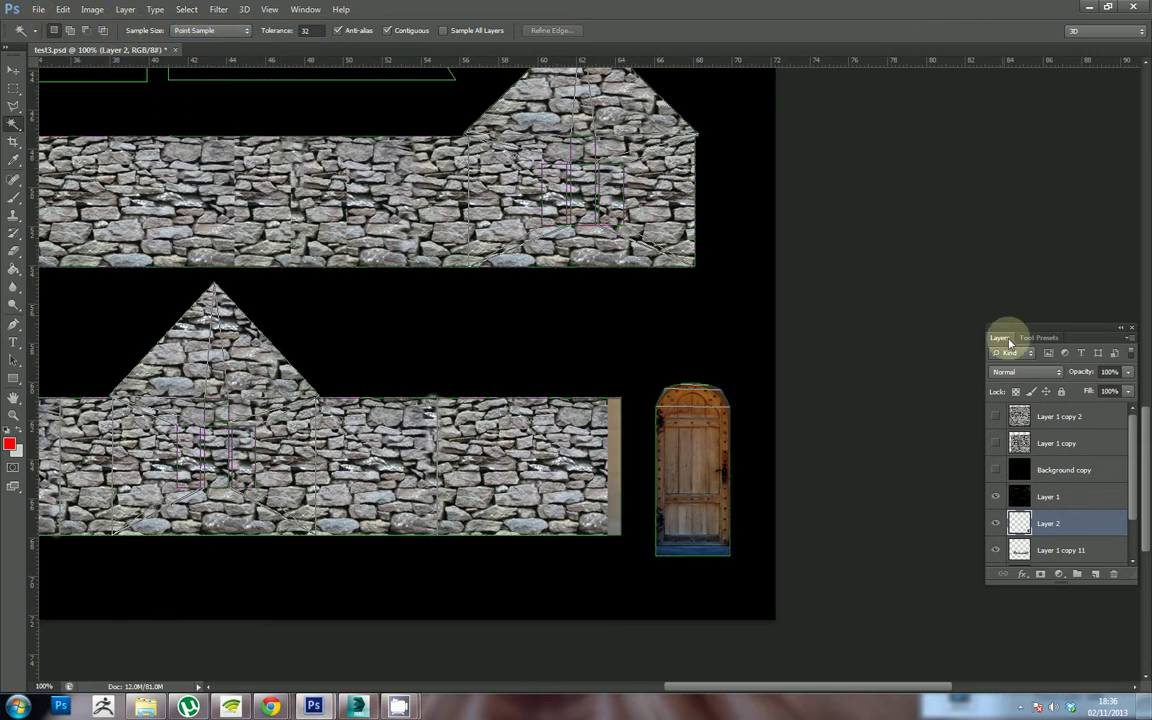
Step: Hide the Layer 1 wireframe and save the texture as a JPEG over test3.jpg at maximum quality 12
{"action": "left_click", "coordinate": [995, 496]}
{"action": "left_click", "coordinate": [37, 10]}
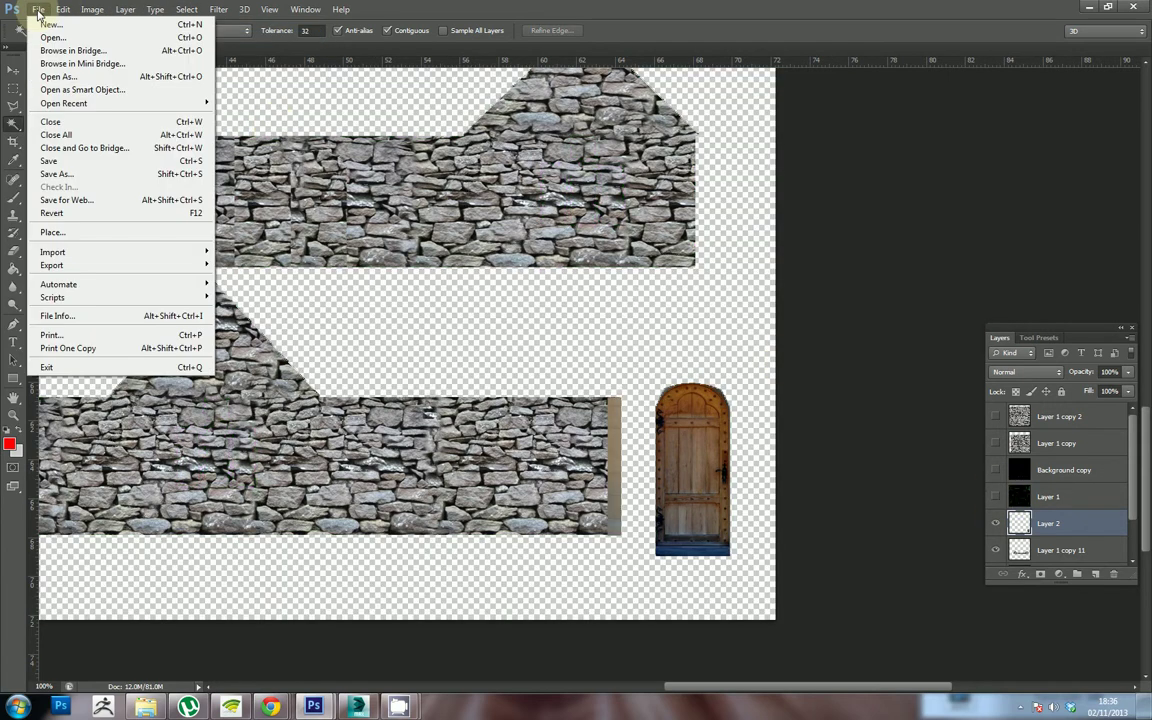
{"action": "left_click", "coordinate": [75, 177]}
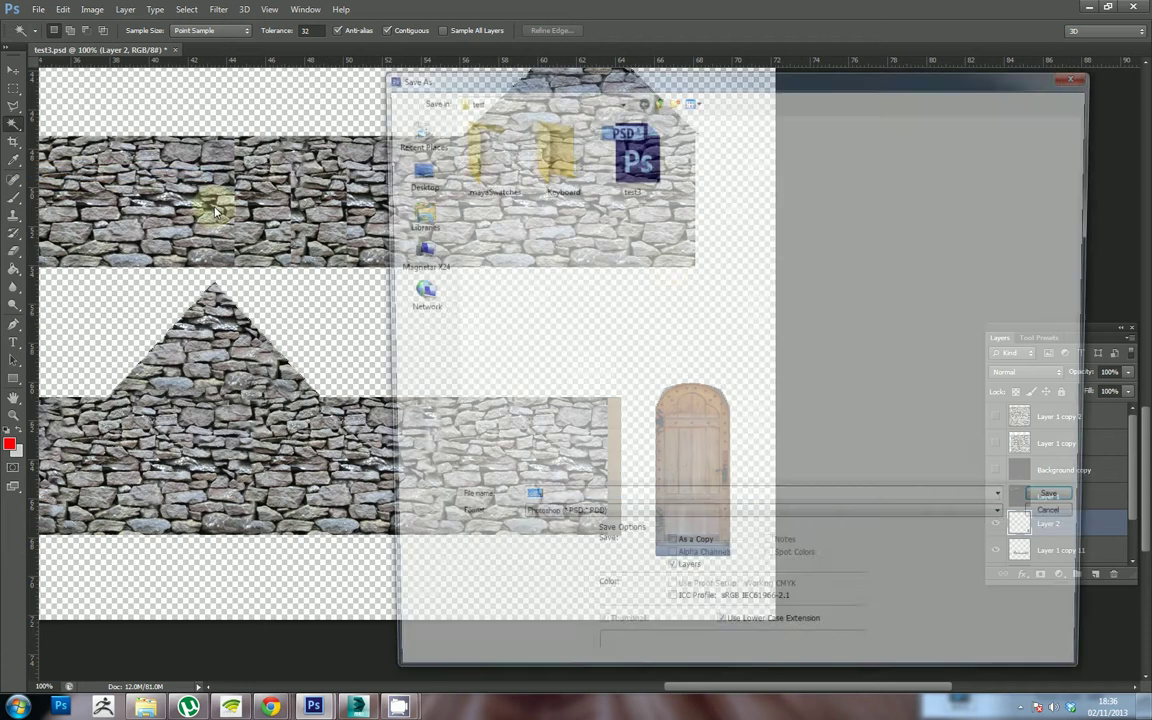
{"action": "left_click", "coordinate": [586, 522]}
{"action": "left_click", "coordinate": [560, 403]}
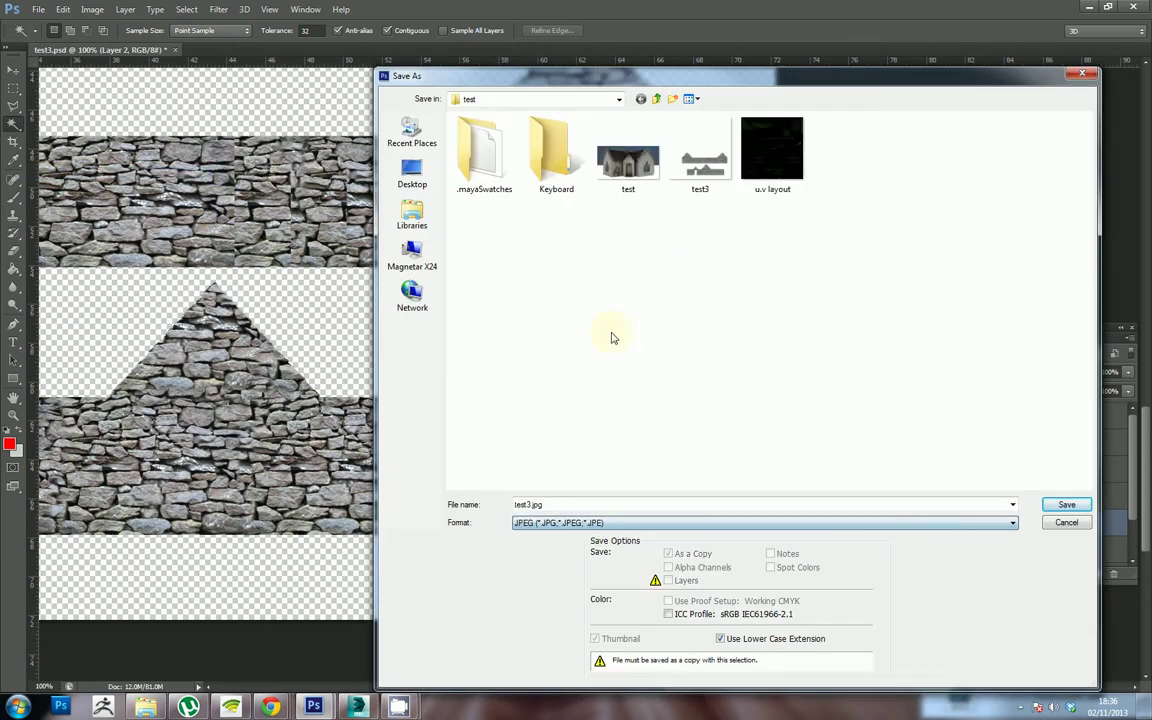
{"action": "left_click", "coordinate": [1060, 505]}
{"action": "left_click", "coordinate": [545, 265]}
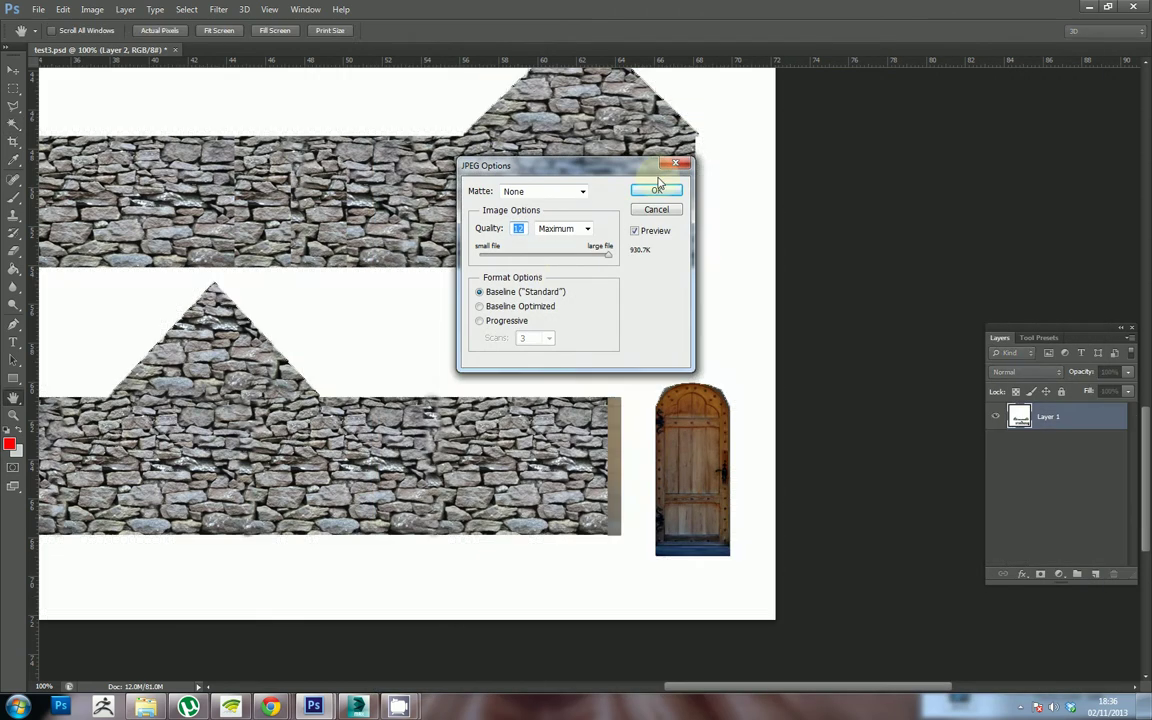
{"action": "left_click", "coordinate": [657, 189]}
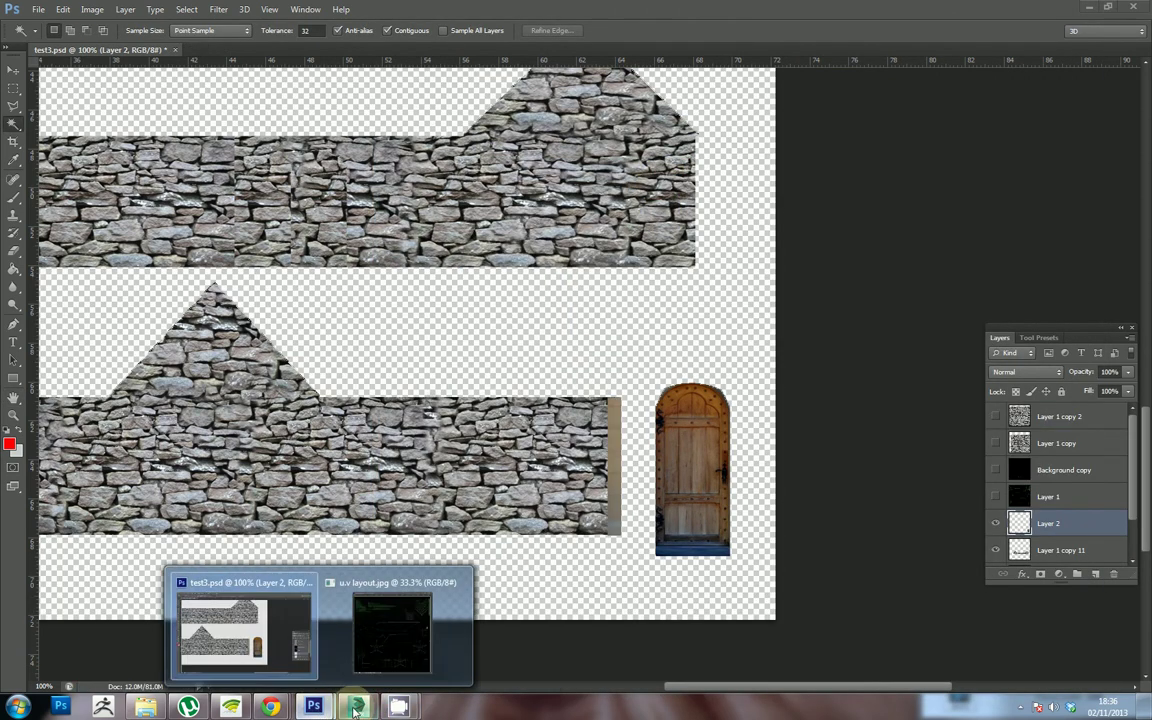
Step: Switch to 3ds Max and inspect the door texture on the cottage model from several angles
{"action": "left_click", "coordinate": [300, 630]}
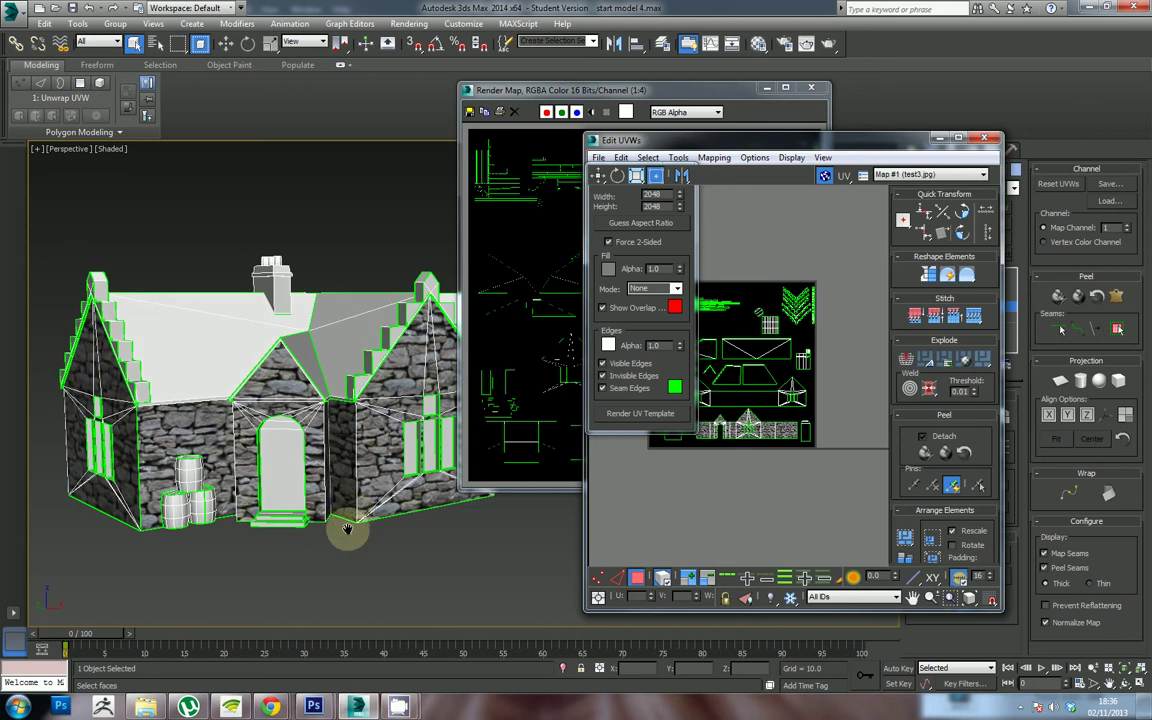
{"action": "left_click_drag", "start_coordinate": [309, 540], "coordinate": [305, 360]}
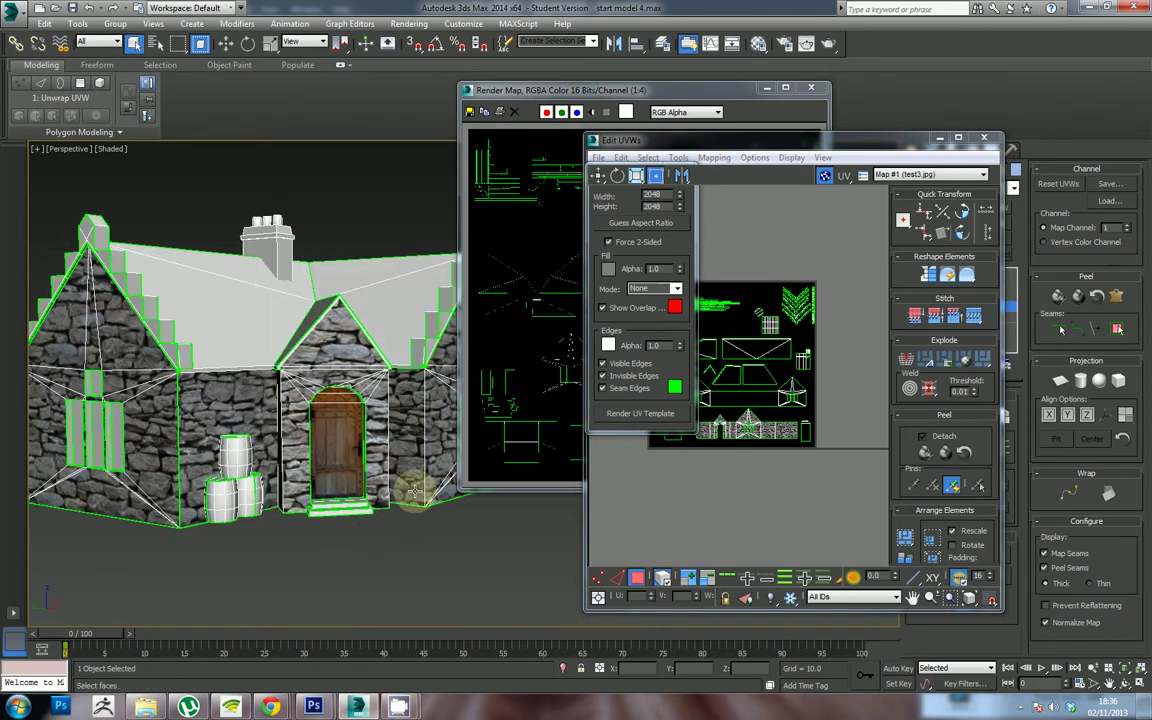
{"action": "scroll", "coordinate": [412, 492], "scroll_direction": "up", "scroll_amount": 5}
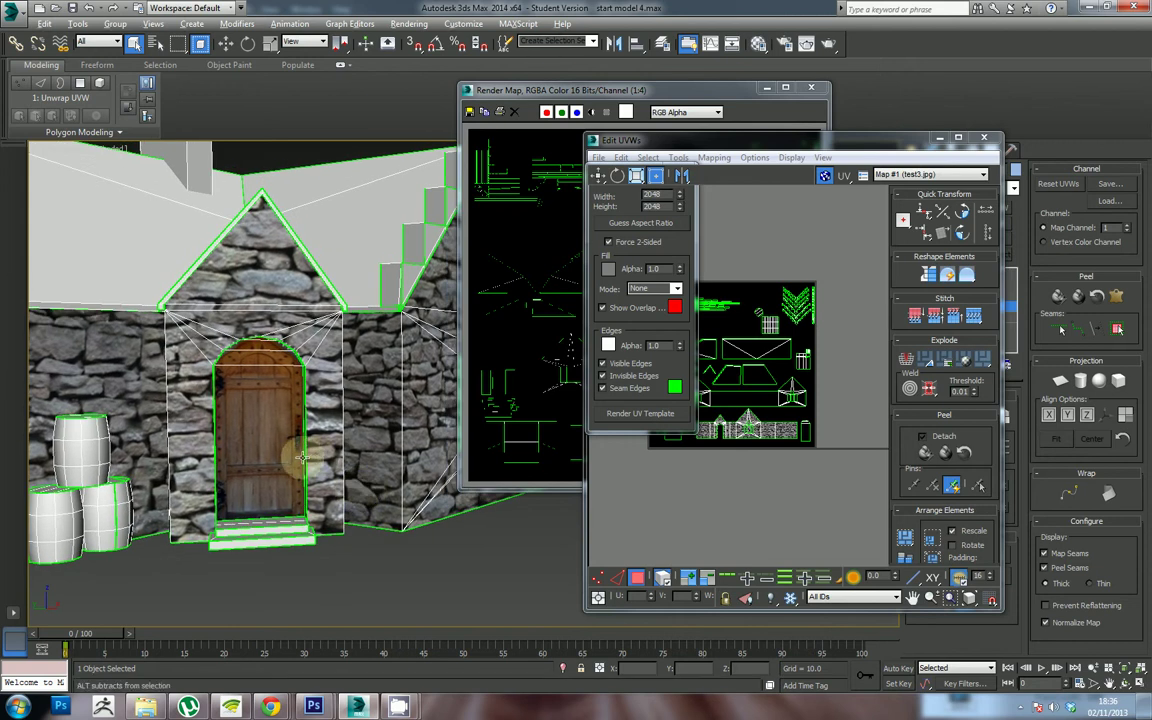
{"action": "scroll", "coordinate": [302, 457], "scroll_direction": "down", "scroll_amount": 4}
{"action": "left_click_drag", "start_coordinate": [303, 494], "coordinate": [319, 543]}
{"action": "scroll", "coordinate": [370, 526], "scroll_direction": "down", "scroll_amount": 3}
{"action": "scroll", "coordinate": [365, 522], "scroll_direction": "up", "scroll_amount": 6}
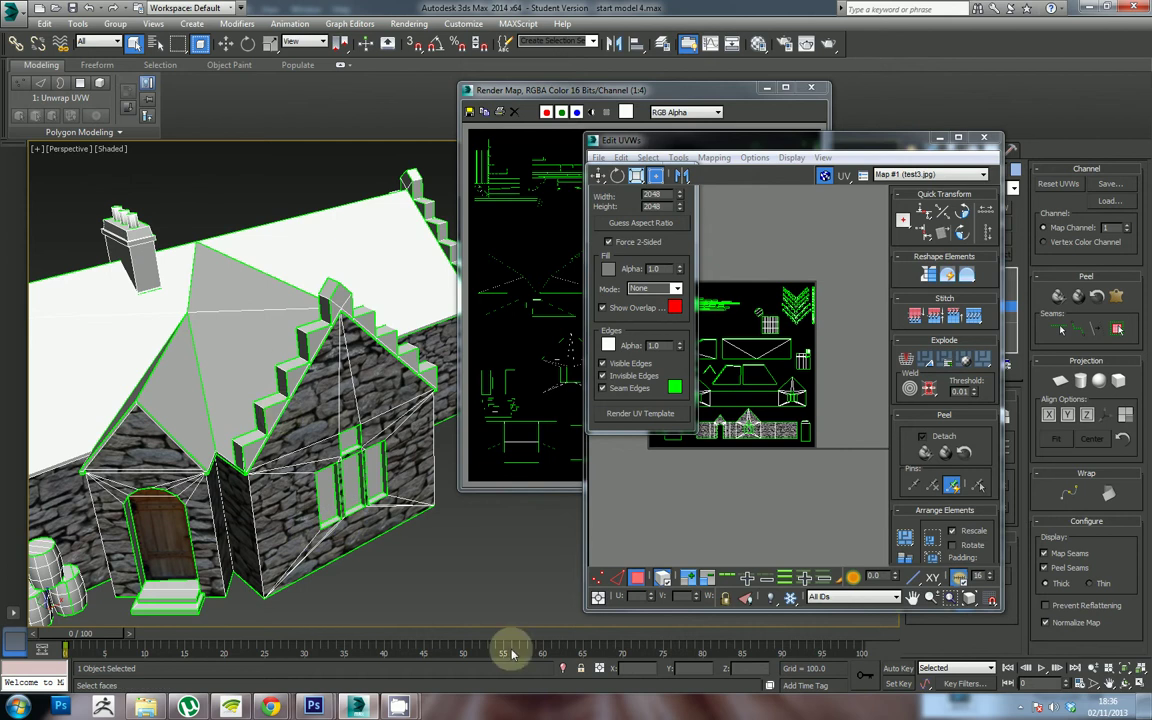
Step: Switch to Photoshop, delete the leftover photo strip at the end of the lower stone wall, and show the Layer 1 wireframe
{"action": "left_click", "coordinate": [357, 708]}
{"action": "scroll", "coordinate": [816, 478], "scroll_direction": "up", "scroll_amount": 1}
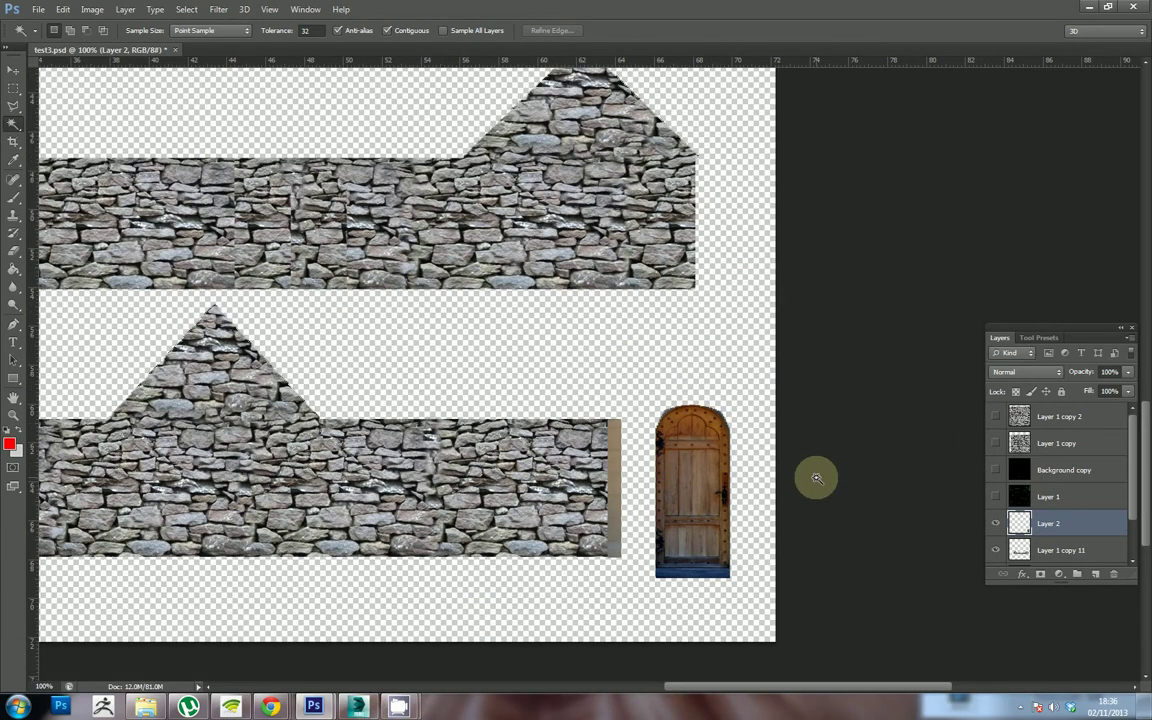
{"action": "scroll", "coordinate": [810, 478], "scroll_direction": "up", "scroll_amount": 1}
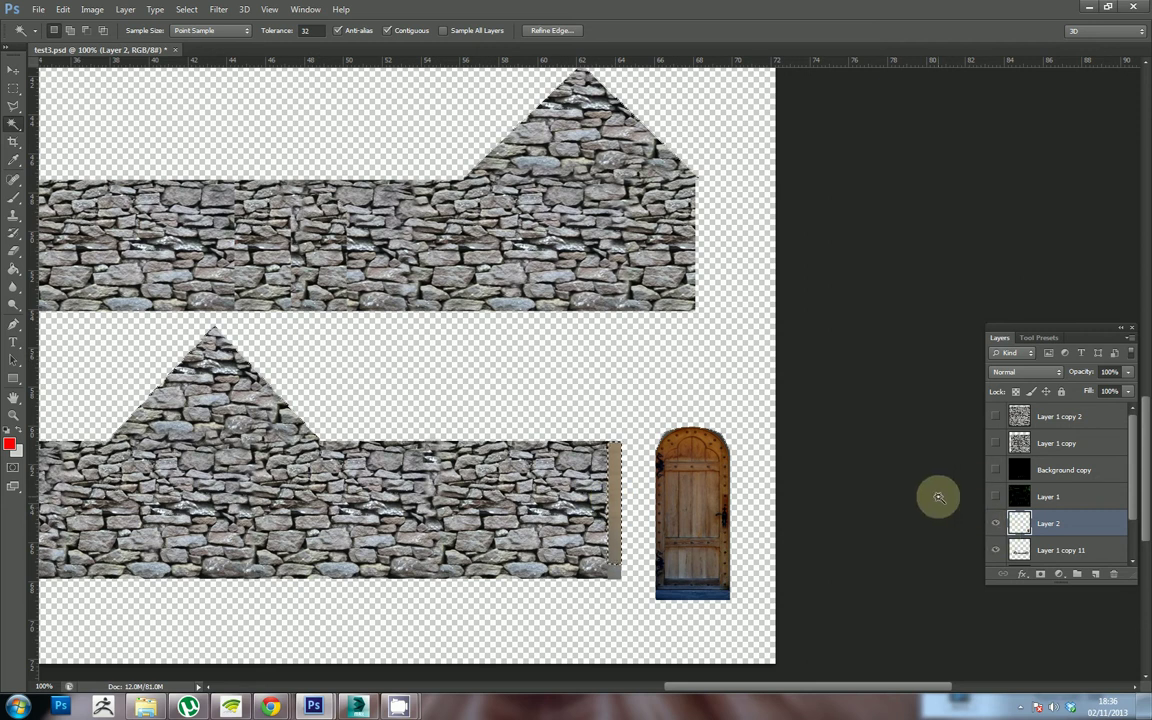
{"action": "key", "text": "Delete"}
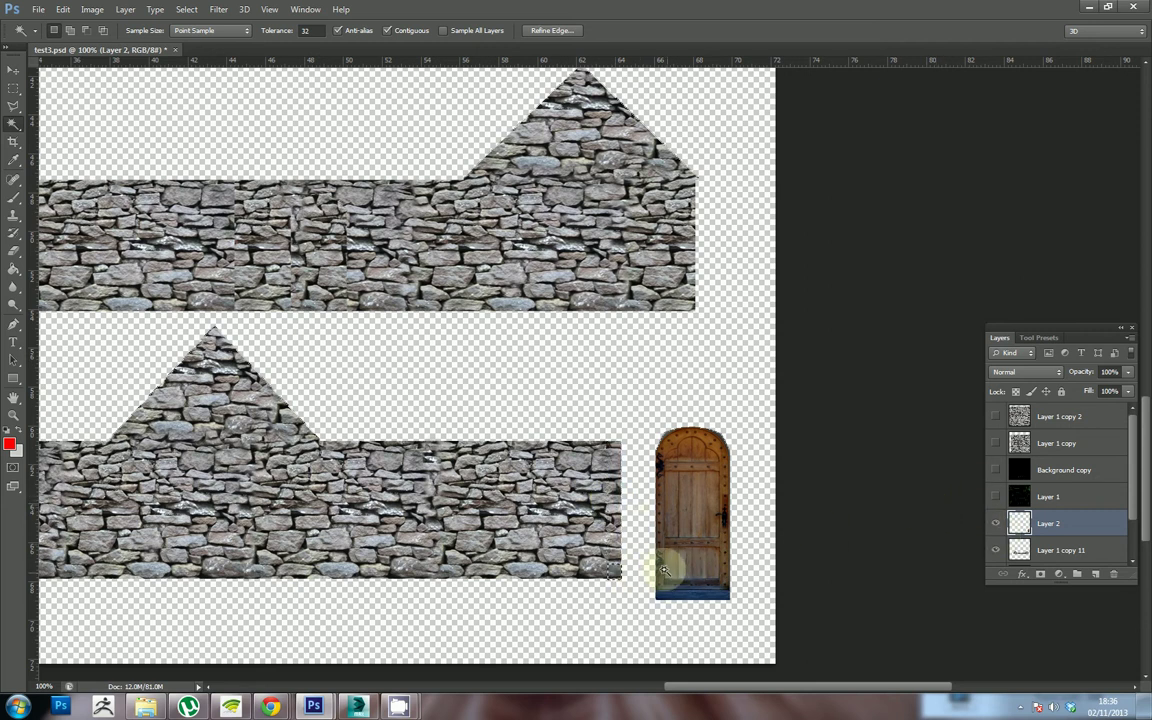
{"action": "scroll", "coordinate": [675, 427], "scroll_direction": "up", "scroll_amount": 1}
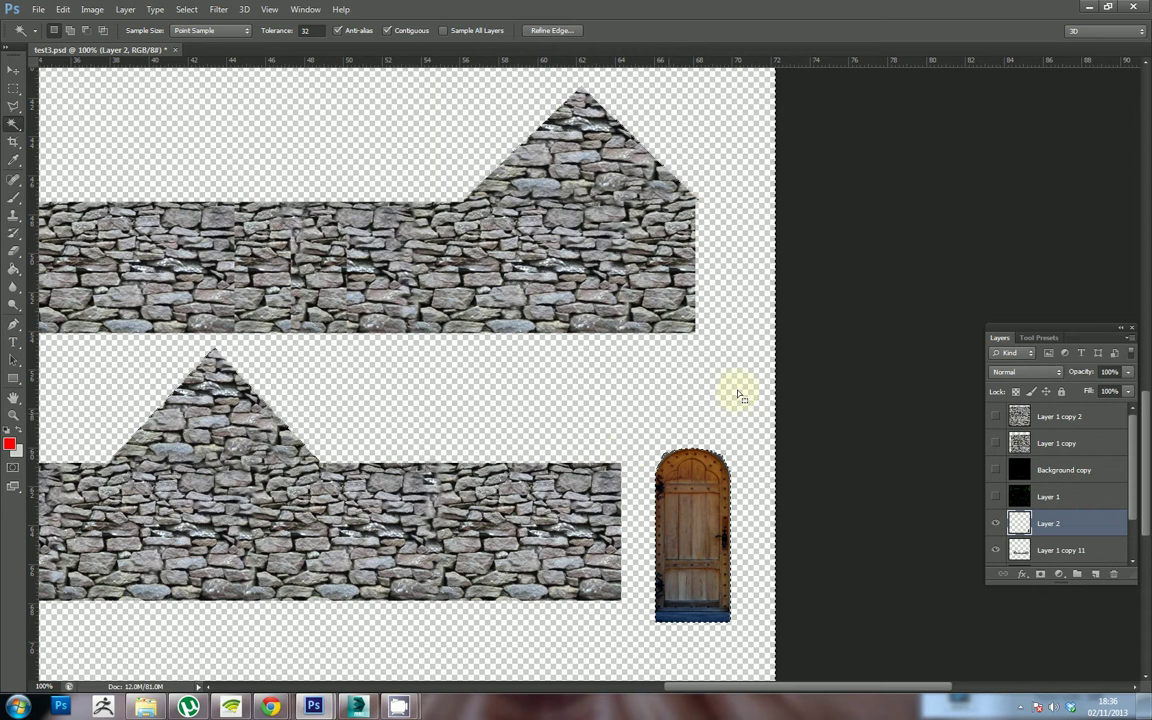
{"action": "left_click", "coordinate": [996, 498]}
{"action": "scroll", "coordinate": [578, 314], "scroll_direction": "up", "scroll_amount": 4}
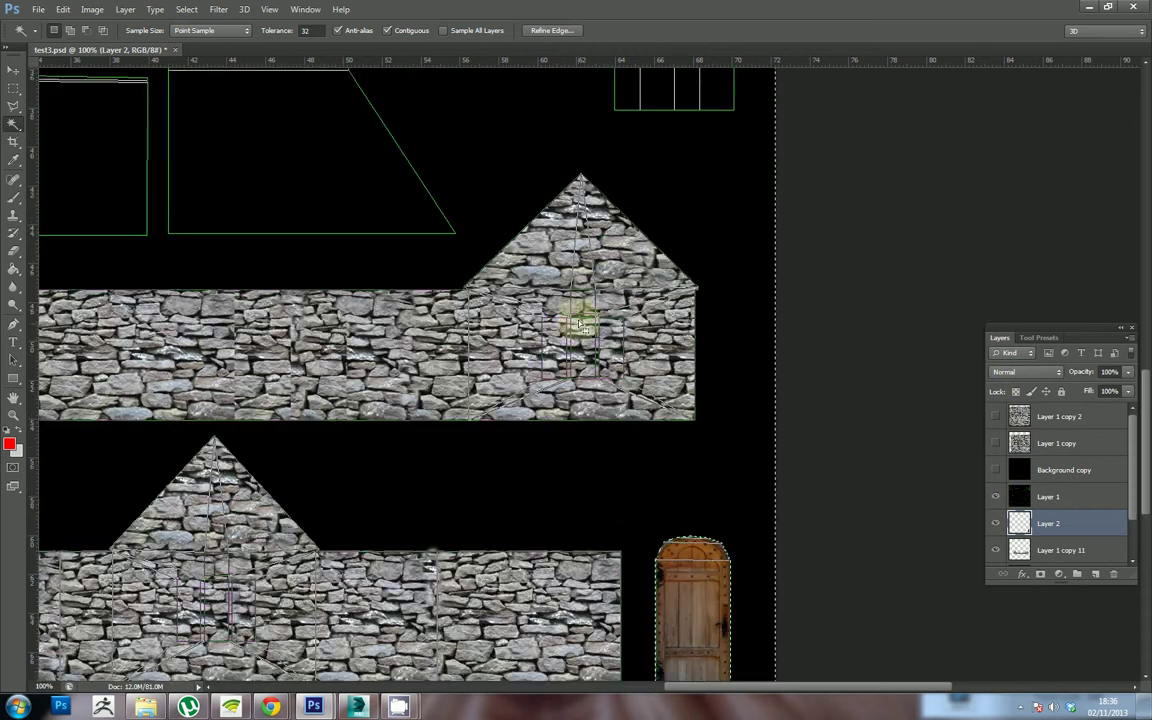
Step: Clear the active selection around the UV shells on the texture sheet
{"action": "scroll", "coordinate": [606, 497], "scroll_direction": "down", "scroll_amount": 2}
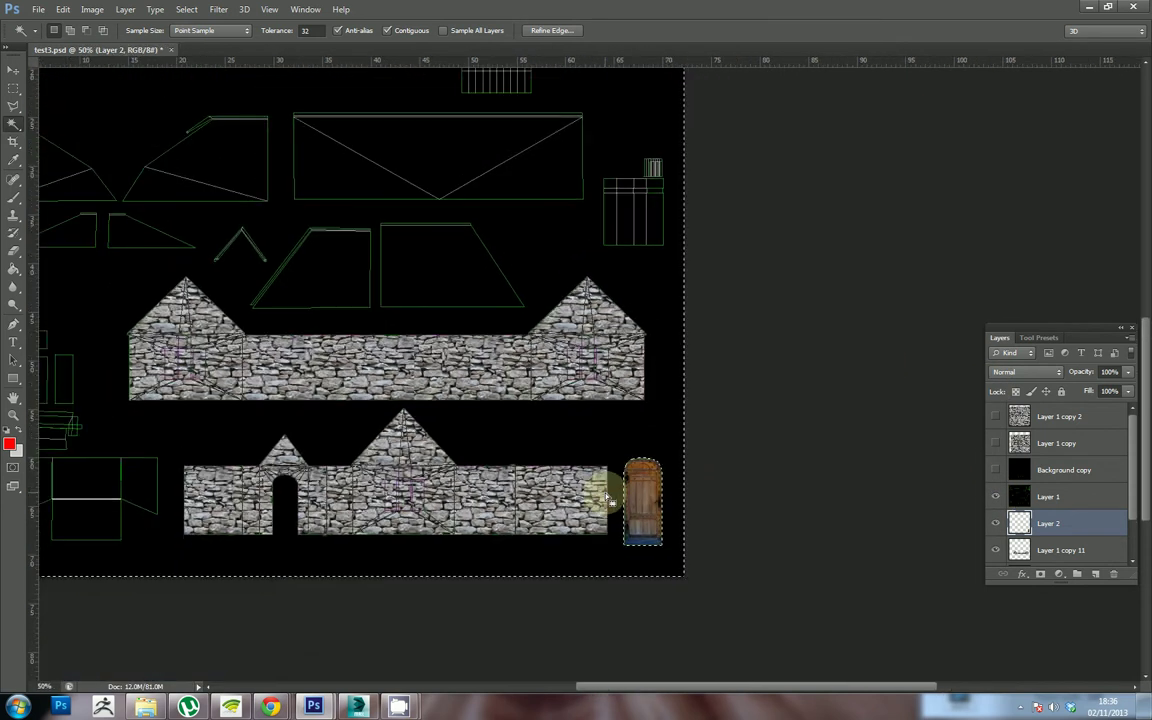
{"action": "scroll", "coordinate": [570, 468], "scroll_direction": "up", "scroll_amount": 2}
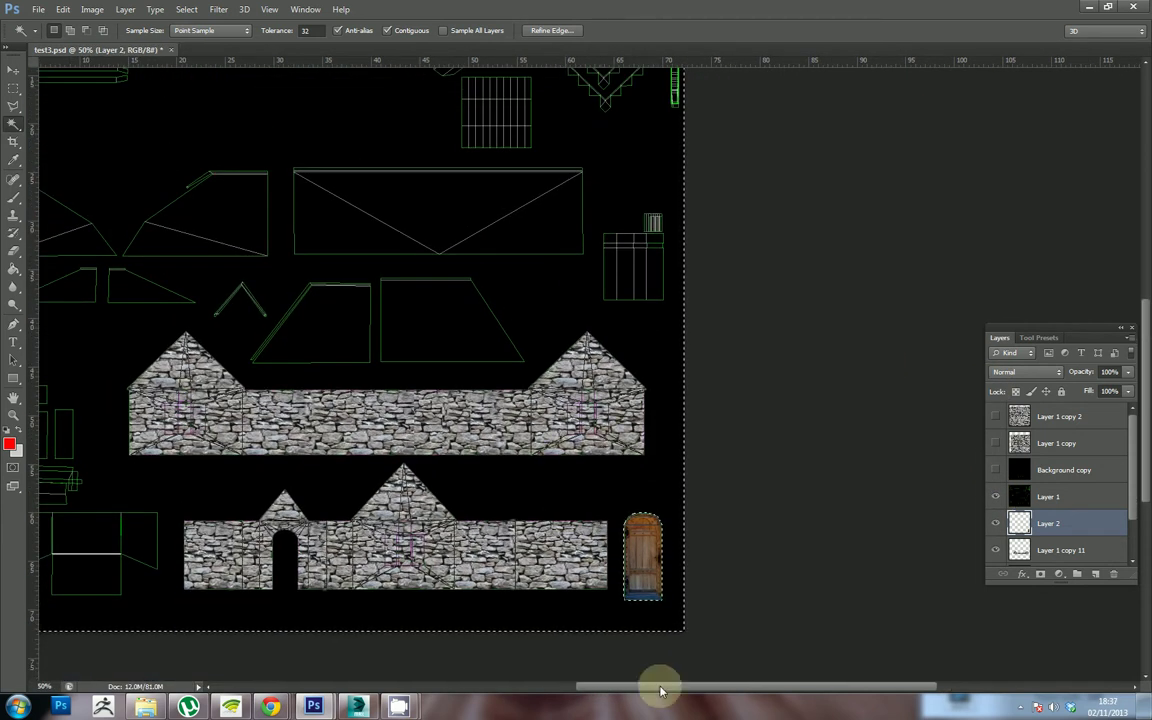
{"action": "left_click_drag", "start_coordinate": [663, 686], "coordinate": [580, 685]}
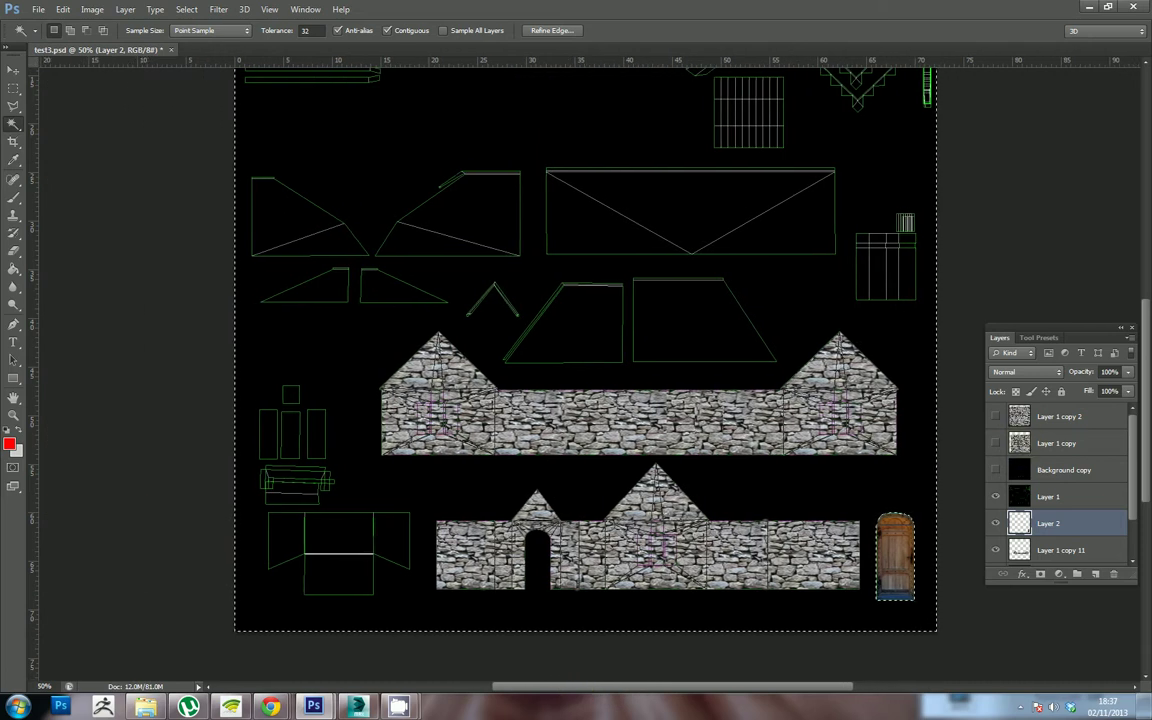
{"action": "key", "text": "ctrl+d"}
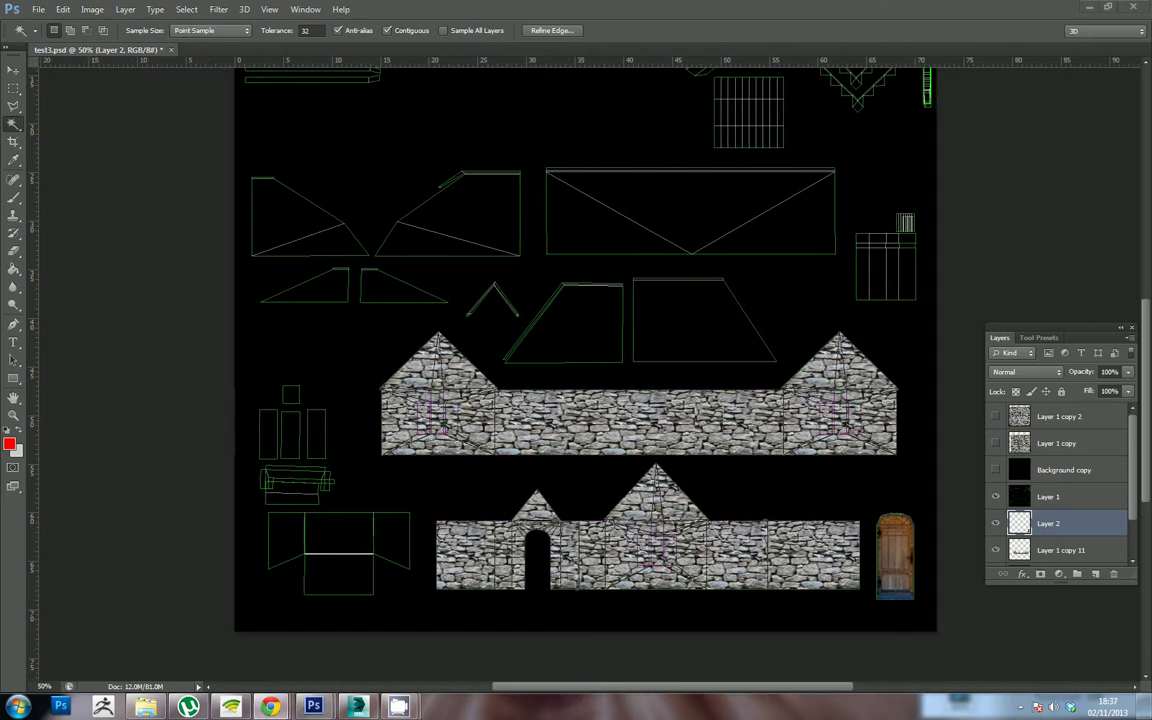
{"action": "left_click", "coordinate": [743, 340]}
{"action": "right_click", "coordinate": [272, 332]}
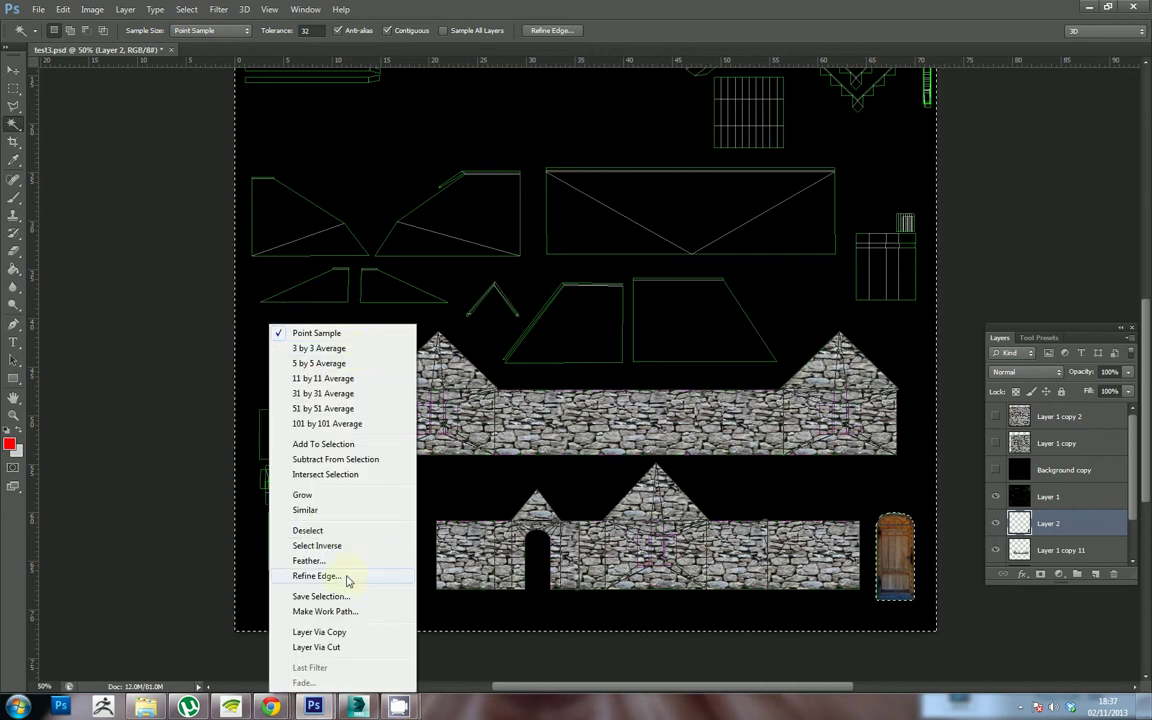
{"action": "left_click", "coordinate": [192, 258]}
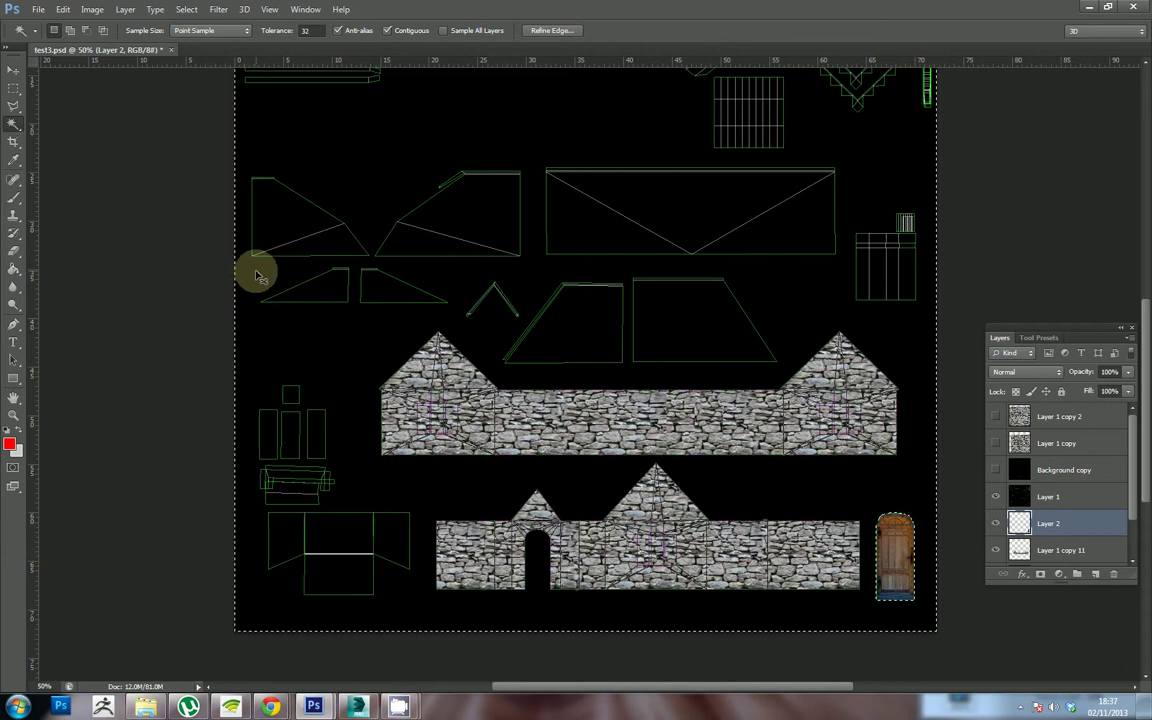
Step: Paste the copied roof-tile photo as a new layer and scale it down over the wide rectangular roof shell
{"action": "key", "text": "ctrl+v"}
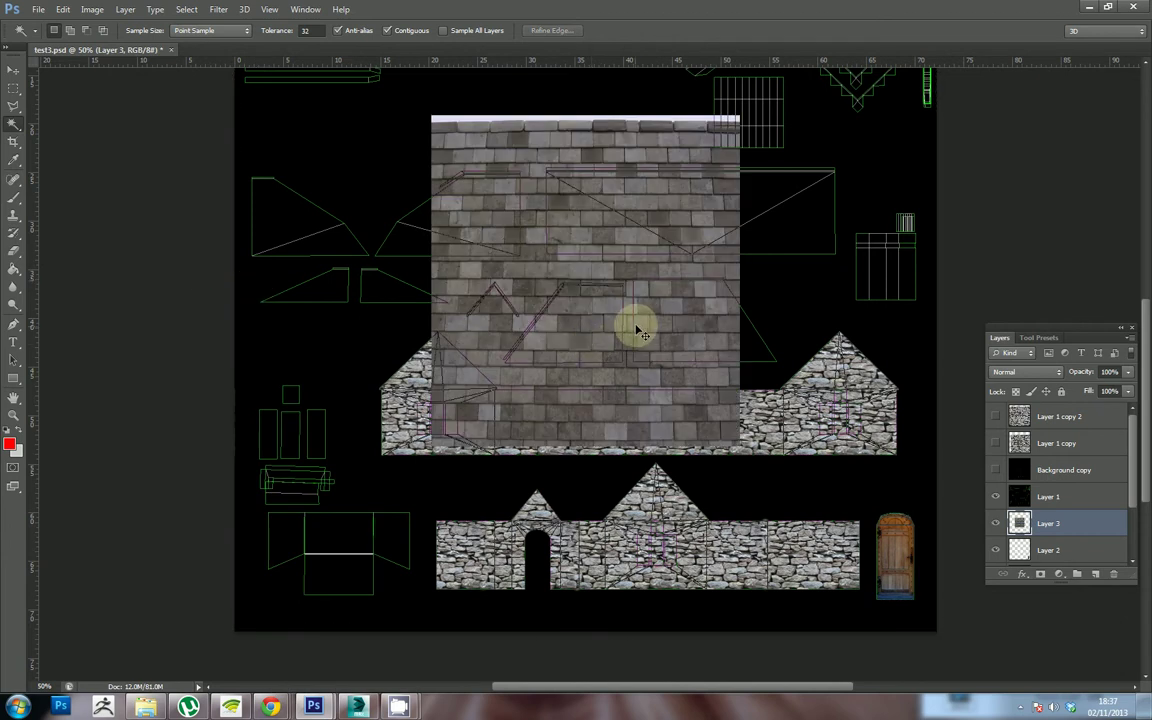
{"action": "key", "text": "ctrl+t"}
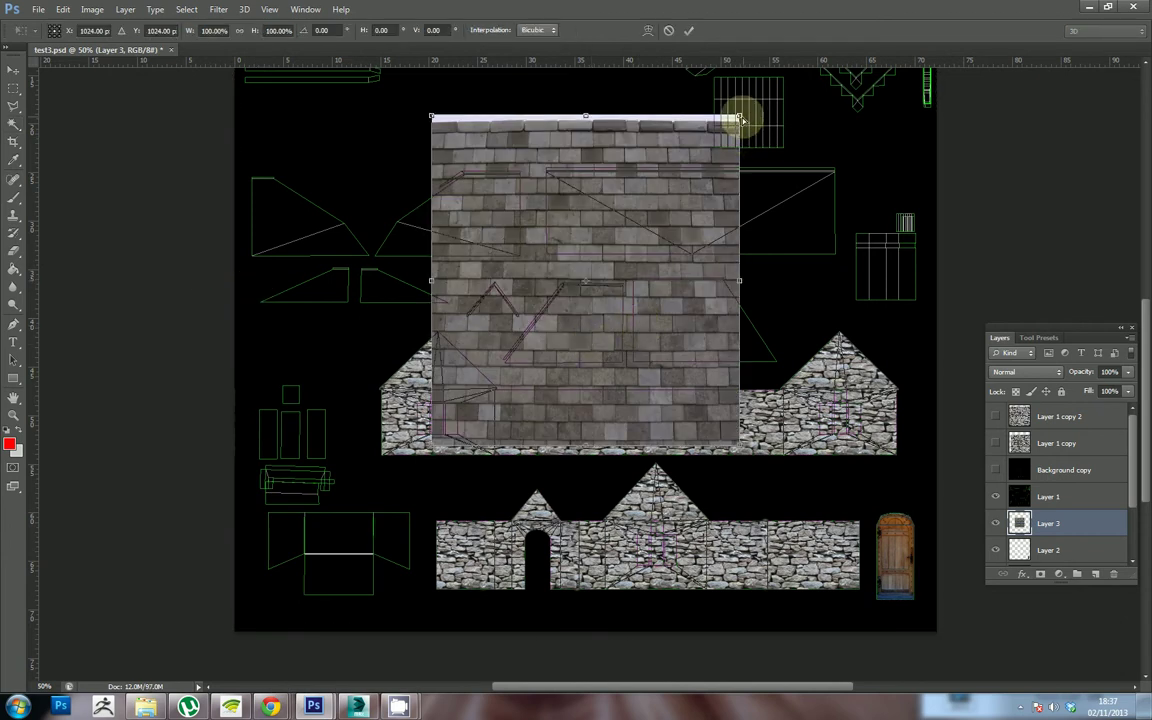
{"action": "left_click_drag", "start_coordinate": [738, 118], "coordinate": [628, 310]}
{"action": "key", "text": "ctrl+z"}
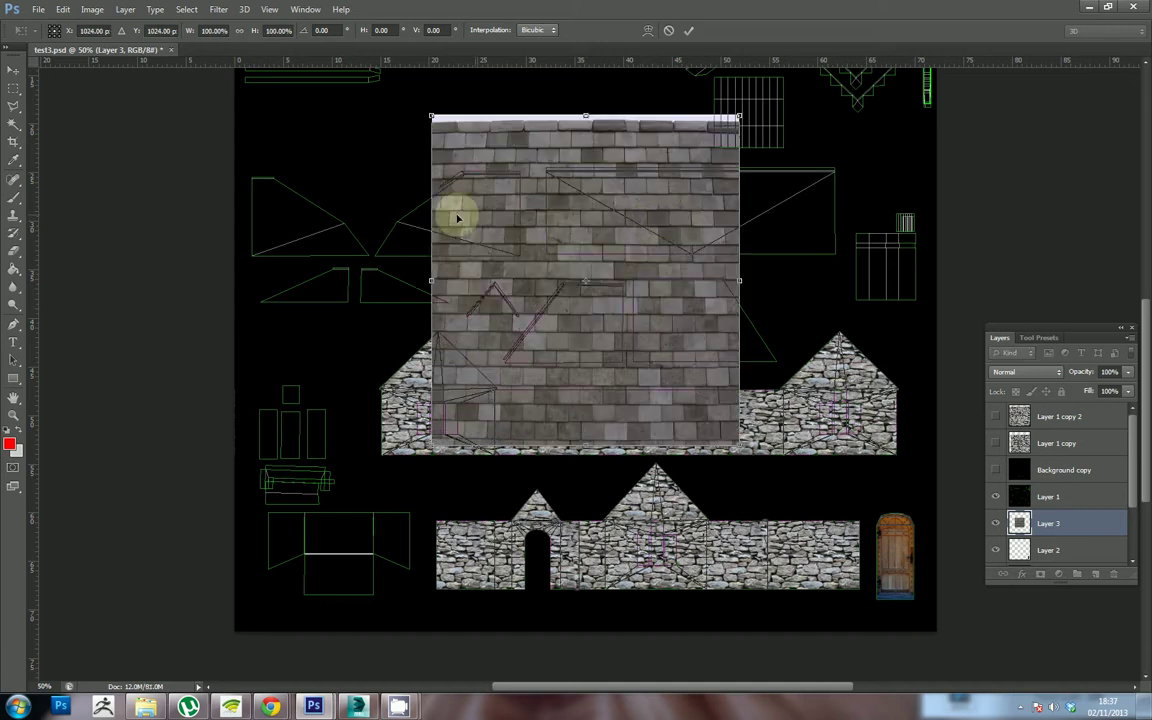
{"action": "left_click_drag", "start_coordinate": [433, 118], "coordinate": [593, 338]}
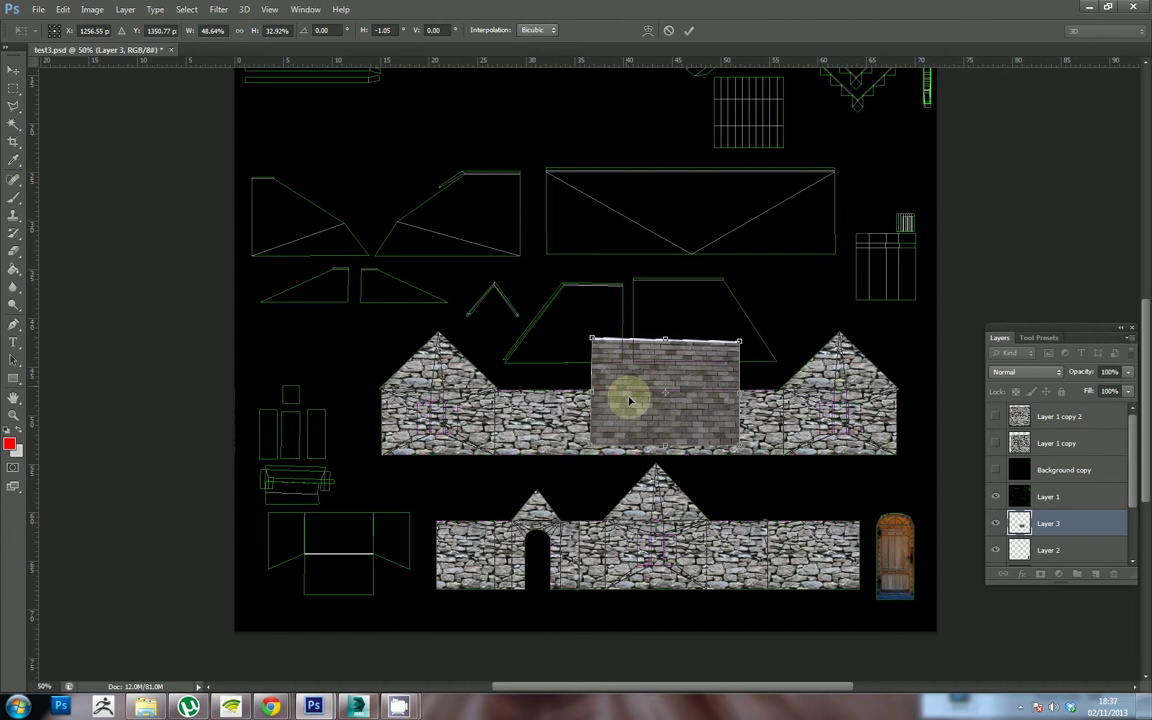
{"action": "left_click_drag", "start_coordinate": [622, 399], "coordinate": [602, 246]}
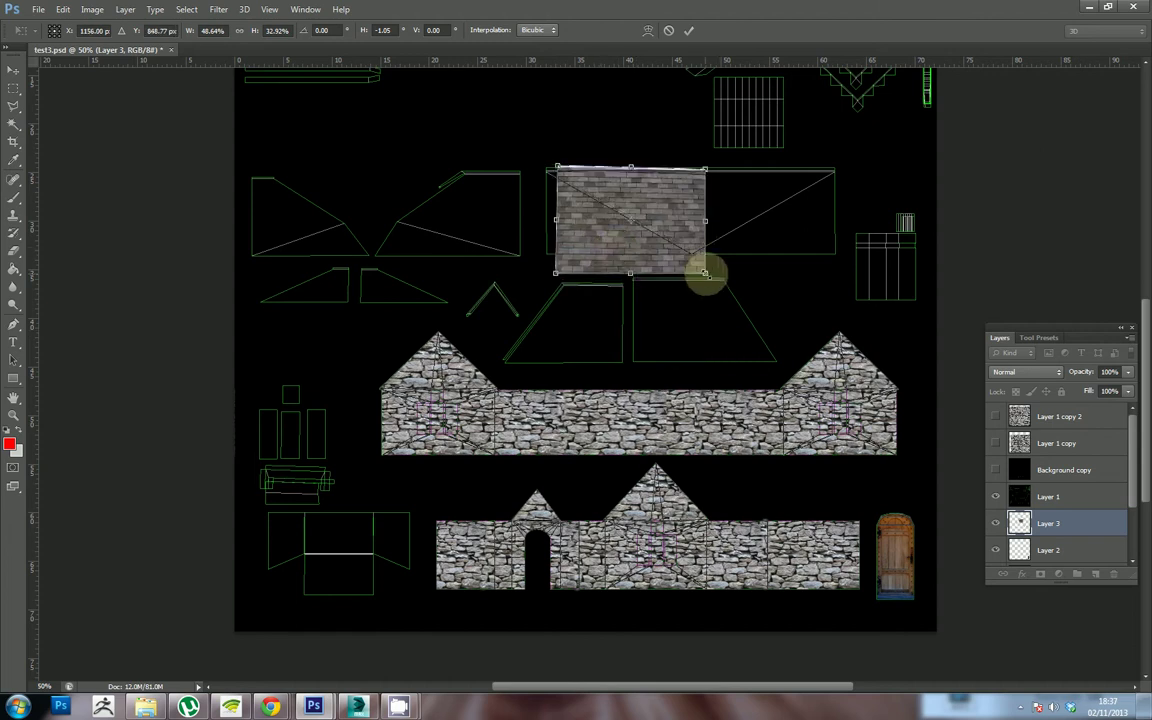
Step: Fit the tile photo to the left end of the wide roof shell at about 34% width and 27% height, and apply the transform
{"action": "left_click_drag", "start_coordinate": [705, 272], "coordinate": [676, 257]}
{"action": "left_click_drag", "start_coordinate": [674, 166], "coordinate": [663, 171]}
{"action": "scroll", "coordinate": [643, 217], "scroll_direction": "up", "scroll_amount": 5}
{"action": "left_click_drag", "start_coordinate": [582, 289], "coordinate": [576, 290]}
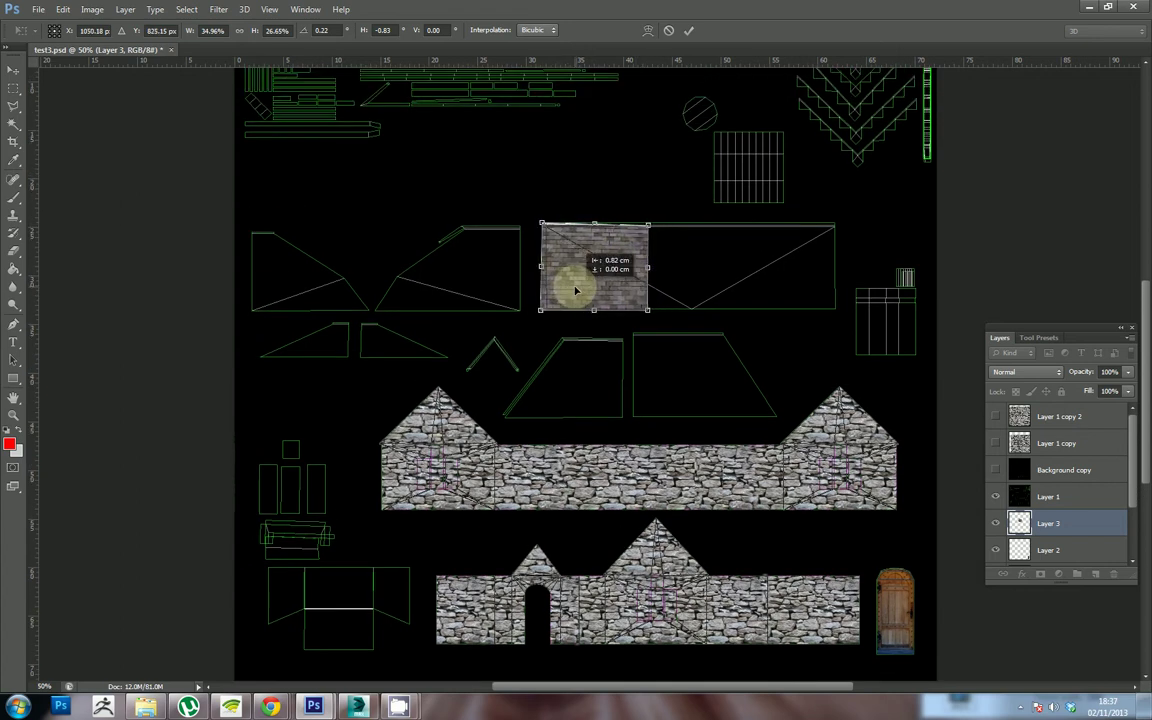
{"action": "left_click_drag", "start_coordinate": [648, 228], "coordinate": [662, 218]}
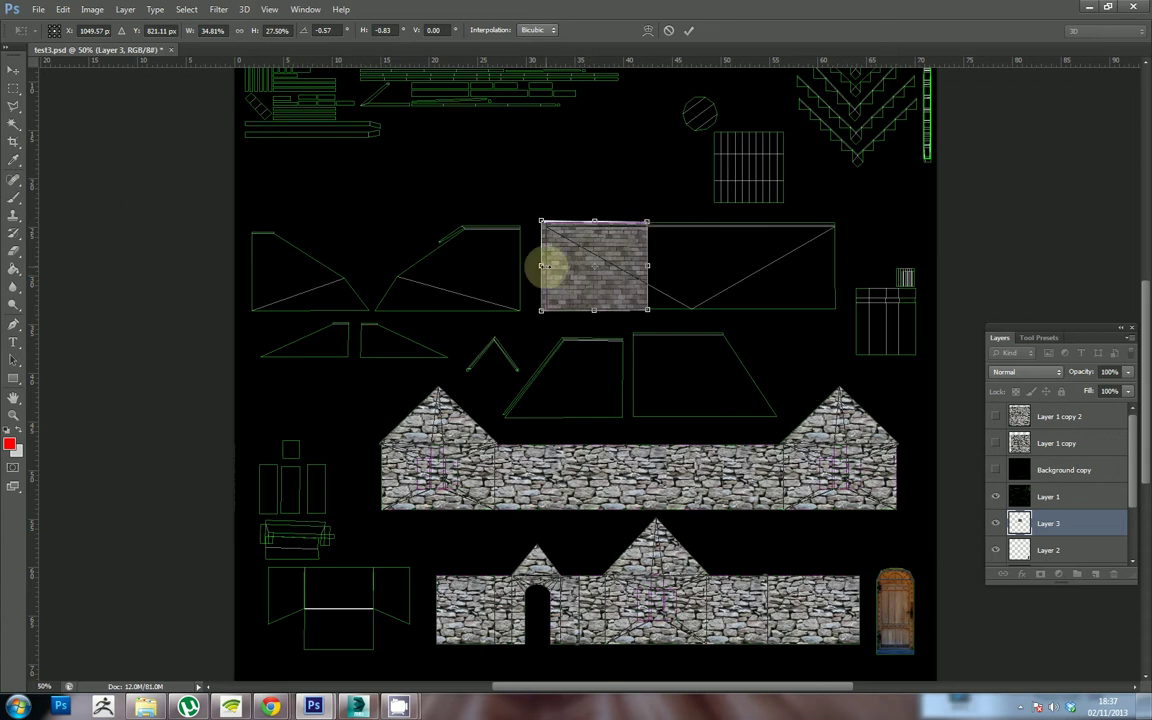
{"action": "left_click_drag", "start_coordinate": [540, 265], "coordinate": [574, 289]}
{"action": "key", "text": "alt+space"}
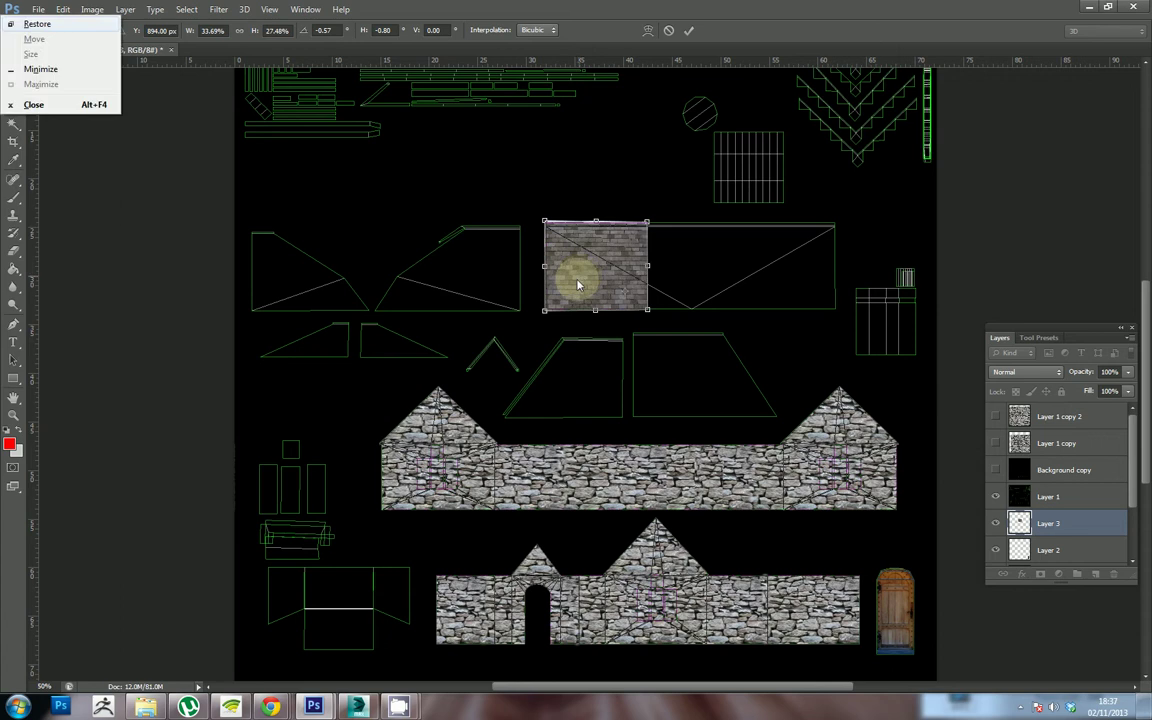
{"action": "key", "text": "Escape"}
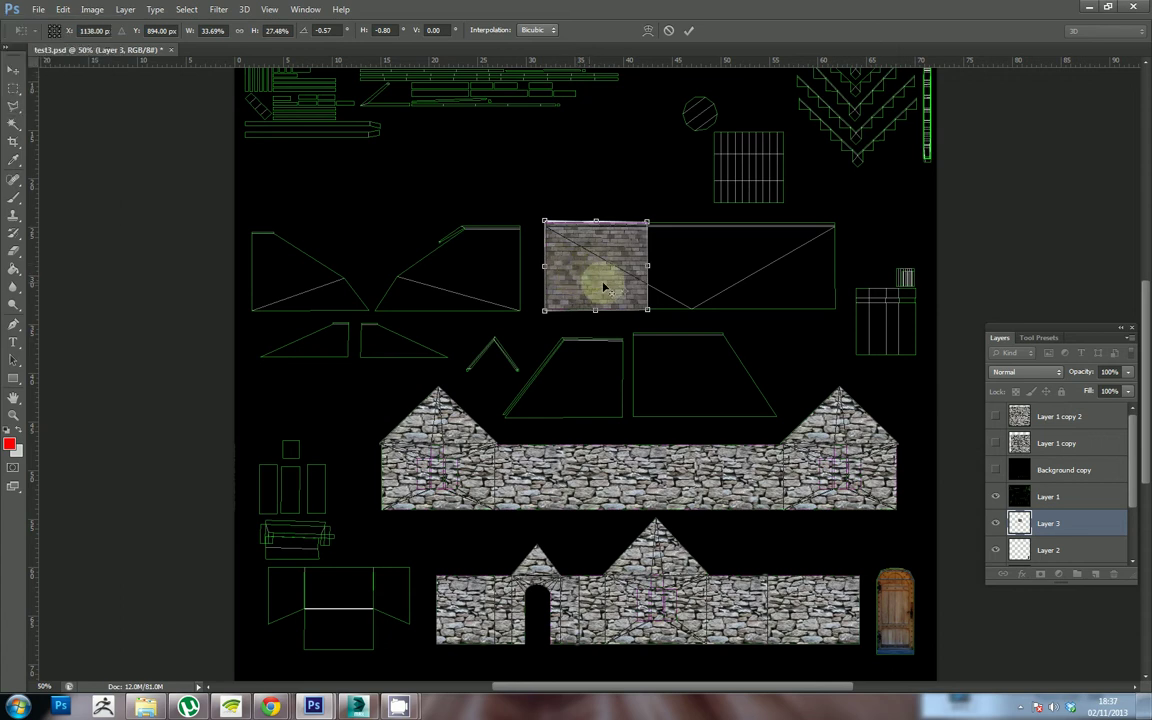
{"action": "left_click_drag", "start_coordinate": [604, 288], "coordinate": [599, 257]}
{"action": "key", "text": "Return"}
{"action": "key", "text": "w"}
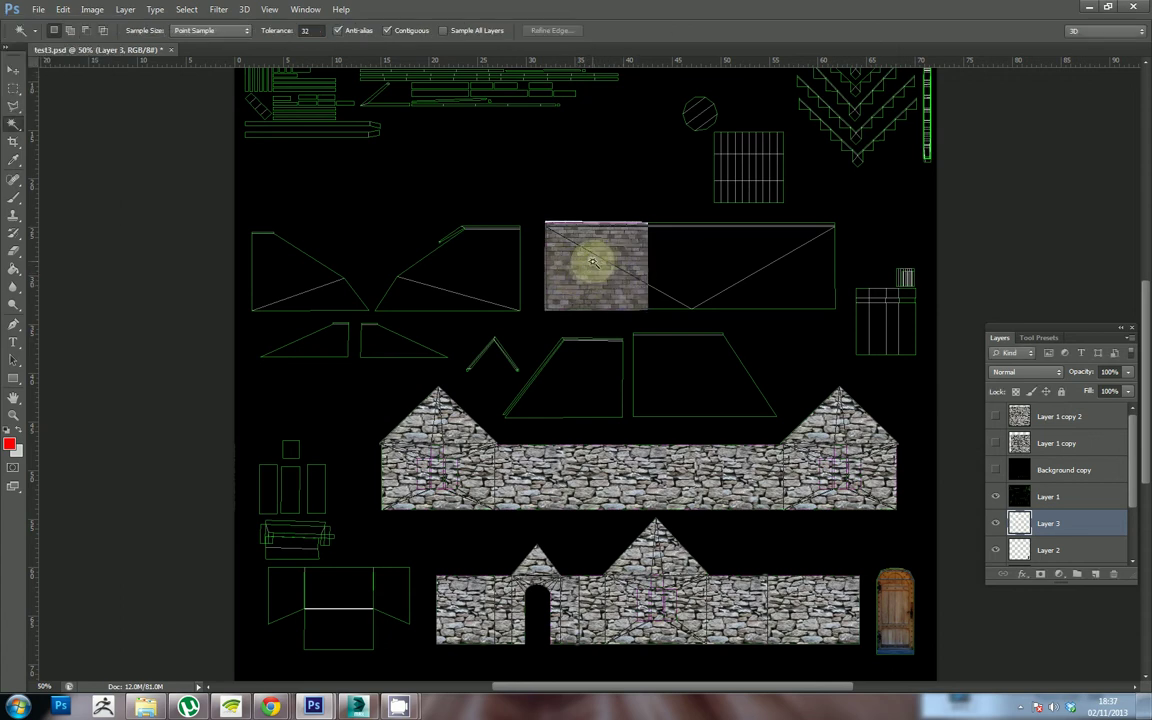
Step: Duplicate the tile piece twice side by side to cover the wide roof shell, and merge the three tile layers
{"action": "left_click", "coordinate": [14, 69]}
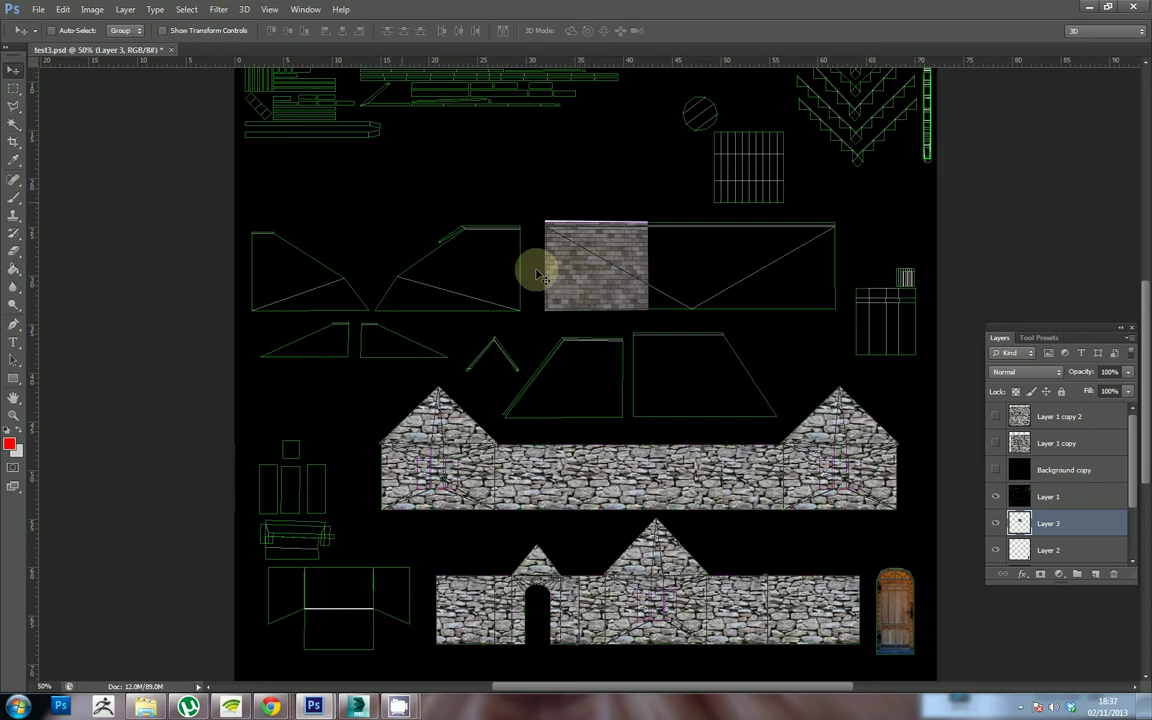
{"action": "left_click_drag", "start_coordinate": [590, 275], "coordinate": [795, 287]}
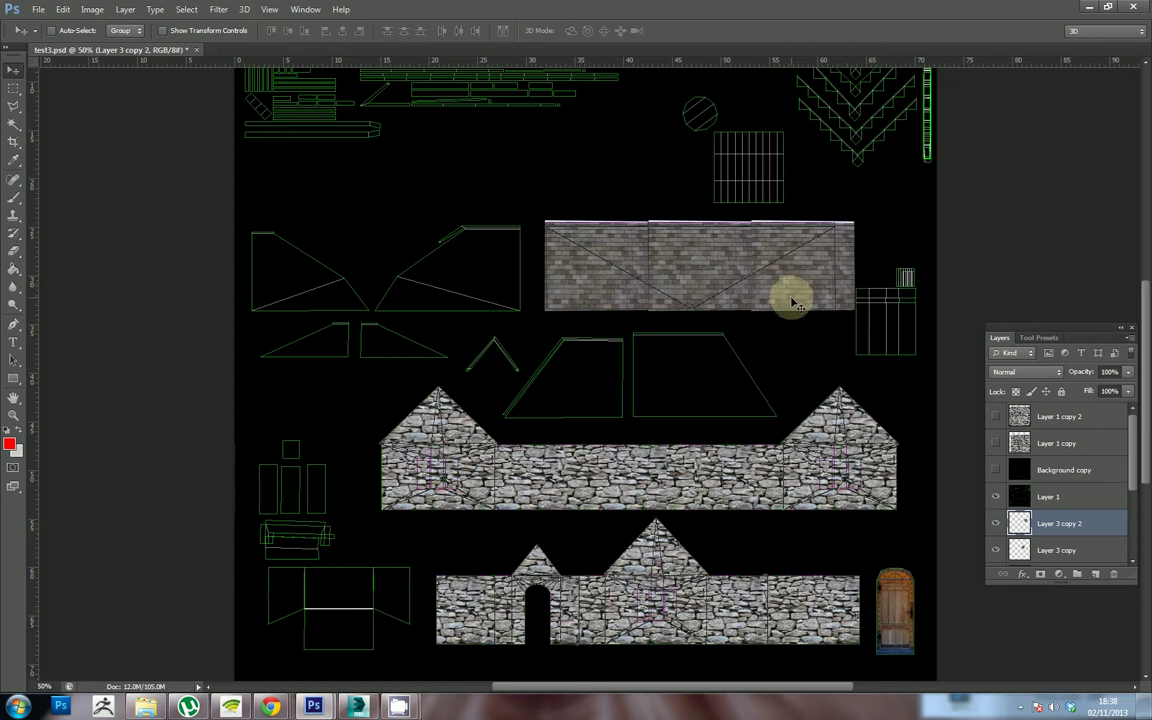
{"action": "left_click", "coordinate": [1063, 540], "text": "shift"}
{"action": "key", "text": "ctrl+e"}
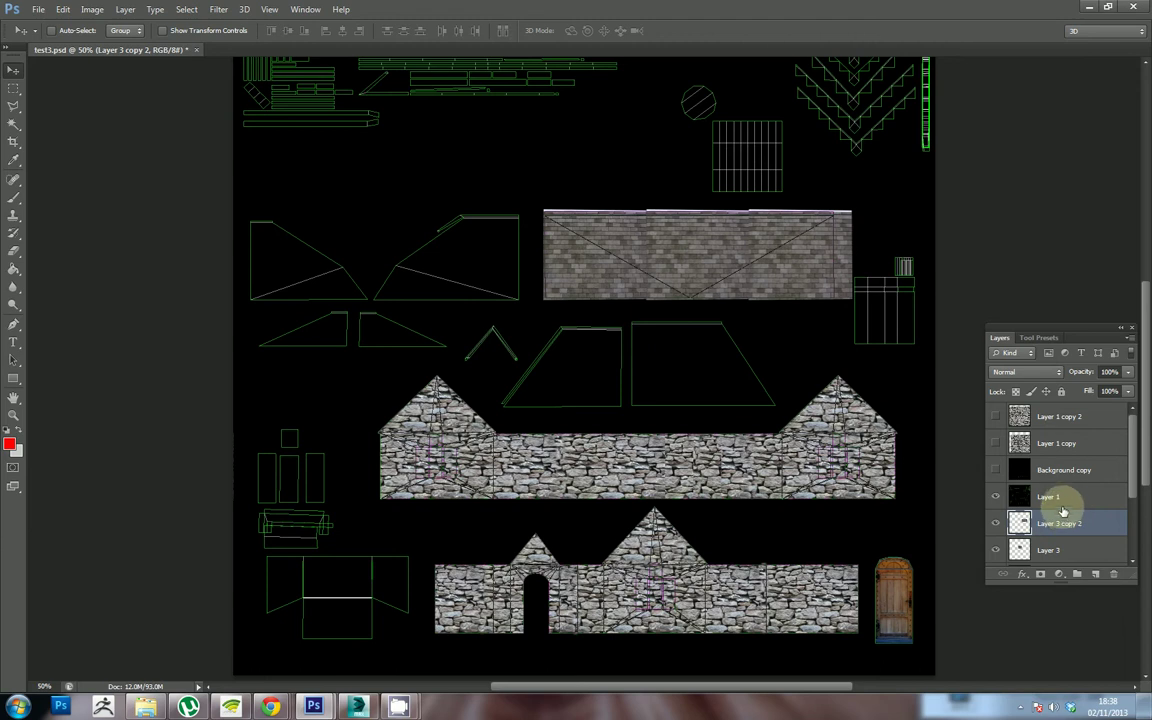
{"action": "left_click", "coordinate": [1050, 551], "text": "shift"}
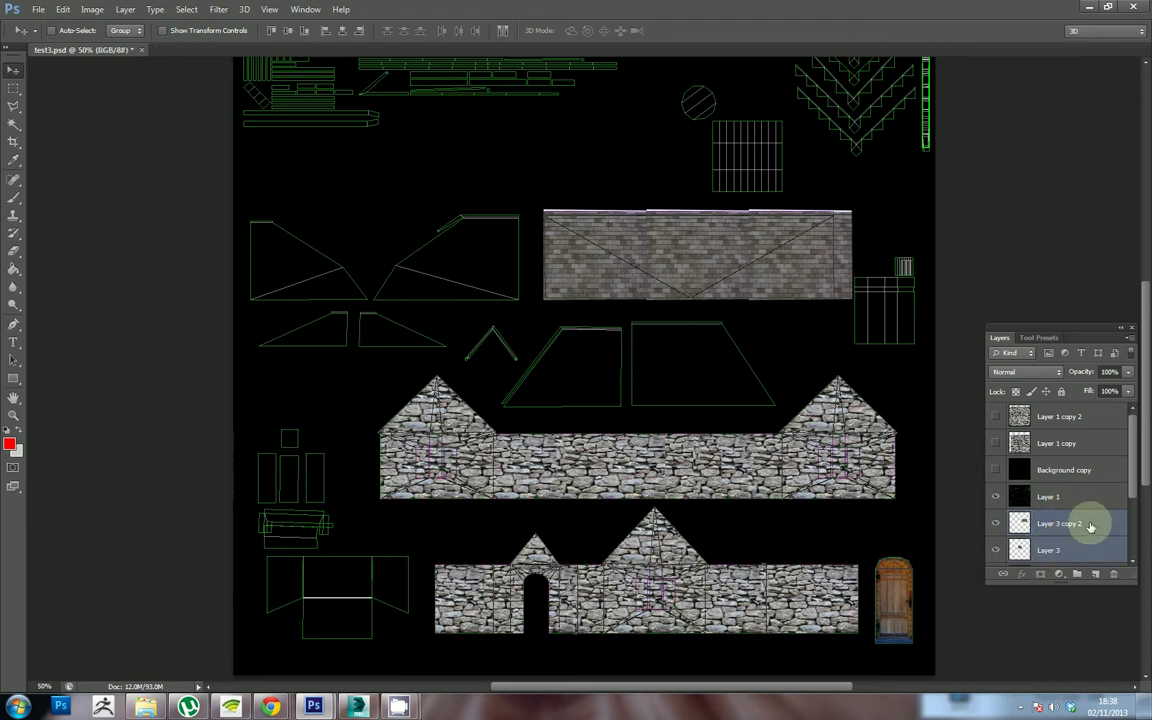
{"action": "key", "text": "ctrl+e"}
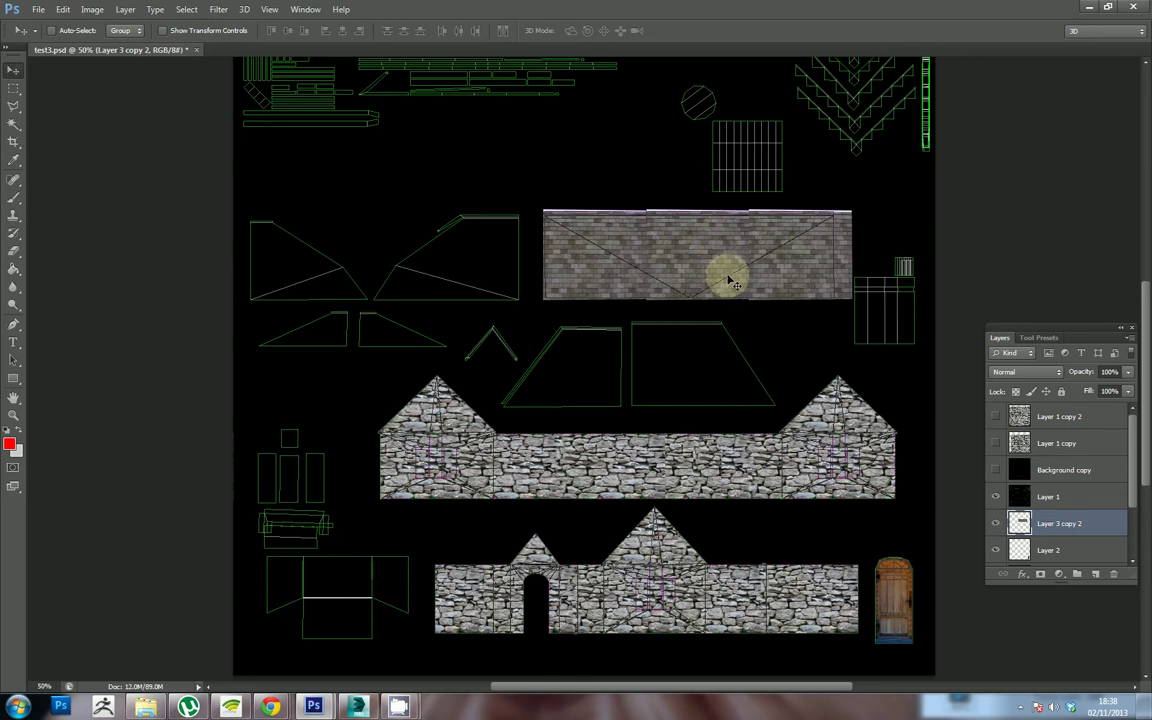
Step: Copy the merged tile strip over the remaining roof shells below and to the left, and place Layer 3 copy 5 beneath Layer 3 copy 4
{"action": "left_click_drag", "start_coordinate": [730, 280], "coordinate": [653, 389]}
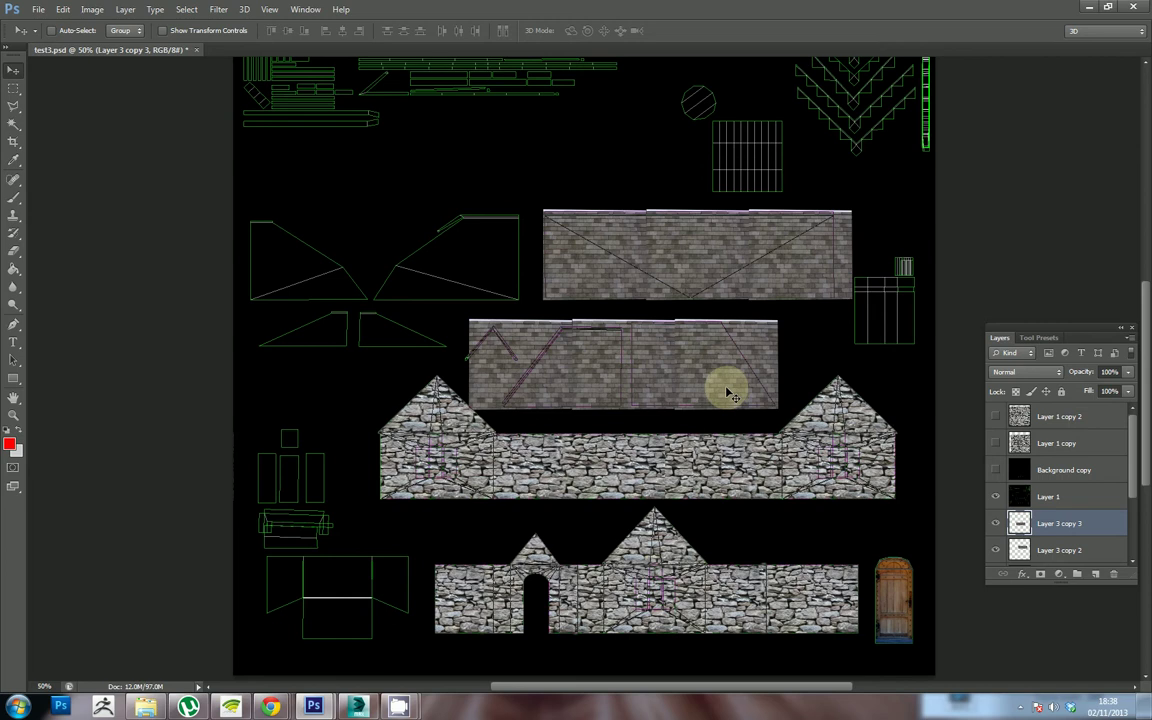
{"action": "left_click_drag", "start_coordinate": [729, 394], "coordinate": [421, 354]}
{"action": "left_click", "coordinate": [484, 296], "text": "alt"}
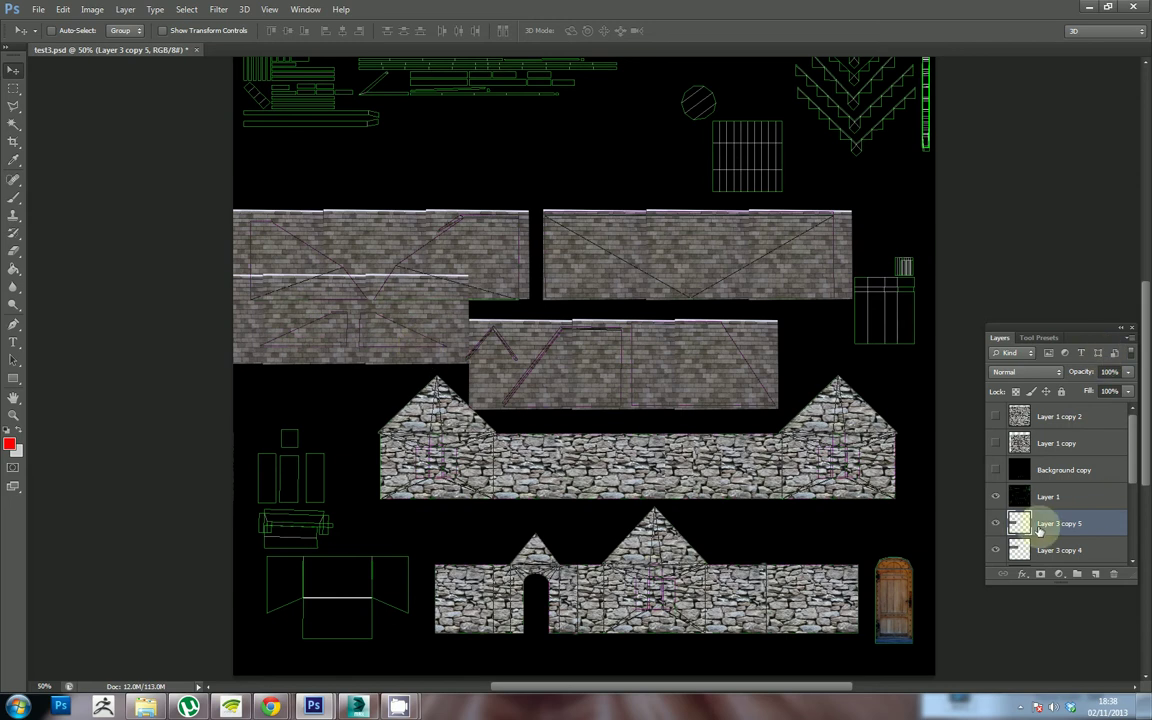
{"action": "left_click_drag", "start_coordinate": [1021, 523], "coordinate": [1047, 530]}
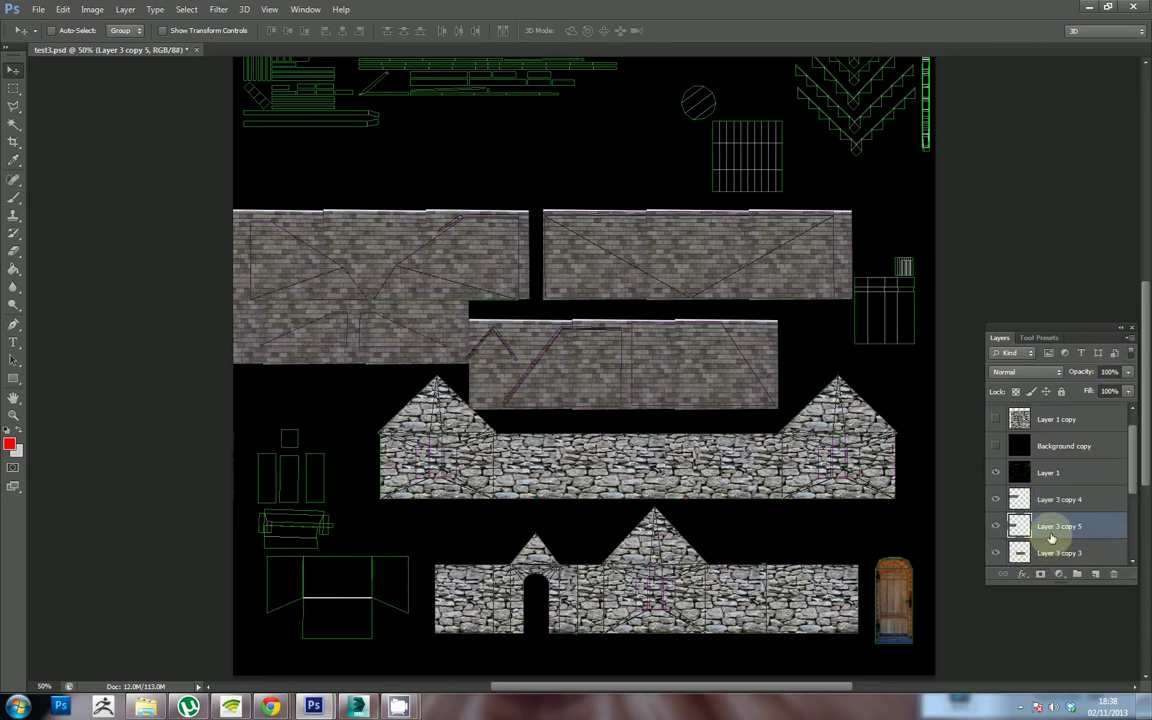
{"action": "left_click", "coordinate": [40, 10]}
{"action": "left_click", "coordinate": [62, 160]}
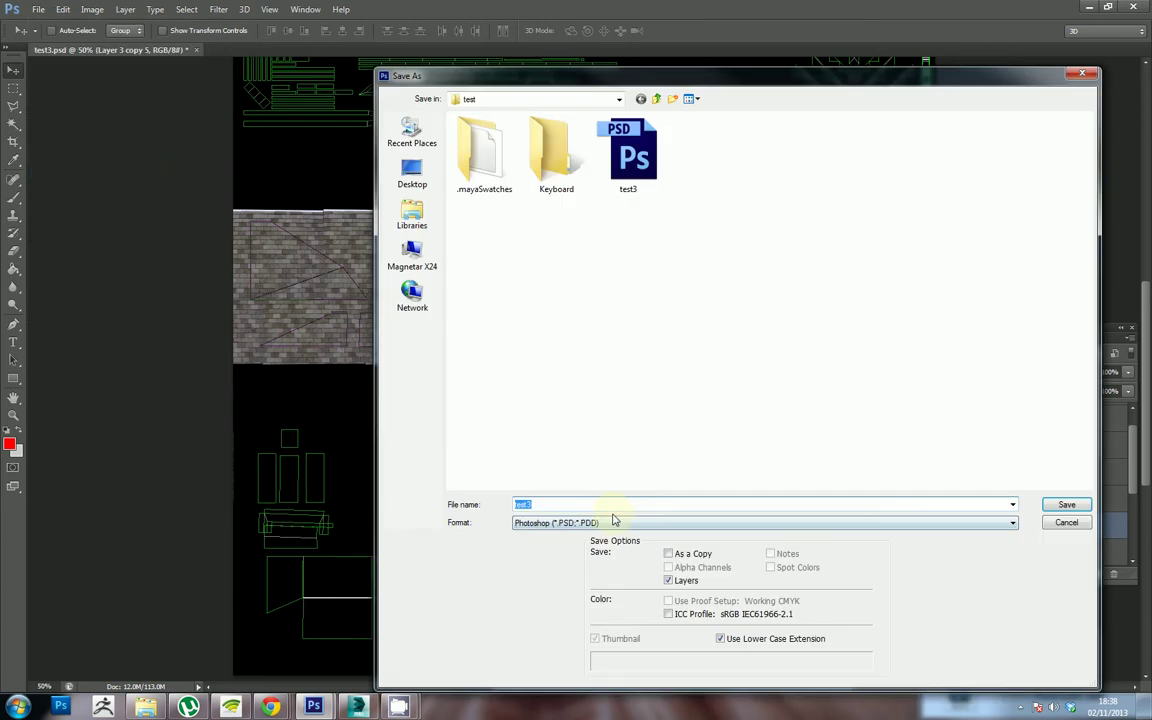
{"action": "left_click", "coordinate": [614, 523]}
{"action": "left_click", "coordinate": [168, 436]}
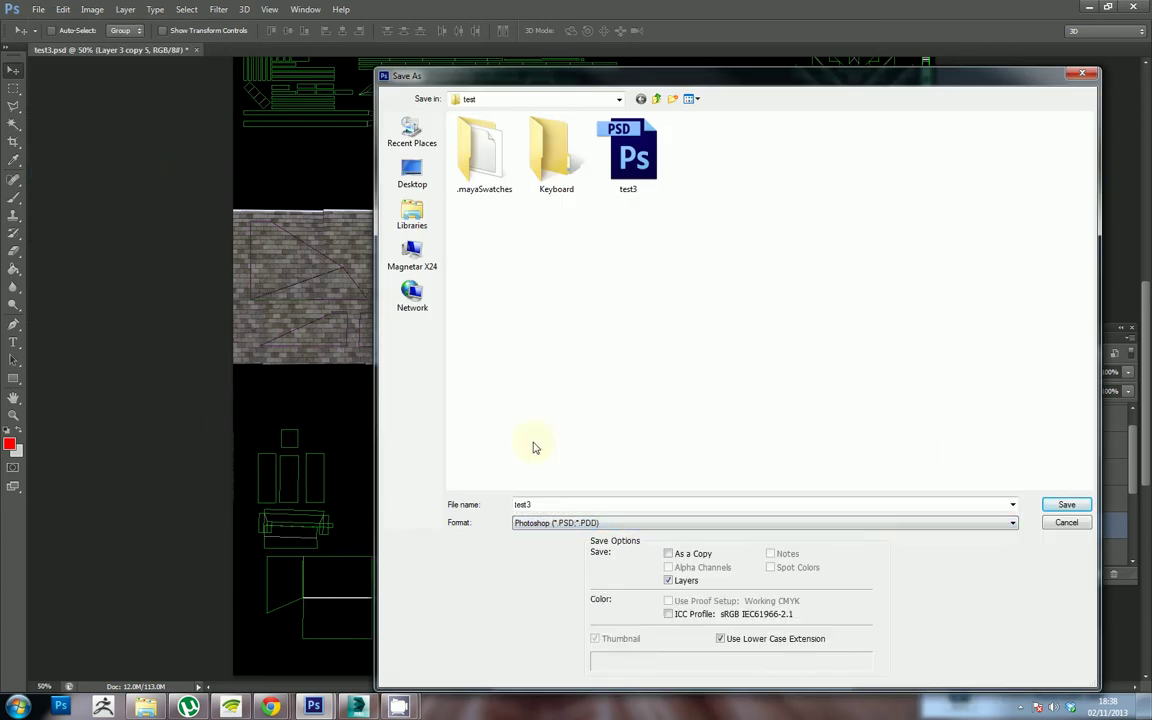
{"action": "left_click", "coordinate": [1064, 522]}
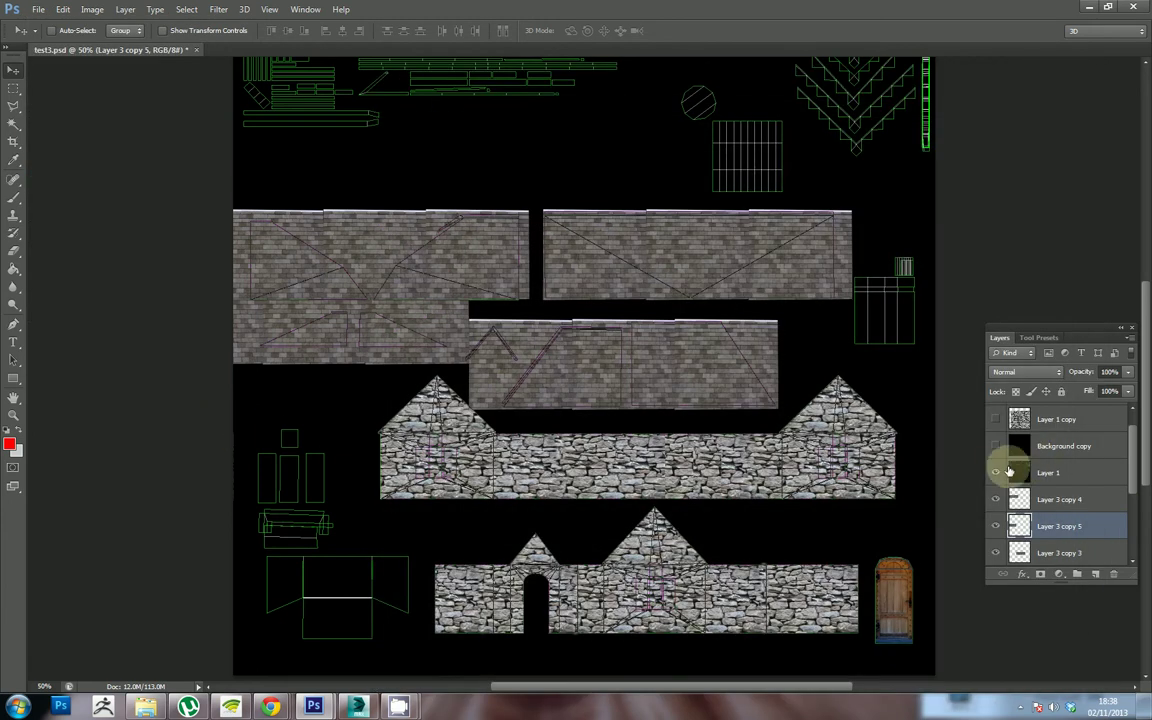
Step: Hide the Layer 1 wireframe and save the texture with the roof tiles as a JPEG over test3.jpg at maximum quality 12
{"action": "left_click", "coordinate": [996, 472]}
{"action": "left_click", "coordinate": [37, 10]}
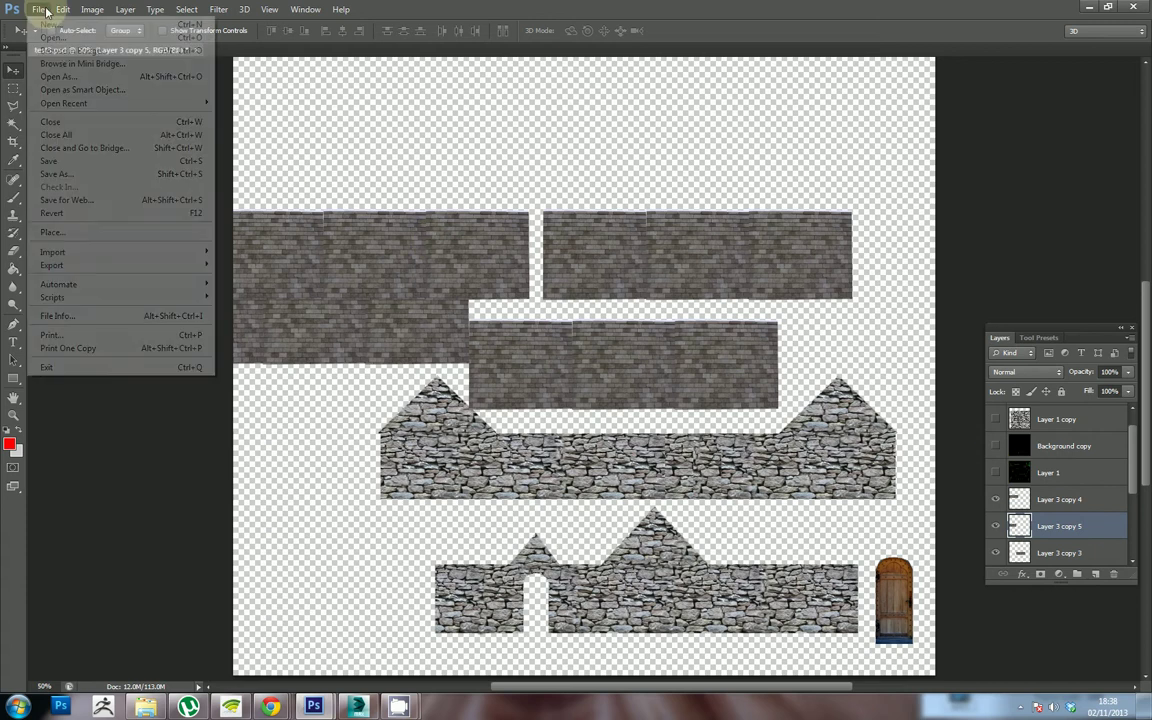
{"action": "left_click", "coordinate": [72, 173]}
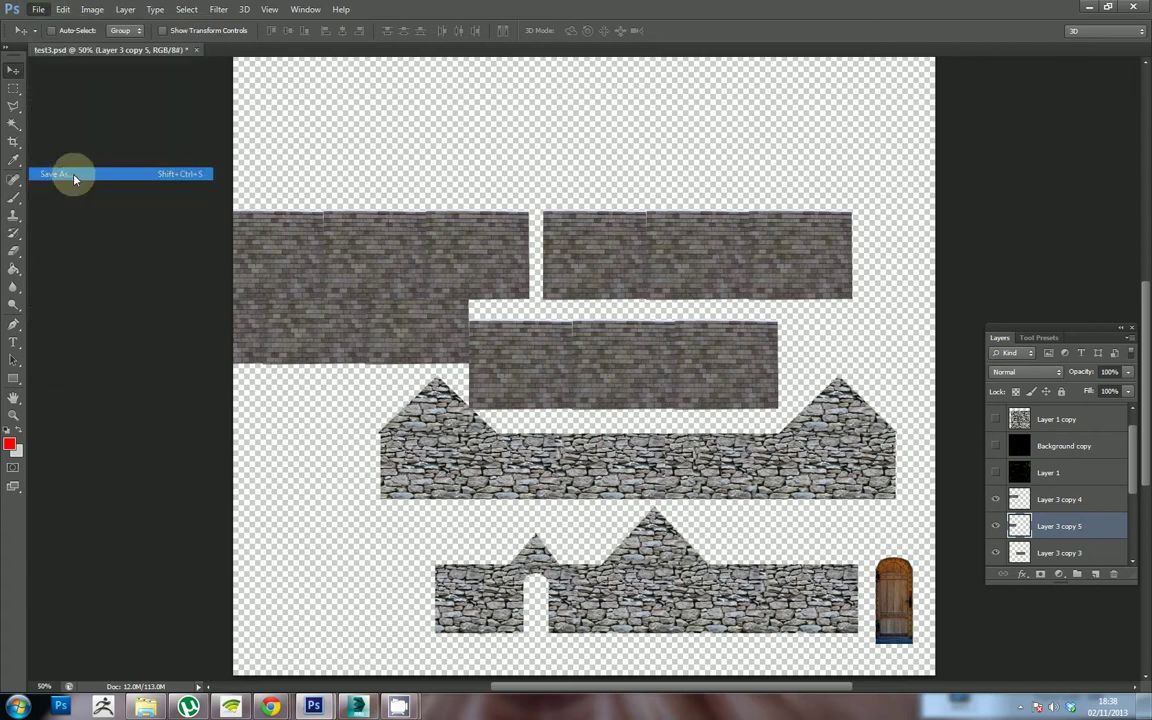
{"action": "left_click", "coordinate": [645, 524]}
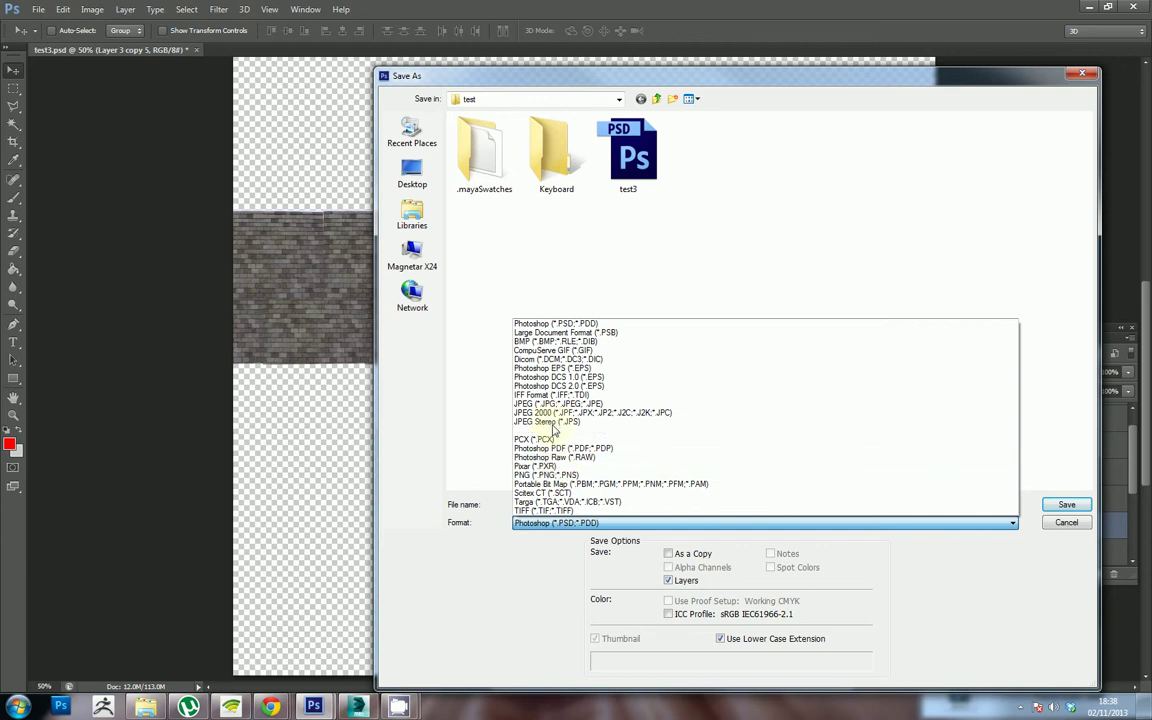
{"action": "left_click", "coordinate": [557, 405]}
{"action": "double_click", "coordinate": [689, 152]}
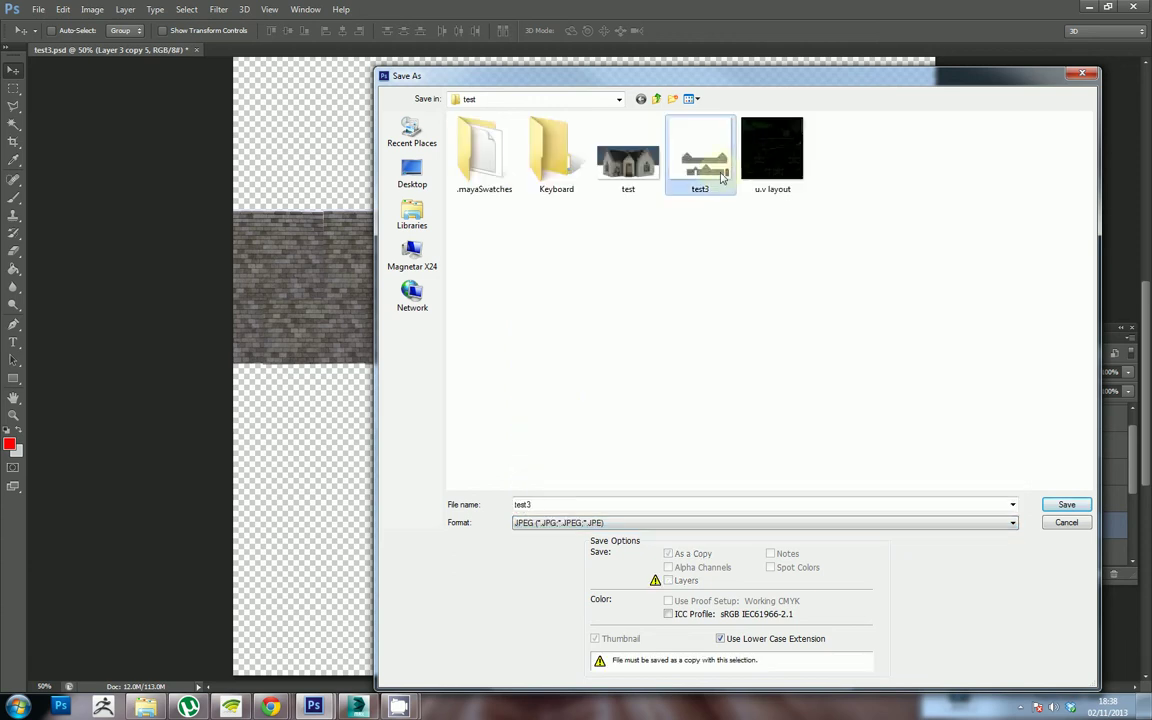
{"action": "left_click", "coordinate": [548, 267]}
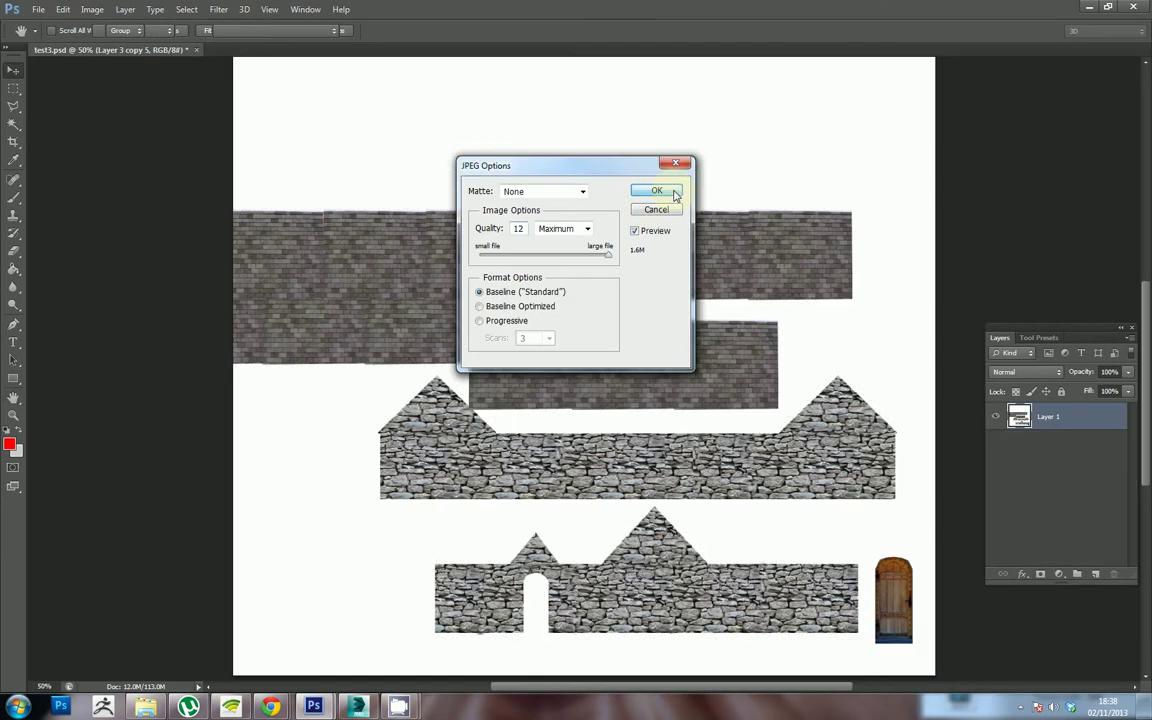
{"action": "left_click", "coordinate": [665, 191]}
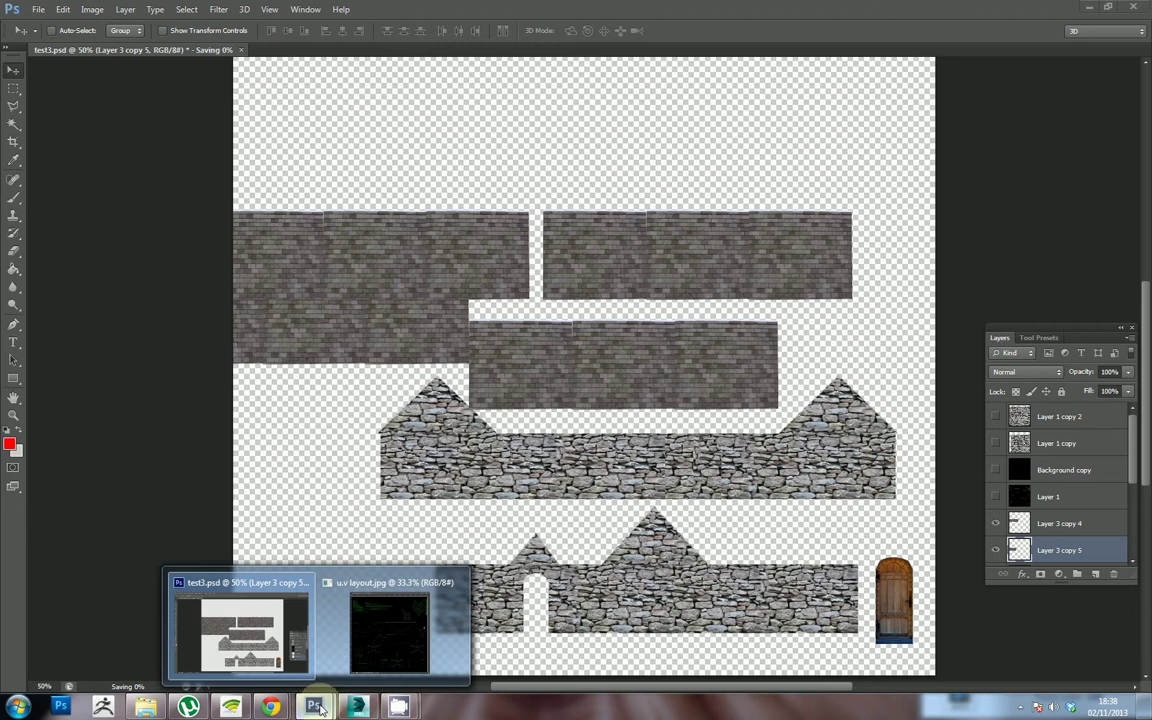
Step: Switch to 3ds Max and examine the tiled roof and stone walls of the cottage from several sides
{"action": "left_click", "coordinate": [353, 712]}
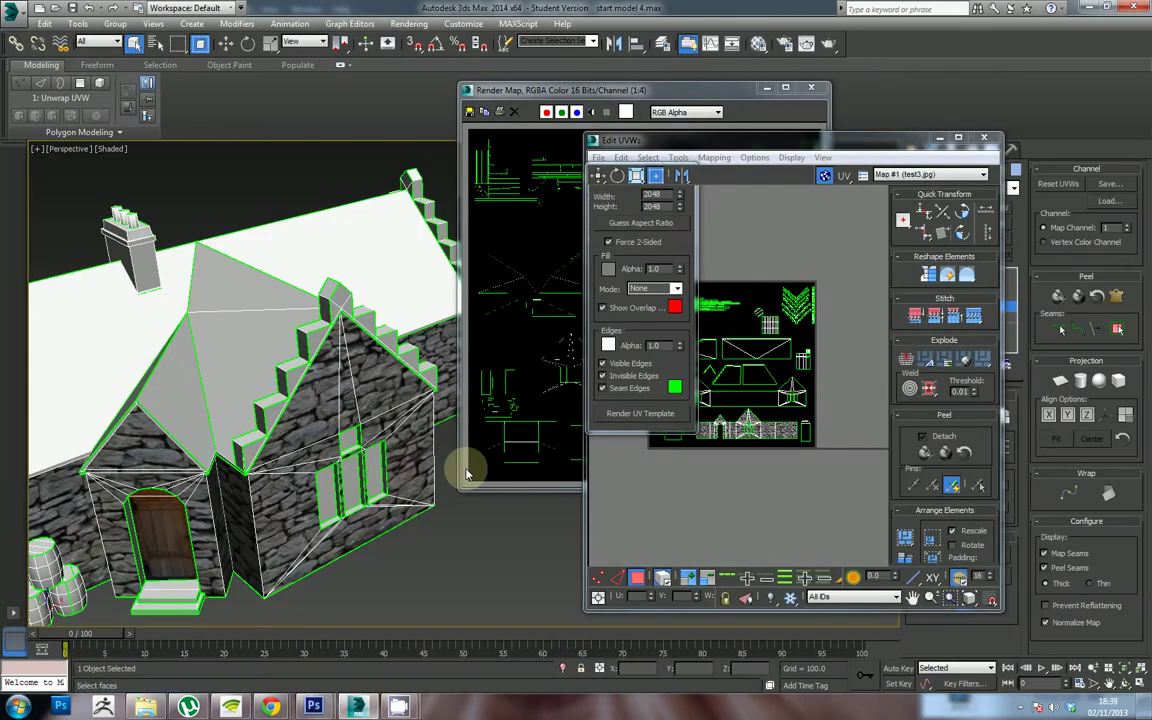
{"action": "scroll", "coordinate": [392, 469], "scroll_direction": "down", "scroll_amount": 2}
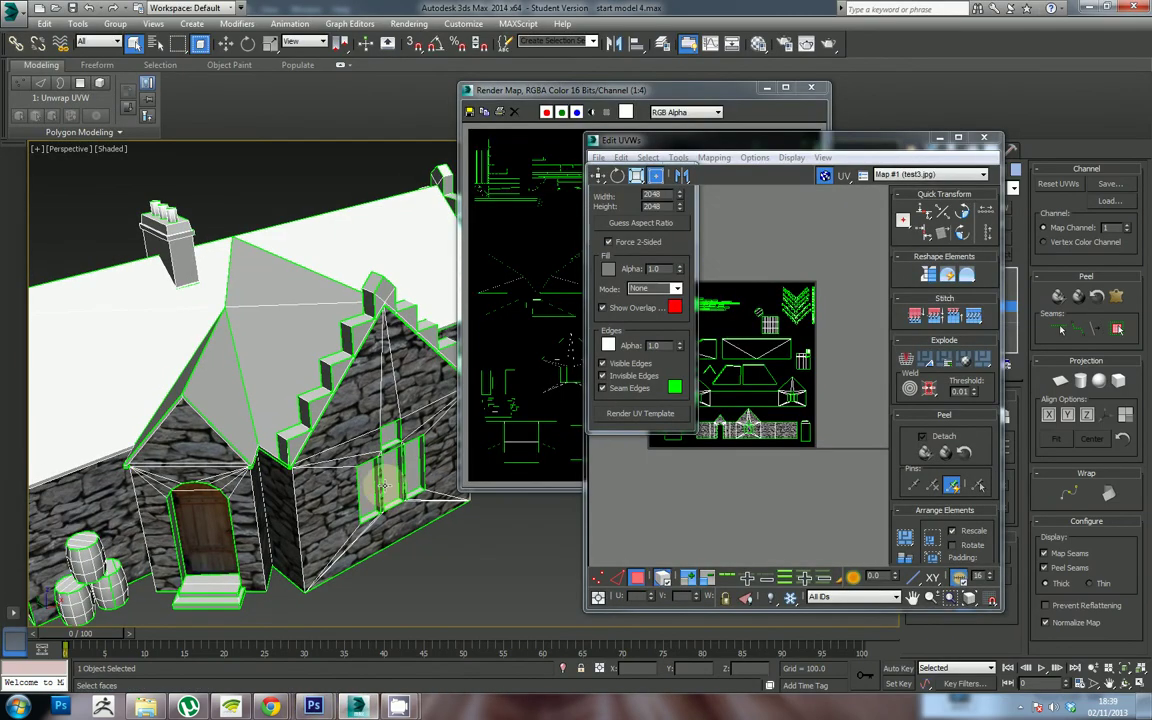
{"action": "scroll", "coordinate": [384, 485], "scroll_direction": "down", "scroll_amount": 3}
{"action": "mouse_move", "coordinate": [364, 502]}
{"action": "left_mouse_down"}
{"action": "mouse_move", "coordinate": [358, 490]}
{"action": "mouse_move", "coordinate": [327, 498]}
{"action": "mouse_move", "coordinate": [376, 511]}
{"action": "mouse_move", "coordinate": [504, 509]}
{"action": "mouse_move", "coordinate": [206, 548]}
{"action": "mouse_move", "coordinate": [116, 535]}
{"action": "mouse_move", "coordinate": [349, 540]}
{"action": "mouse_move", "coordinate": [226, 517]}
{"action": "mouse_move", "coordinate": [358, 578]}
{"action": "mouse_move", "coordinate": [406, 519]}
{"action": "mouse_move", "coordinate": [378, 492]}
{"action": "left_mouse_up"}
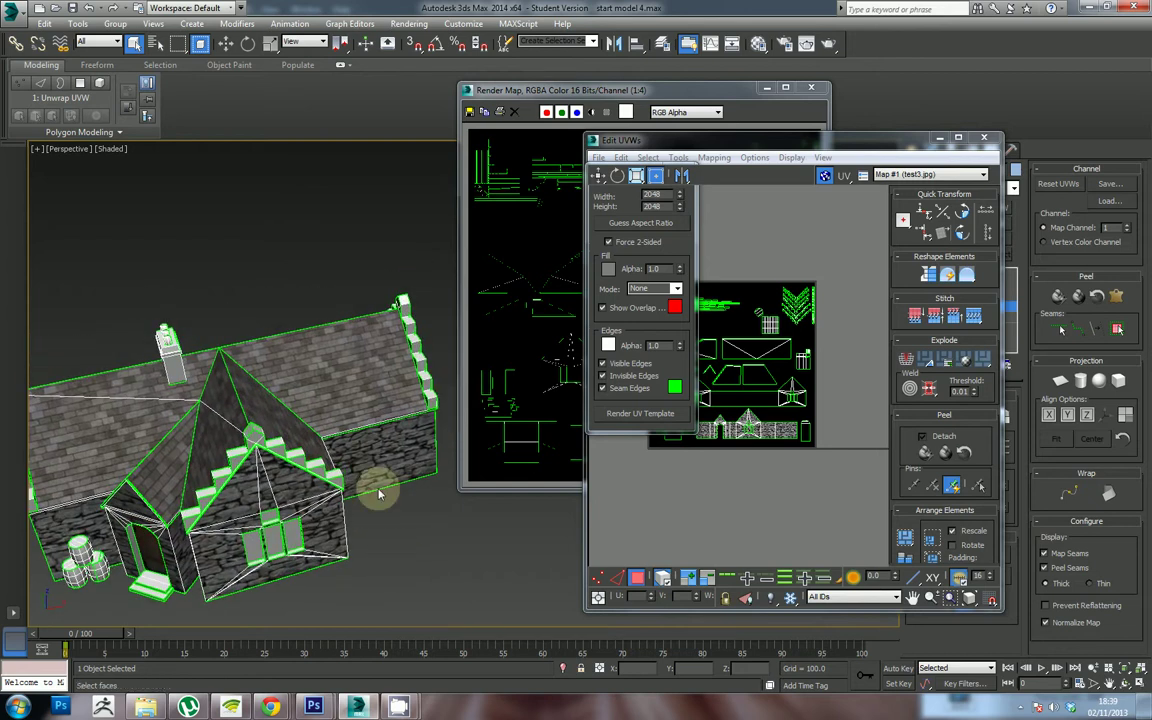
{"action": "mouse_move", "coordinate": [282, 422]}
{"action": "left_mouse_down"}
{"action": "mouse_move", "coordinate": [406, 404]}
{"action": "mouse_move", "coordinate": [432, 432]}
{"action": "mouse_move", "coordinate": [527, 399]}
{"action": "mouse_move", "coordinate": [282, 410]}
{"action": "mouse_move", "coordinate": [349, 425]}
{"action": "mouse_move", "coordinate": [281, 431]}
{"action": "left_mouse_up"}
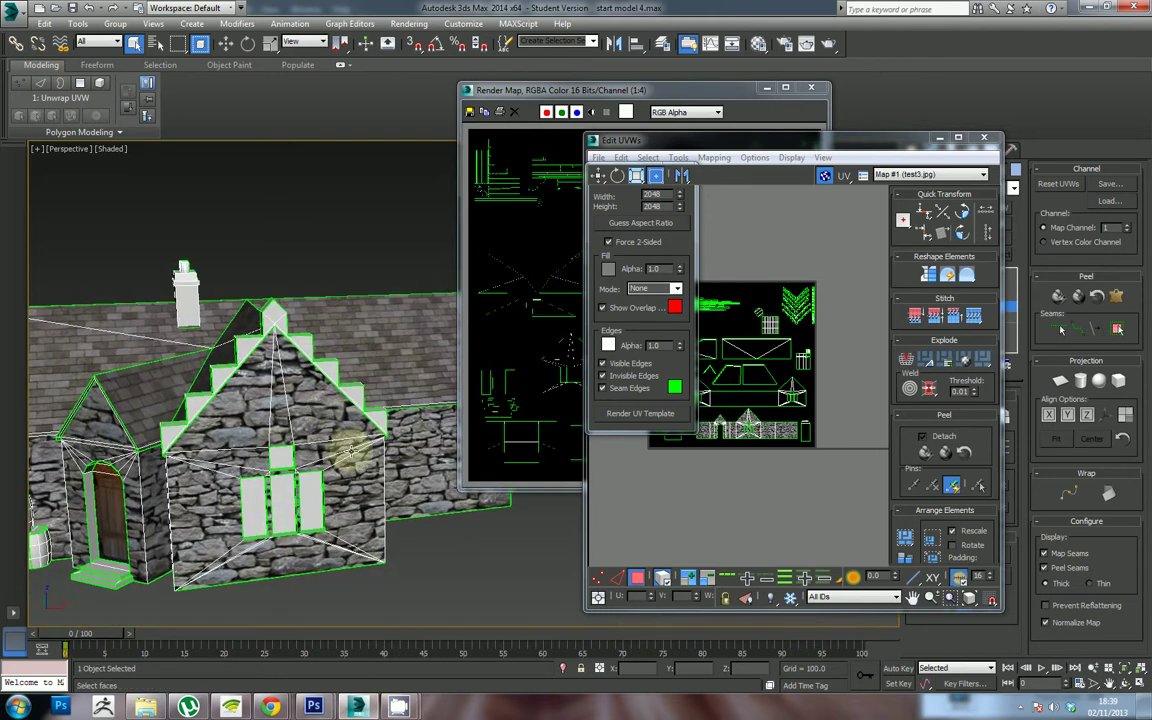
{"action": "left_click_drag", "start_coordinate": [349, 452], "coordinate": [376, 420]}
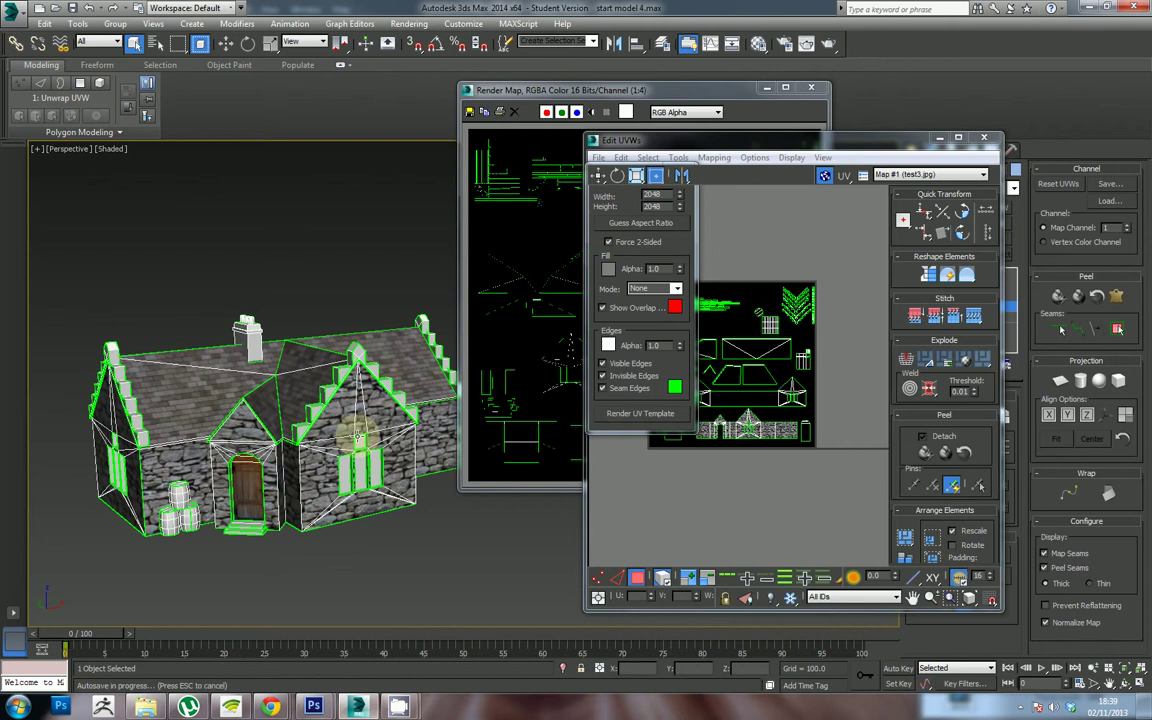
{"action": "left_click_drag", "start_coordinate": [297, 458], "coordinate": [311, 502]}
{"action": "left_click_drag", "start_coordinate": [255, 555], "coordinate": [288, 524]}
{"action": "scroll", "coordinate": [275, 550], "scroll_direction": "up", "scroll_amount": 3}
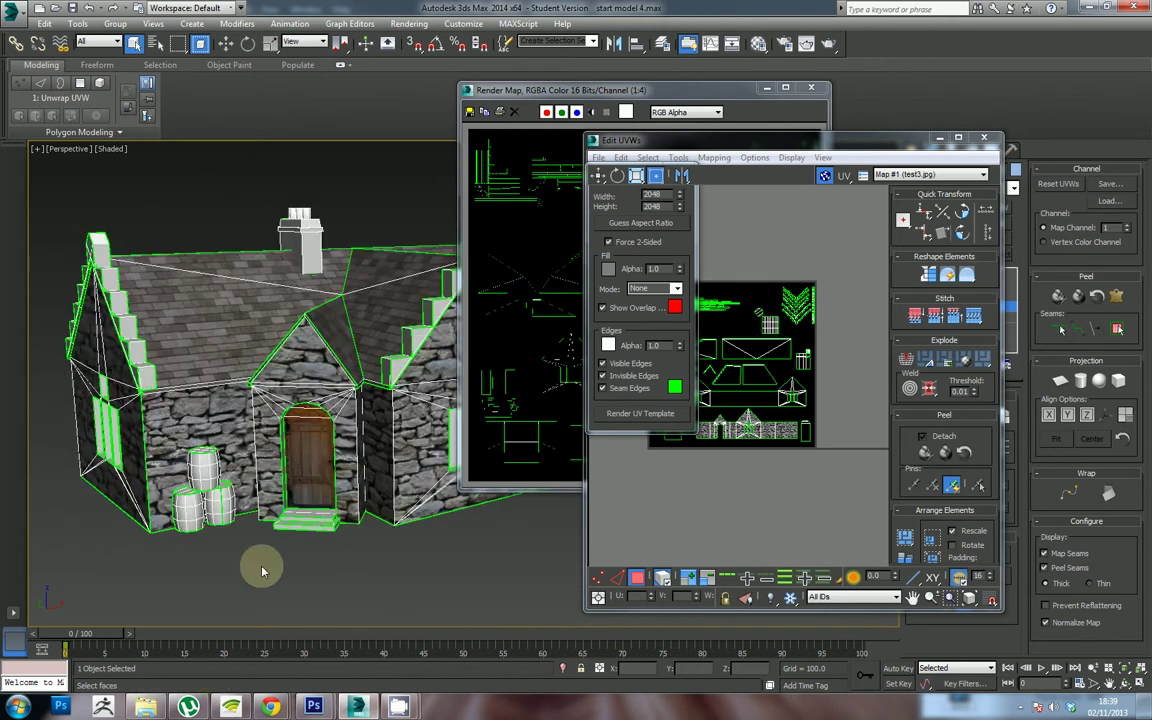
{"action": "left_click_drag", "start_coordinate": [263, 572], "coordinate": [305, 543]}
Step: Return to test3.psd in Photoshop and show the Layer 1 UV wireframe
{"action": "left_click", "coordinate": [271, 706]}
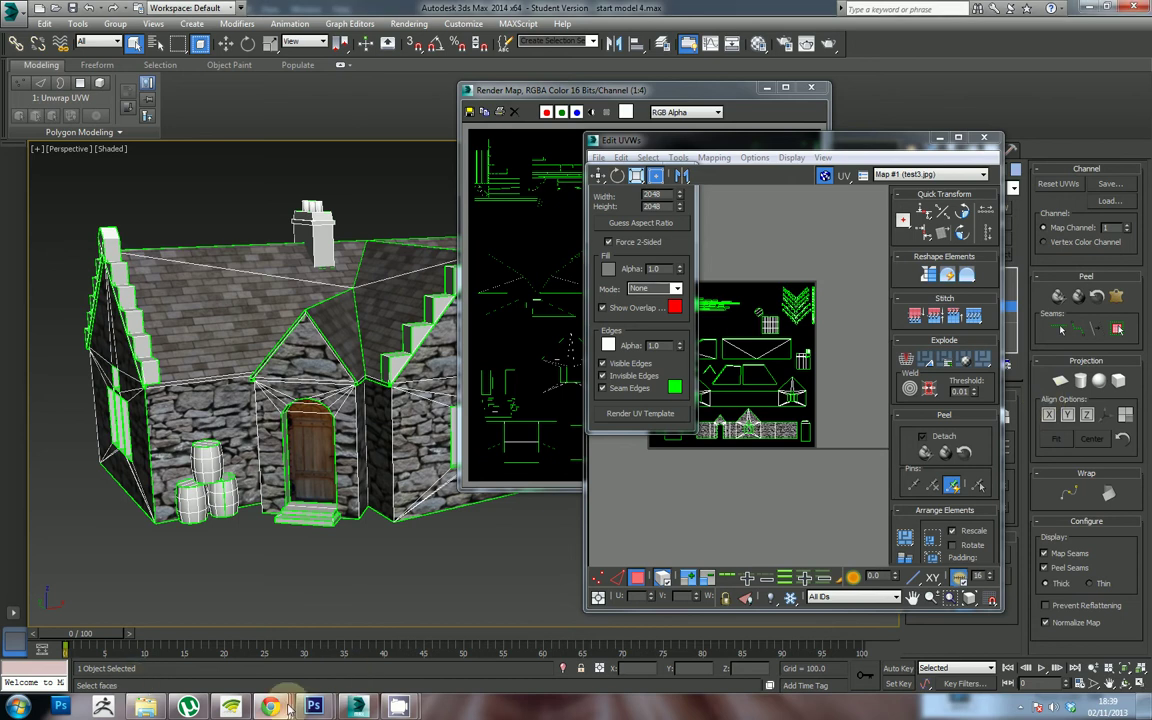
{"action": "mouse_move", "coordinate": [313, 707]}
{"action": "left_click", "coordinate": [225, 590]}
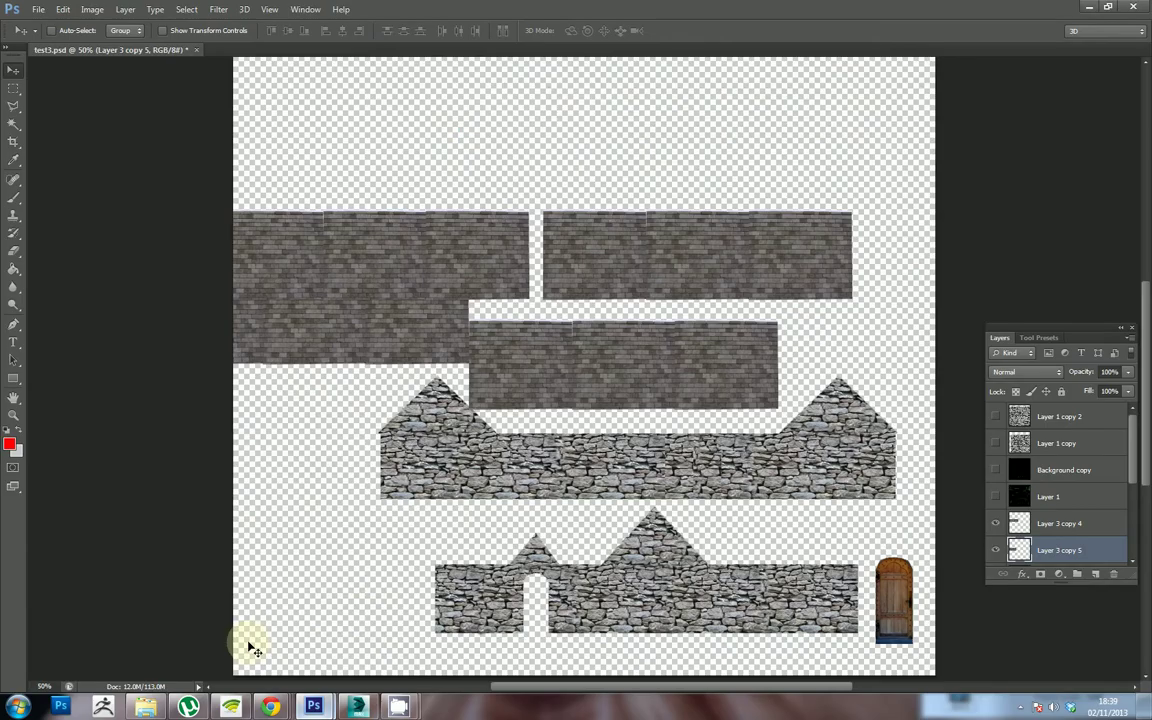
{"action": "left_click", "coordinate": [995, 496]}
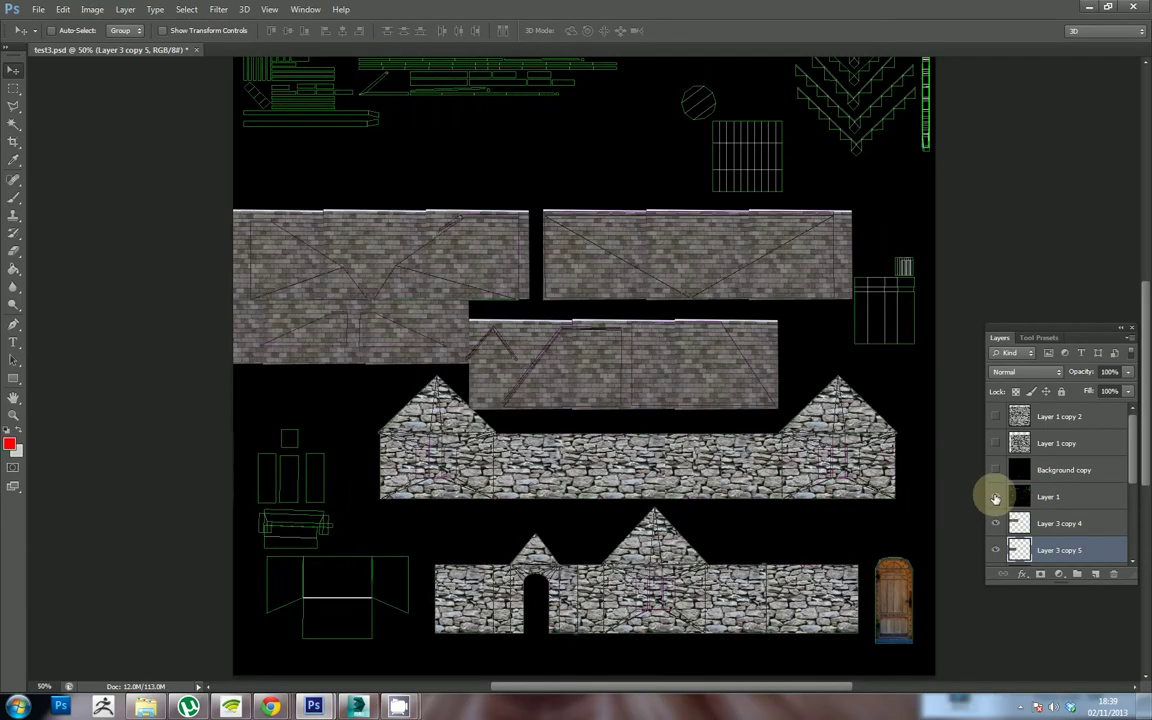
Step: Paste the blue window photo into the texture and move it down and left beside the small window shells
{"action": "right_click", "coordinate": [330, 440]}
{"action": "left_click", "coordinate": [338, 419]}
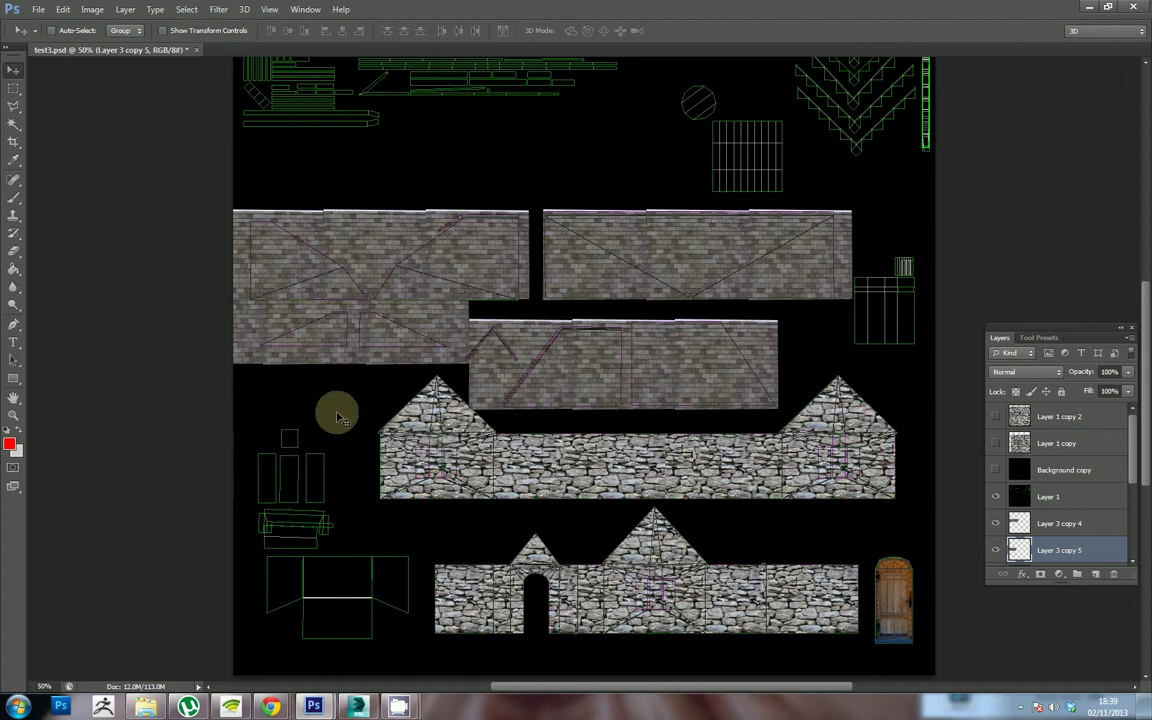
{"action": "key", "text": "ctrl+v"}
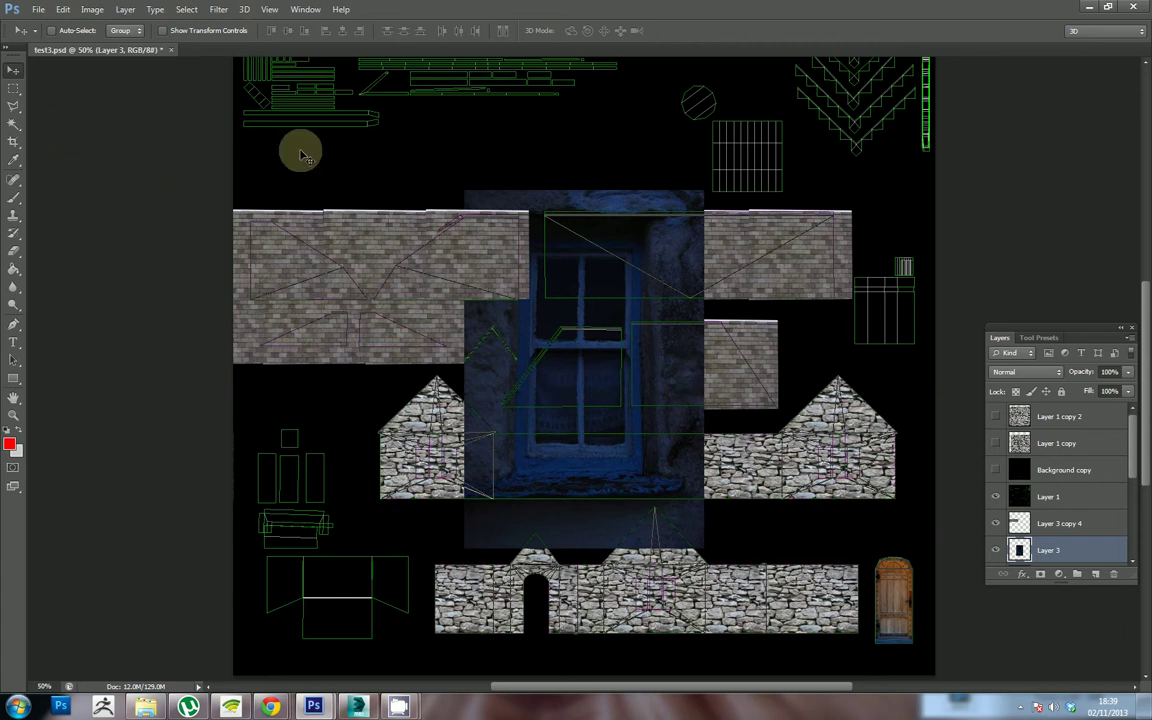
{"action": "left_click_drag", "start_coordinate": [545, 329], "coordinate": [381, 391]}
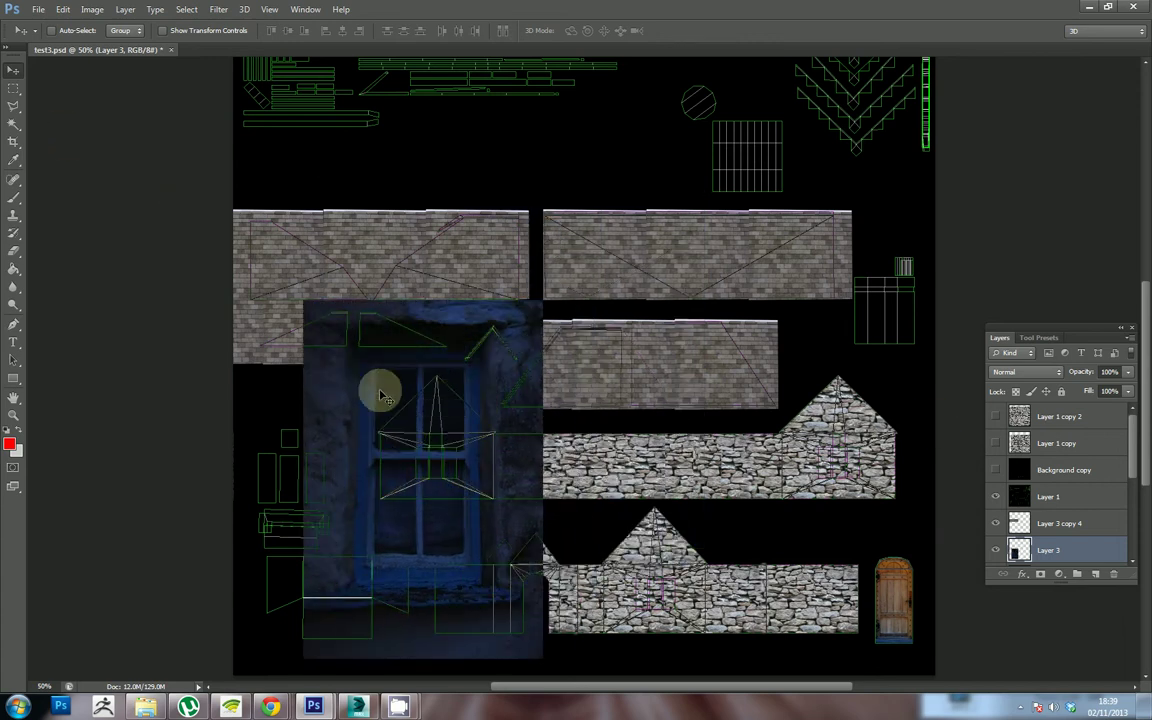
{"action": "left_click", "coordinate": [13, 90]}
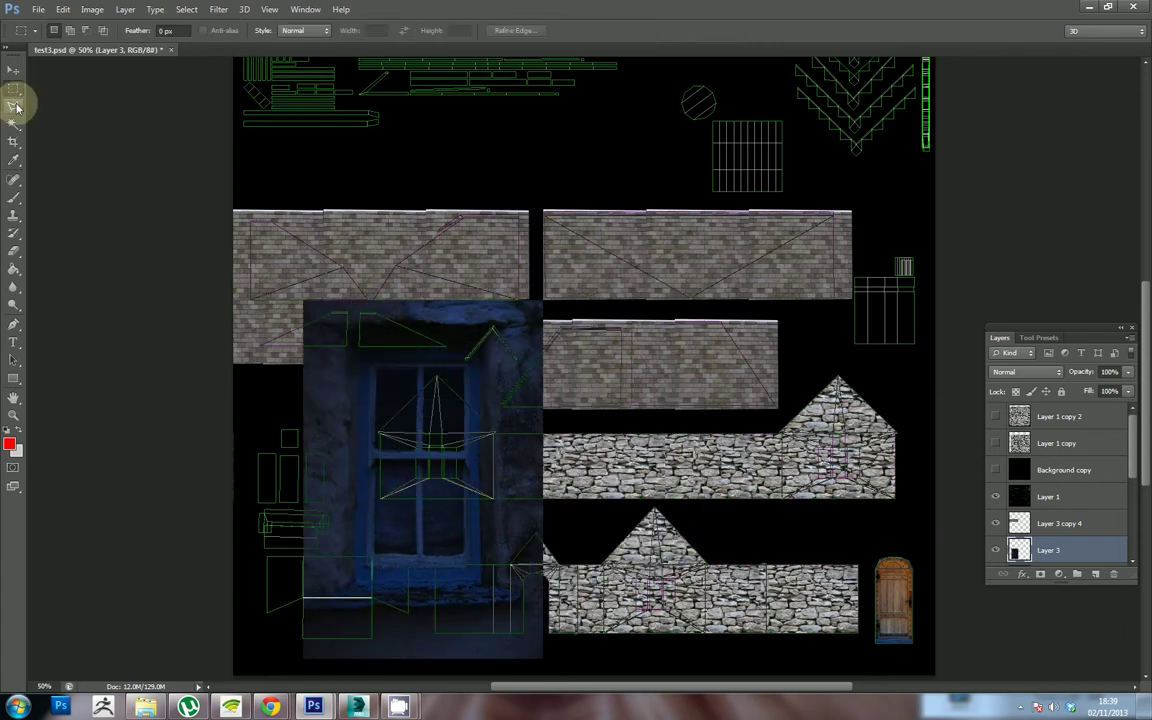
{"action": "left_click", "coordinate": [13, 107]}
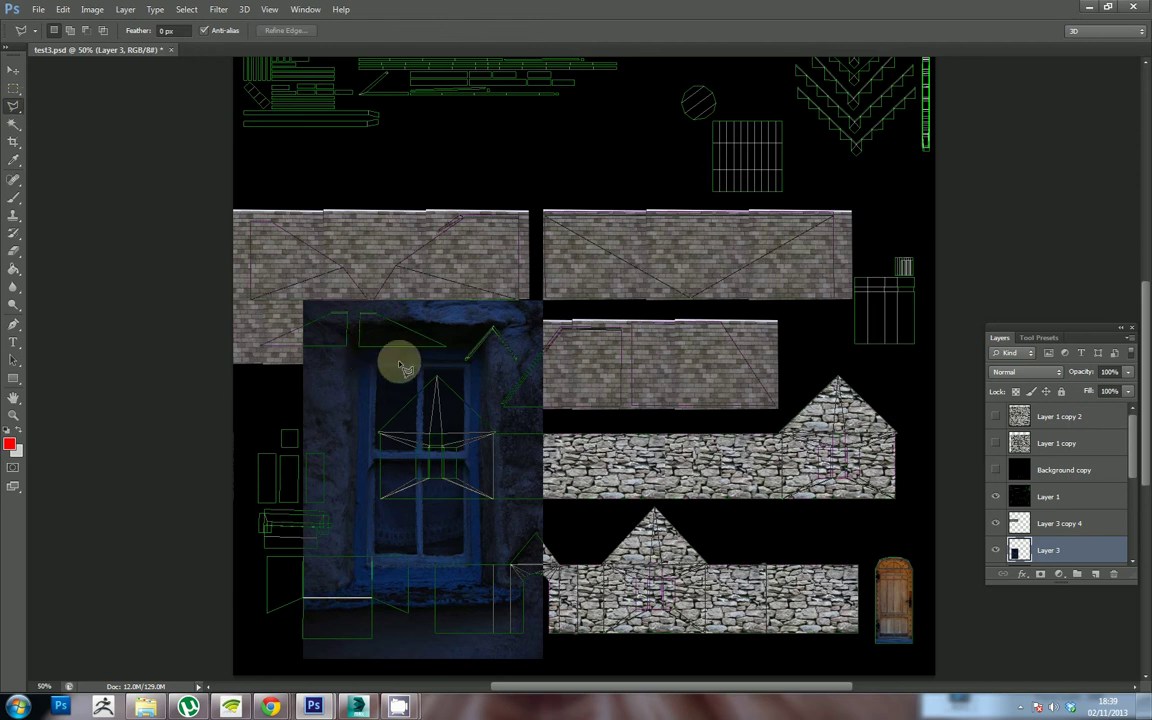
{"action": "left_click", "coordinate": [445, 345]}
{"action": "left_click", "coordinate": [325, 300]}
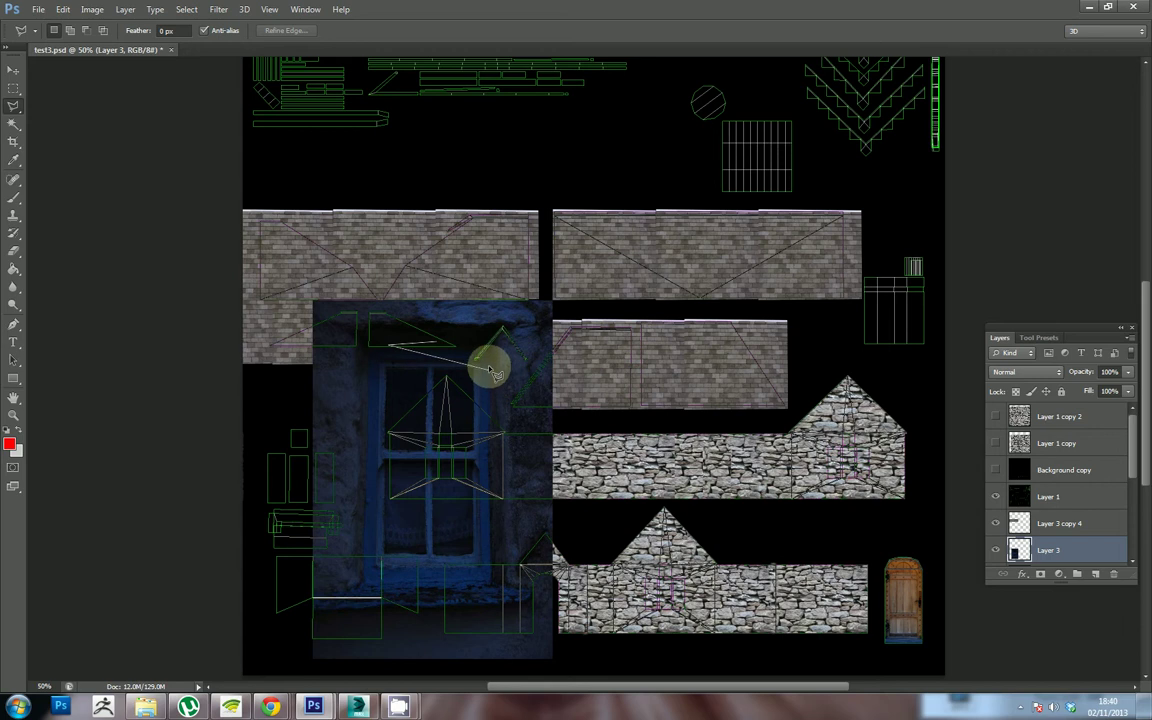
{"action": "key", "text": "Escape"}
Step: Select the blue window along its outer frame with the Polygonal Lasso, leaving out the surrounding wall
{"action": "left_click", "coordinate": [14, 106]}
{"action": "left_click", "coordinate": [392, 367]}
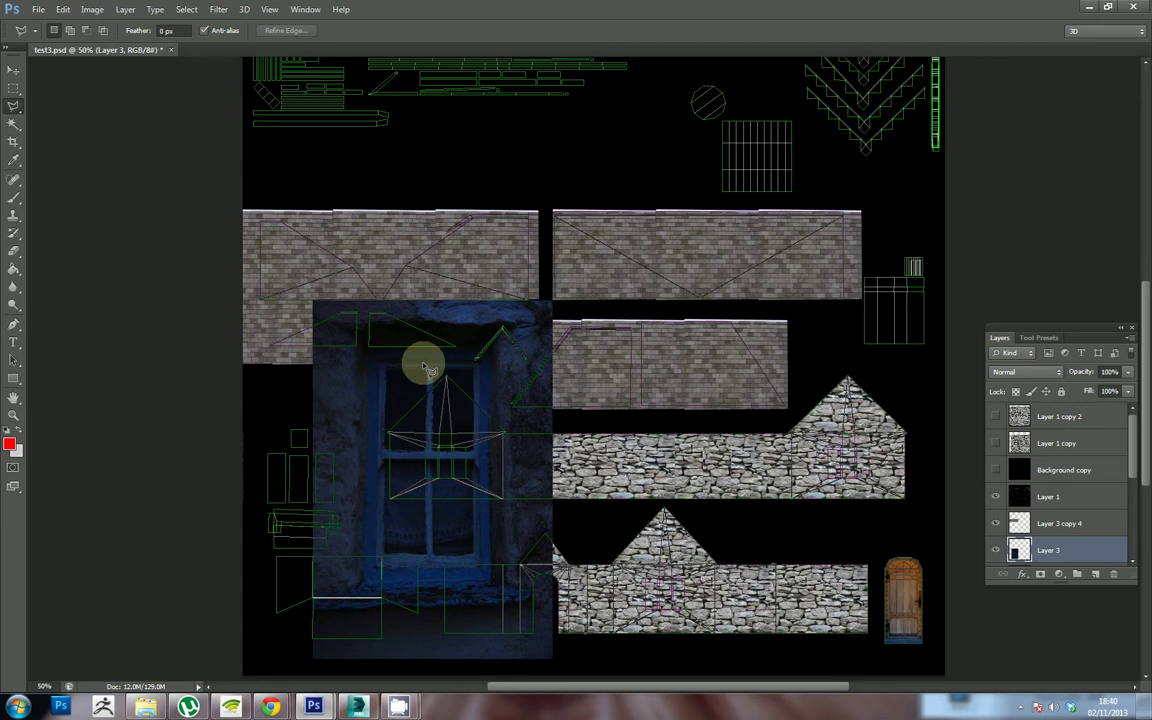
{"action": "mouse_move", "coordinate": [504, 360]}
{"action": "left_mouse_down"}
{"action": "mouse_move", "coordinate": [414, 378]}
{"action": "mouse_move", "coordinate": [424, 375]}
{"action": "mouse_move", "coordinate": [376, 360]}
{"action": "left_mouse_up"}
{"action": "mouse_move", "coordinate": [495, 357]}
{"action": "left_mouse_down"}
{"action": "mouse_move", "coordinate": [489, 348]}
{"action": "mouse_move", "coordinate": [480, 610]}
{"action": "mouse_move", "coordinate": [500, 583]}
{"action": "left_mouse_up"}
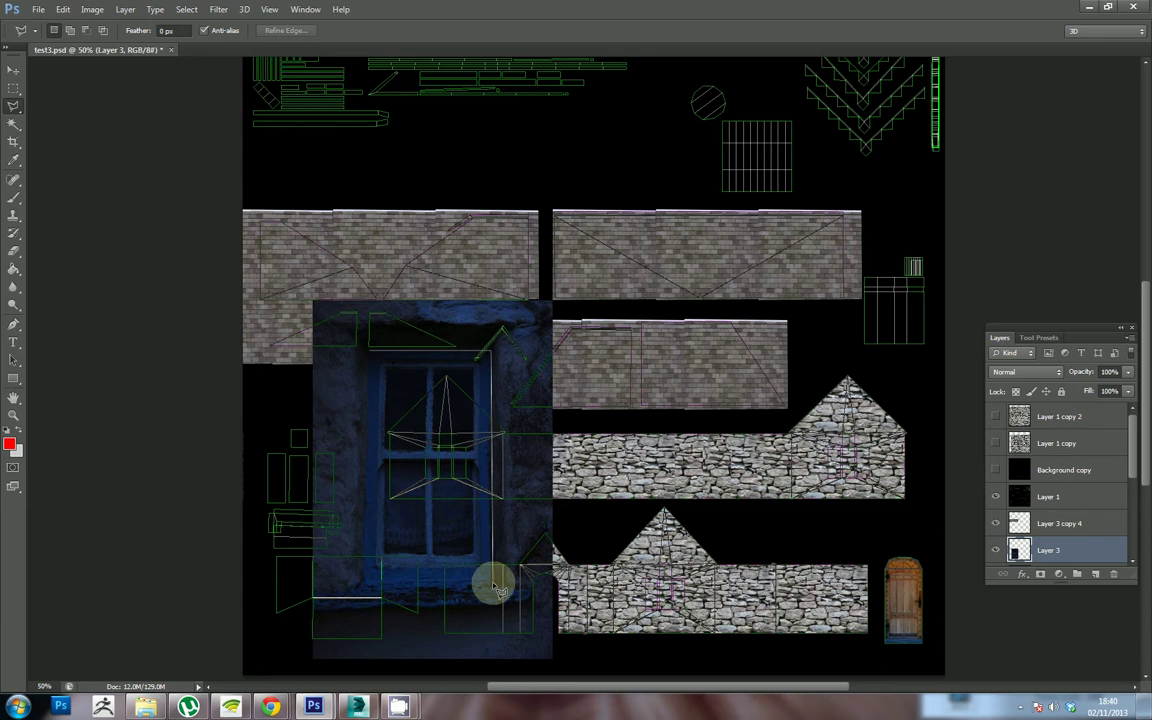
{"action": "left_click_drag", "start_coordinate": [368, 591], "coordinate": [374, 388]}
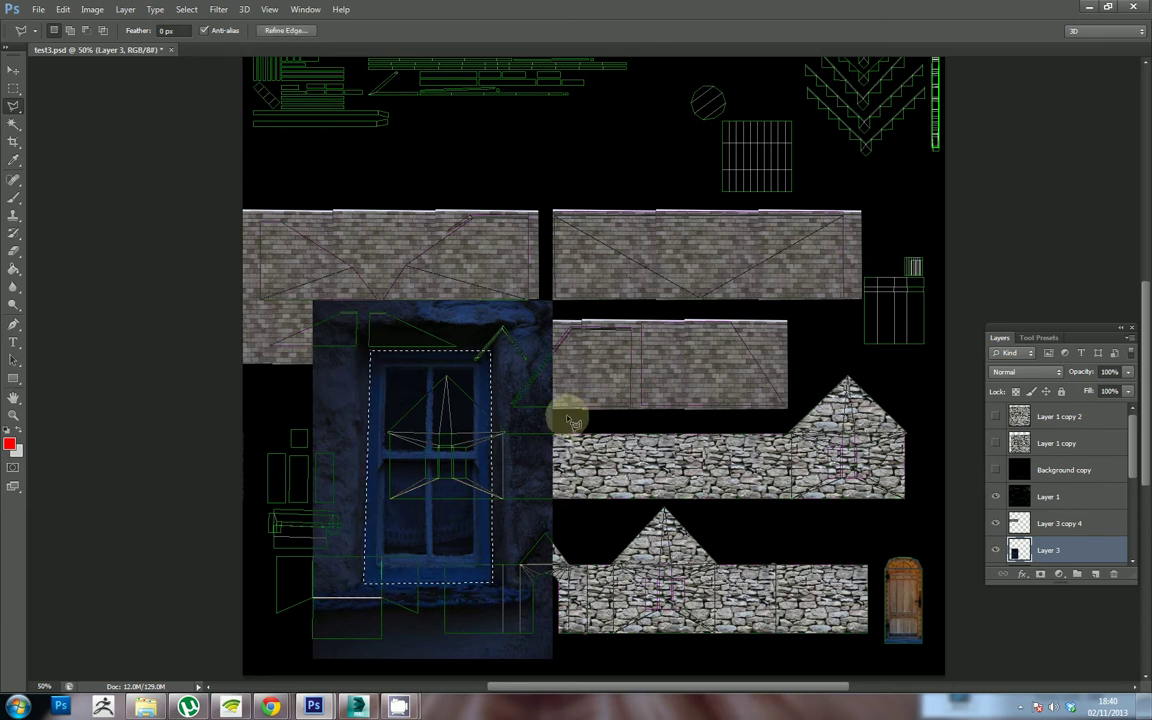
Step: Copy the selected window to a new layer and hide the full window photo on Layer 3
{"action": "key", "text": "ctrl+j"}
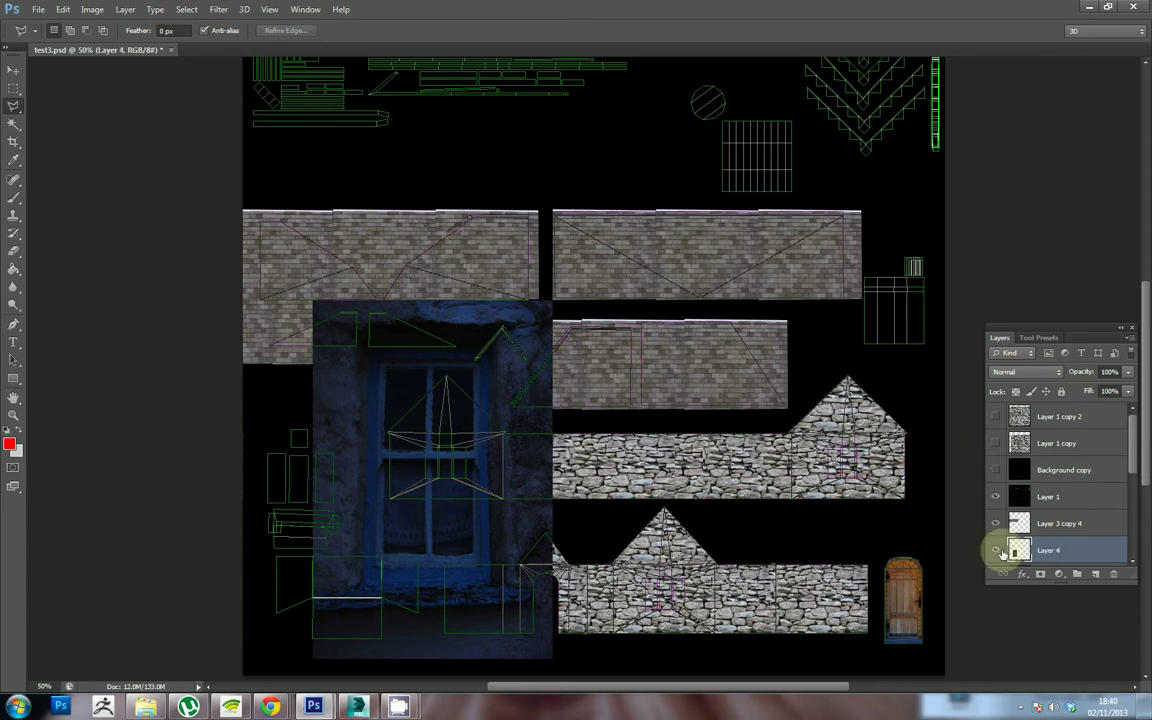
{"action": "scroll", "coordinate": [999, 553], "scroll_direction": "down", "scroll_amount": 1}
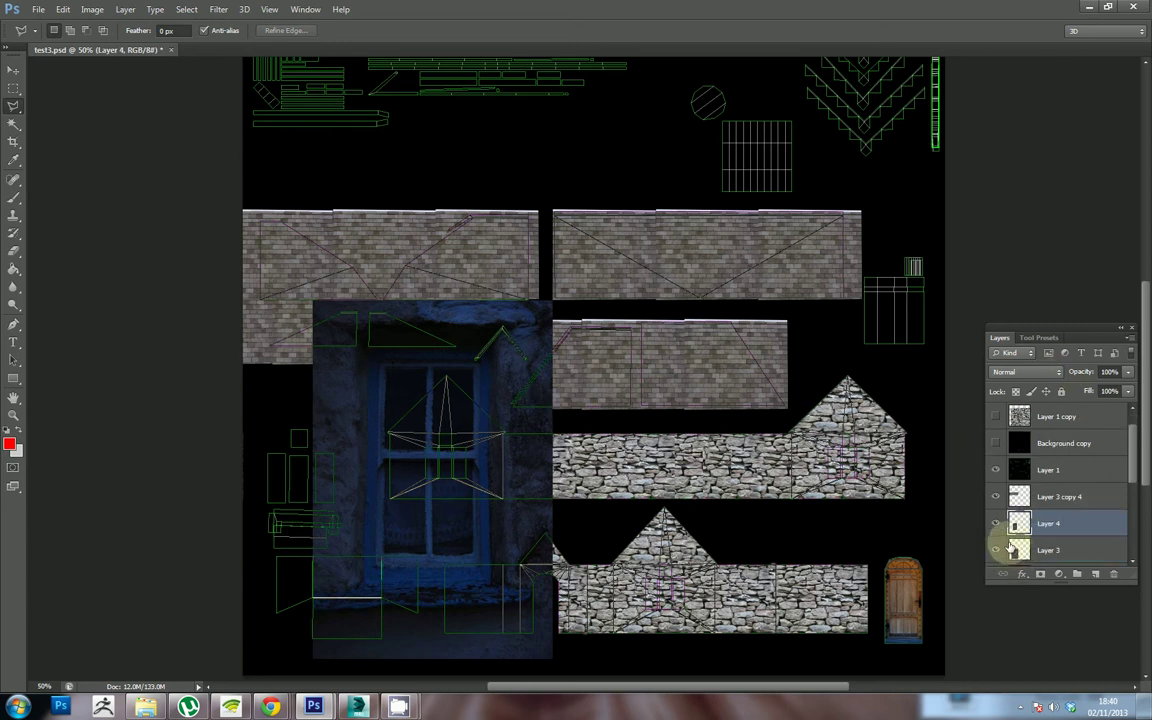
{"action": "left_click", "coordinate": [995, 550]}
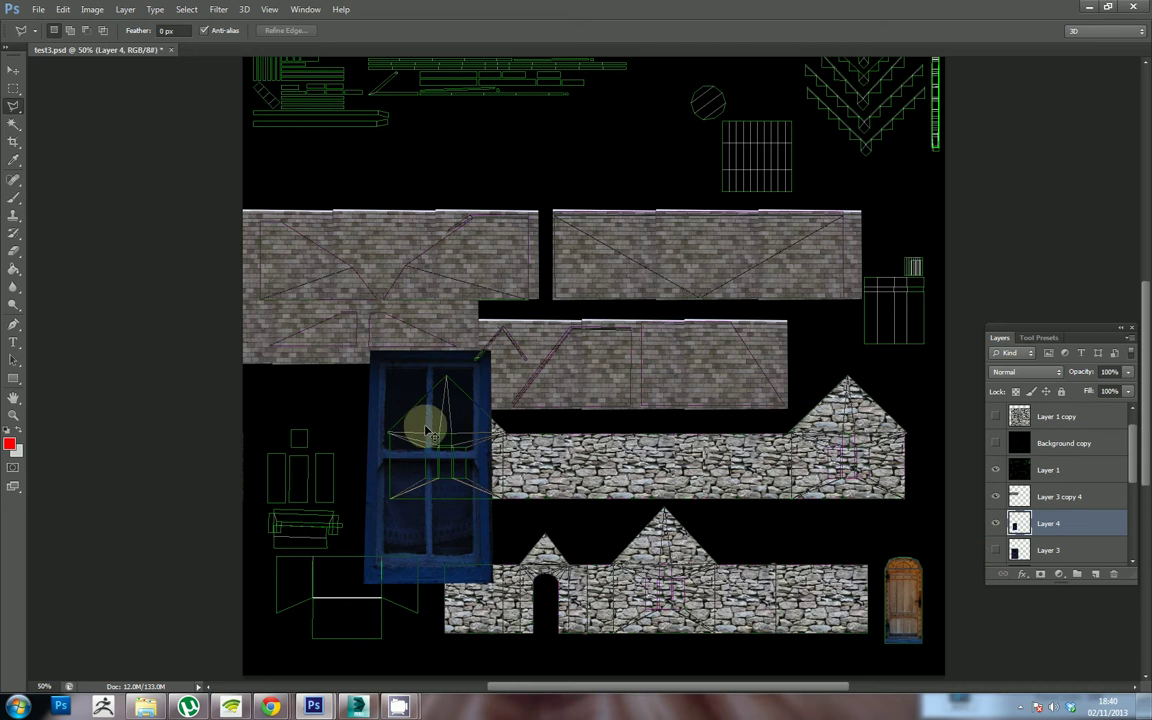
Step: Scale the cut-out window with Free Transform to about 31% and place it beside the window shells
{"action": "key", "text": "ctrl+t"}
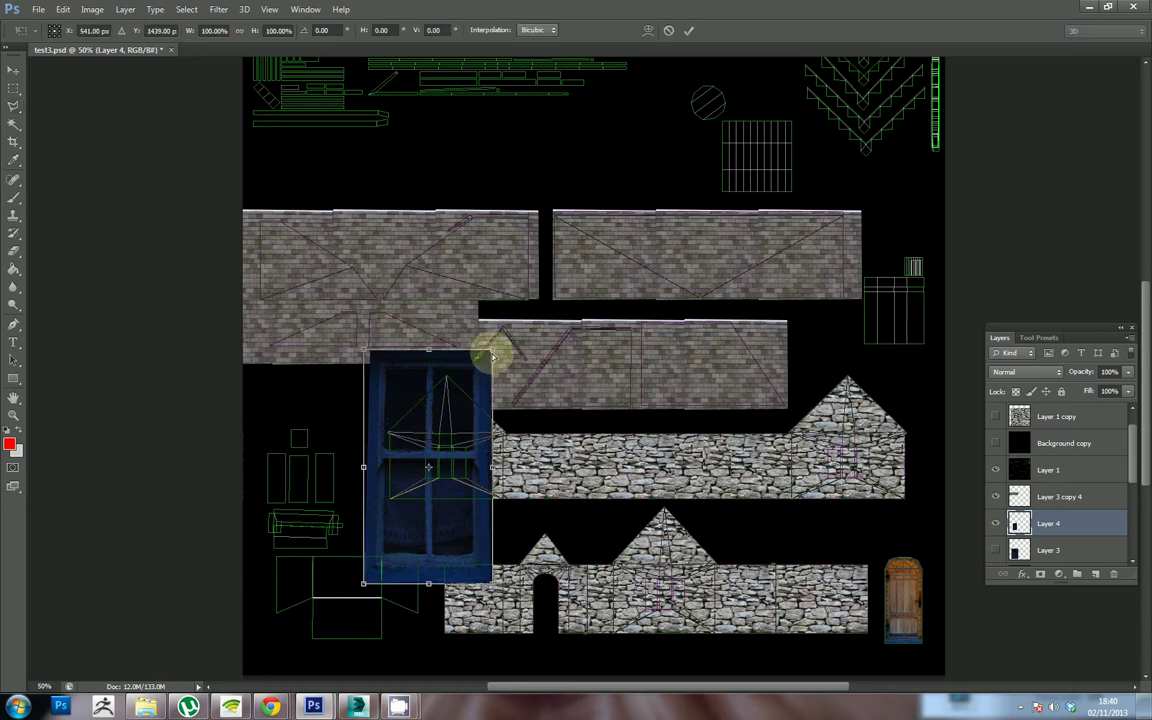
{"action": "left_click_drag", "start_coordinate": [493, 350], "coordinate": [425, 472]}
{"action": "key", "text": "ctrl+z"}
{"action": "left_click_drag", "start_coordinate": [493, 347], "coordinate": [415, 430]}
{"action": "key", "text": "ctrl+z"}
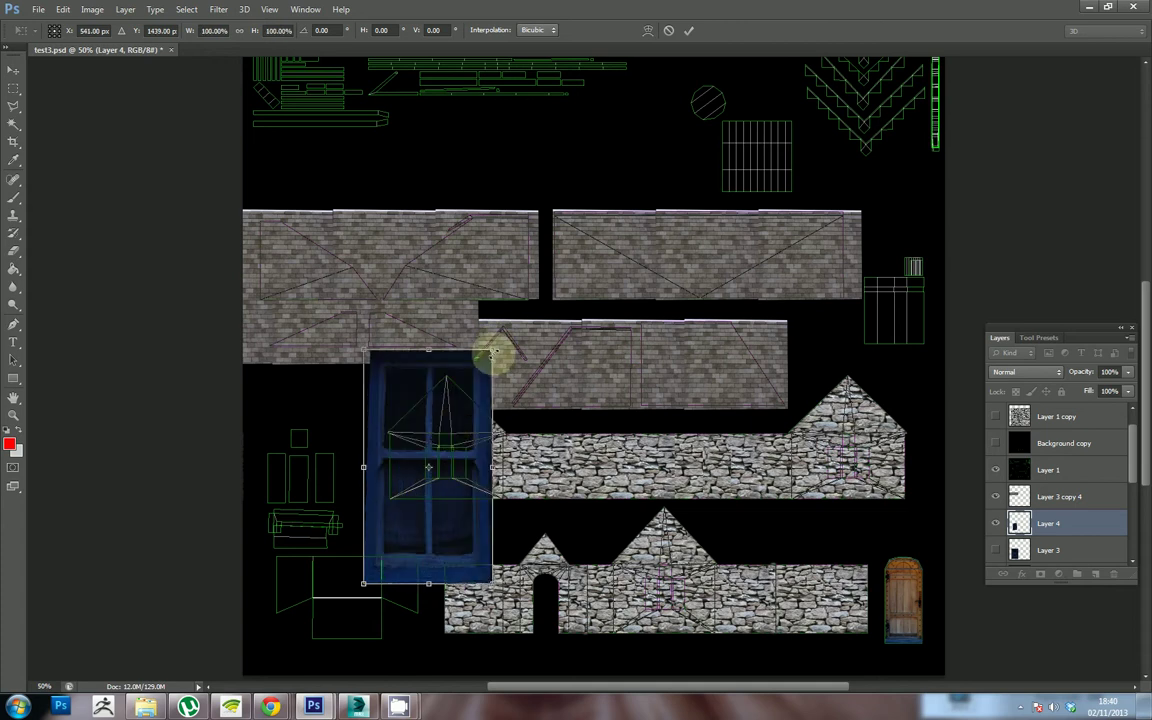
{"action": "left_click_drag", "start_coordinate": [493, 350], "coordinate": [349, 487]}
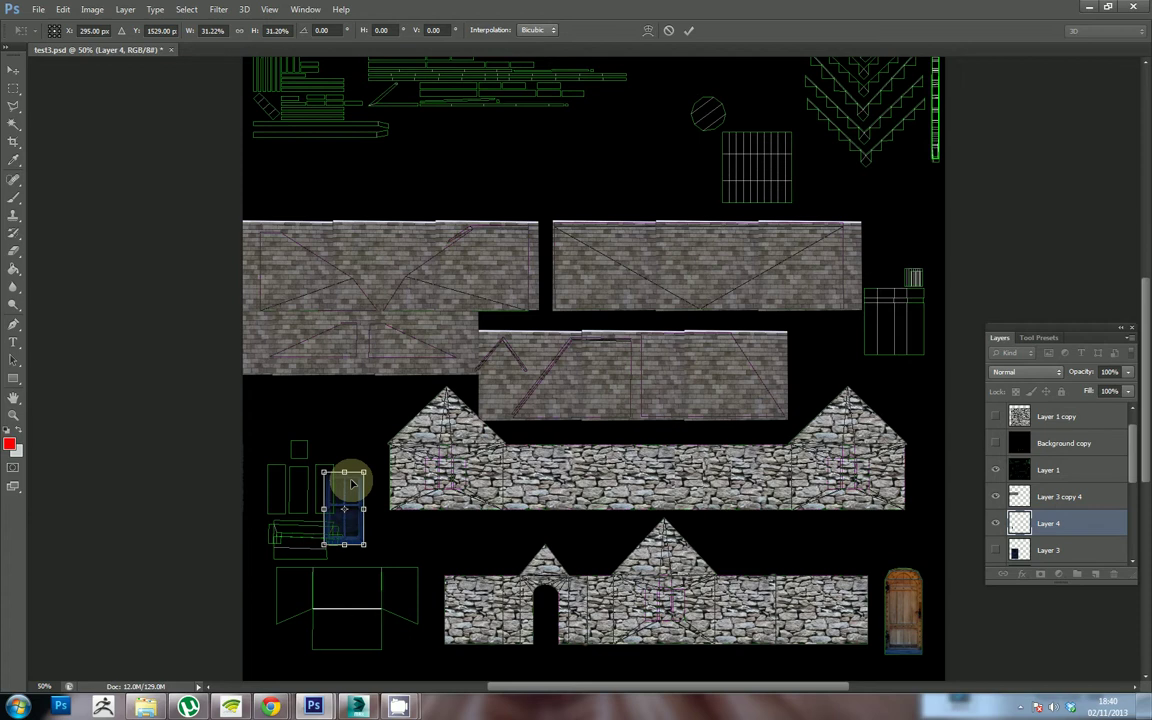
Step: Fit the window to the rightmost tall window shell at about 15% width and 21% height, and apply the transform
{"action": "key", "text": "ctrl+plus"}
{"action": "key", "text": "ctrl+plus"}
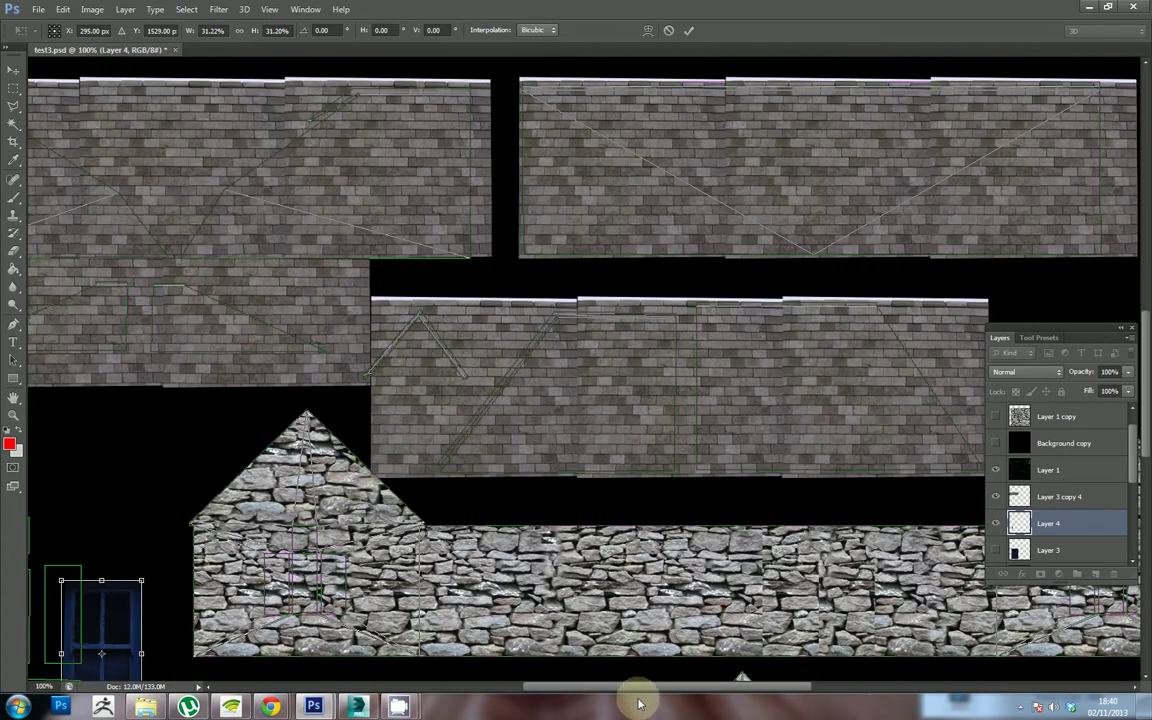
{"action": "left_click_drag", "start_coordinate": [640, 690], "coordinate": [508, 681]}
{"action": "scroll", "coordinate": [508, 560], "scroll_direction": "down", "scroll_amount": 5}
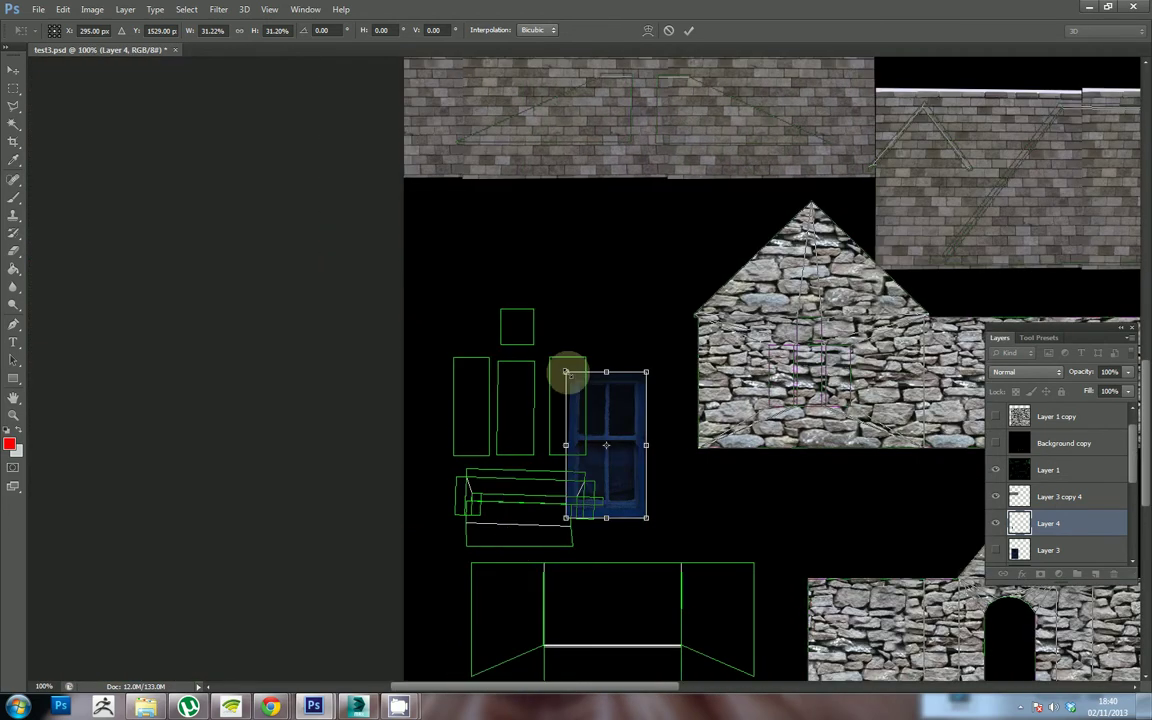
{"action": "left_click_drag", "start_coordinate": [567, 373], "coordinate": [585, 401]}
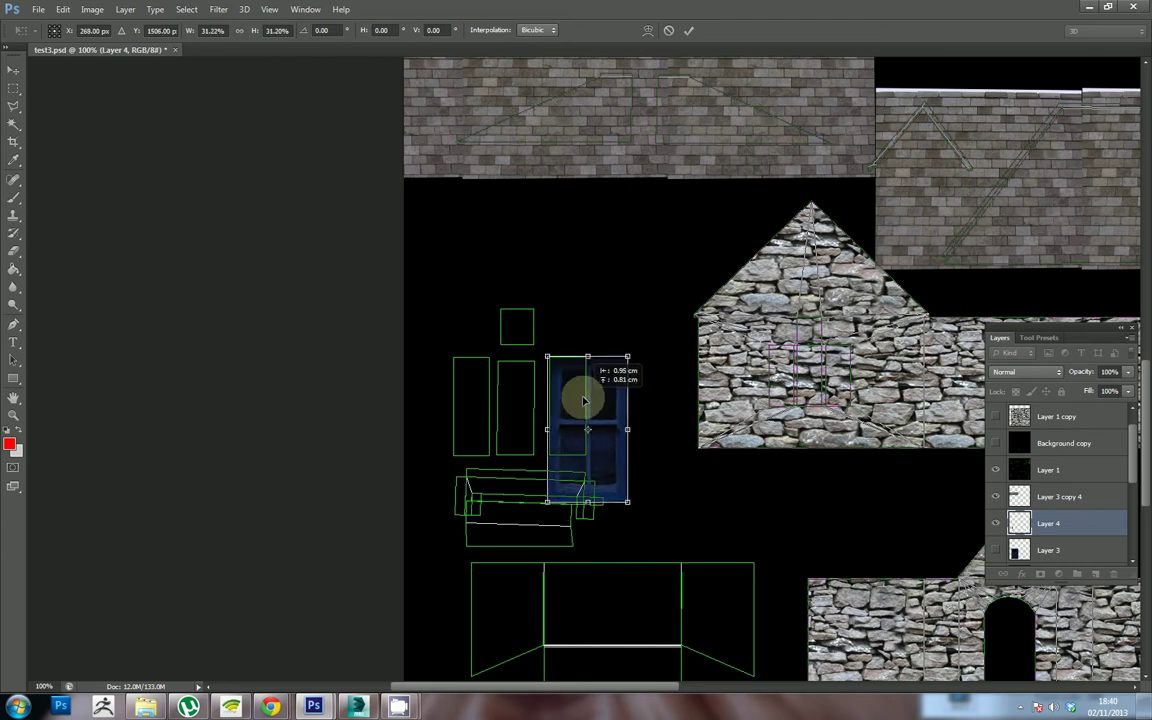
{"action": "left_click_drag", "start_coordinate": [627, 500], "coordinate": [565, 461]}
{"action": "scroll", "coordinate": [600, 456], "scroll_direction": "up", "scroll_amount": 1}
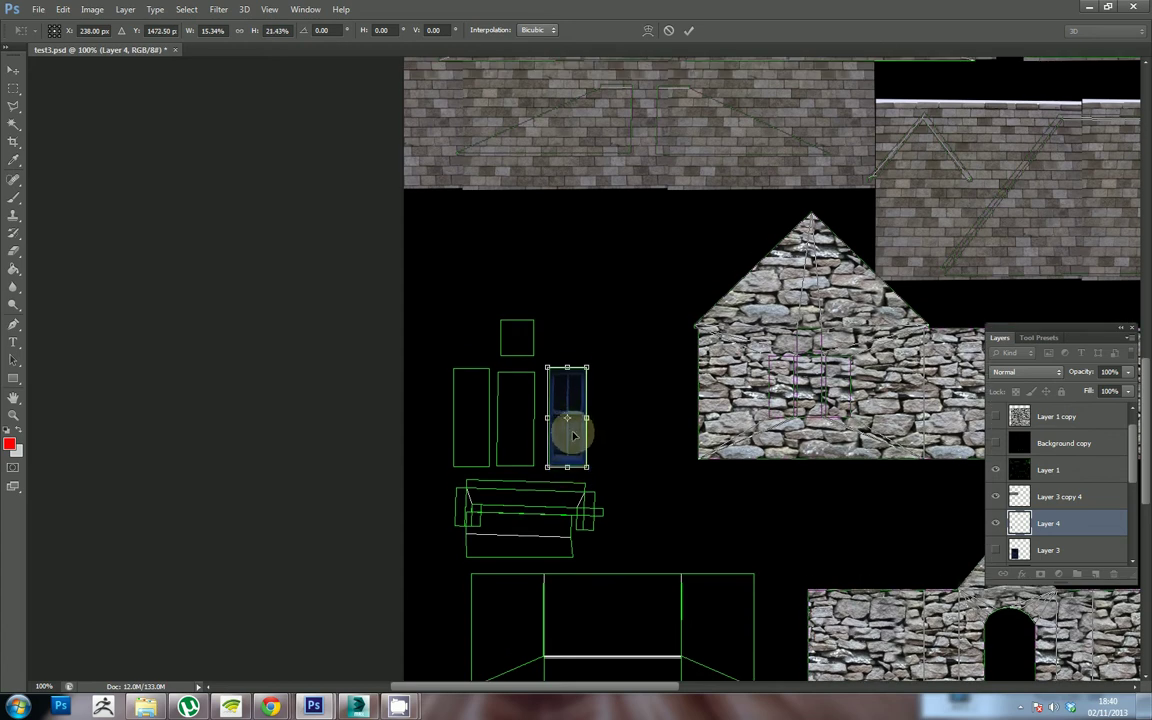
{"action": "key", "text": "Return"}
{"action": "key", "text": "l"}
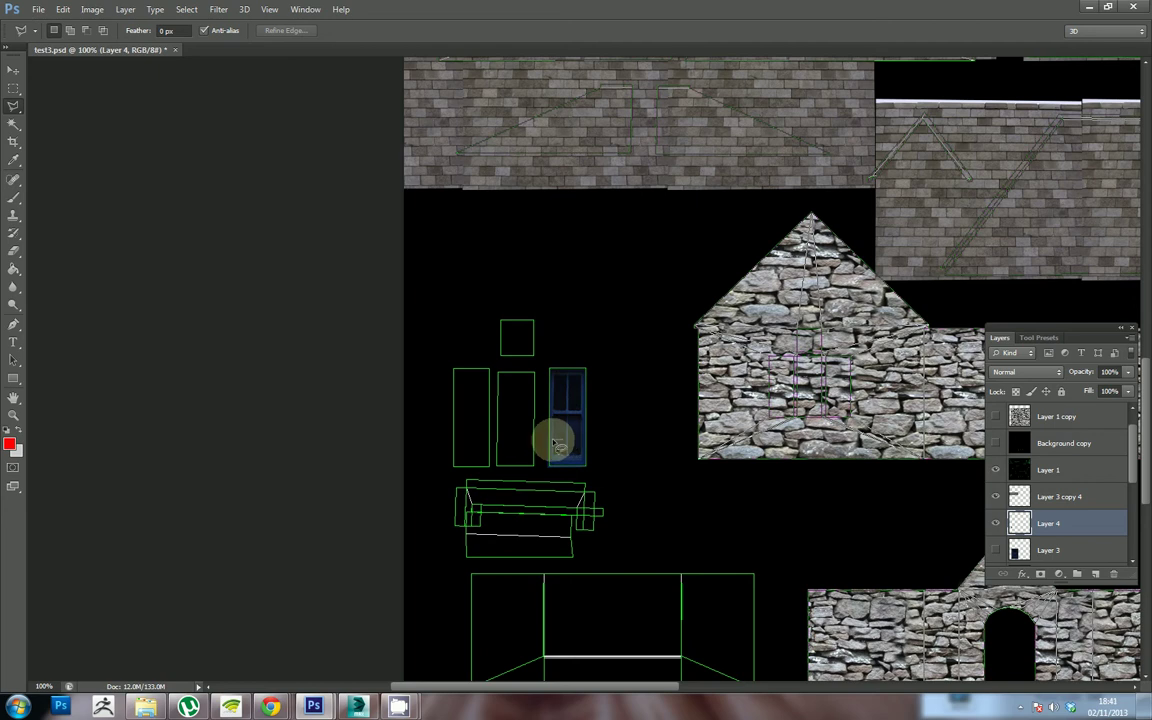
{"action": "left_click", "coordinate": [553, 439]}
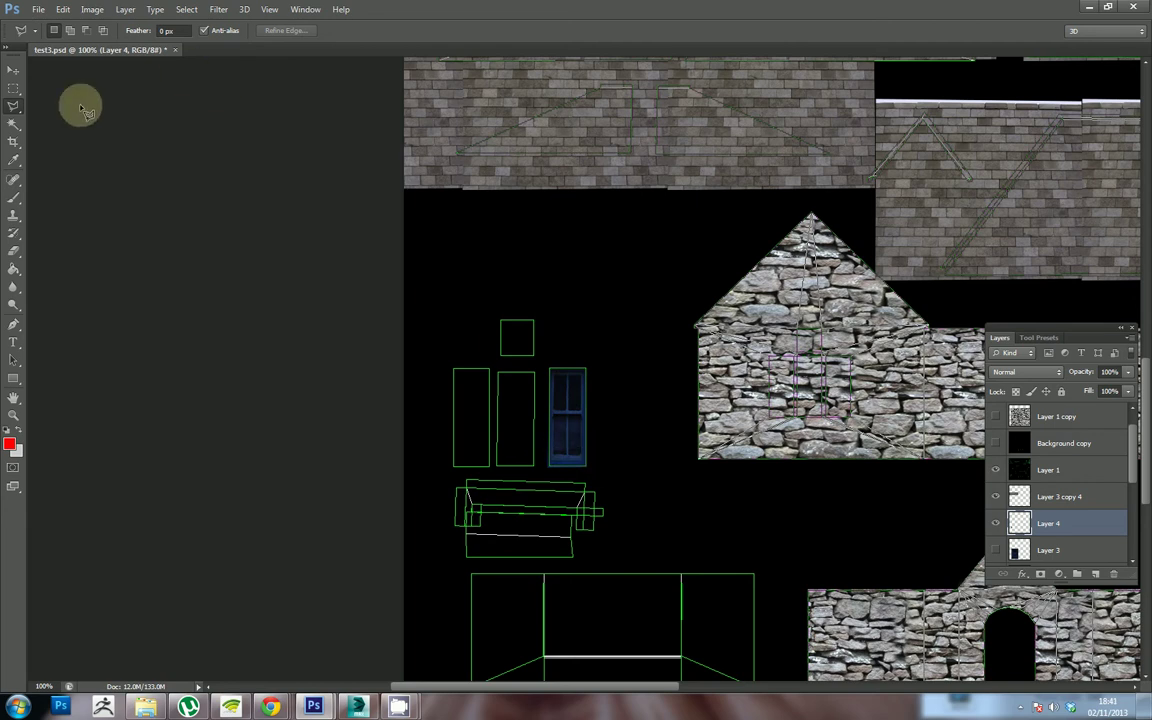
Step: Duplicate the fitted window onto the other two tall window shells and over the small square shell above them
{"action": "left_click", "coordinate": [13, 69]}
{"action": "left_click_drag", "start_coordinate": [573, 433], "coordinate": [476, 440]}
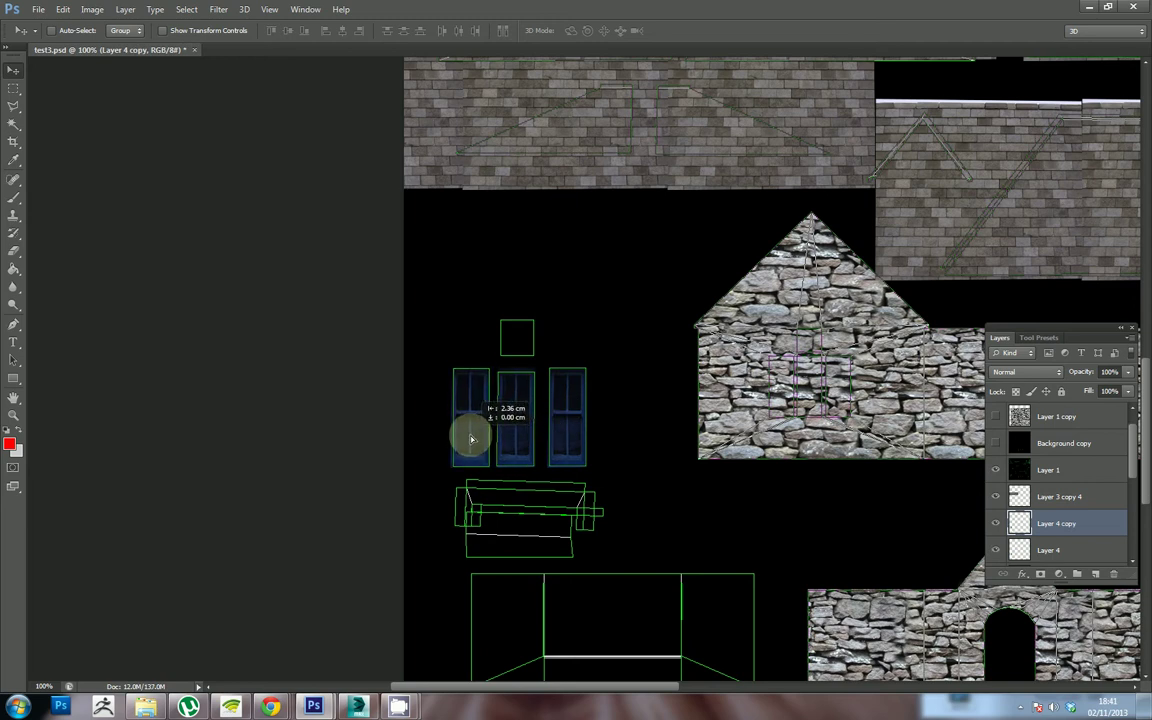
{"action": "left_click_drag", "start_coordinate": [472, 438], "coordinate": [472, 438]}
{"action": "left_click_drag", "start_coordinate": [489, 444], "coordinate": [510, 342]}
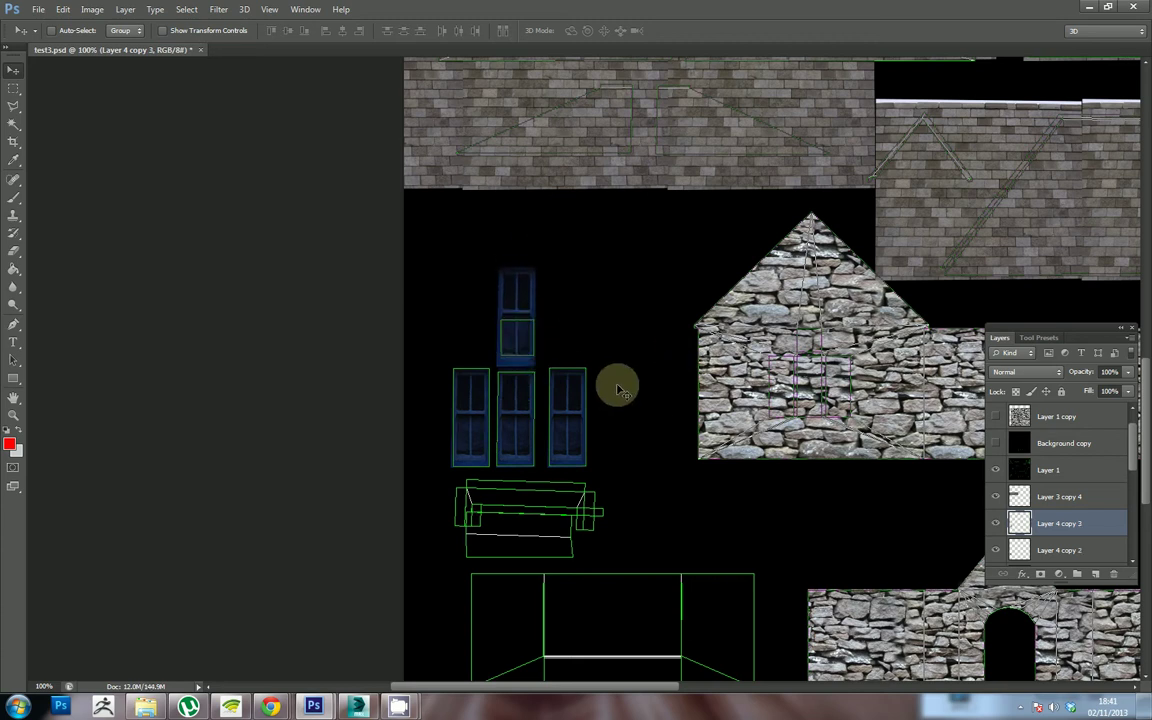
Step: Hide the UV layout on Layer 1 and save the texture as a JPEG copy, replacing test3.jpg
{"action": "left_click", "coordinate": [39, 10]}
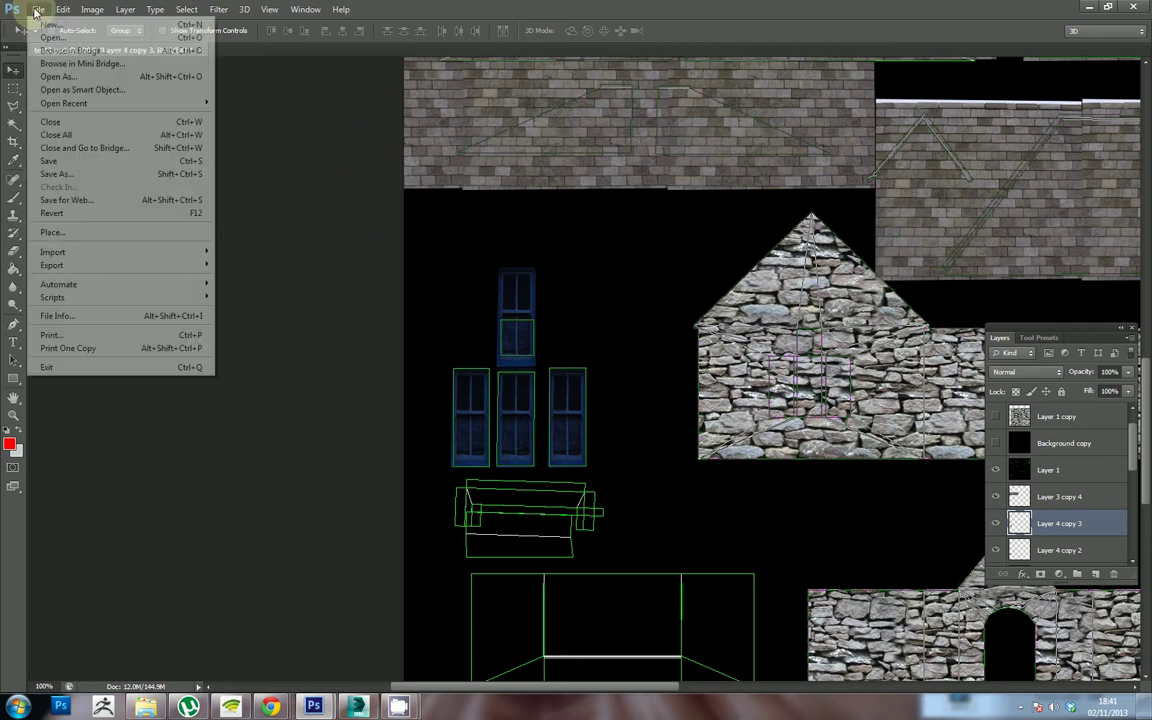
{"action": "left_click", "coordinate": [1040, 478]}
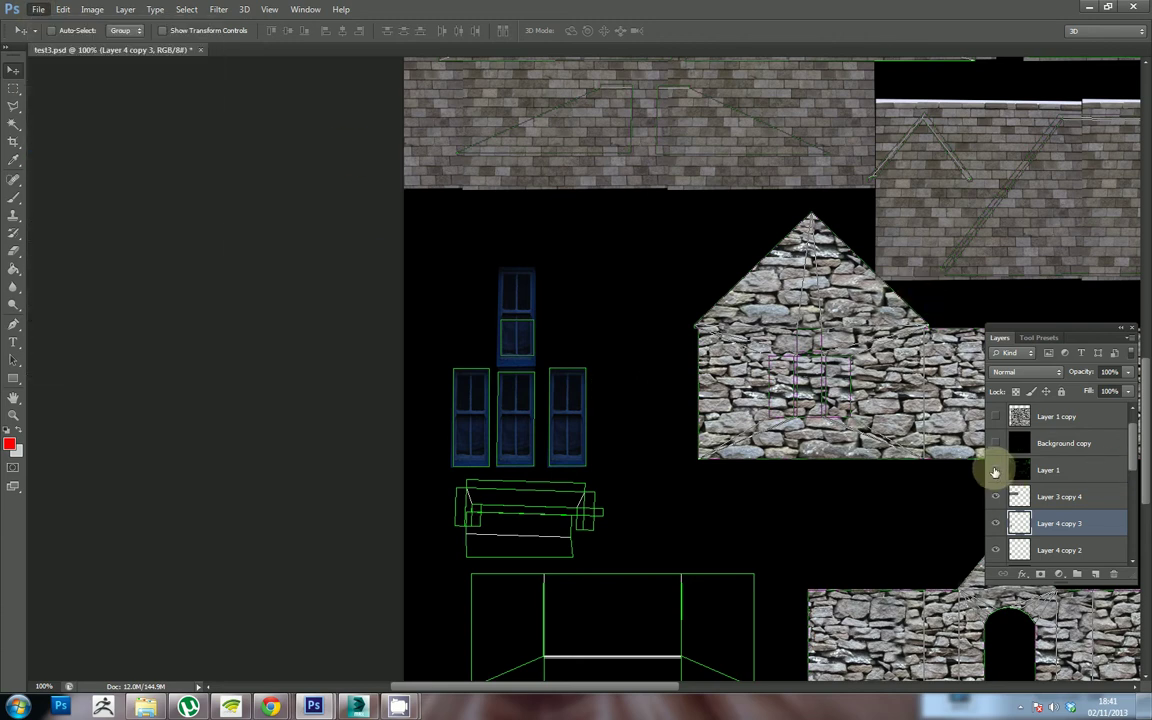
{"action": "left_click", "coordinate": [995, 469]}
{"action": "left_click", "coordinate": [38, 9]}
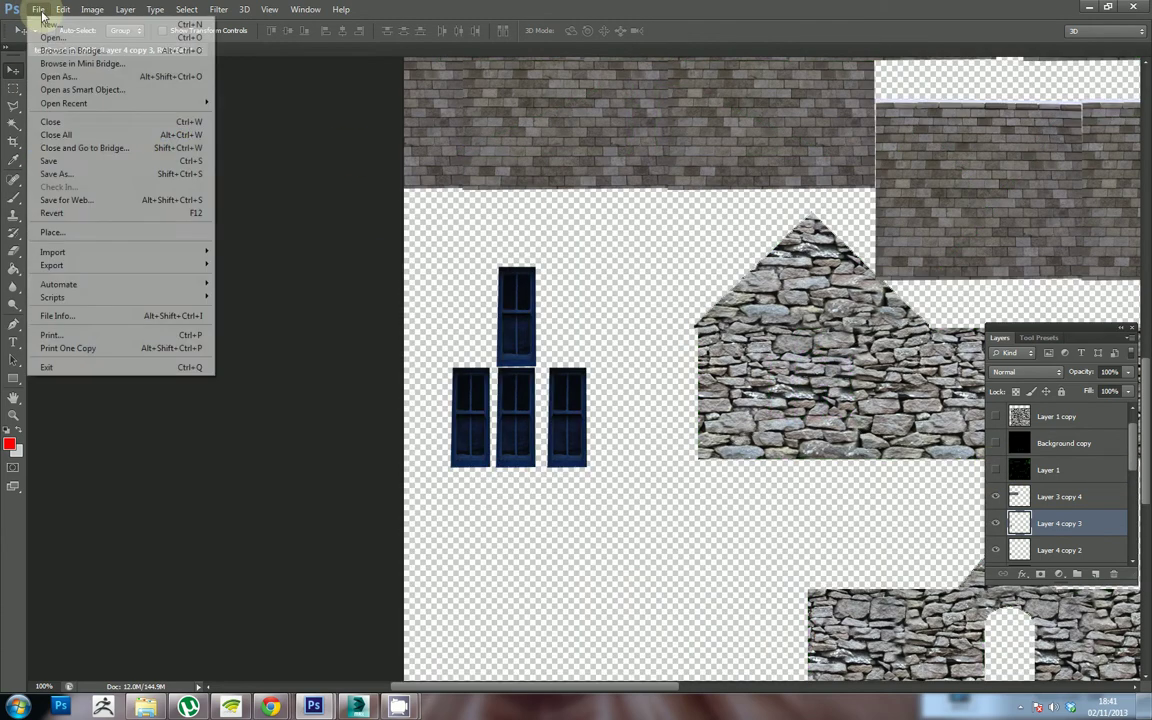
{"action": "left_click", "coordinate": [60, 178]}
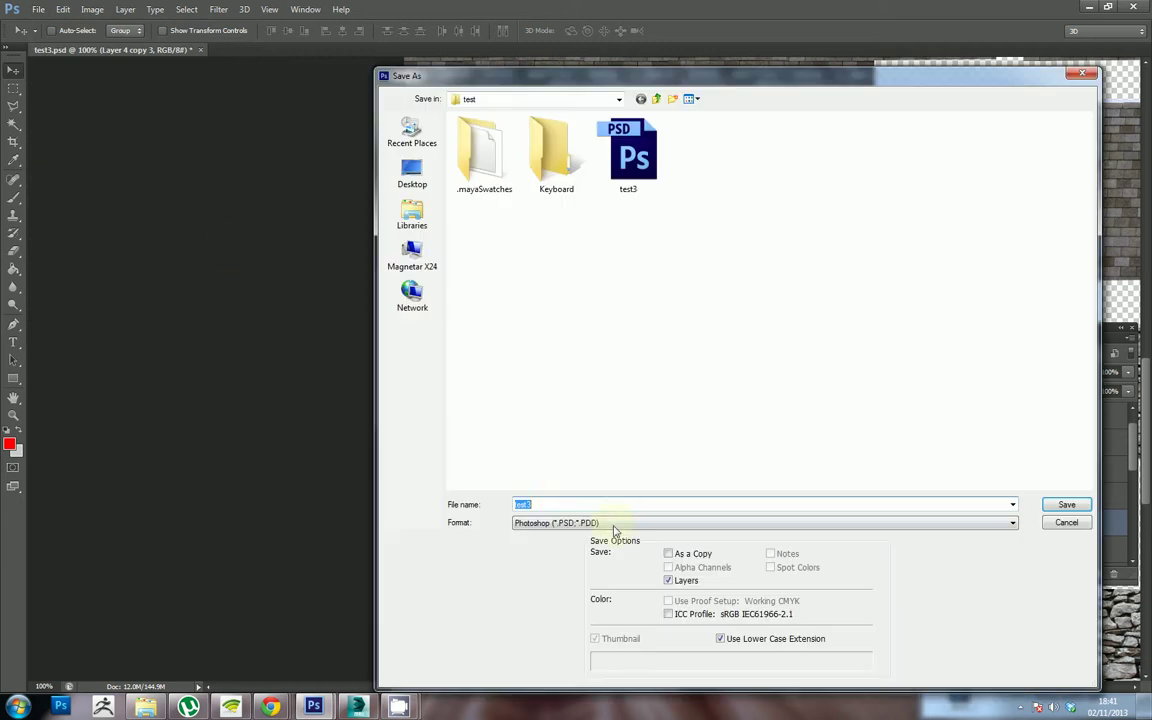
{"action": "left_click", "coordinate": [614, 523]}
{"action": "left_click", "coordinate": [537, 410]}
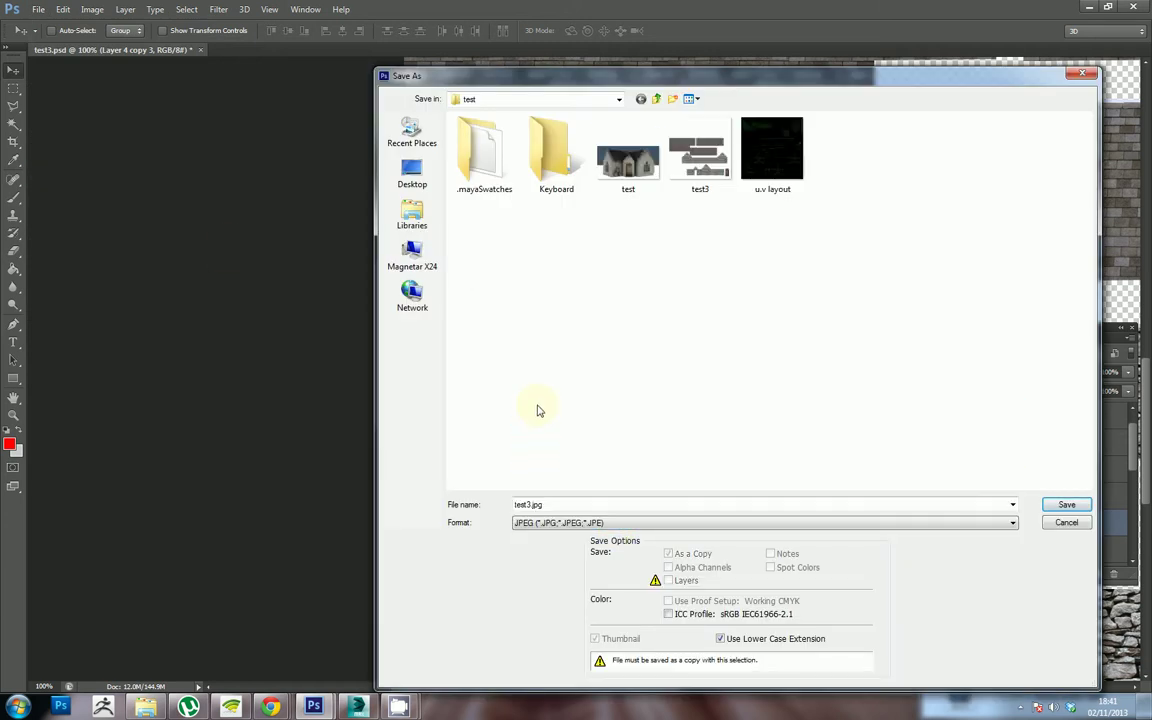
{"action": "left_click", "coordinate": [725, 185]}
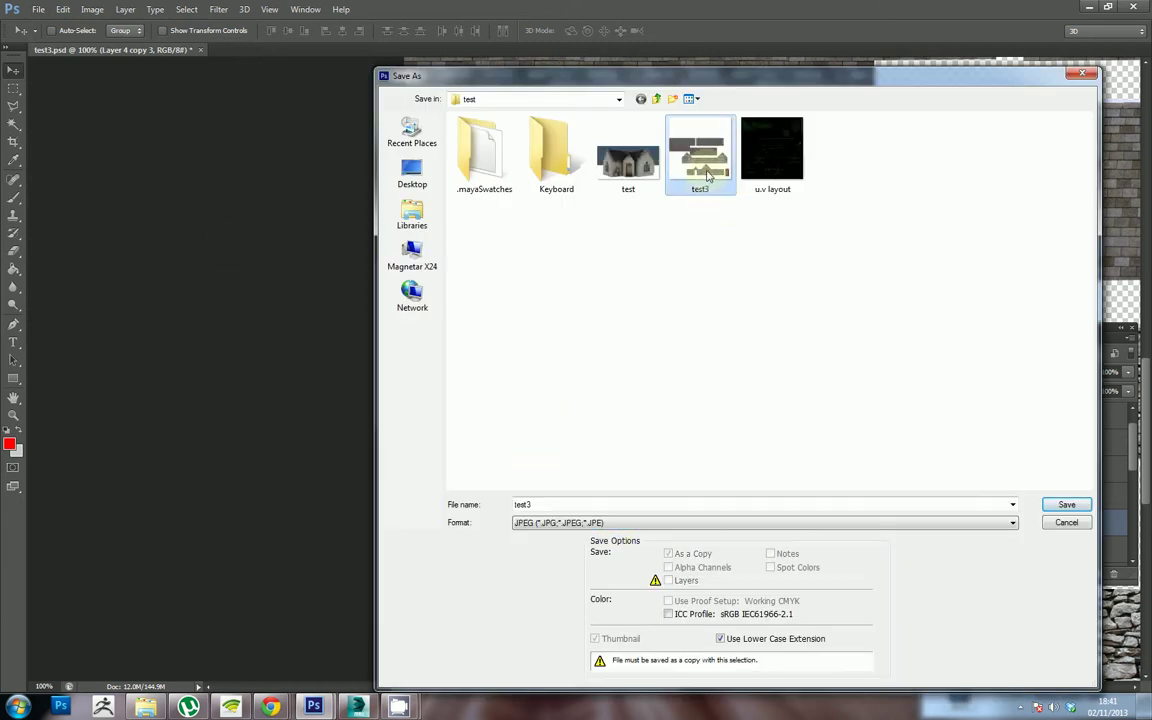
{"action": "left_click", "coordinate": [1048, 507]}
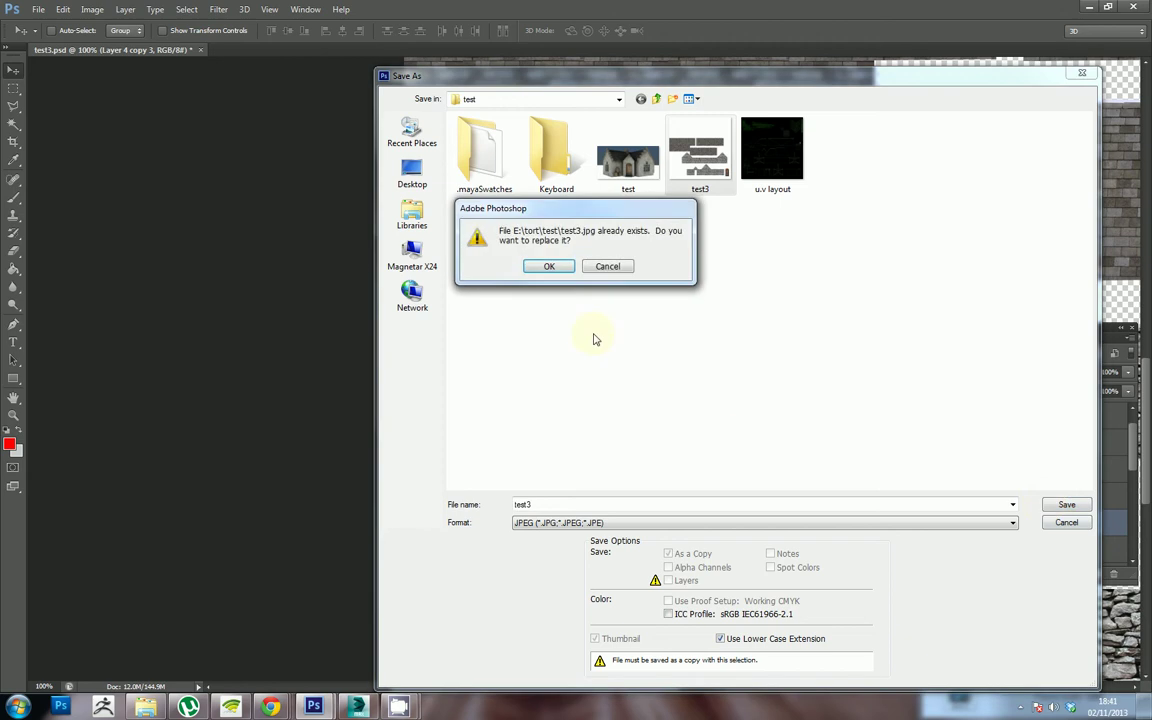
{"action": "left_click", "coordinate": [549, 266]}
{"action": "left_click", "coordinate": [652, 192]}
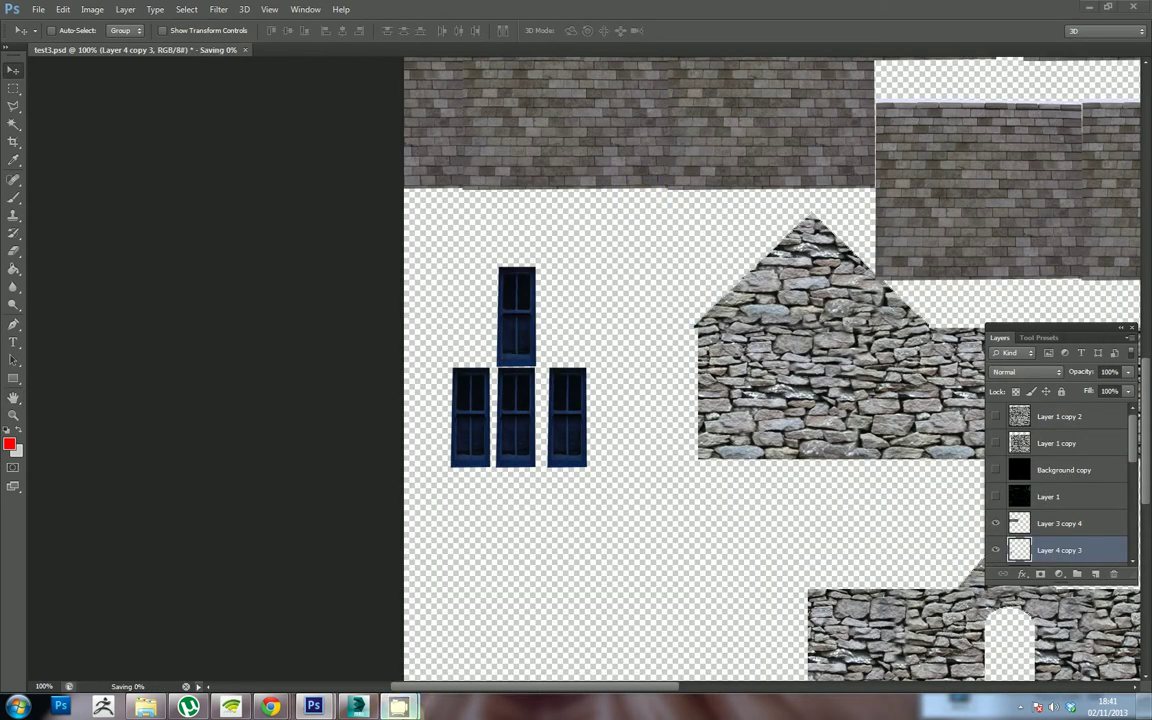
Step: Switch to 3ds Max and examine the window textures on the cottage from the front, gable and rear
{"action": "left_click", "coordinate": [356, 707]}
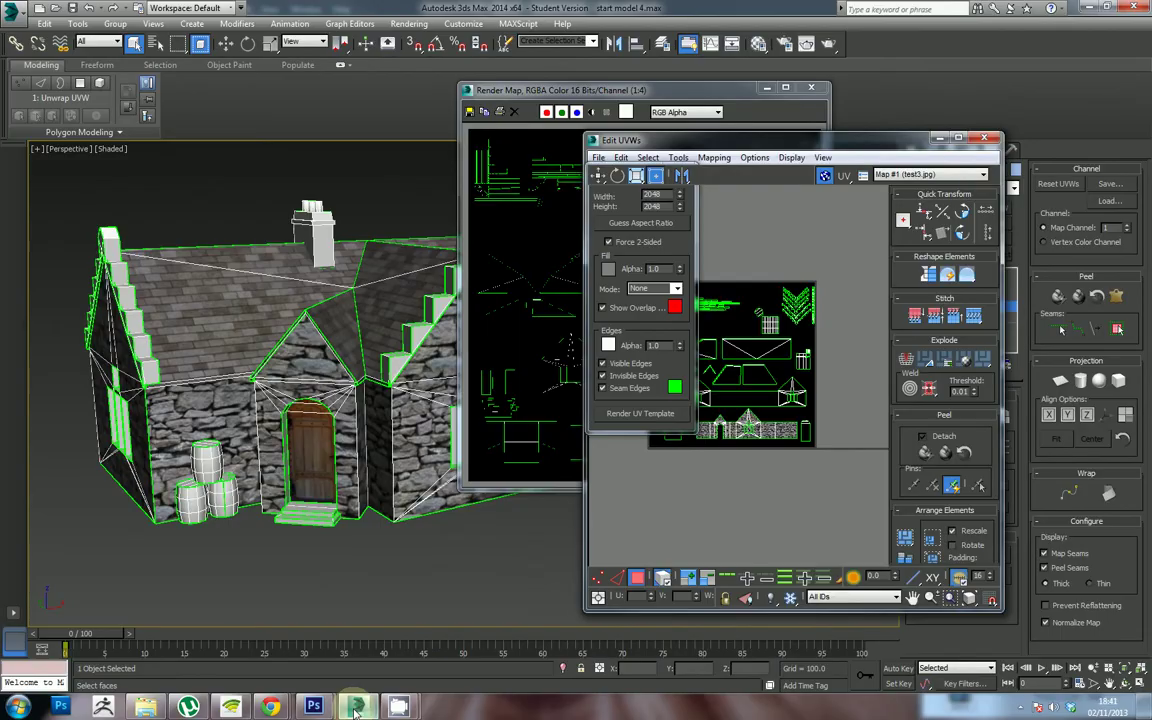
{"action": "middle_click", "coordinate": [230, 536]}
{"action": "left_click_drag", "start_coordinate": [238, 534], "coordinate": [425, 486]}
{"action": "scroll", "coordinate": [321, 544], "scroll_direction": "up", "scroll_amount": 2}
{"action": "scroll", "coordinate": [420, 518], "scroll_direction": "up", "scroll_amount": 4}
{"action": "scroll", "coordinate": [400, 532], "scroll_direction": "down", "scroll_amount": 4}
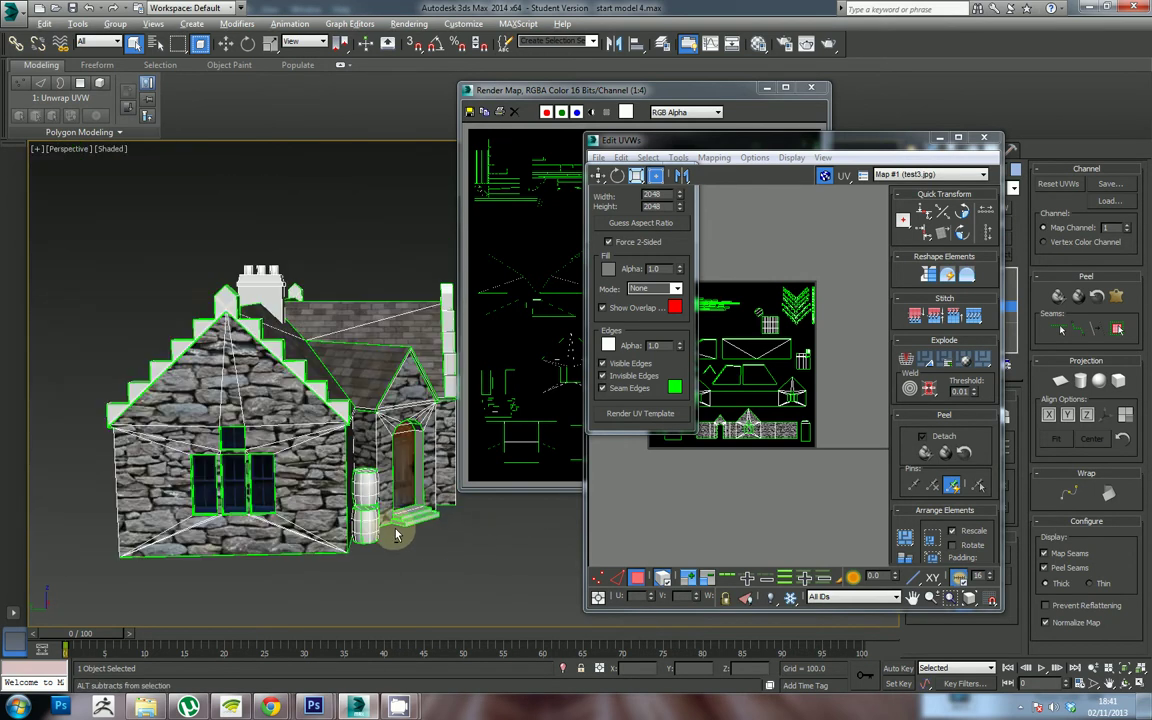
{"action": "left_click_drag", "start_coordinate": [398, 535], "coordinate": [314, 457]}
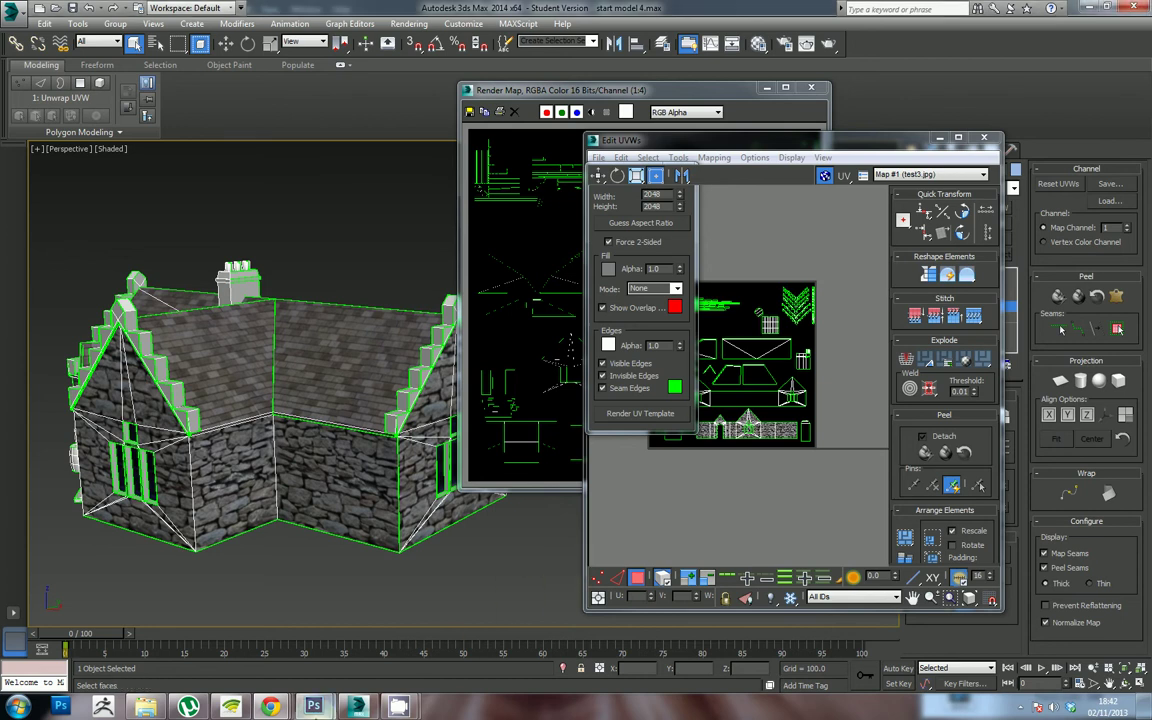
Step: Switch back to Photoshop and show the UV layout on Layer 1
{"action": "mouse_move", "coordinate": [313, 707]}
{"action": "left_click", "coordinate": [365, 657]}
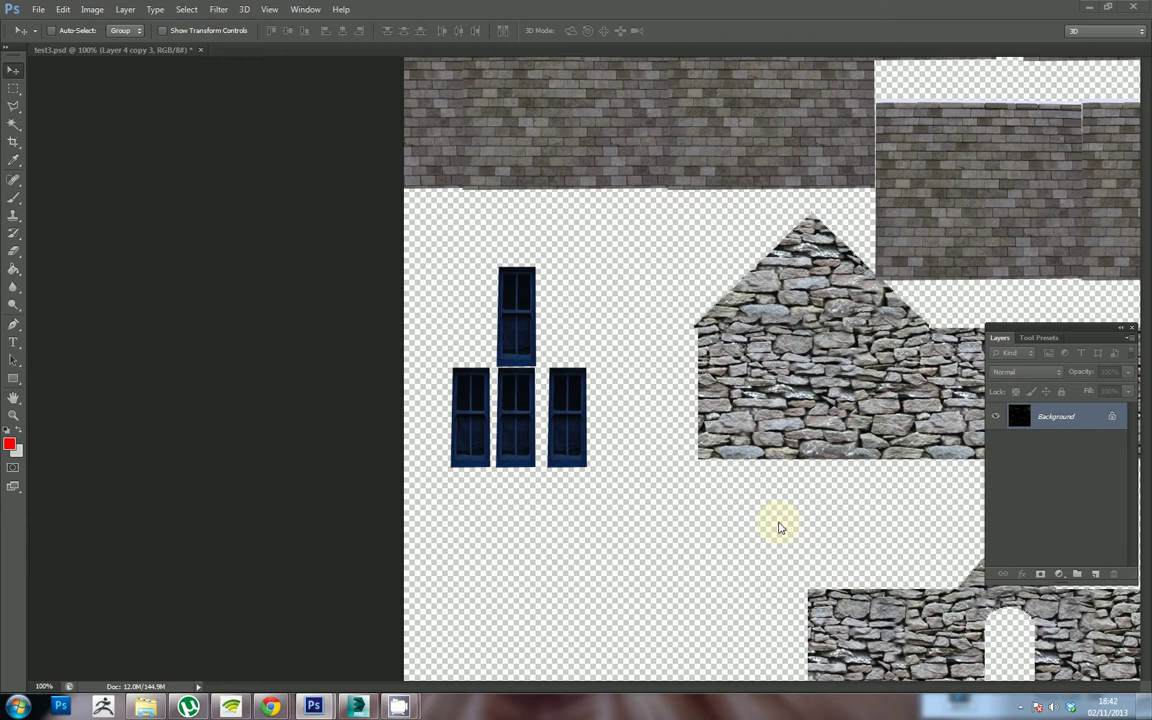
{"action": "scroll", "coordinate": [887, 522], "scroll_direction": "down", "scroll_amount": 1}
{"action": "left_click", "coordinate": [990, 496]}
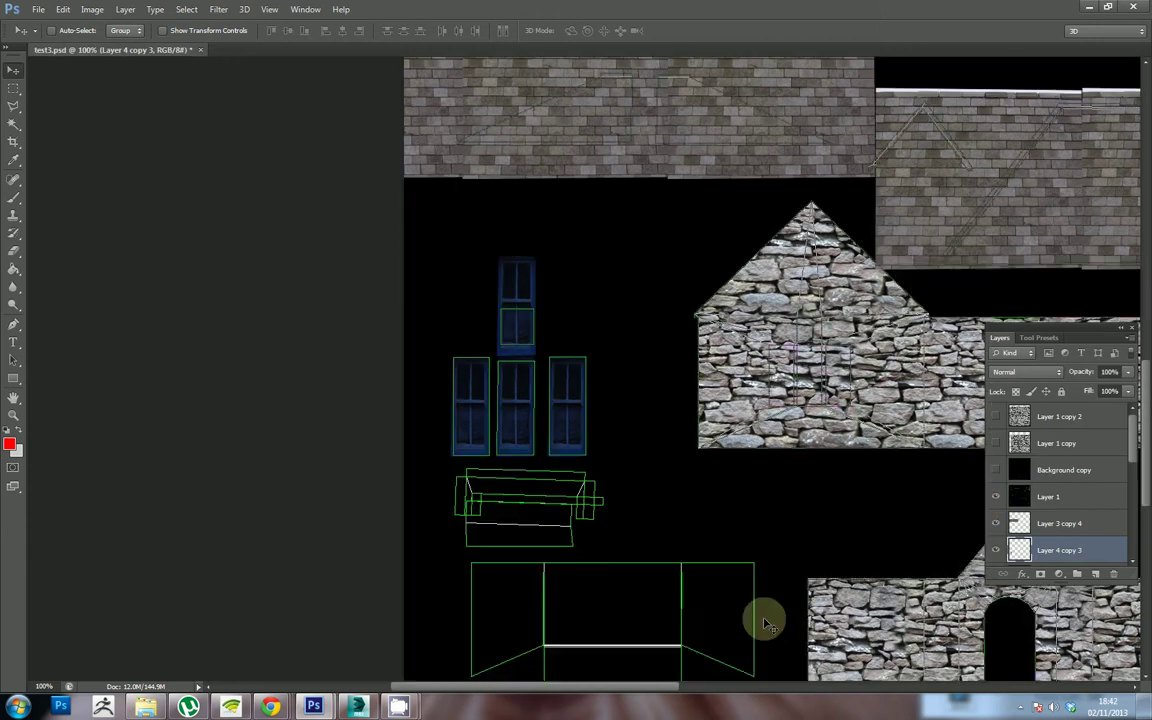
Step: Paste the brick wall photo as a new layer and move it directly below Layer 1, above Layer 3 copy 4
{"action": "left_click_drag", "start_coordinate": [594, 692], "coordinate": [789, 686]}
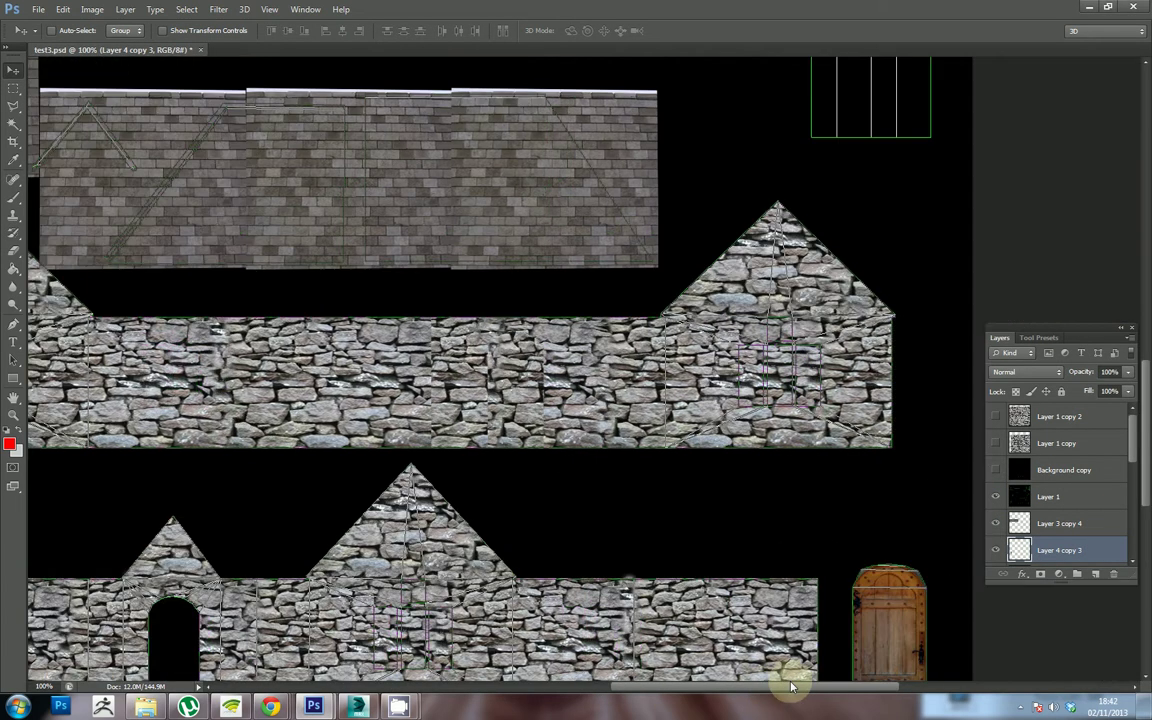
{"action": "scroll", "coordinate": [730, 543], "scroll_direction": "down", "scroll_amount": 3}
{"action": "scroll", "coordinate": [825, 505], "scroll_direction": "up", "scroll_amount": 5}
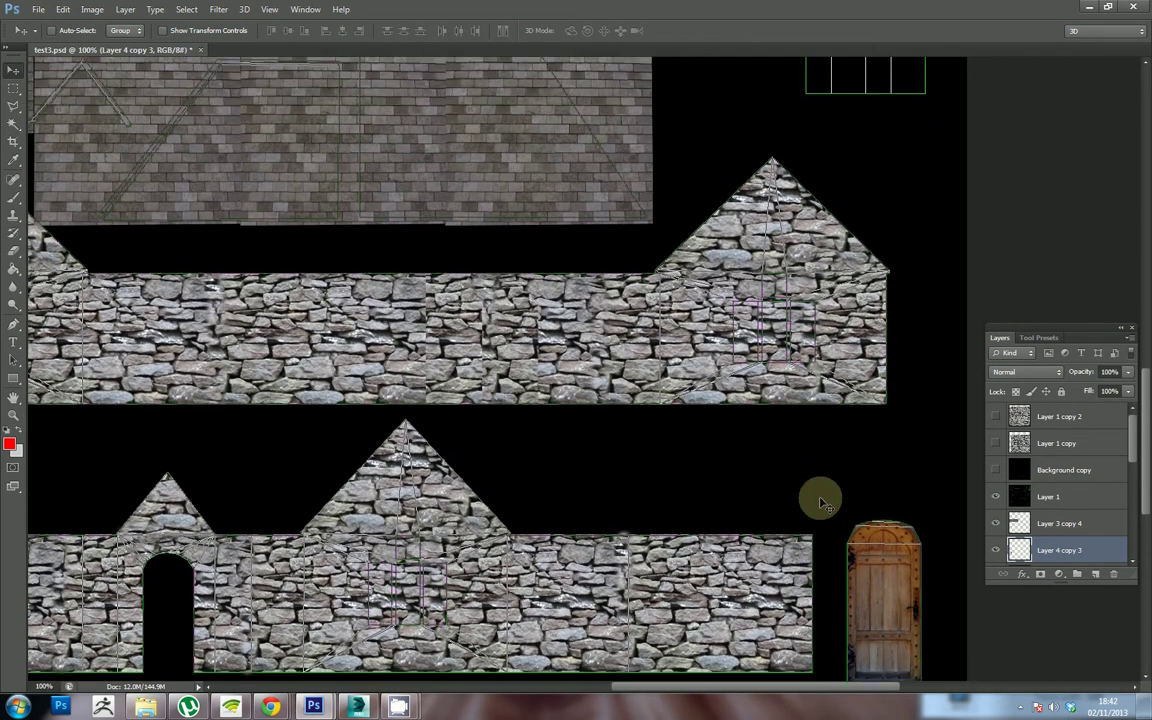
{"action": "key", "text": "ctrl+v"}
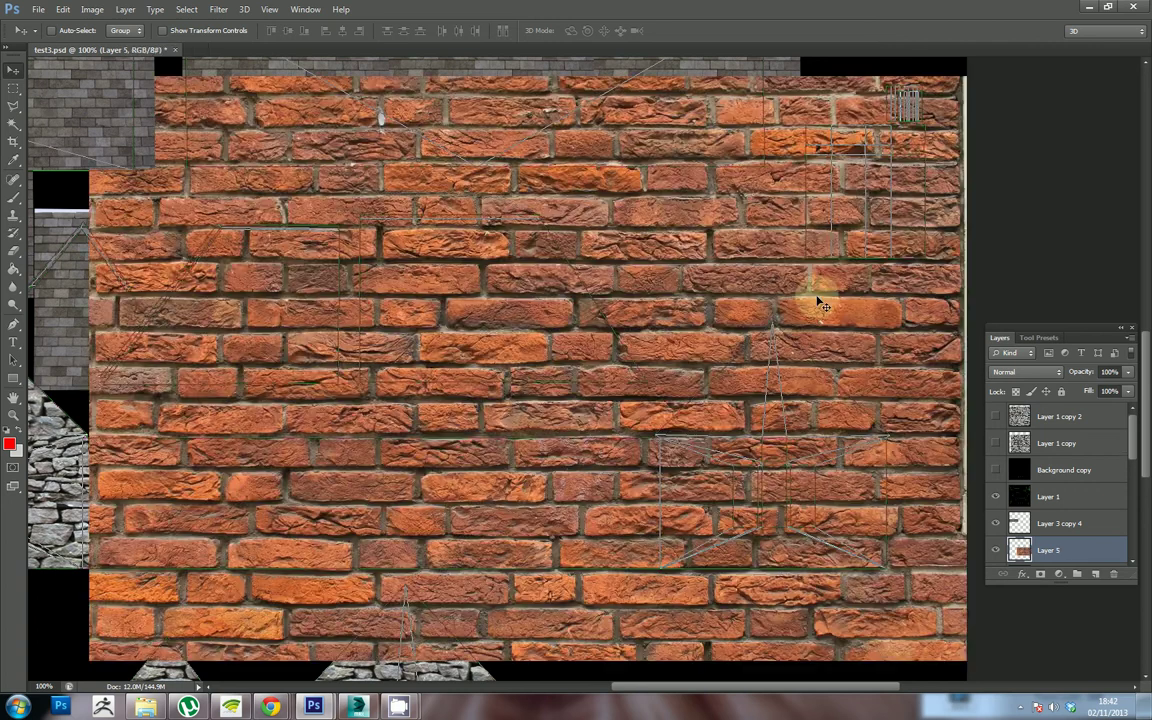
{"action": "left_click_drag", "start_coordinate": [1012, 548], "coordinate": [1057, 522]}
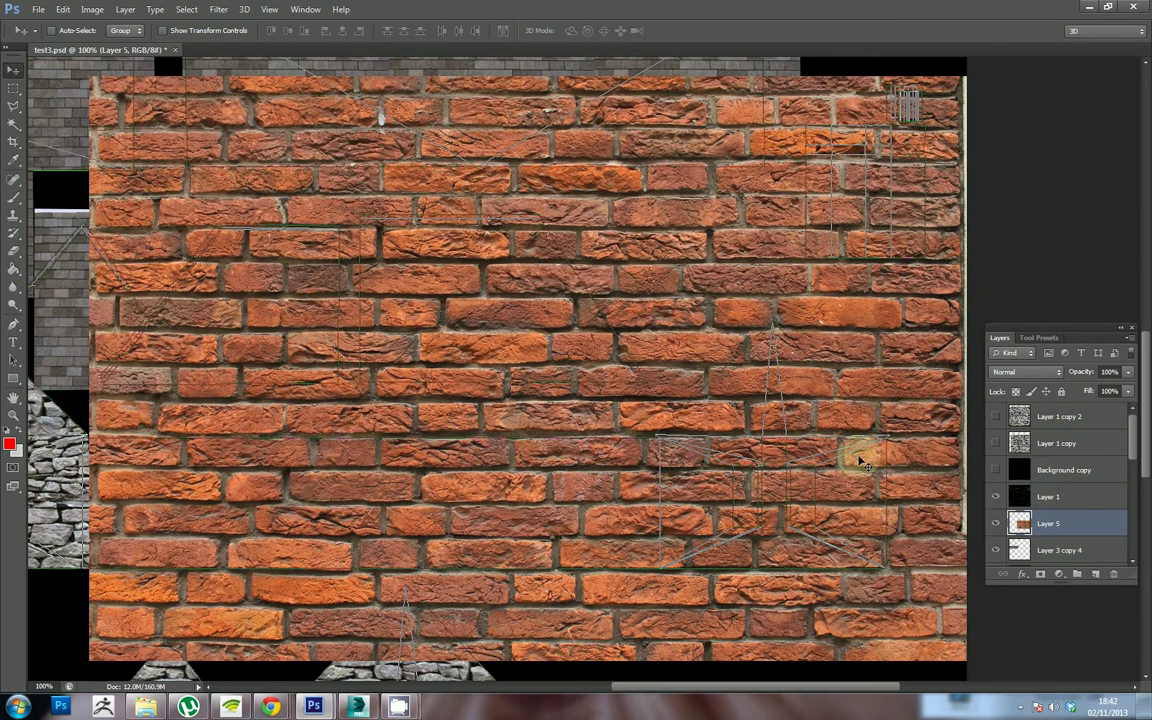
{"action": "key", "text": "ctrl+r"}
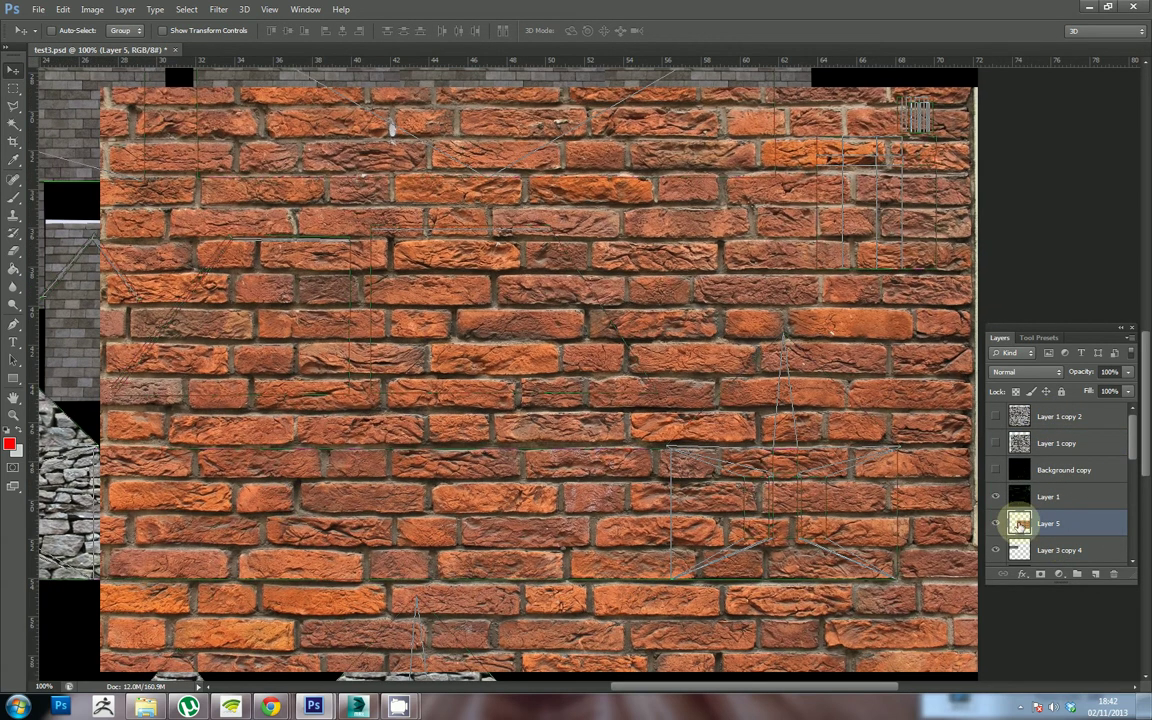
Step: Shrink the brick layer with Free Transform to about 6.5% width and 7% height, placing it over the chimney shell
{"action": "key", "text": "ctrl+t"}
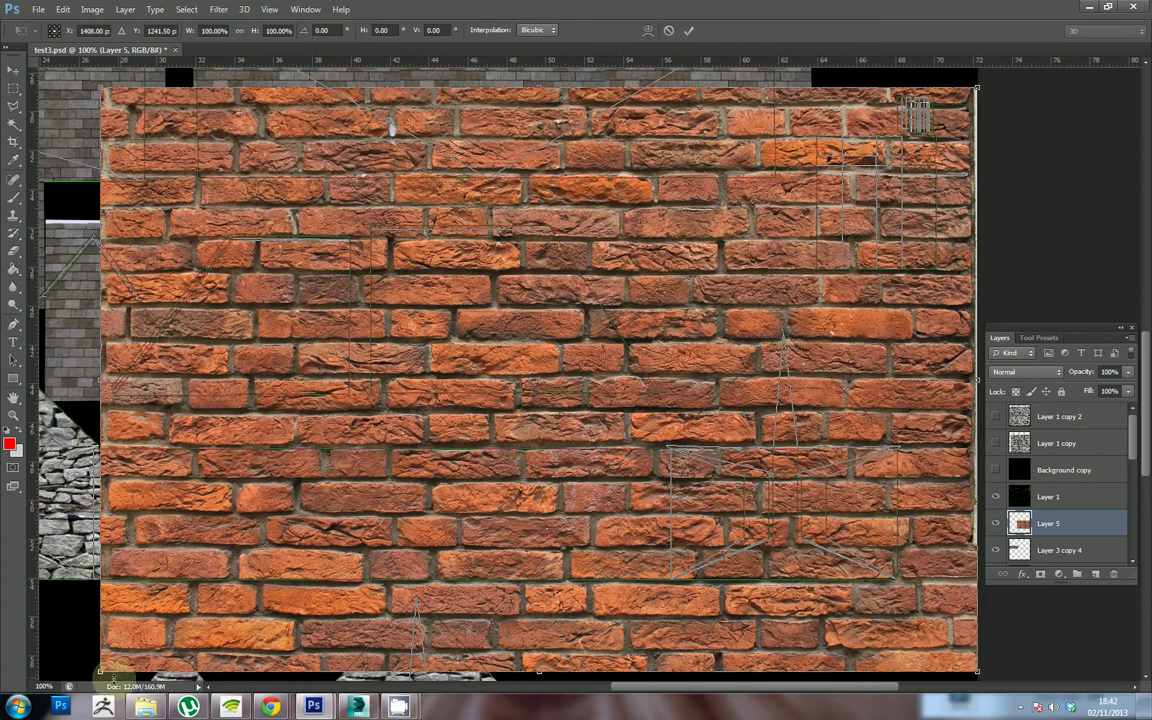
{"action": "left_click_drag", "start_coordinate": [100, 671], "coordinate": [645, 538]}
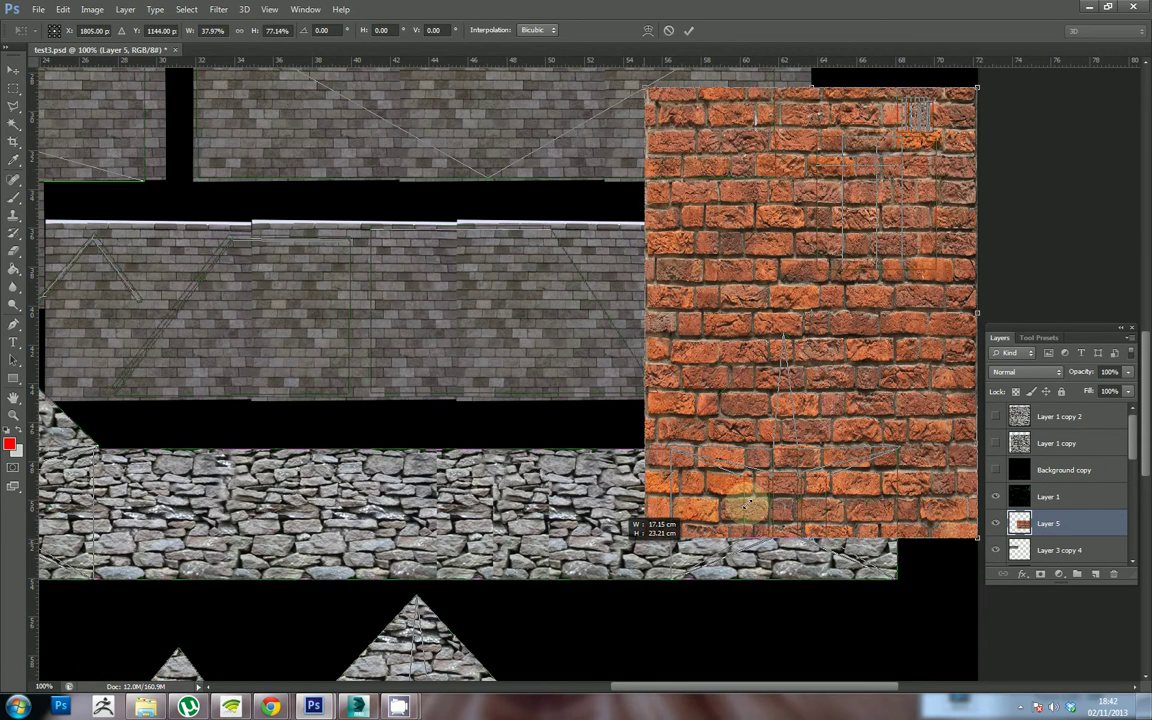
{"action": "left_click_drag", "start_coordinate": [745, 505], "coordinate": [910, 237]}
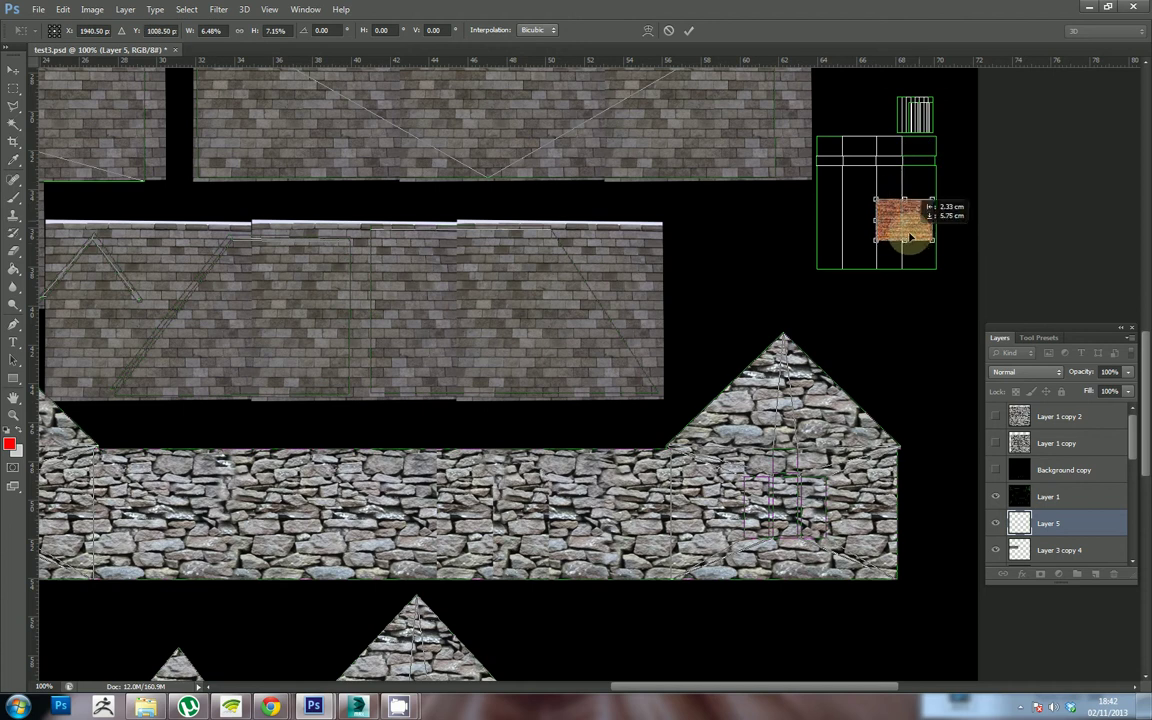
Step: Stretch the brick texture to fill the whole chimney shell at about 13.7% width and 22.6% height, and apply the transform
{"action": "scroll", "coordinate": [910, 237], "scroll_direction": "up", "scroll_amount": 3}
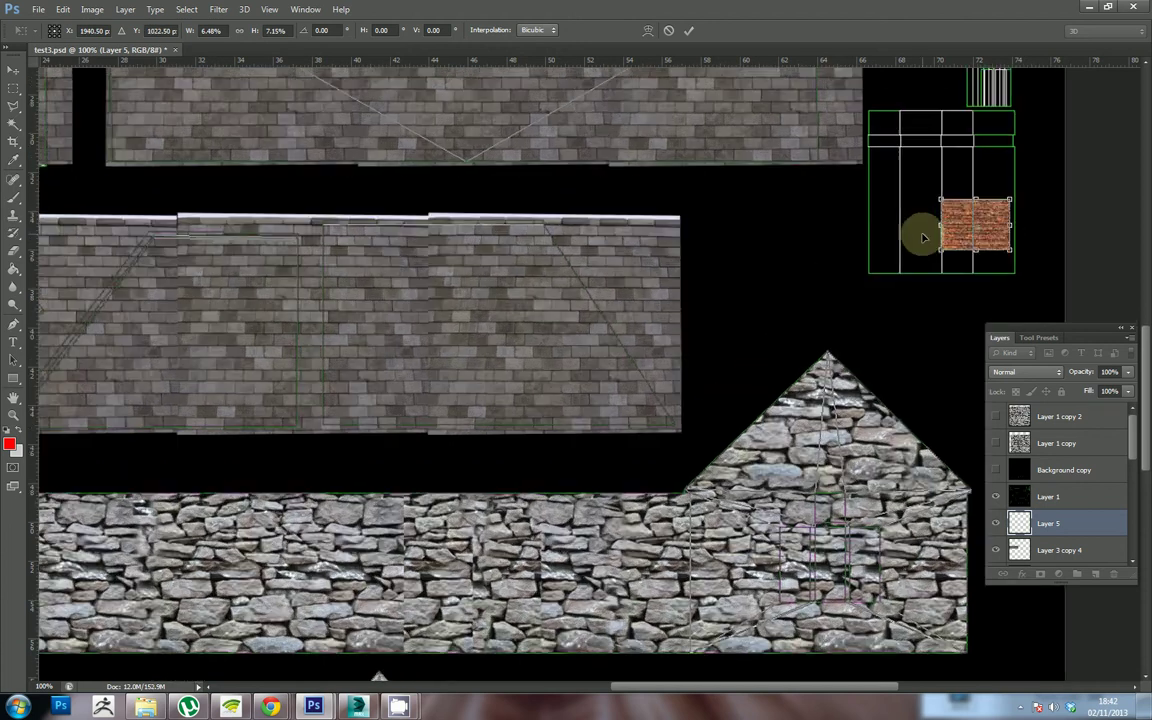
{"action": "key", "text": "ctrl+plus"}
{"action": "key", "text": "ctrl+plus"}
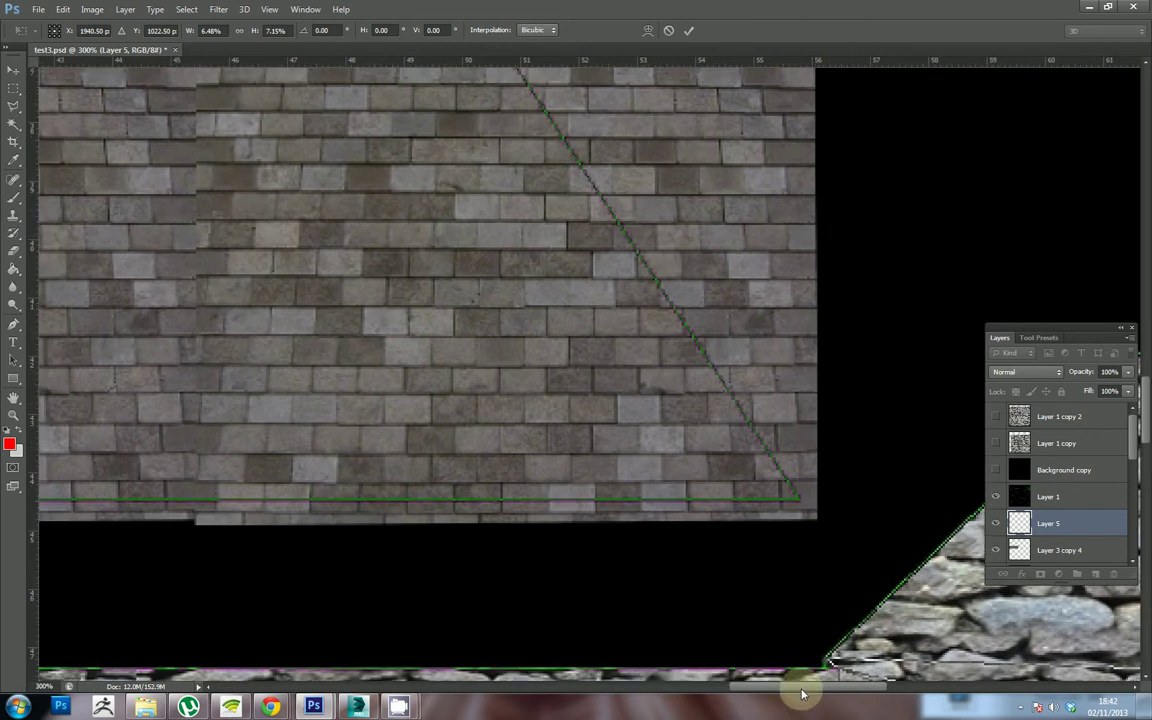
{"action": "left_click_drag", "start_coordinate": [801, 688], "coordinate": [920, 686]}
{"action": "scroll", "coordinate": [660, 180], "scroll_direction": "up", "scroll_amount": 3}
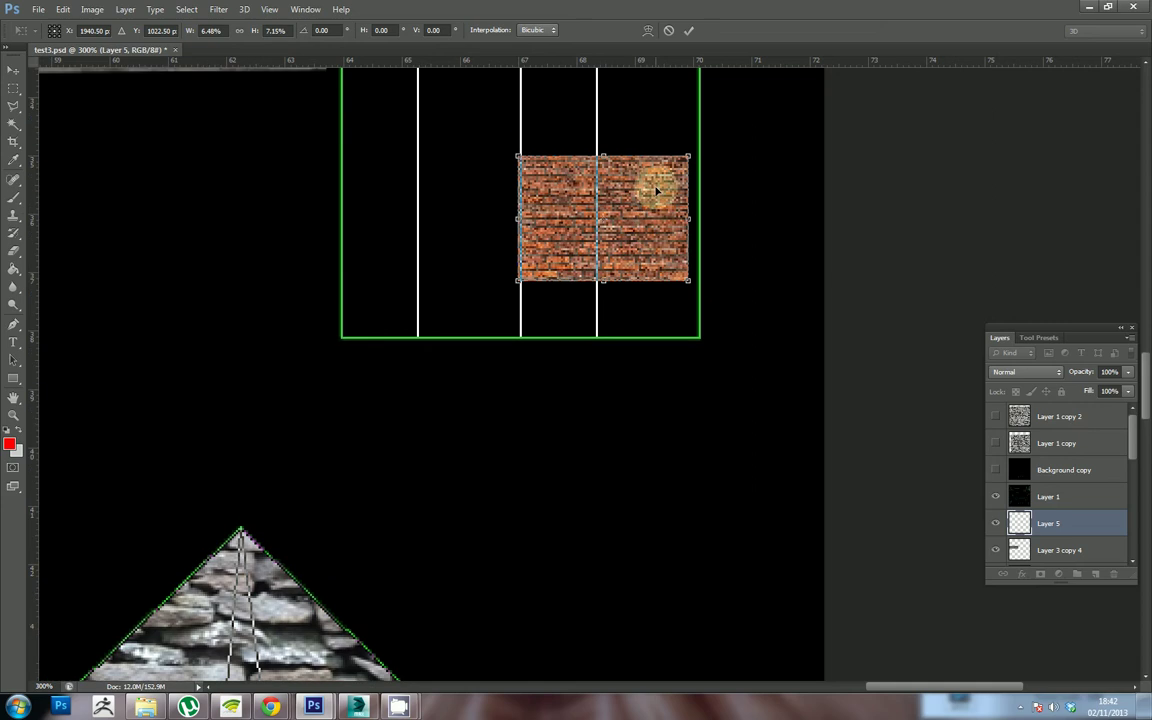
{"action": "left_click_drag", "start_coordinate": [688, 155], "coordinate": [704, 110]}
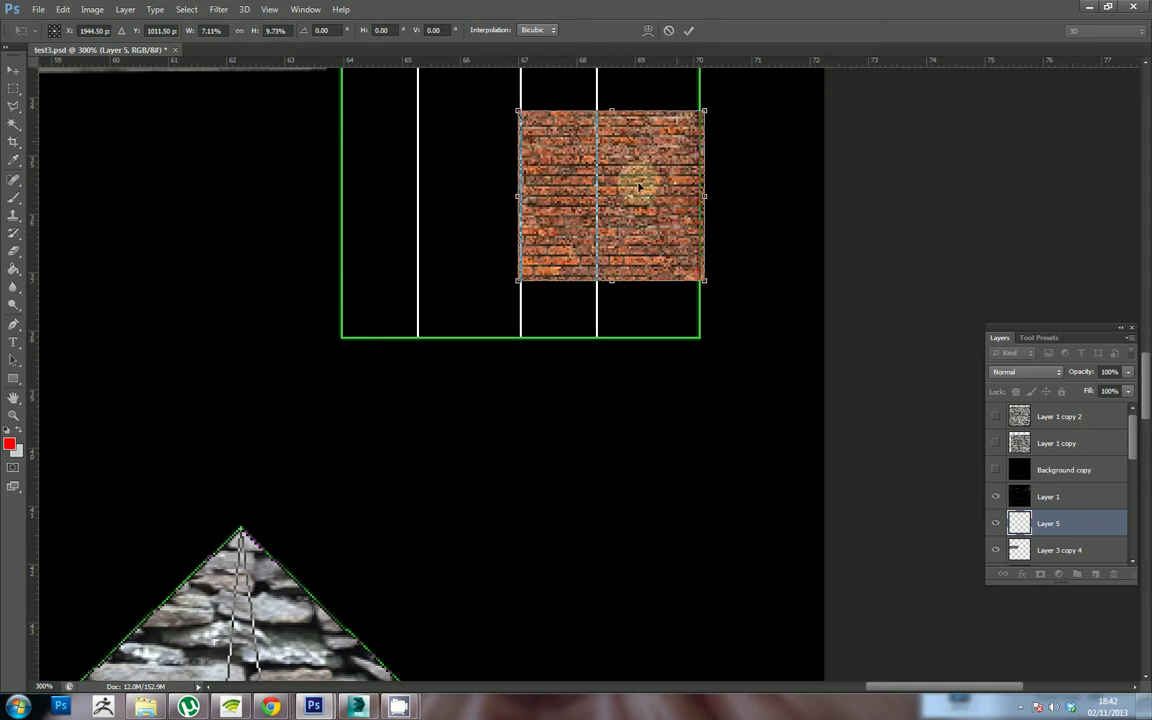
{"action": "left_click_drag", "start_coordinate": [567, 255], "coordinate": [700, 337]}
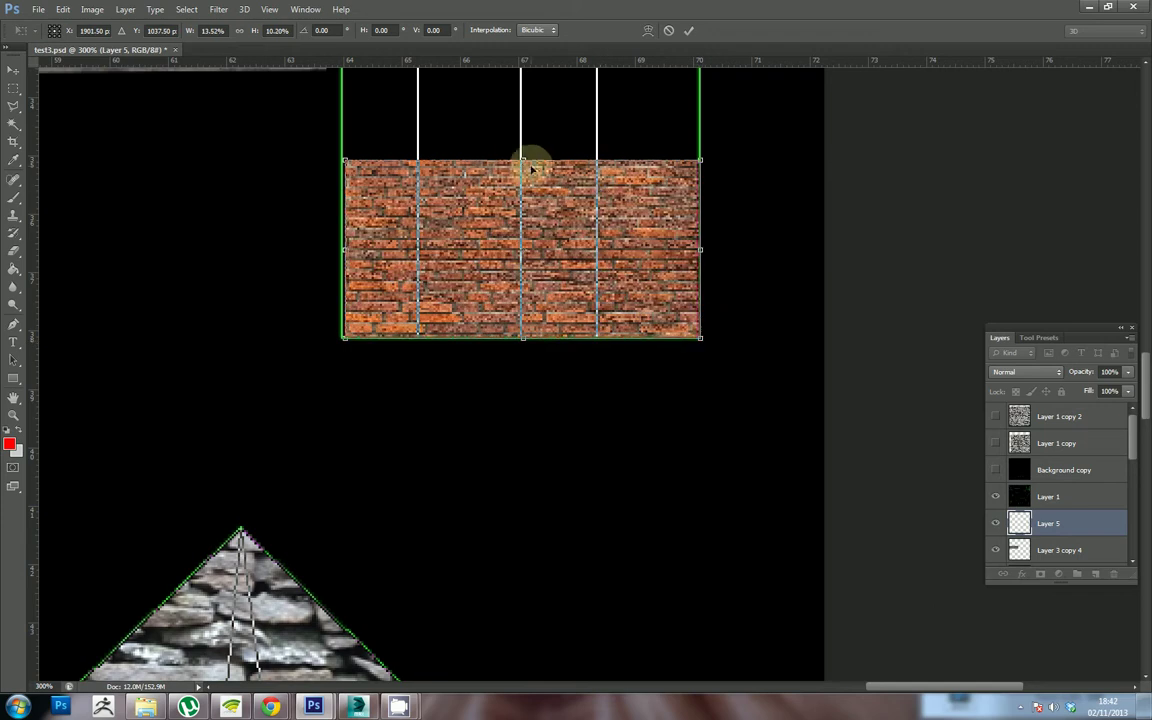
{"action": "left_click_drag", "start_coordinate": [521, 150], "coordinate": [522, 238]}
{"action": "left_click_drag", "start_coordinate": [336, 437], "coordinate": [338, 438]}
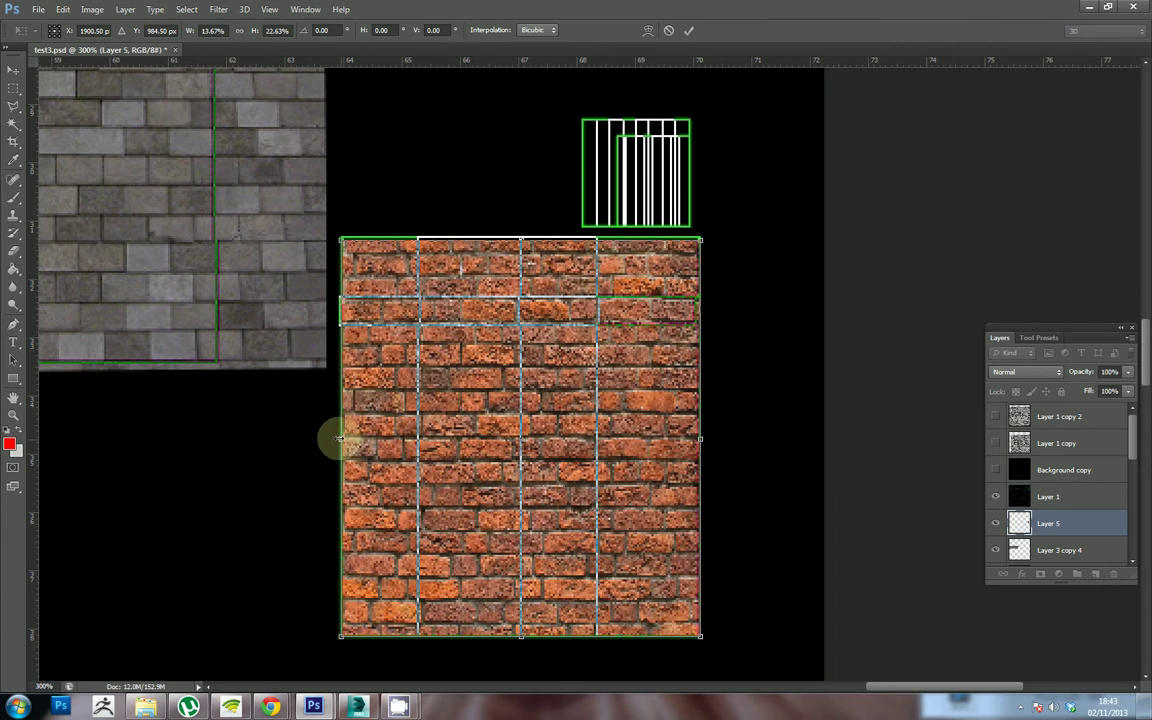
{"action": "left_click_drag", "start_coordinate": [335, 438], "coordinate": [335, 438]}
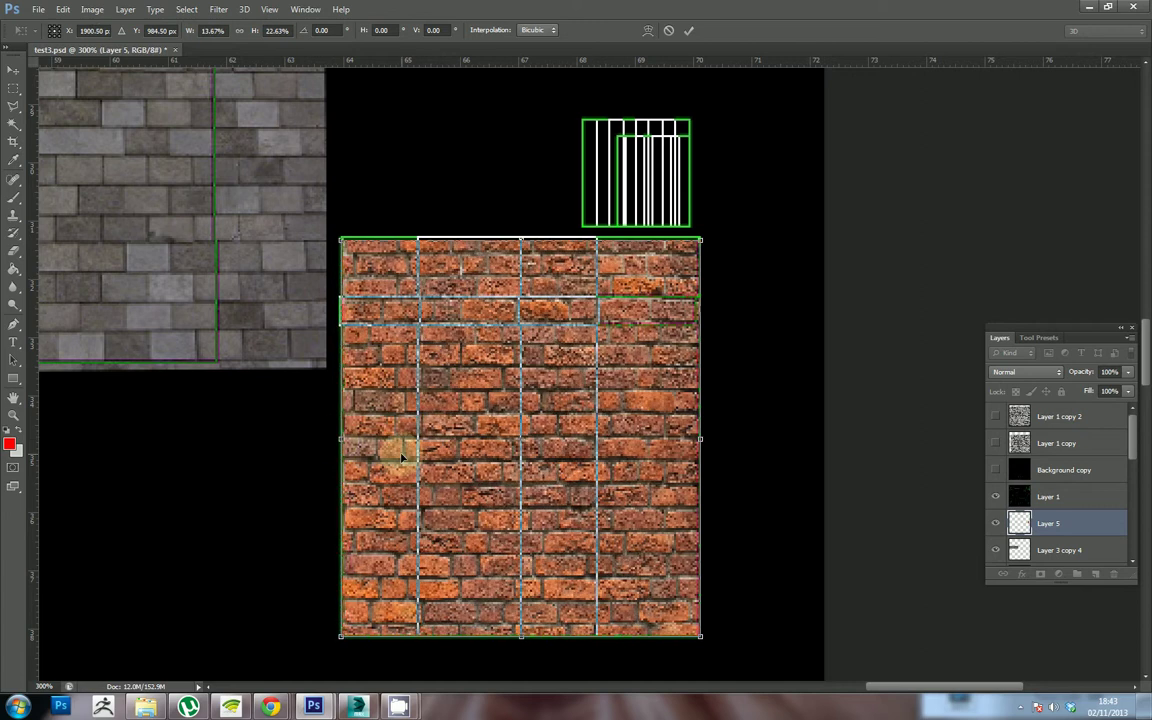
{"action": "key", "text": "Return"}
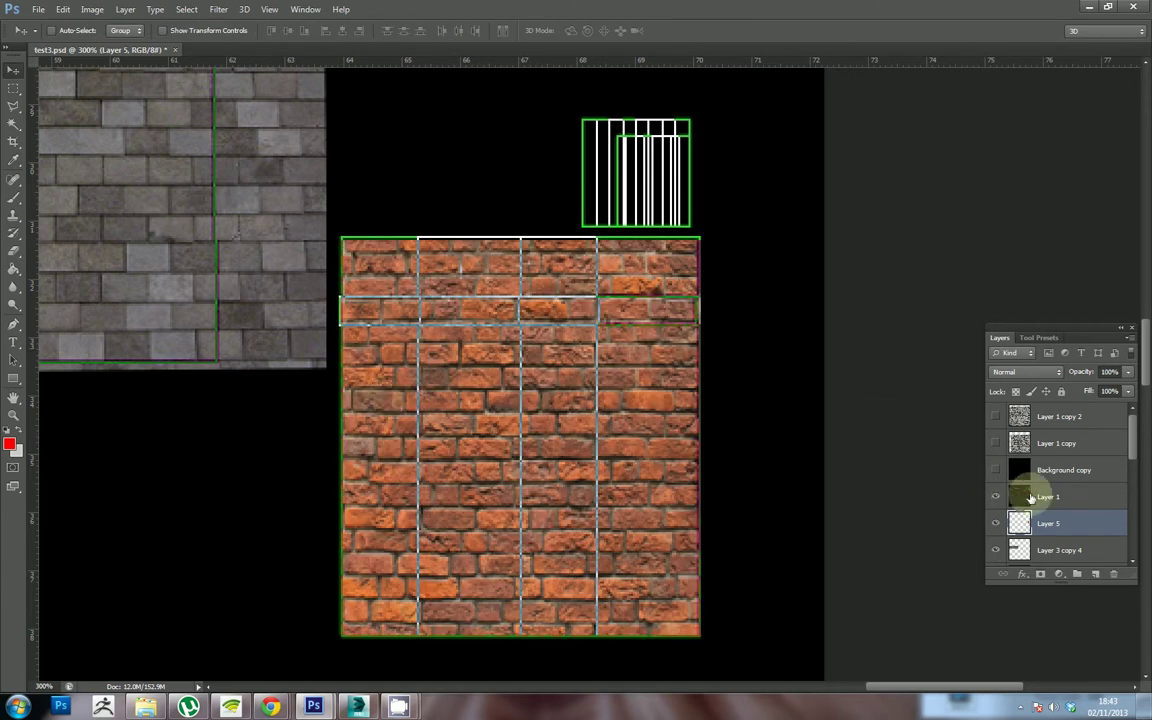
Step: Hide Layer 1 and save the texture with the brick chimney over test3.jpg as a JPEG at quality 12
{"action": "left_click", "coordinate": [996, 498]}
{"action": "left_click", "coordinate": [38, 9]}
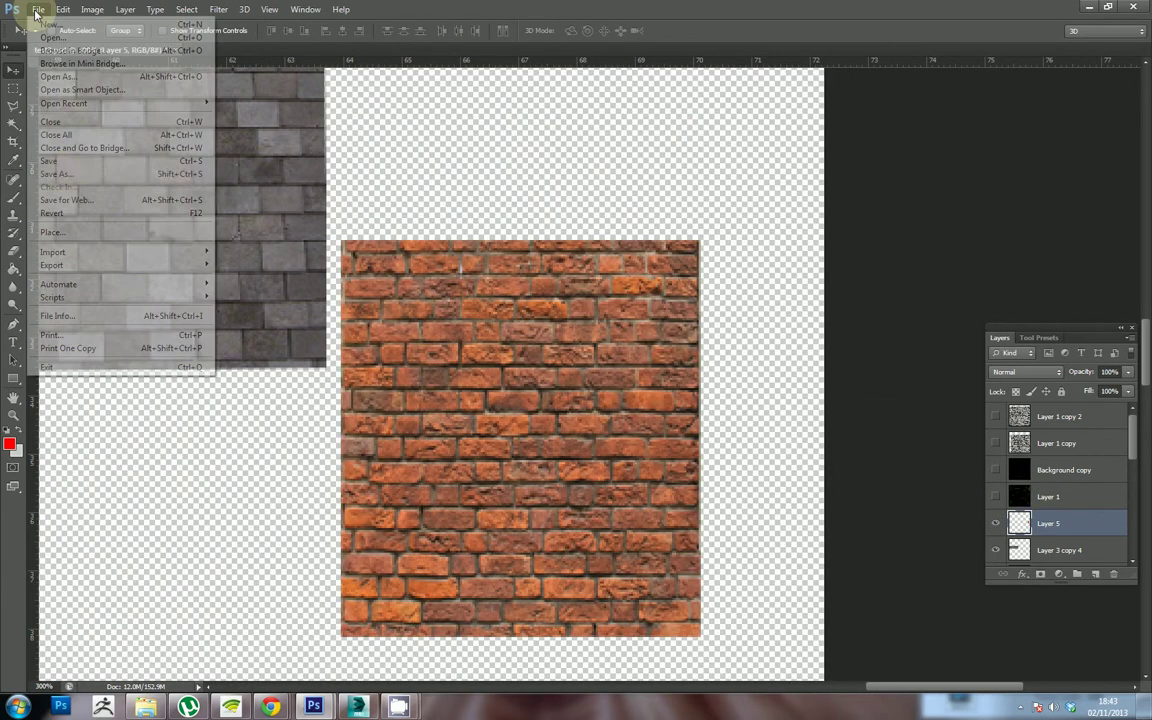
{"action": "left_click", "coordinate": [58, 173]}
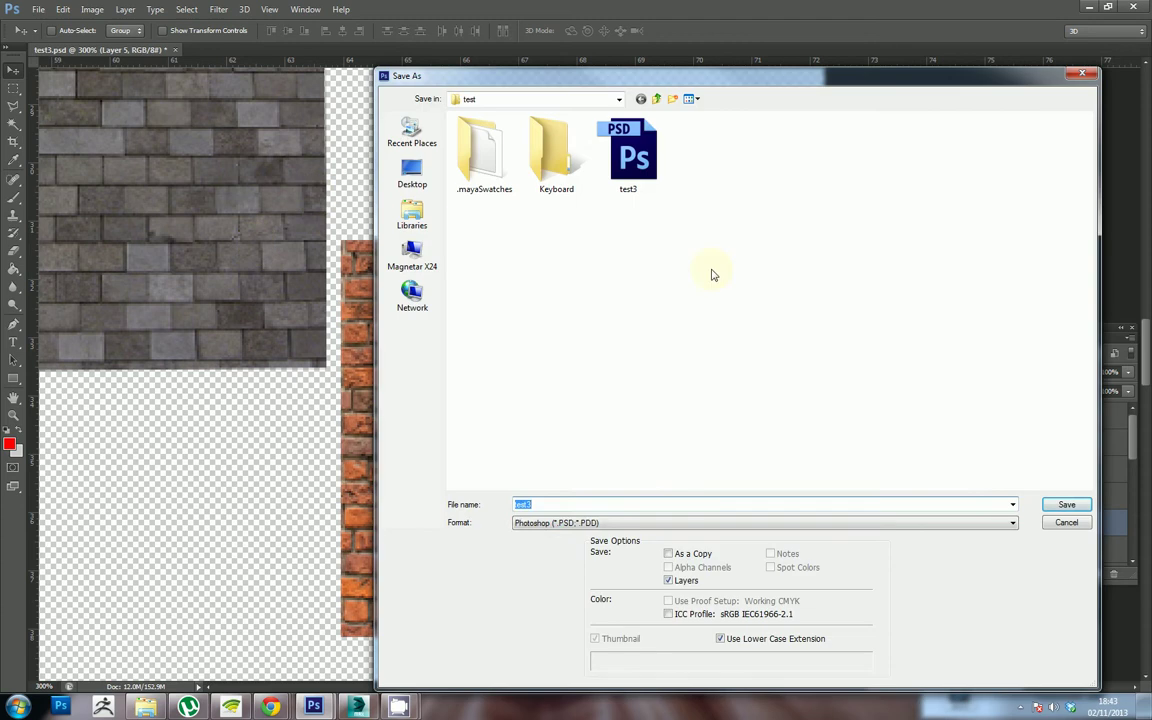
{"action": "left_click", "coordinate": [580, 523]}
{"action": "left_click", "coordinate": [514, 370]}
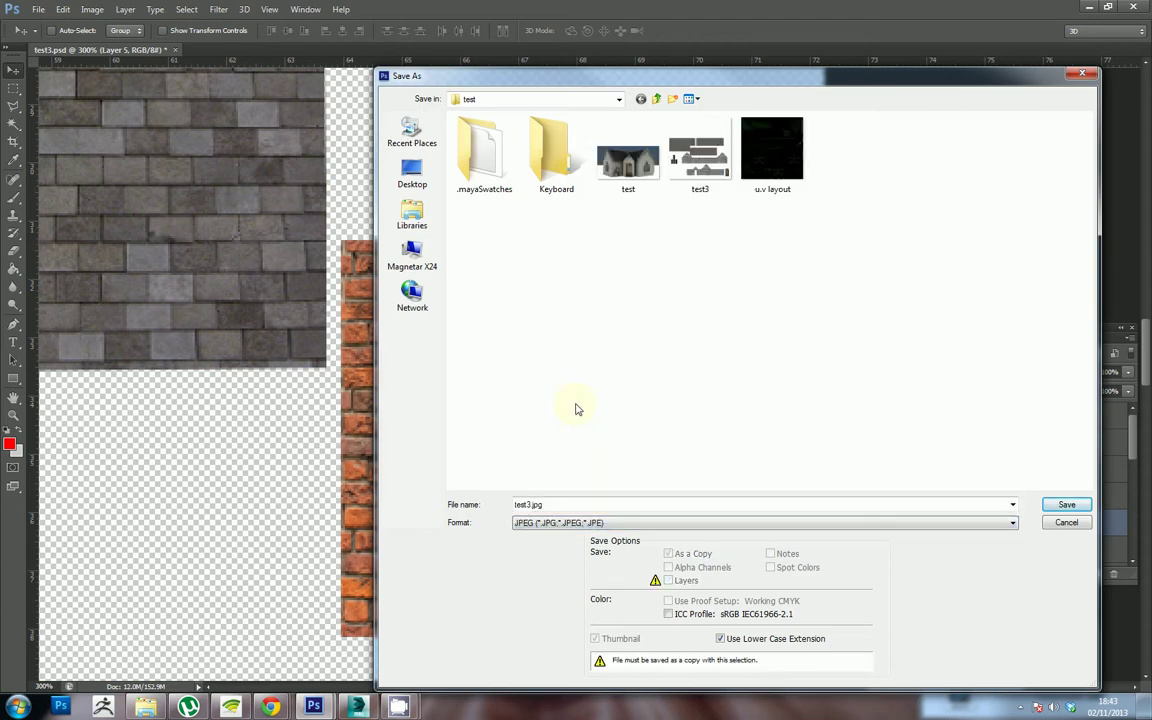
{"action": "left_click", "coordinate": [762, 170]}
{"action": "left_click", "coordinate": [711, 172]}
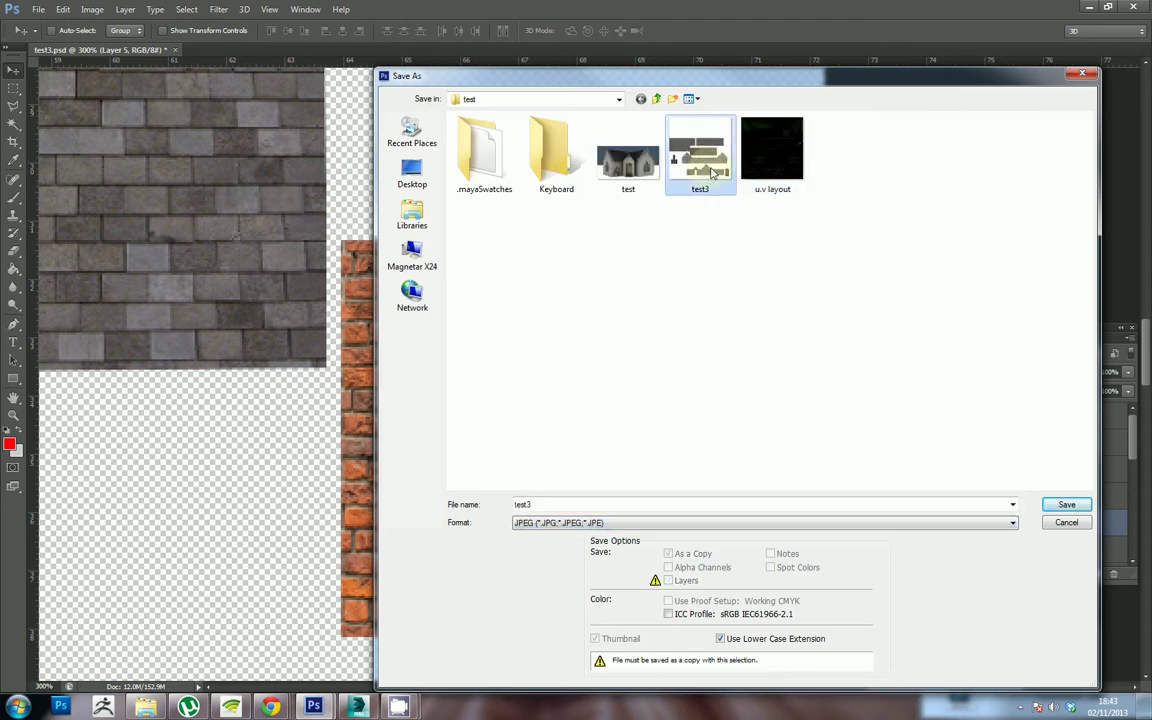
{"action": "left_click", "coordinate": [1066, 505]}
{"action": "left_click", "coordinate": [527, 263]}
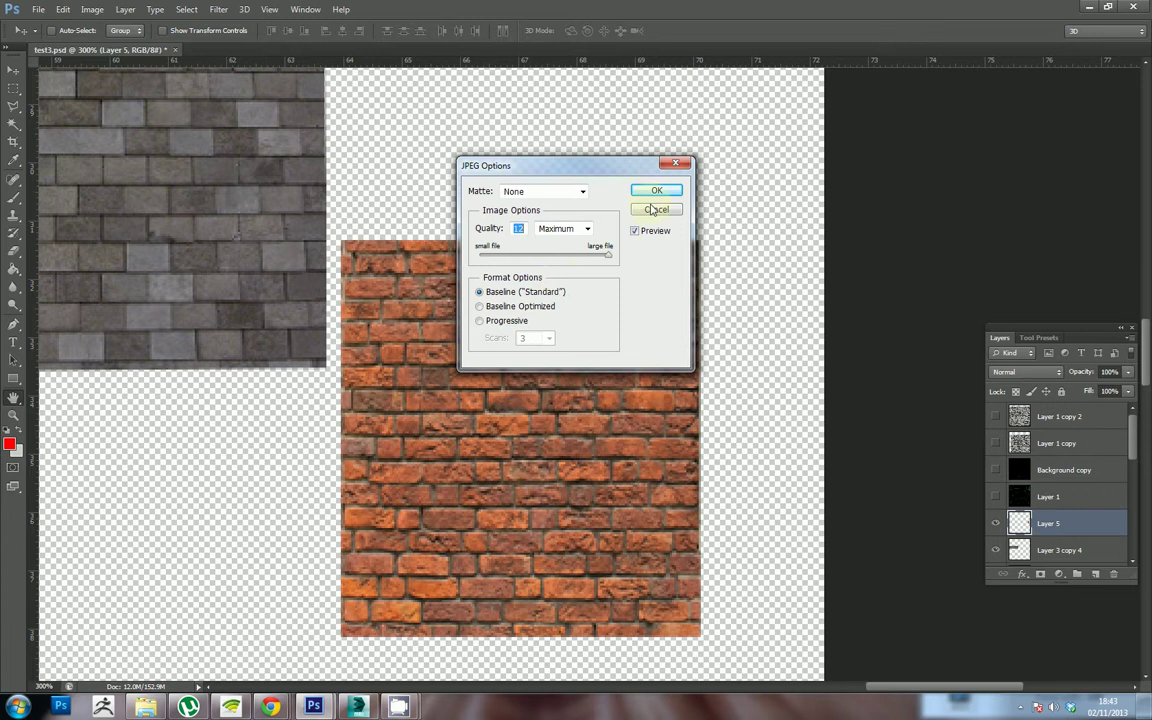
{"action": "left_click", "coordinate": [658, 191]}
{"action": "left_click", "coordinate": [62, 8]}
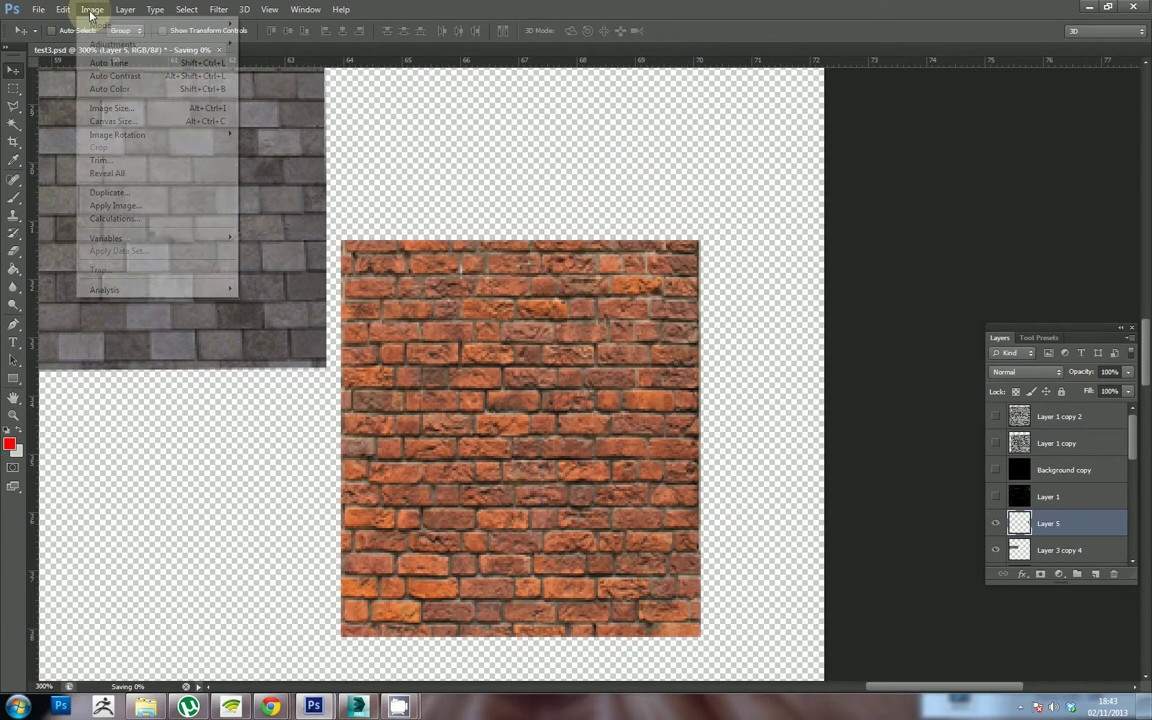
{"action": "mouse_move", "coordinate": [112, 44]}
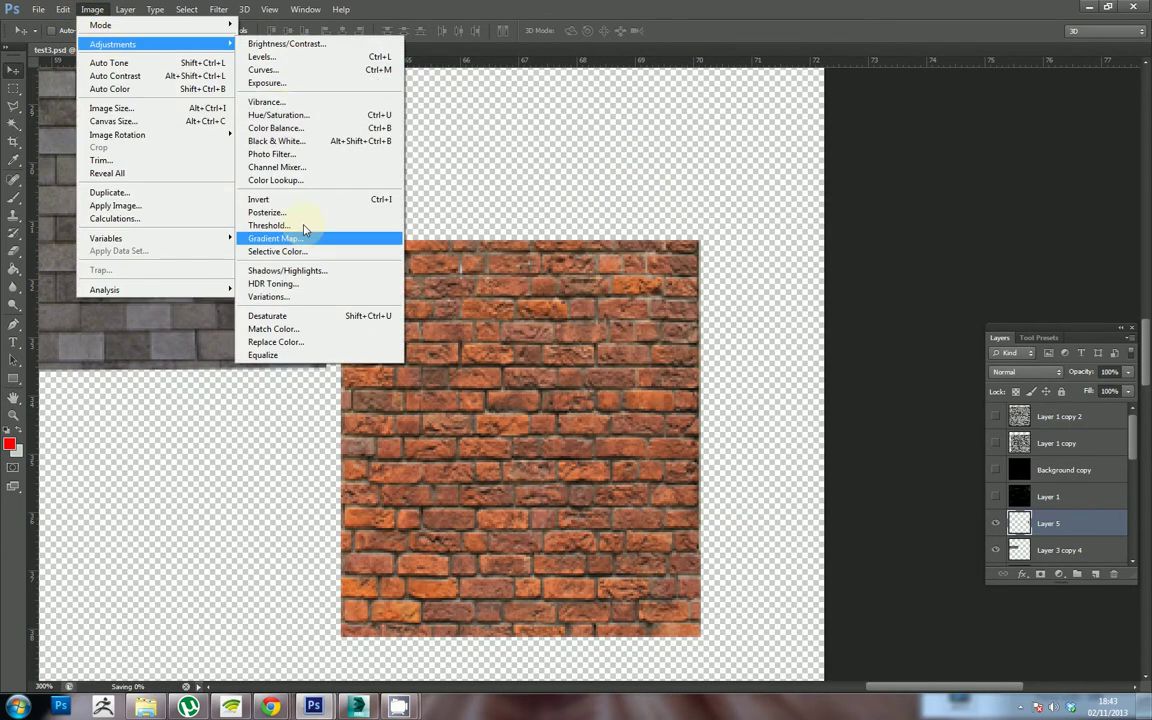
{"action": "left_click", "coordinate": [678, 183]}
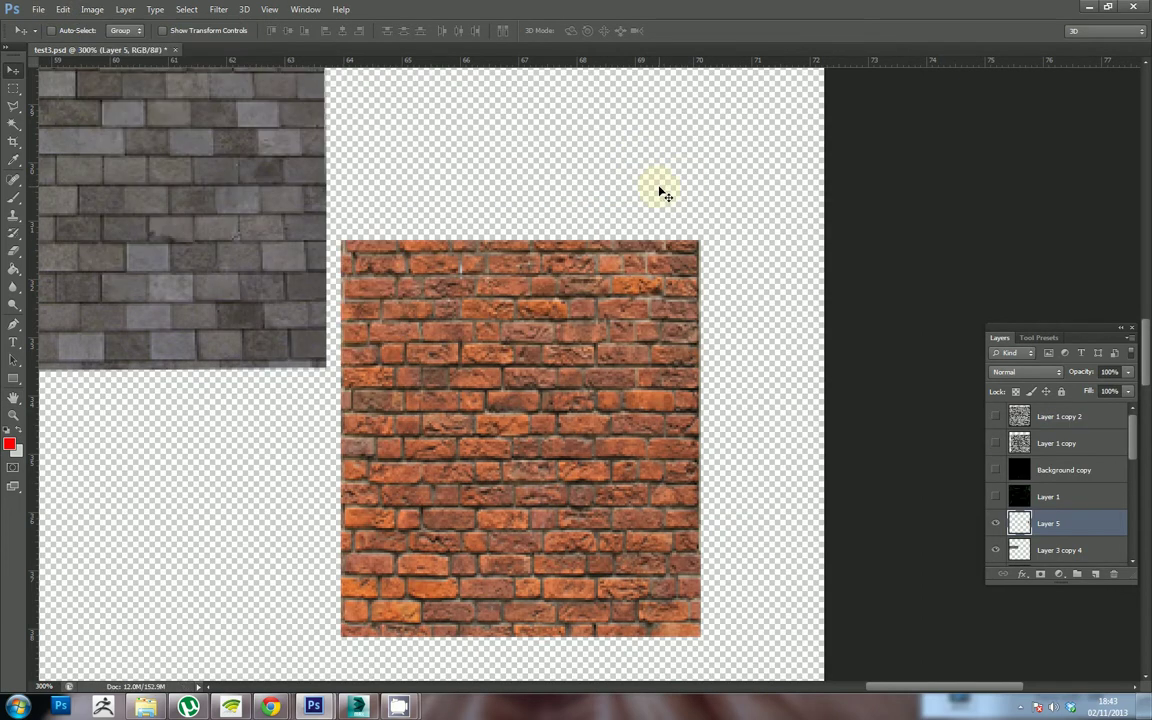
Step: Switch to 3ds Max and examine the brick texture on the chimney up close from the side
{"action": "left_click", "coordinate": [1088, 8]}
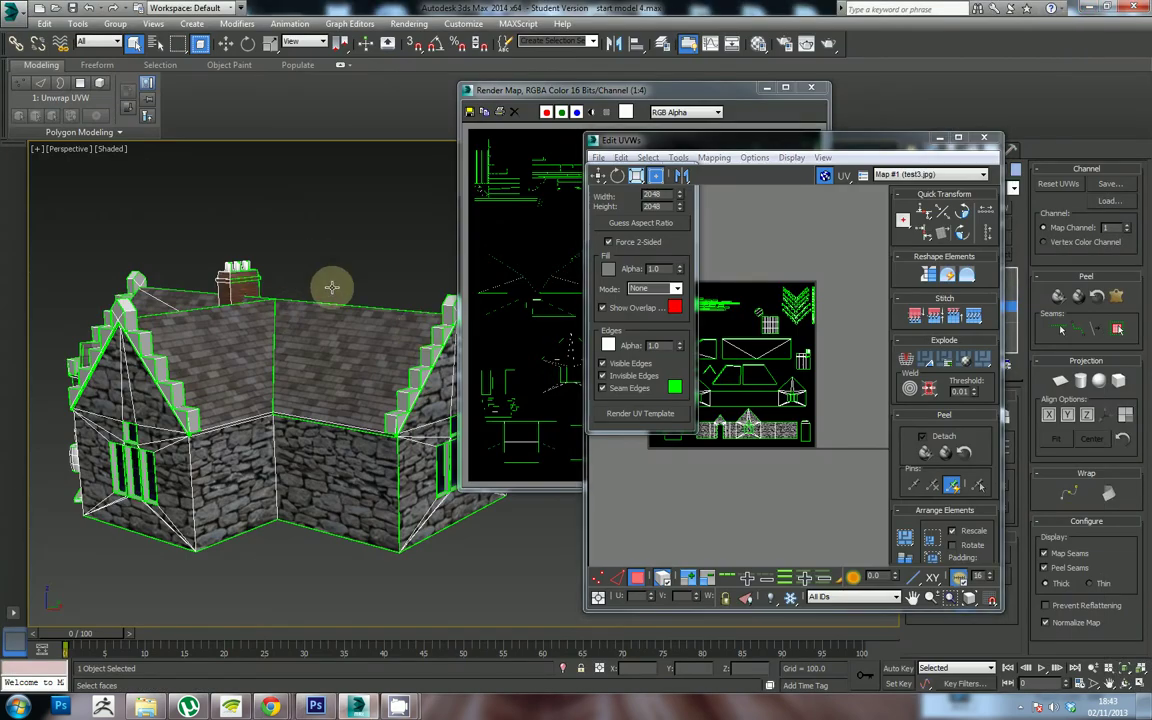
{"action": "scroll", "coordinate": [329, 283], "scroll_direction": "up", "scroll_amount": 5}
{"action": "scroll", "coordinate": [340, 292], "scroll_direction": "up", "scroll_amount": 3}
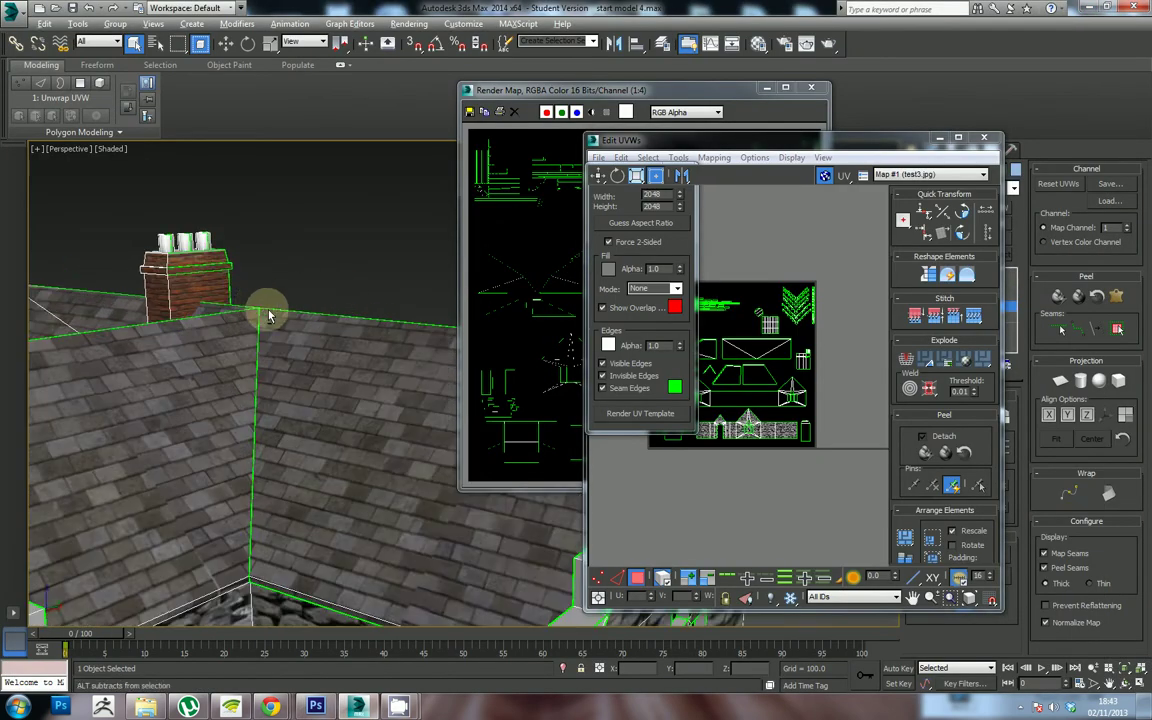
{"action": "left_click_drag", "start_coordinate": [268, 316], "coordinate": [327, 368]}
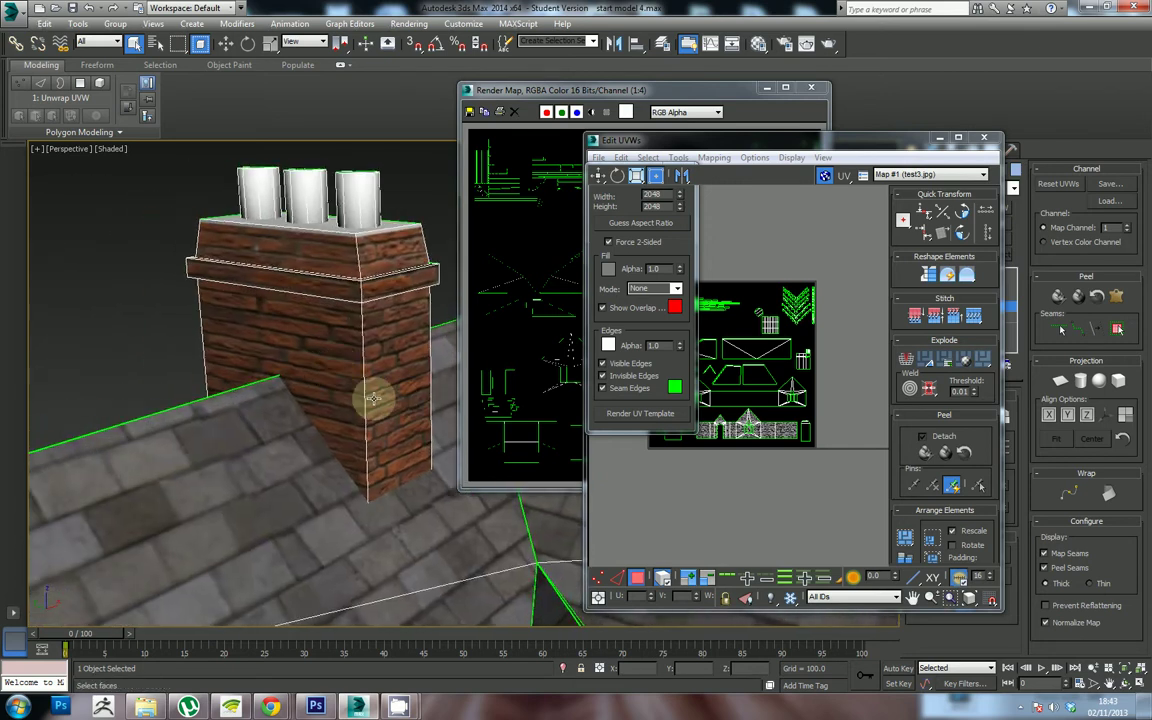
{"action": "scroll", "coordinate": [353, 388], "scroll_direction": "up", "scroll_amount": 5}
{"action": "scroll", "coordinate": [645, 385], "scroll_direction": "up", "scroll_amount": 4}
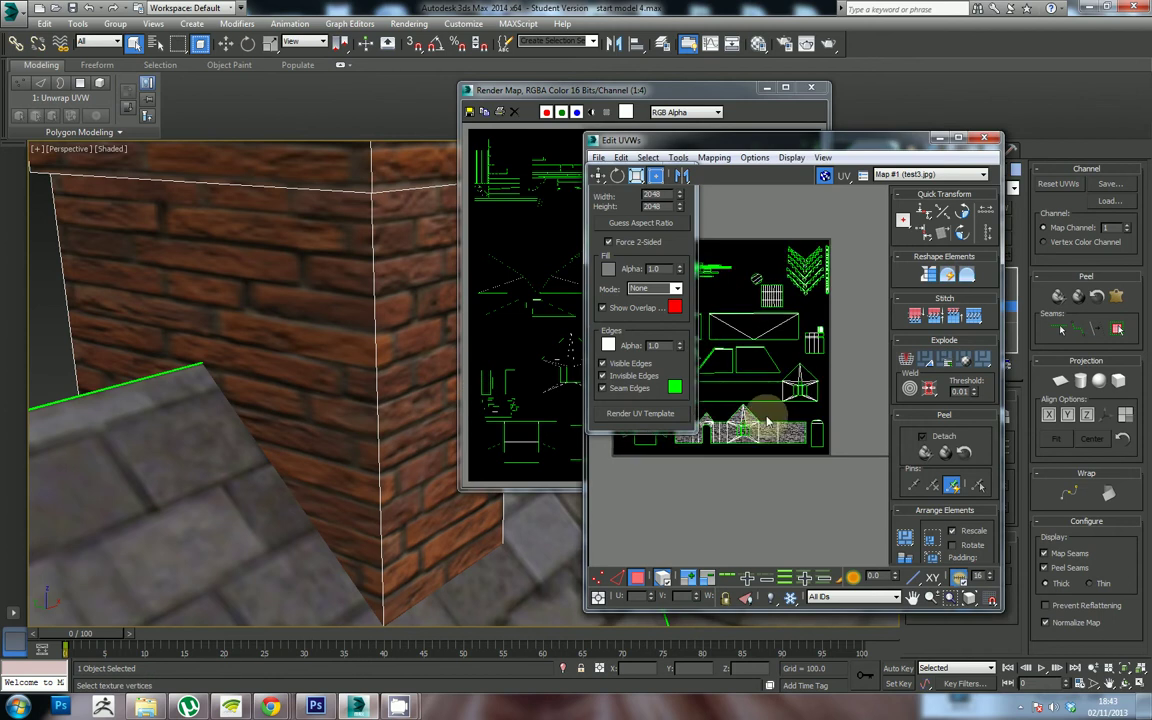
Step: Show Map #1 (test3.jpg) as the UV editor's background and frame the chimney shell
{"action": "scroll", "coordinate": [705, 452], "scroll_direction": "up", "scroll_amount": 6}
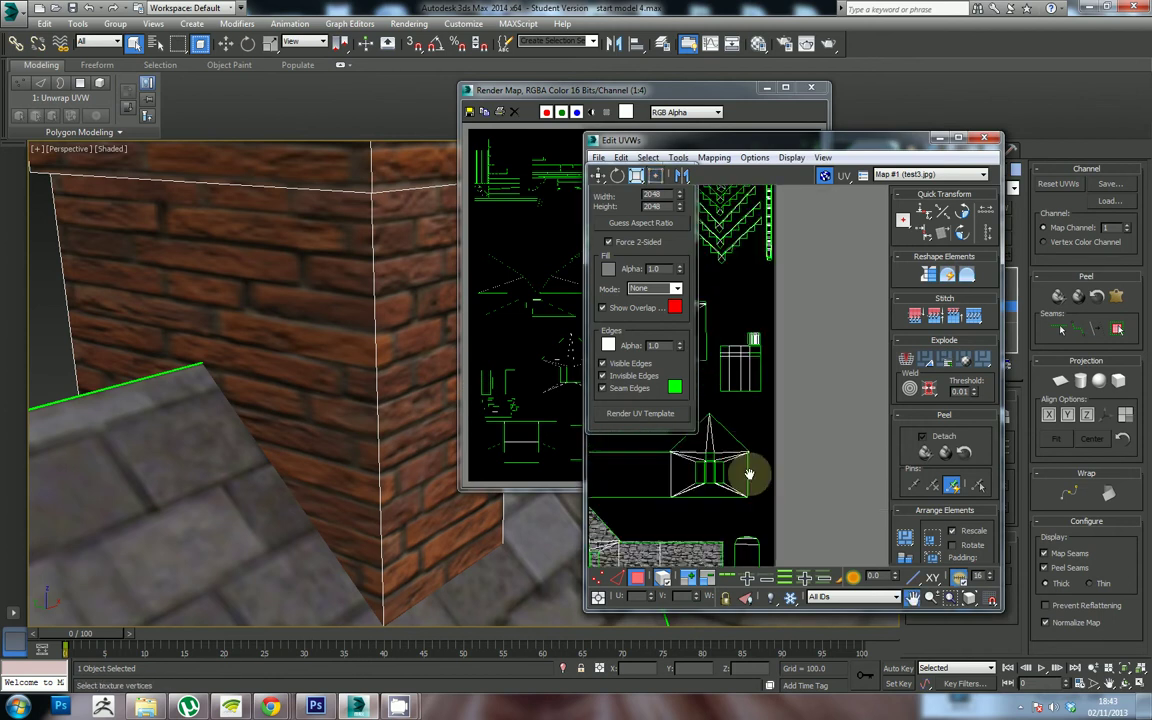
{"action": "left_click_drag", "start_coordinate": [747, 448], "coordinate": [797, 484]}
{"action": "scroll", "coordinate": [805, 491], "scroll_direction": "up", "scroll_amount": 3}
{"action": "scroll", "coordinate": [797, 484], "scroll_direction": "up", "scroll_amount": 2}
{"action": "left_click", "coordinate": [829, 180]}
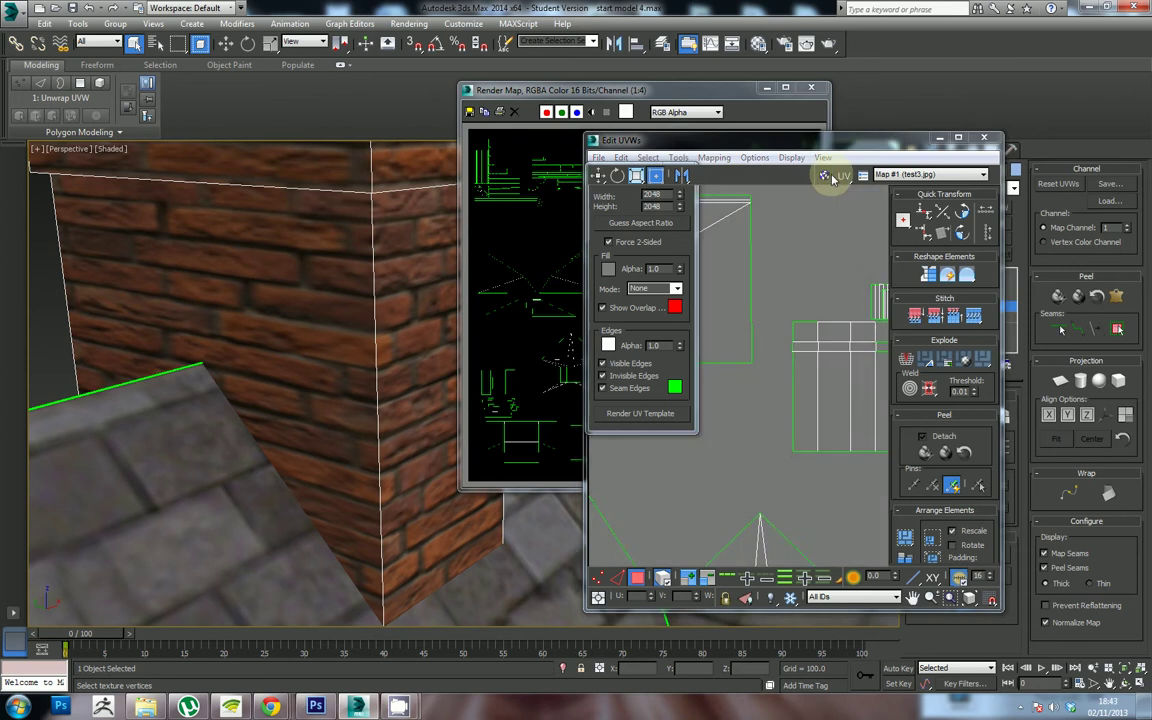
{"action": "left_click", "coordinate": [829, 180]}
{"action": "left_click", "coordinate": [863, 177]}
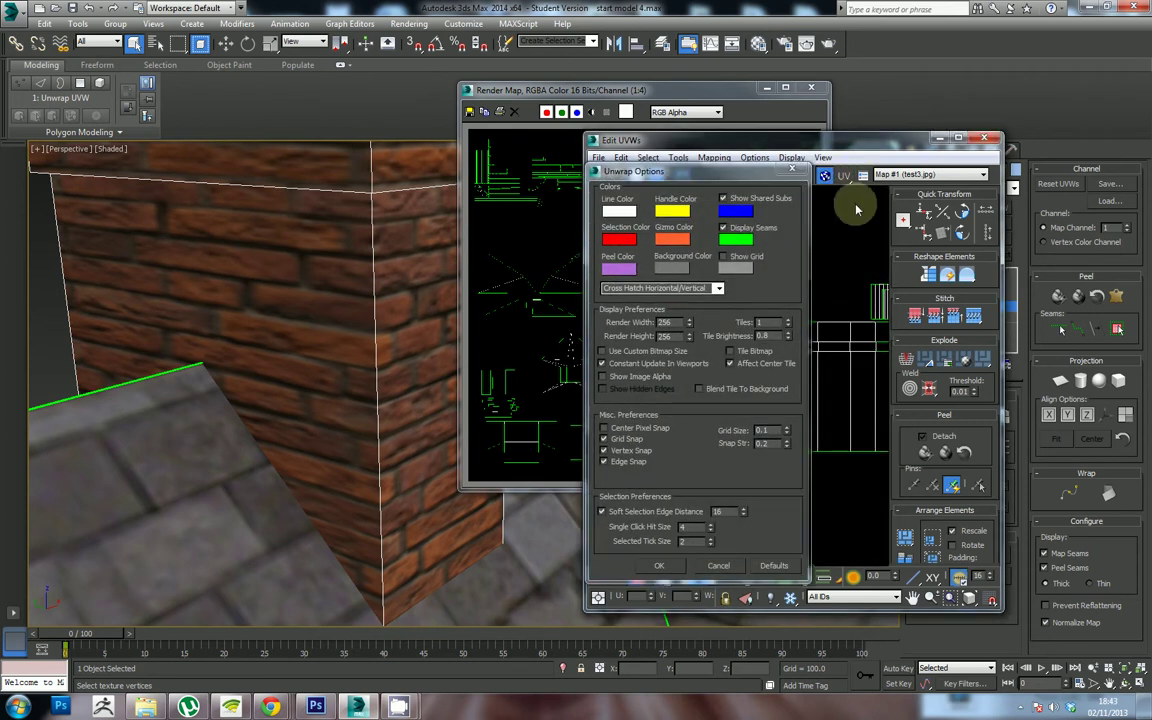
{"action": "left_click", "coordinate": [795, 171]}
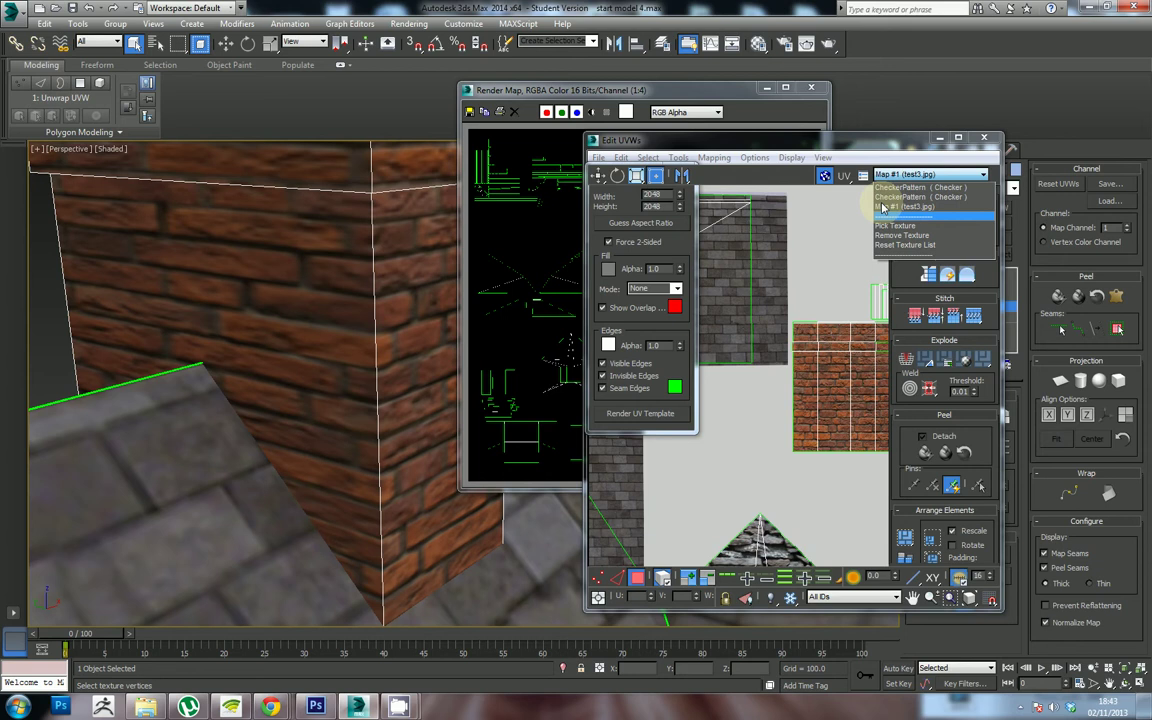
{"action": "left_click", "coordinate": [882, 206]}
{"action": "left_click_drag", "start_coordinate": [733, 140], "coordinate": [709, 140]}
{"action": "scroll", "coordinate": [845, 358], "scroll_direction": "up", "scroll_amount": 2}
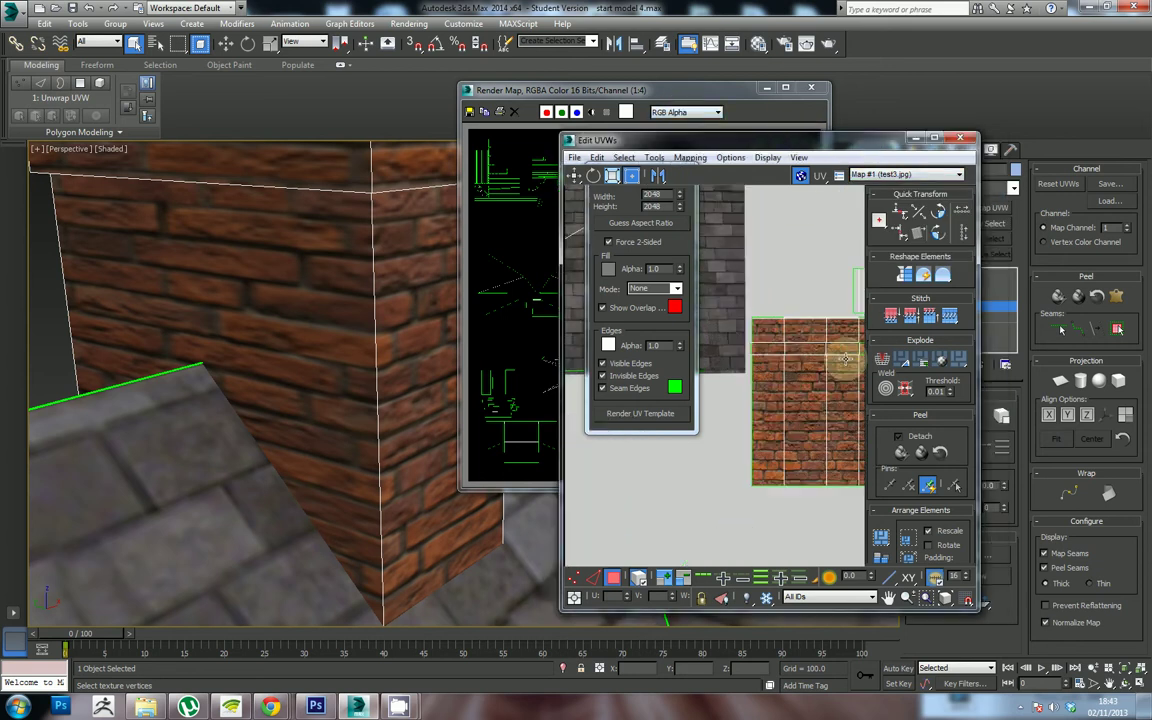
{"action": "left_click_drag", "start_coordinate": [845, 358], "coordinate": [776, 333]}
Step: In vertex mode, select the two vertical columns of vertices bounding the chimney shell's second strip
{"action": "left_click_drag", "start_coordinate": [260, 340], "coordinate": [255, 340]}
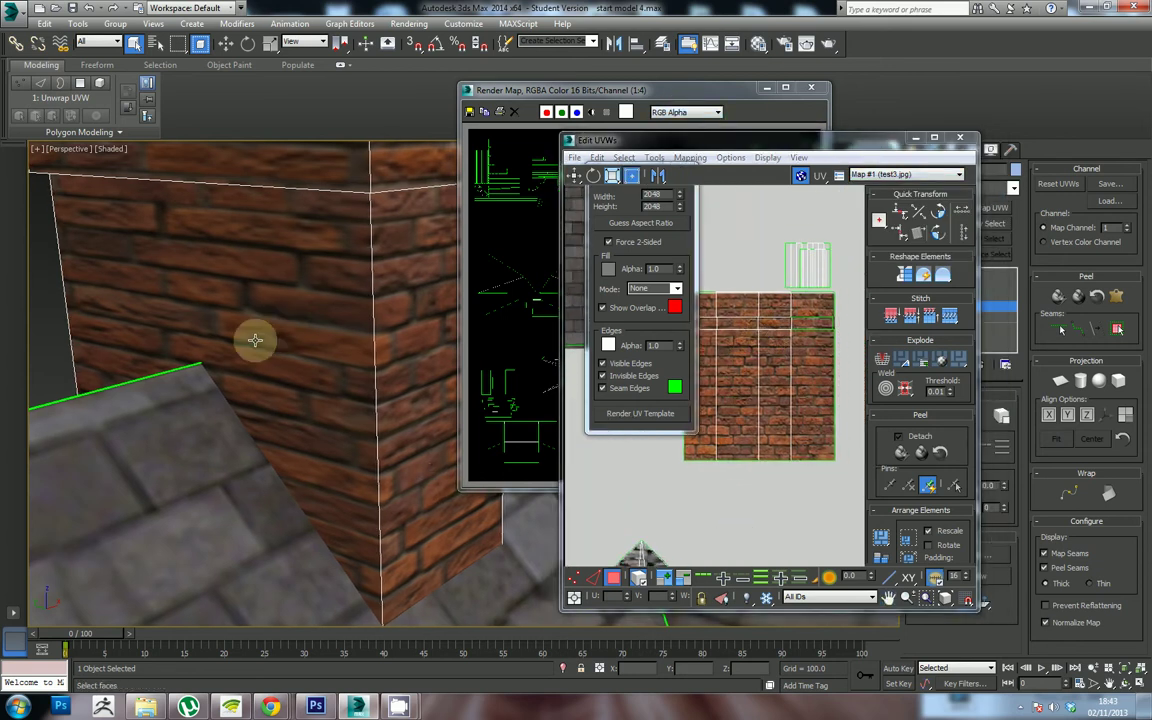
{"action": "left_click", "coordinate": [740, 463]}
{"action": "scroll", "coordinate": [744, 440], "scroll_direction": "up", "scroll_amount": 2}
{"action": "scroll", "coordinate": [742, 441], "scroll_direction": "down", "scroll_amount": 2}
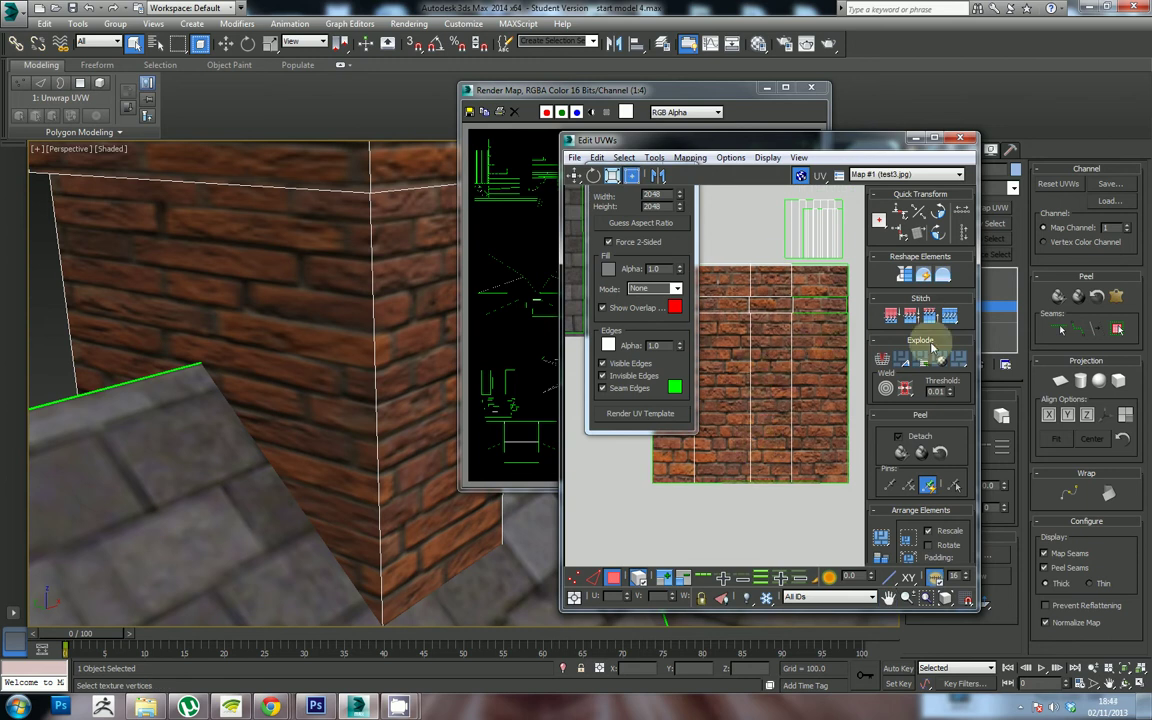
{"action": "left_click", "coordinate": [573, 578]}
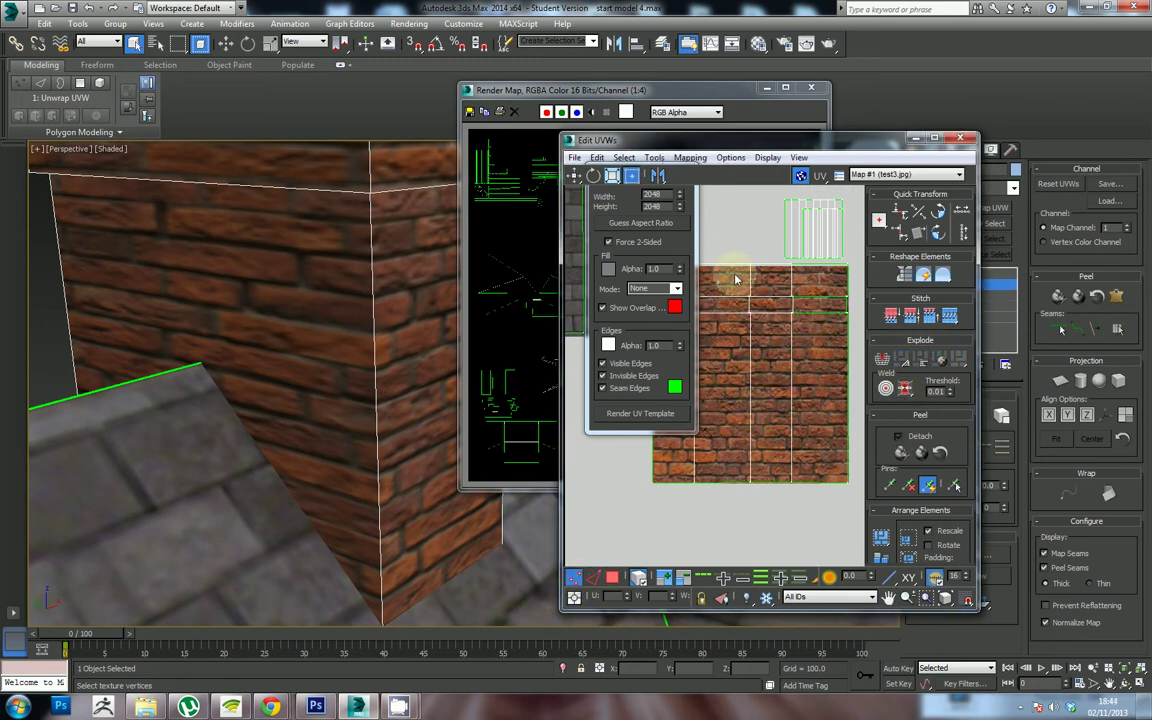
{"action": "left_click_drag", "start_coordinate": [738, 254], "coordinate": [753, 482]}
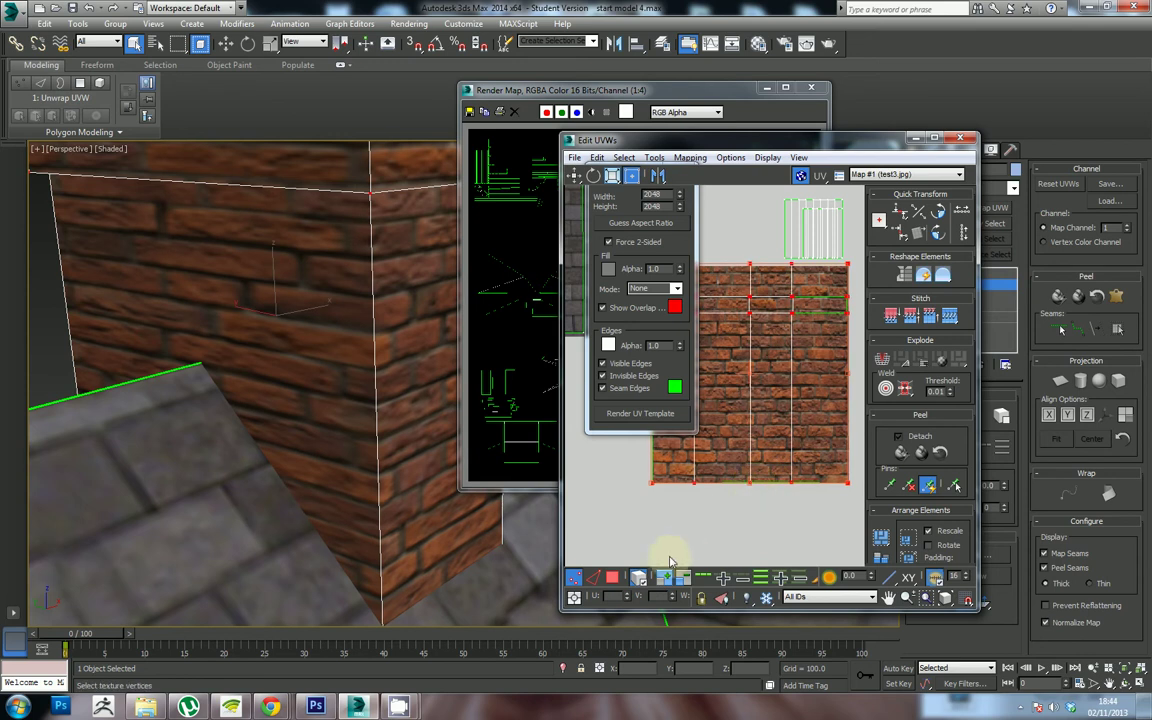
{"action": "left_click", "coordinate": [757, 520]}
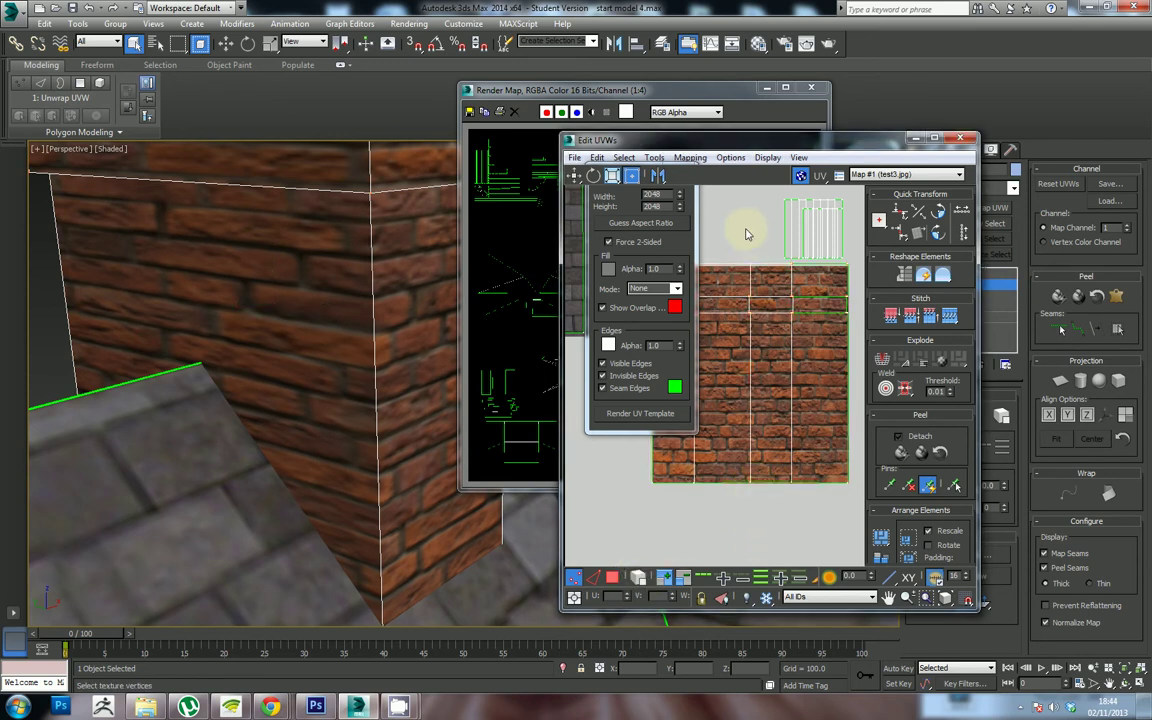
{"action": "scroll", "coordinate": [339, 401], "scroll_direction": "down", "scroll_amount": 2}
{"action": "left_click_drag", "start_coordinate": [339, 401], "coordinate": [345, 468]}
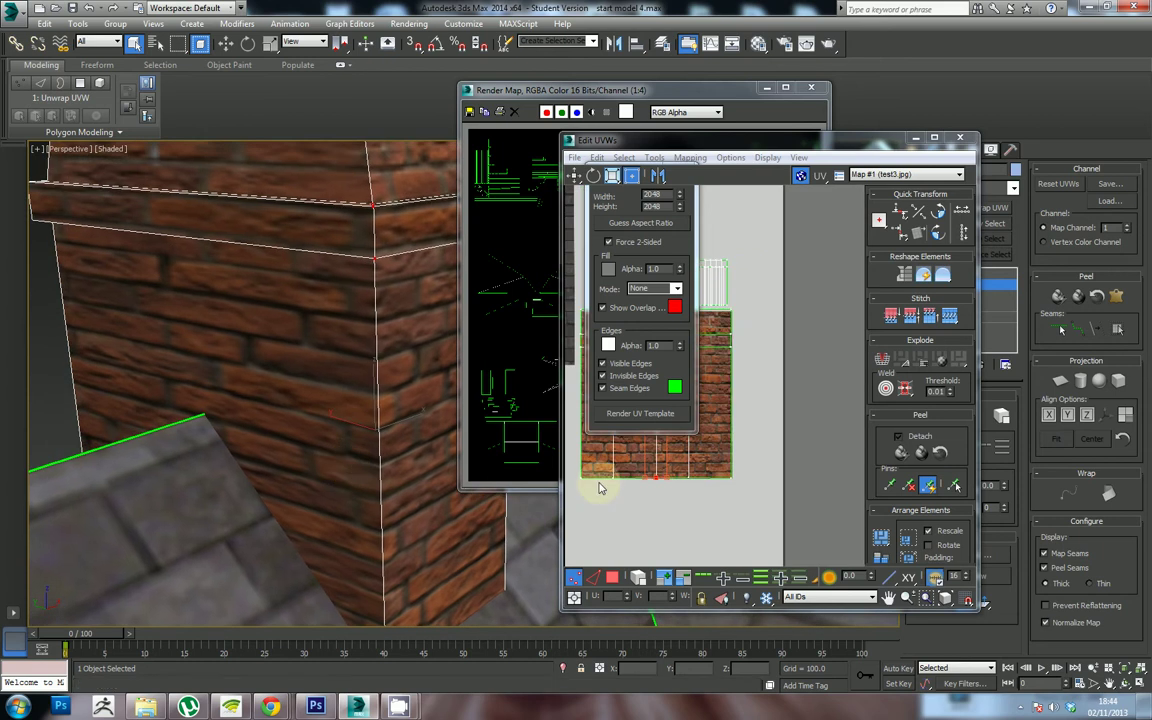
{"action": "left_click_drag", "start_coordinate": [673, 512], "coordinate": [835, 560]}
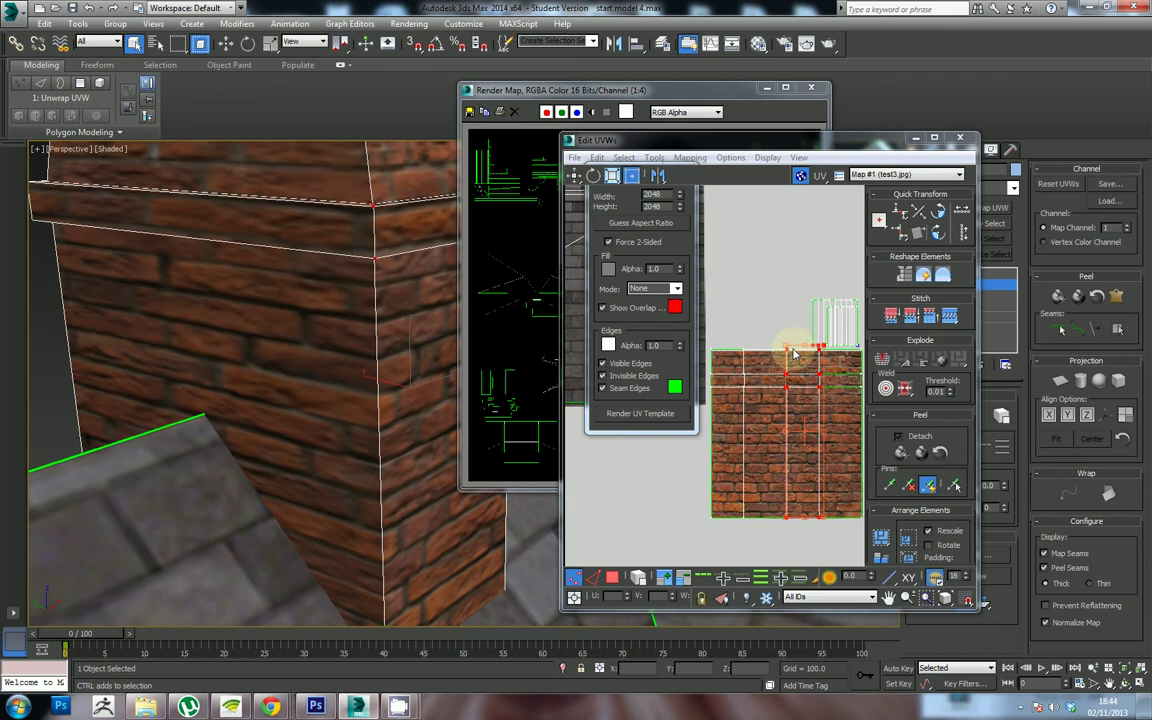
{"action": "left_click_drag", "start_coordinate": [793, 352], "coordinate": [771, 545]}
{"action": "left_click_drag", "start_coordinate": [745, 500], "coordinate": [733, 334]}
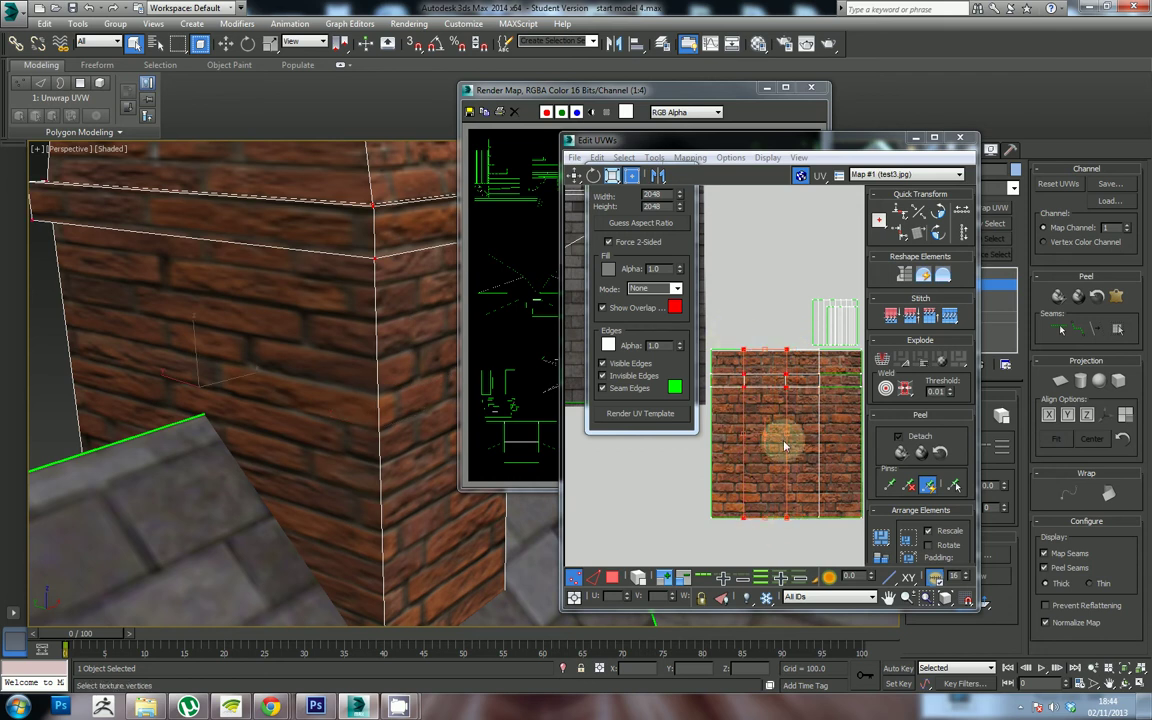
{"action": "left_click_drag", "start_coordinate": [785, 446], "coordinate": [777, 432]}
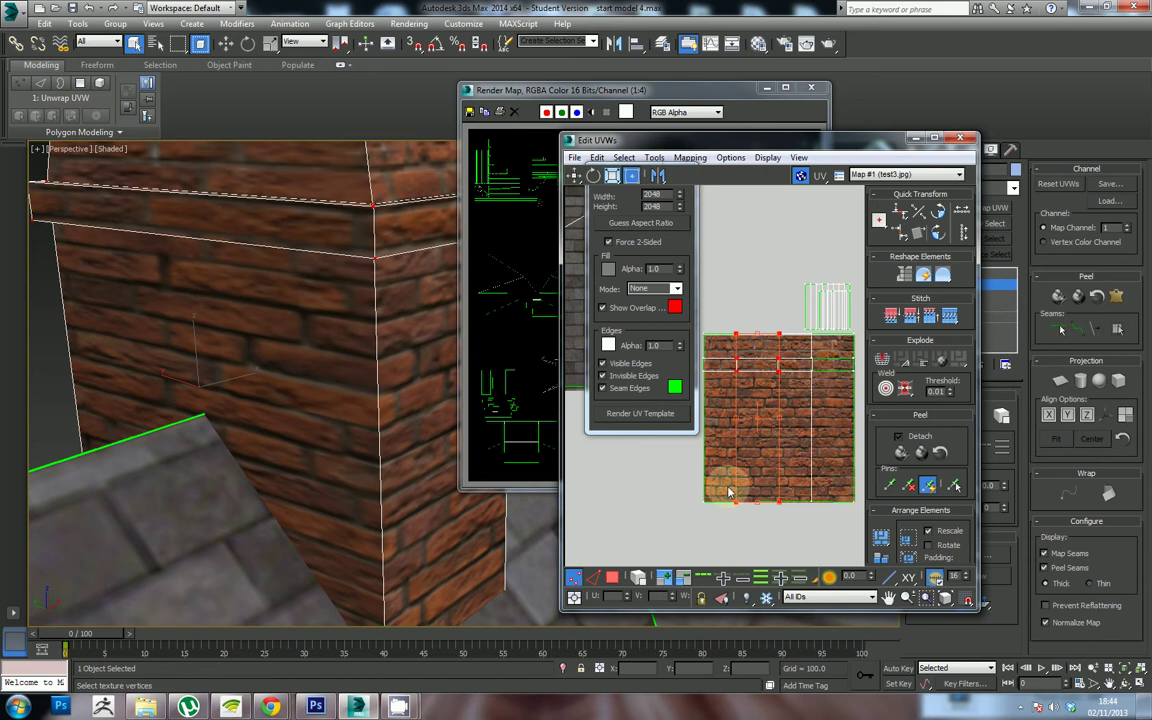
Step: Try to stretch the chimney shell's second strip horizontally with Freeform until it reaches the third vertical edge
{"action": "left_click", "coordinate": [638, 179]}
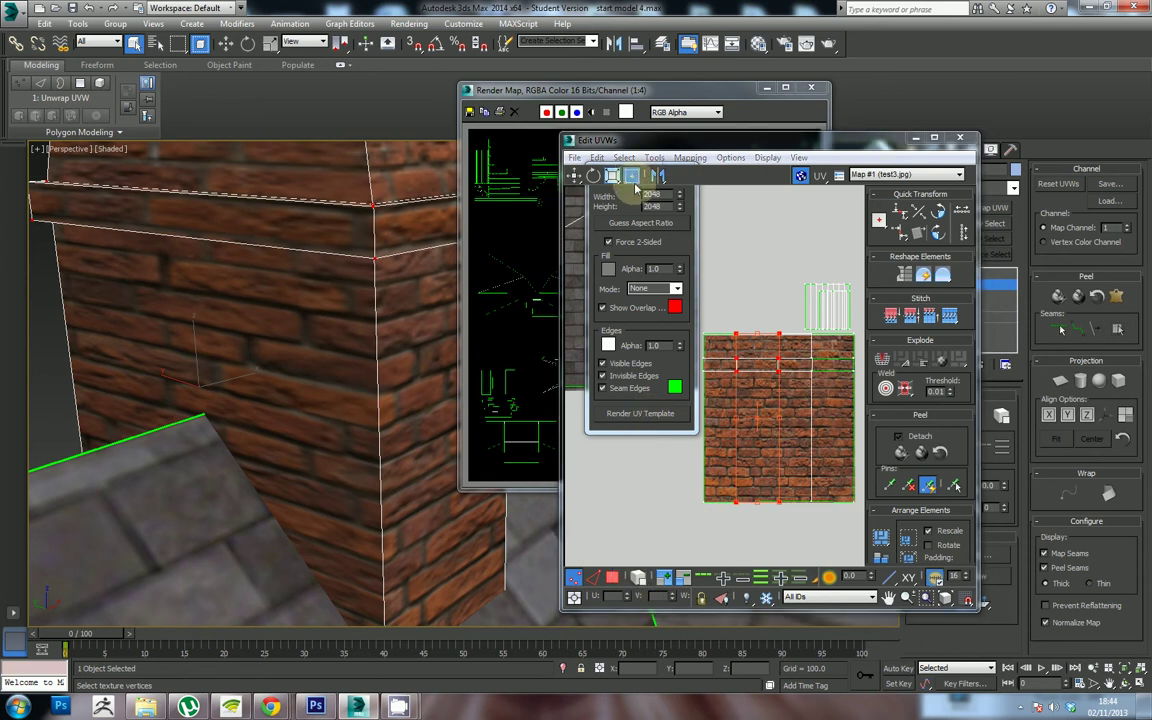
{"action": "left_click_drag", "start_coordinate": [665, 141], "coordinate": [508, 98]}
{"action": "left_click", "coordinate": [680, 174]}
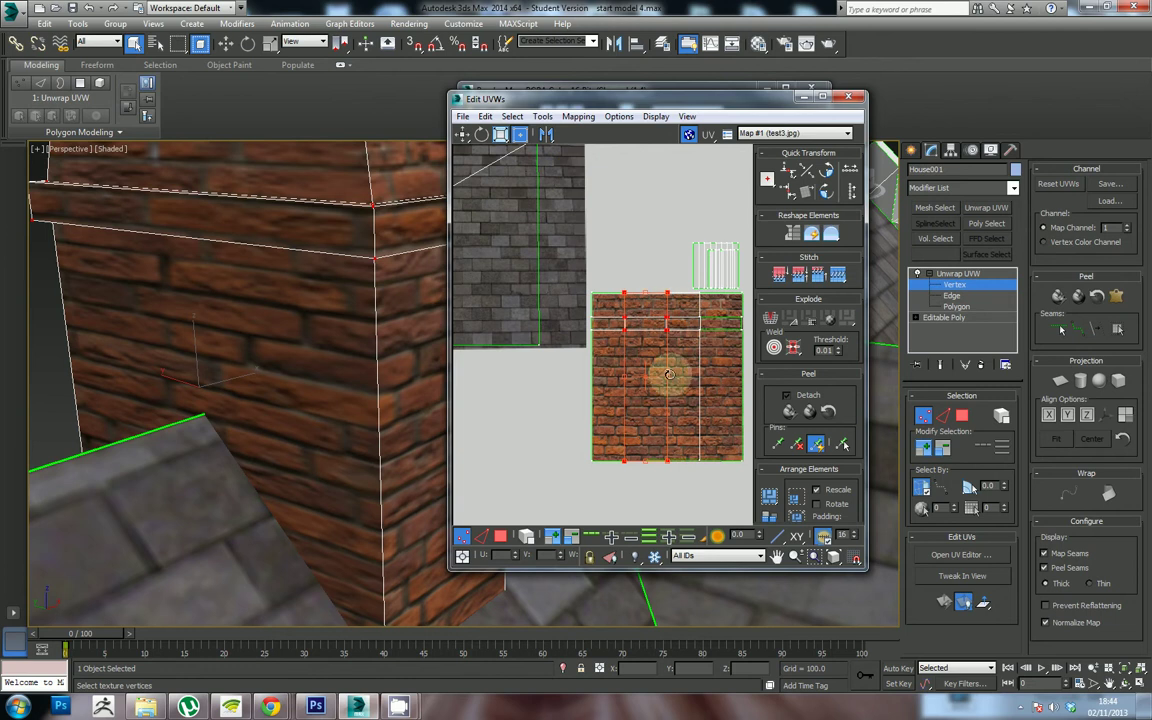
{"action": "left_click", "coordinate": [520, 136]}
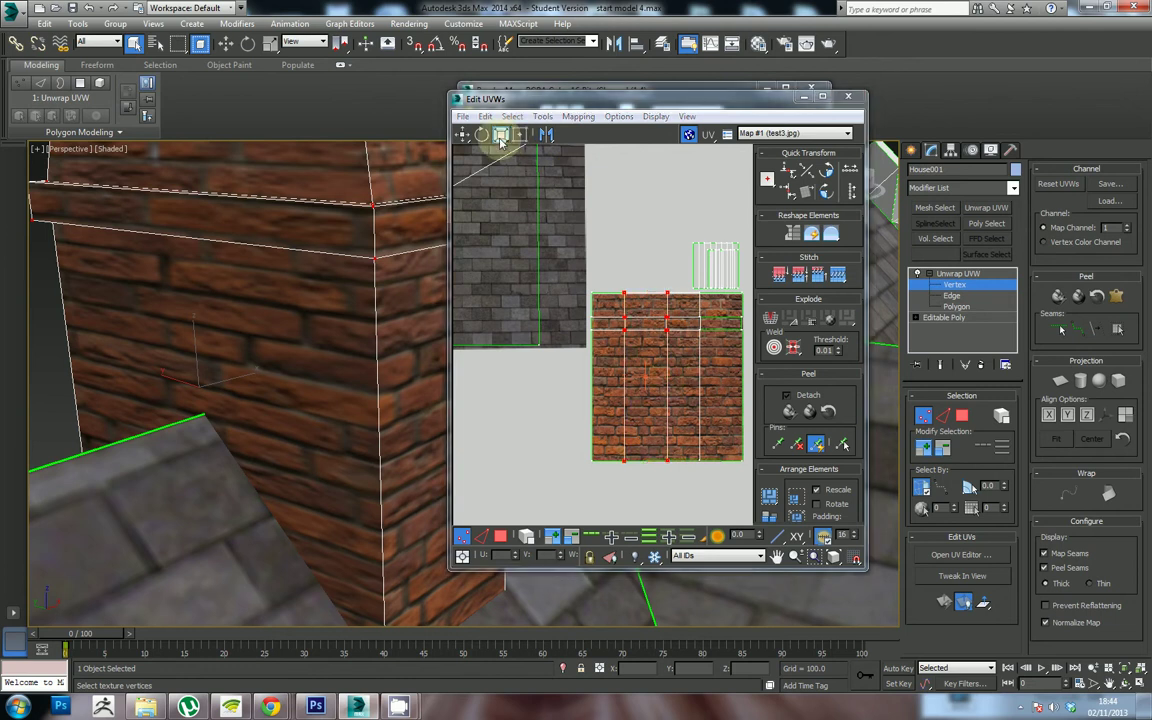
{"action": "left_click", "coordinate": [643, 321]}
{"action": "left_click_drag", "start_coordinate": [665, 325], "coordinate": [683, 330]}
{"action": "left_click", "coordinate": [538, 136]}
{"action": "left_click", "coordinate": [521, 135]}
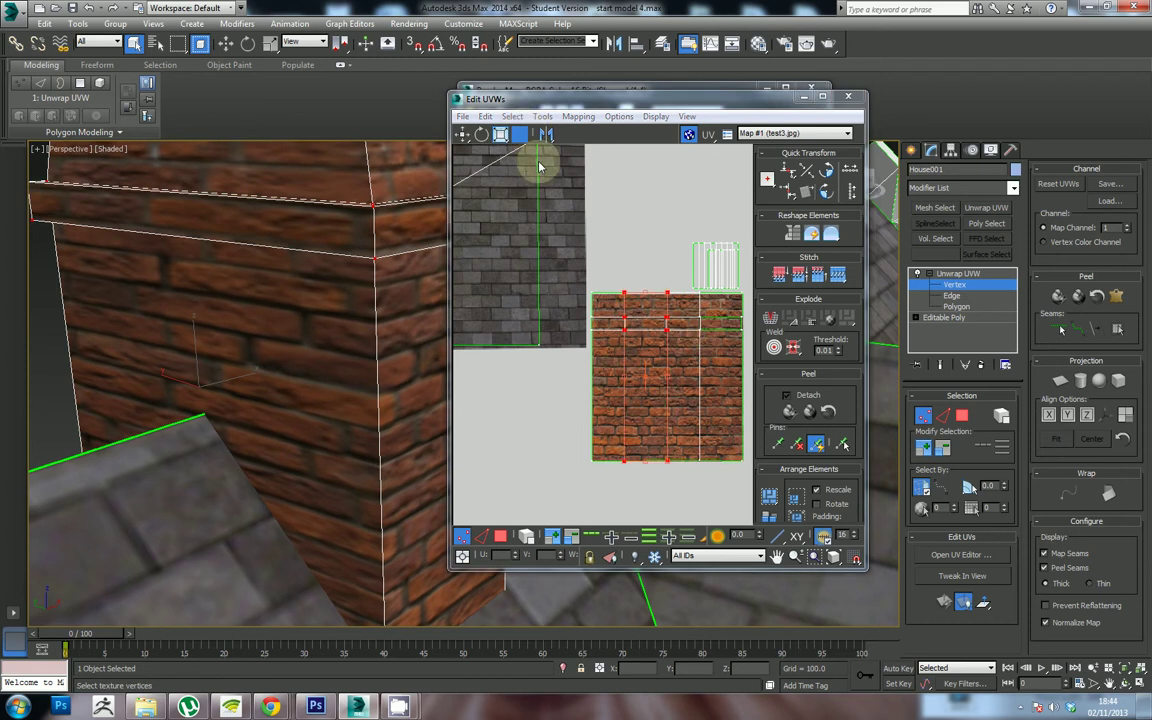
{"action": "left_click_drag", "start_coordinate": [668, 462], "coordinate": [595, 446]}
{"action": "scroll", "coordinate": [644, 358], "scroll_direction": "up", "scroll_amount": 2}
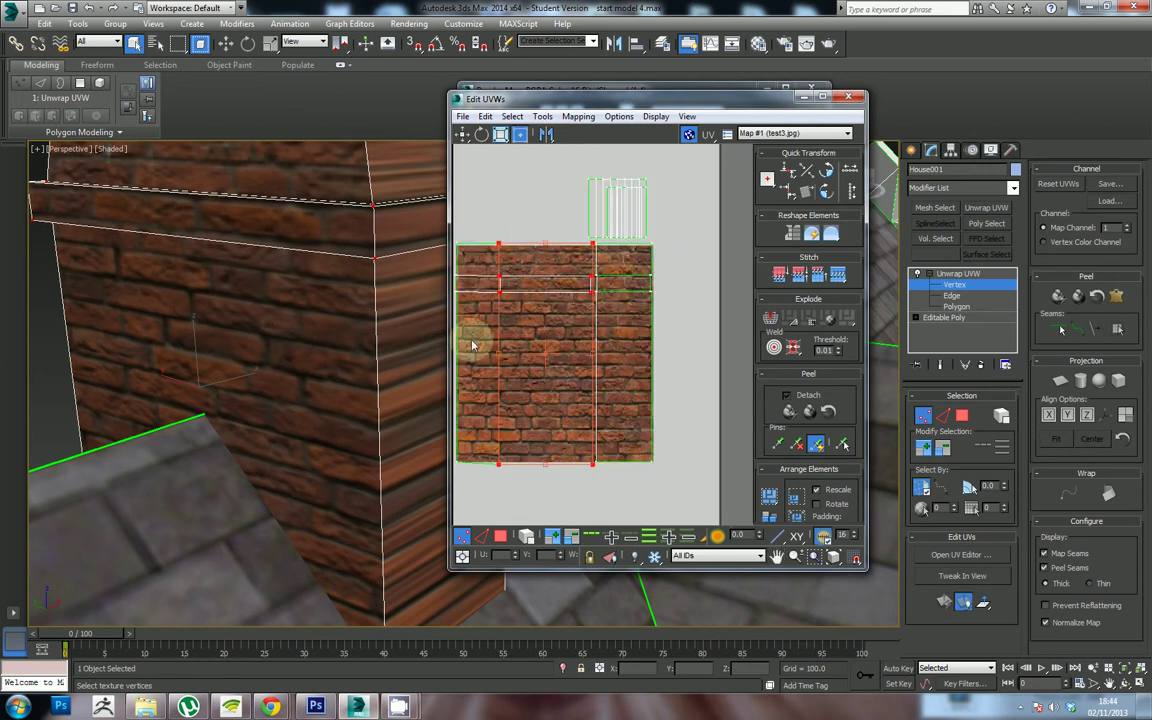
{"action": "left_click_drag", "start_coordinate": [275, 386], "coordinate": [275, 381]}
Step: Undo the horizontal stretch of the chimney shell's second strip
{"action": "scroll", "coordinate": [275, 381], "scroll_direction": "down", "scroll_amount": 5}
{"action": "left_click_drag", "start_coordinate": [586, 431], "coordinate": [705, 434]}
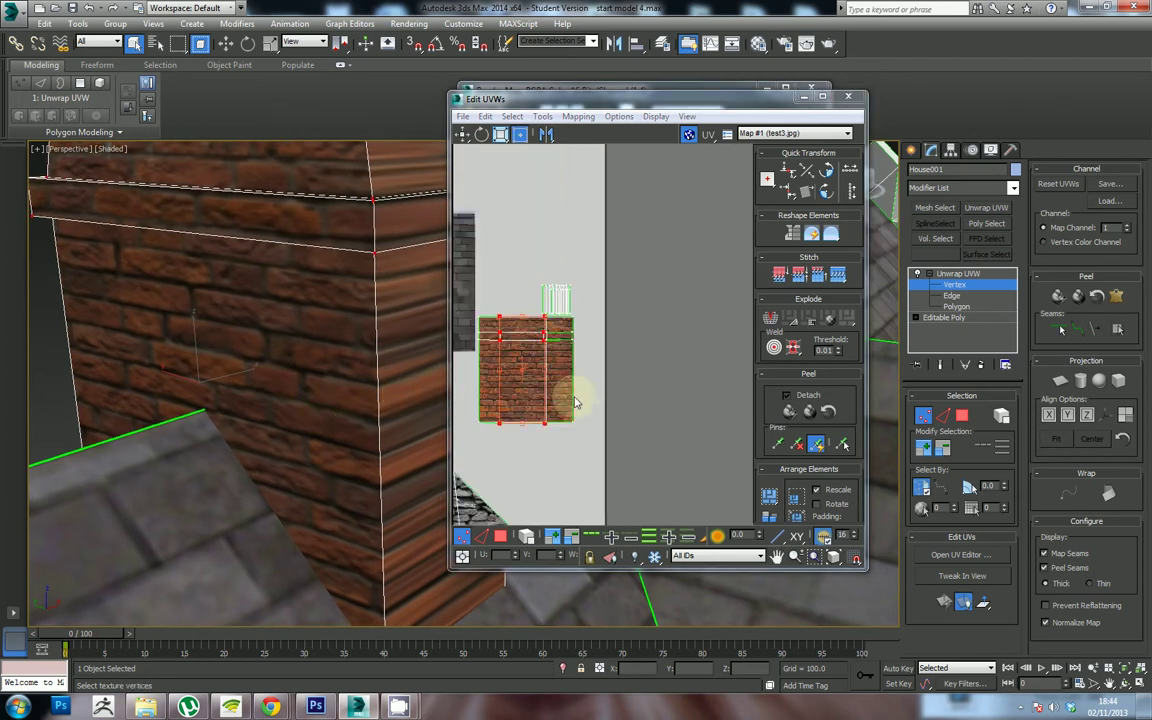
{"action": "scroll", "coordinate": [689, 420], "scroll_direction": "up", "scroll_amount": 2}
{"action": "left_click_drag", "start_coordinate": [575, 402], "coordinate": [685, 417]}
{"action": "key", "text": "ctrl+z"}
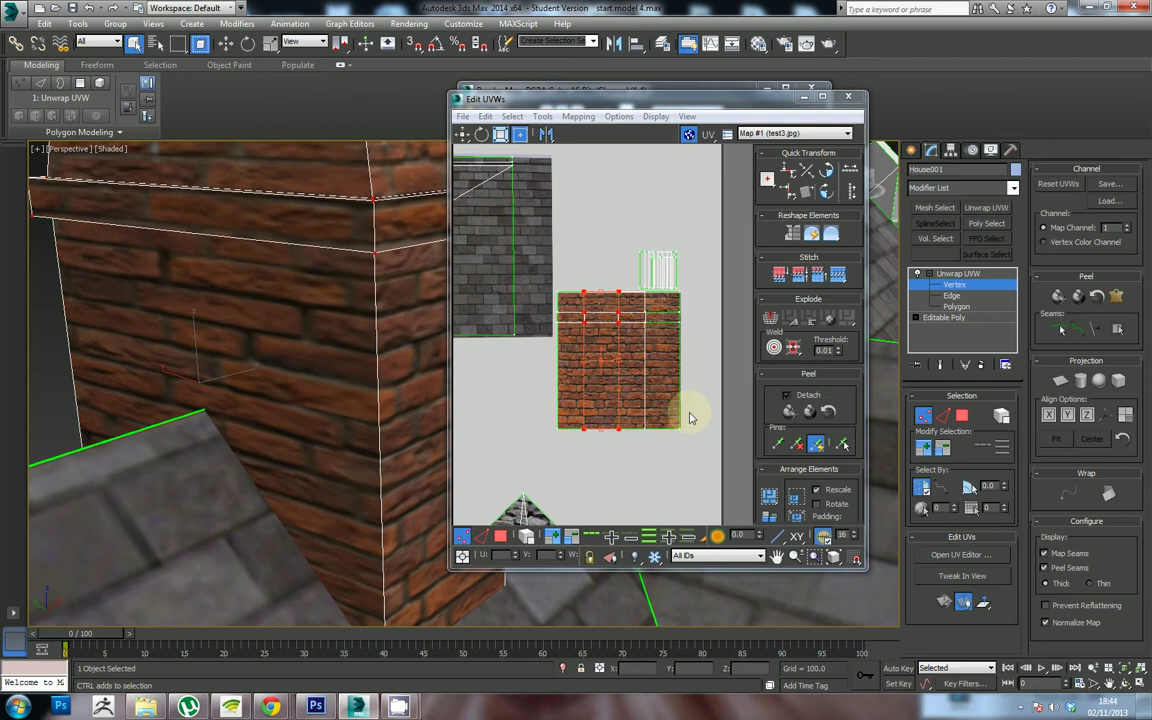
Step: Switch to polygon mode and select all polygons in the last vertical strip of the chimney shell
{"action": "left_click", "coordinate": [643, 380]}
{"action": "left_click_drag", "start_coordinate": [655, 384], "coordinate": [667, 405]}
{"action": "scroll", "coordinate": [667, 405], "scroll_direction": "up", "scroll_amount": 2}
{"action": "left_click_drag", "start_coordinate": [713, 476], "coordinate": [635, 292]}
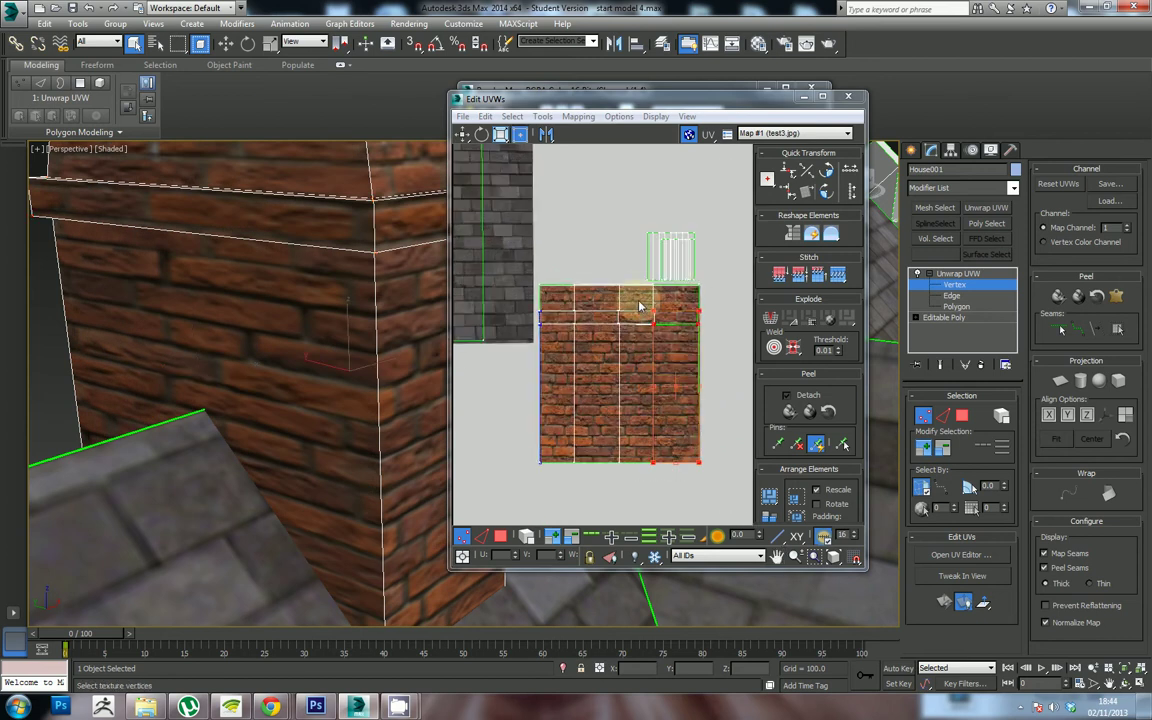
{"action": "key", "text": "3"}
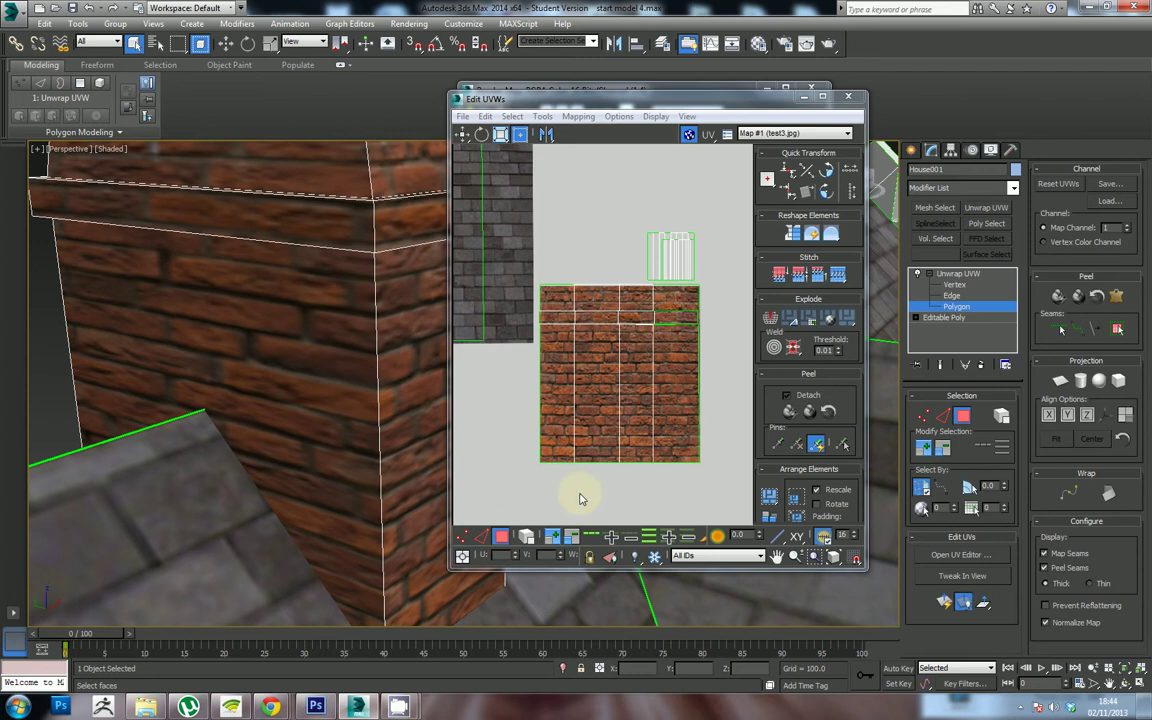
{"action": "left_click", "coordinate": [662, 309]}
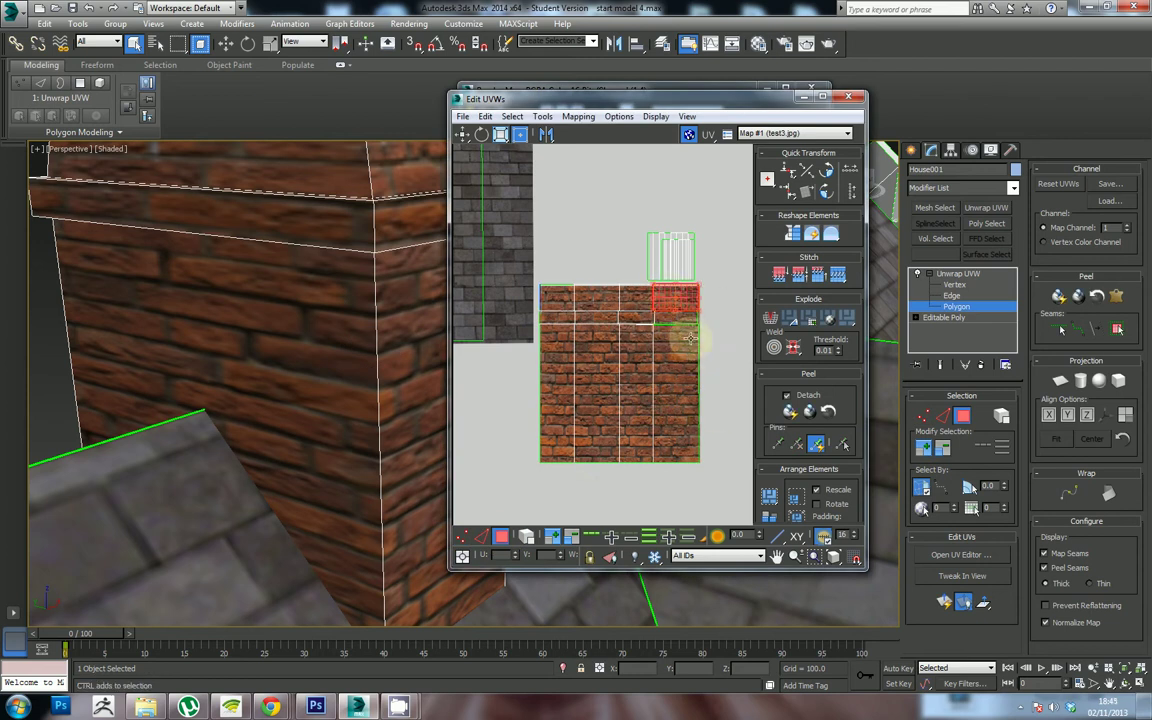
{"action": "scroll", "coordinate": [685, 334], "scroll_direction": "up", "scroll_amount": 1}
{"action": "left_click", "coordinate": [684, 340], "text": "ctrl"}
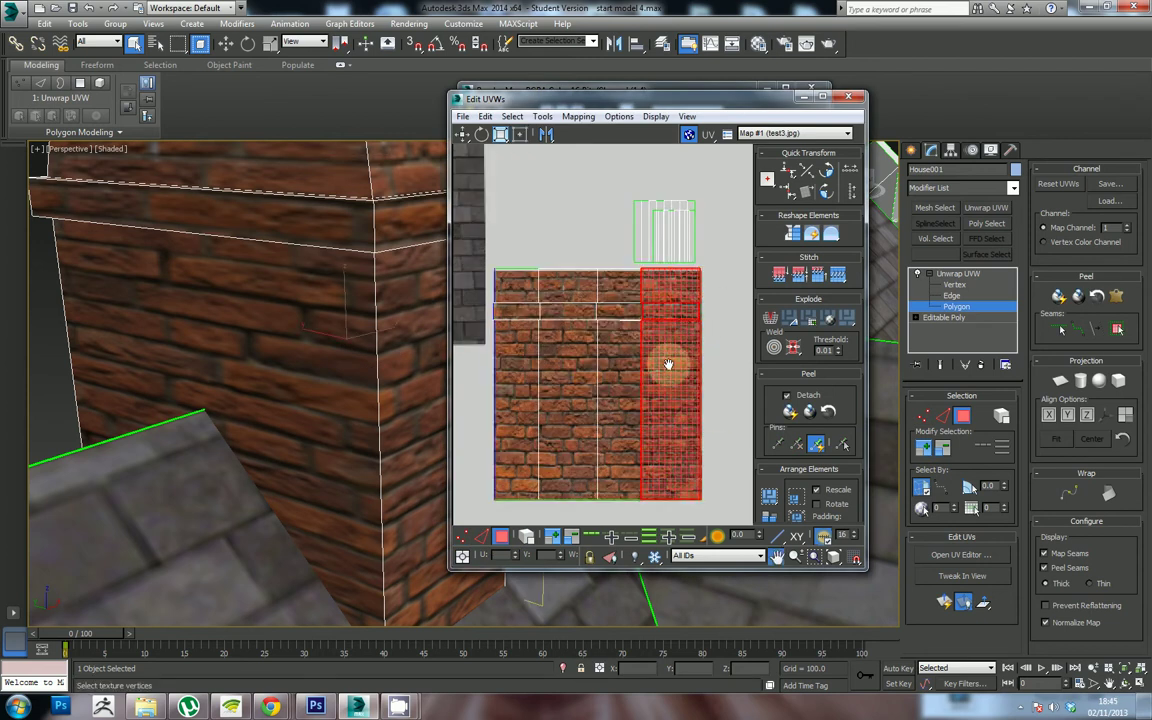
Step: Select one broad side of the chimney in the viewport, including its main wall face and the trim faces above it
{"action": "scroll", "coordinate": [666, 367], "scroll_direction": "down", "scroll_amount": 1}
{"action": "scroll", "coordinate": [300, 405], "scroll_direction": "down", "scroll_amount": 5}
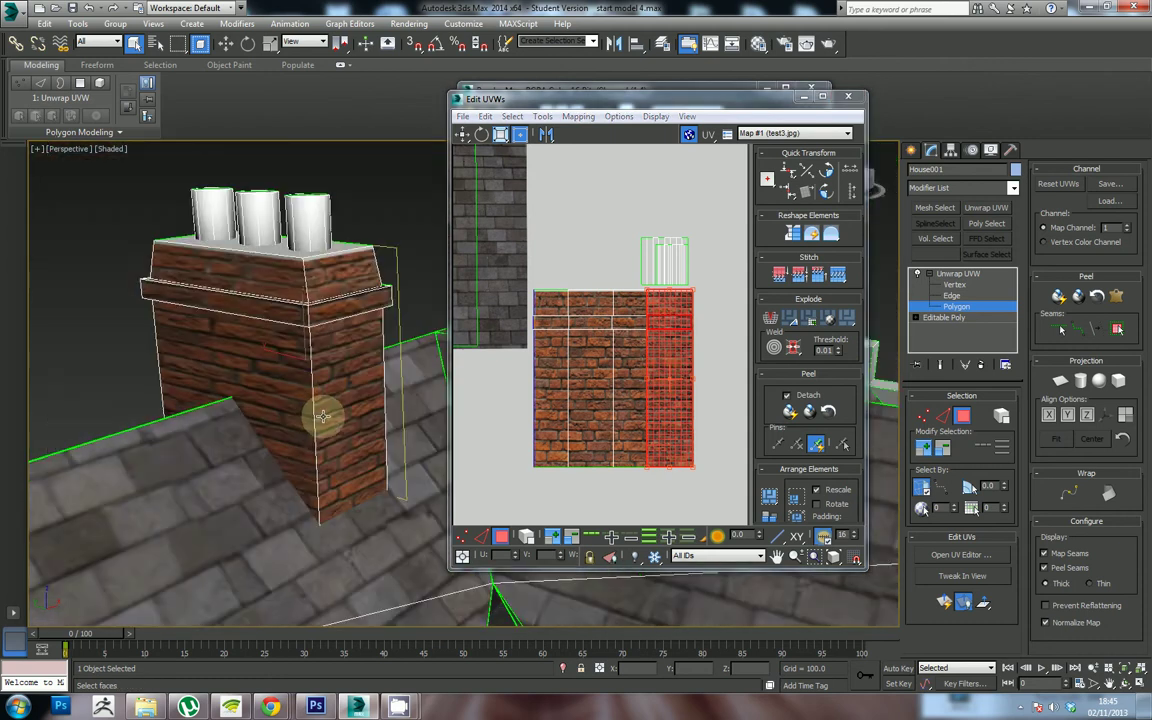
{"action": "left_click", "coordinate": [294, 397]}
{"action": "left_click_drag", "start_coordinate": [262, 316], "coordinate": [260, 272]}
{"action": "scroll", "coordinate": [260, 272], "scroll_direction": "down", "scroll_amount": 10}
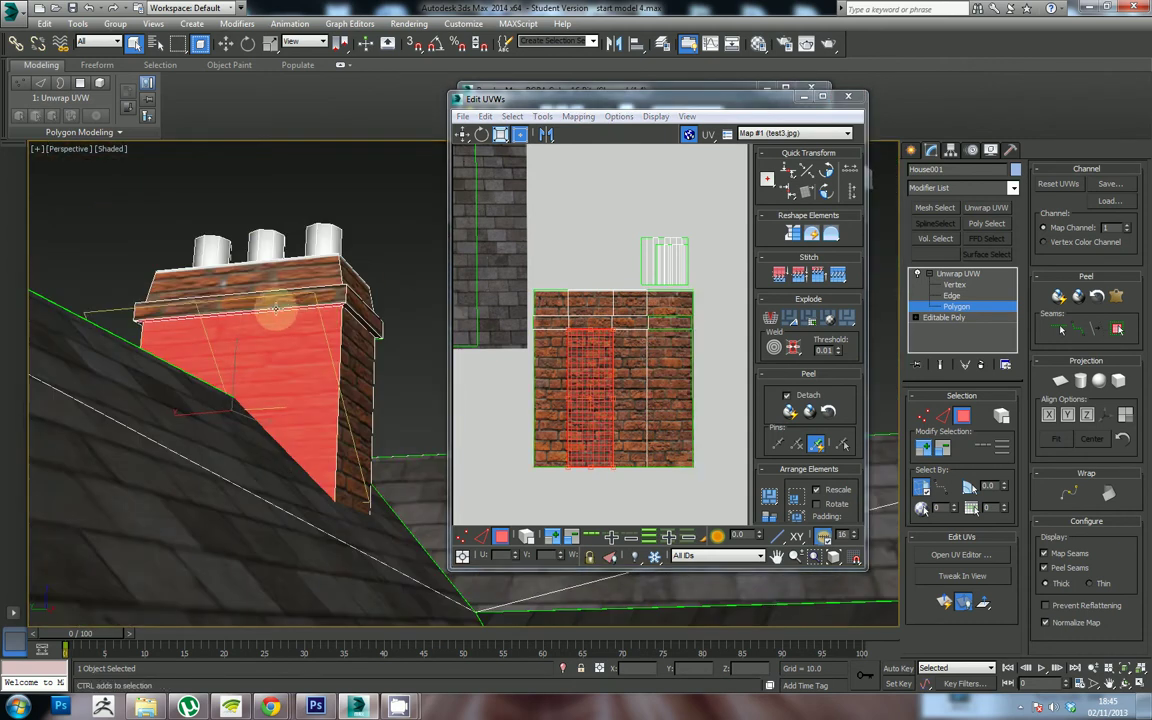
{"action": "left_click", "coordinate": [287, 301], "text": "ctrl"}
{"action": "left_click", "coordinate": [285, 278], "text": "ctrl"}
{"action": "left_click_drag", "start_coordinate": [254, 268], "coordinate": [262, 391]}
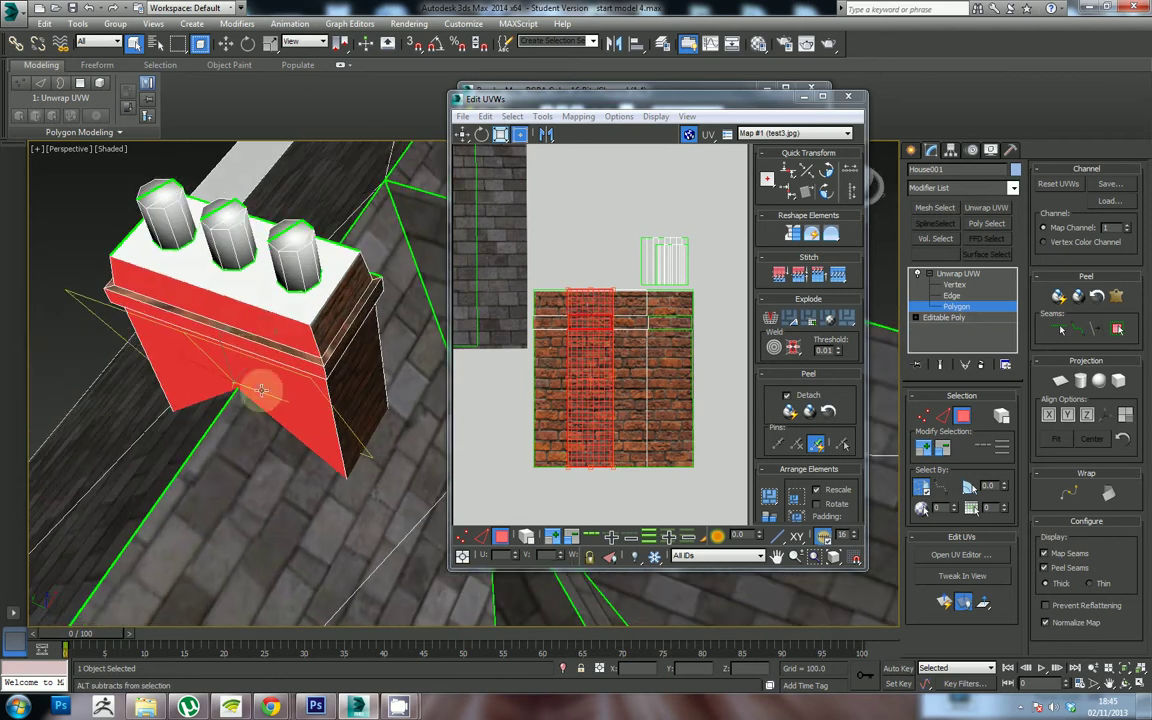
{"action": "left_click_drag", "start_coordinate": [258, 341], "coordinate": [257, 334]}
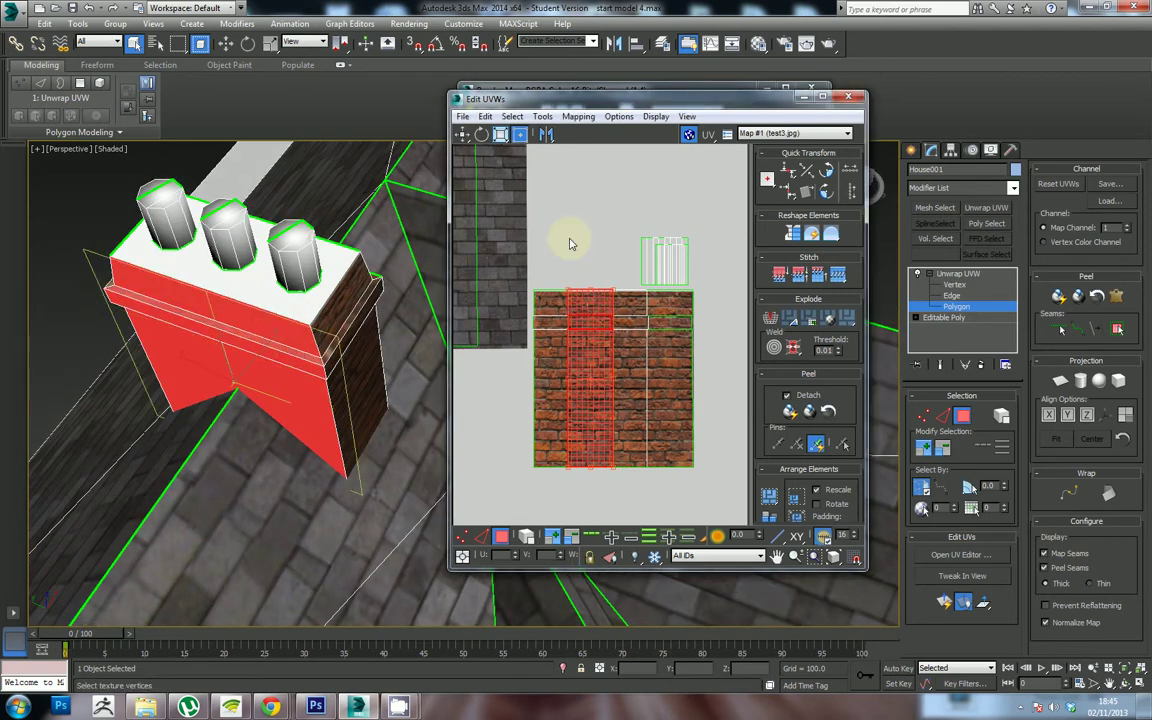
Step: Break the selected broad side off the chimney shell and stretch its UVs horizontally to the shell's far vertical edge
{"action": "left_click", "coordinate": [796, 350]}
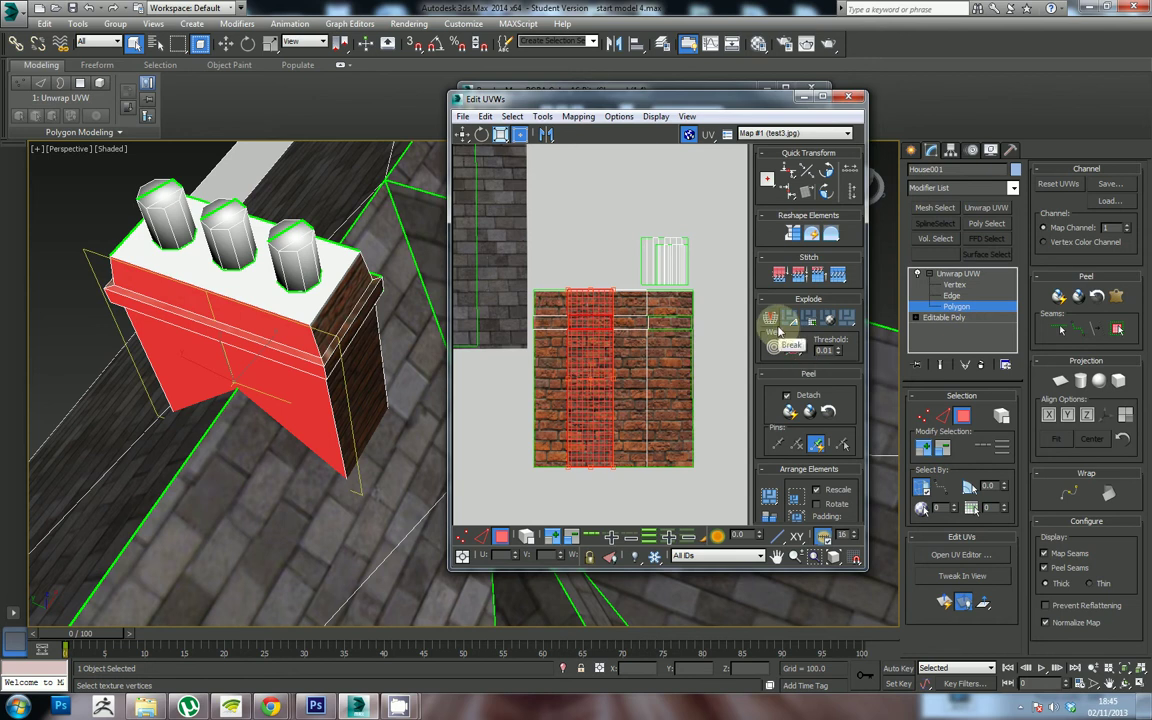
{"action": "mouse_move", "coordinate": [596, 386]}
{"action": "left_mouse_down"}
{"action": "mouse_move", "coordinate": [643, 352]}
{"action": "mouse_move", "coordinate": [627, 379]}
{"action": "mouse_move", "coordinate": [602, 368]}
{"action": "left_mouse_up"}
{"action": "key", "text": "ctrl+z"}
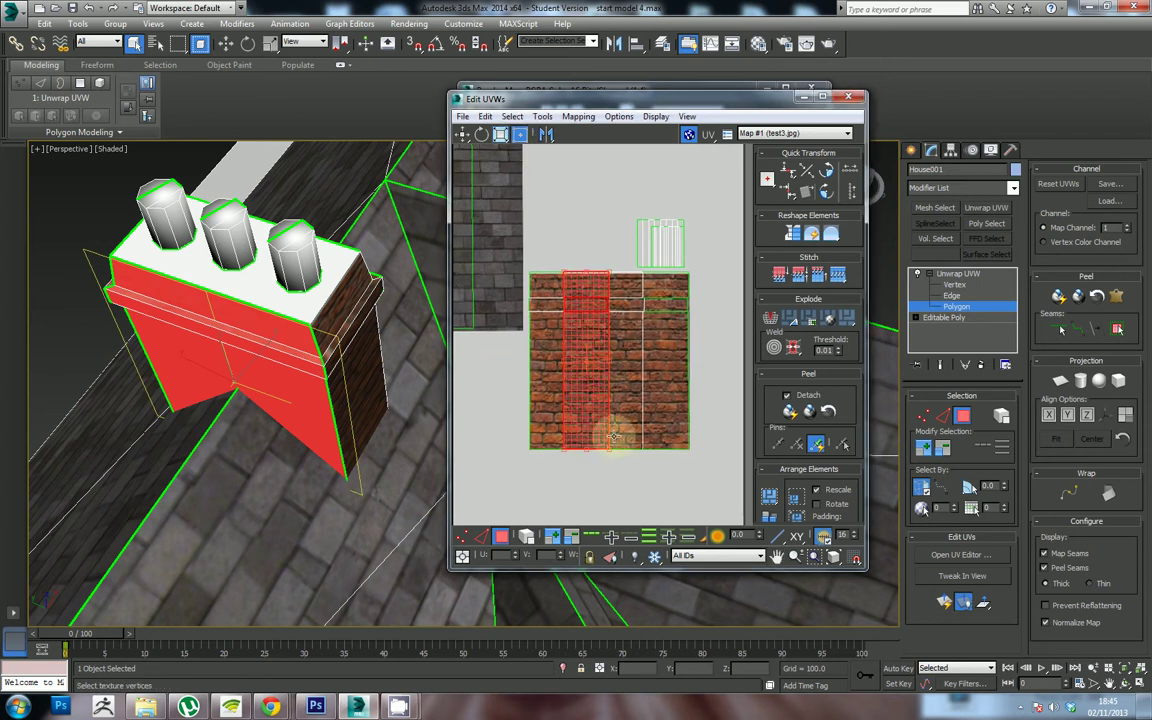
{"action": "left_click_drag", "start_coordinate": [610, 447], "coordinate": [651, 441]}
{"action": "left_click_drag", "start_coordinate": [260, 359], "coordinate": [308, 303]}
{"action": "left_click_drag", "start_coordinate": [653, 445], "coordinate": [678, 447]}
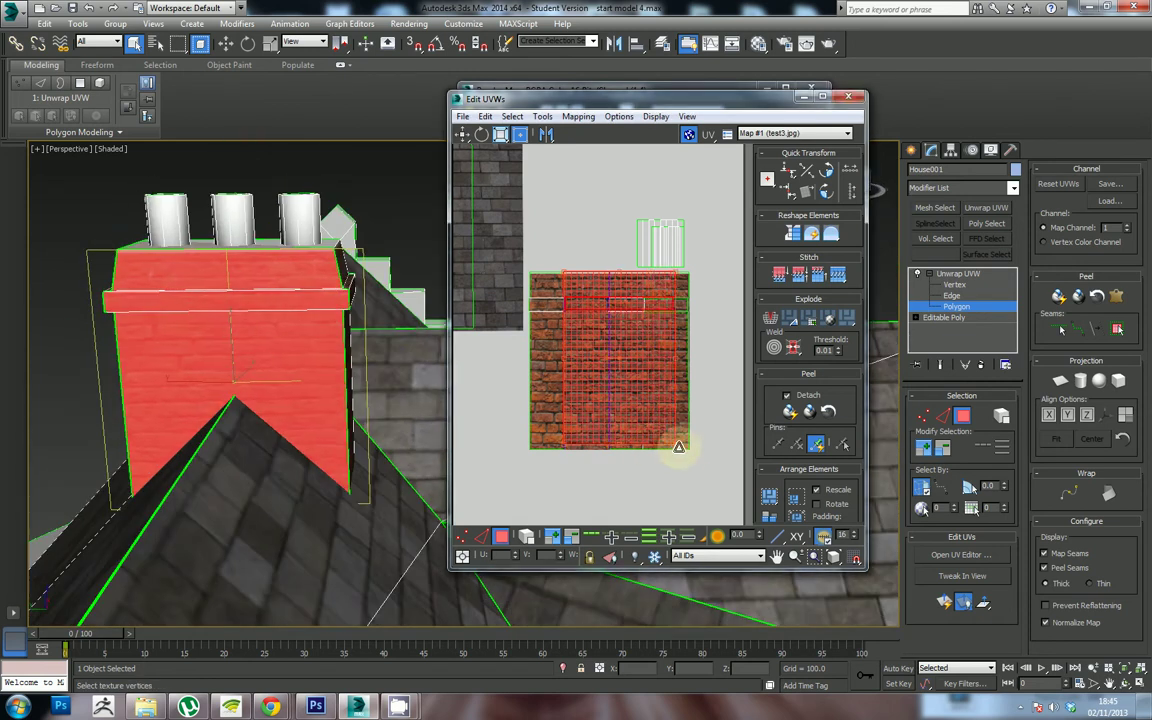
{"action": "left_click_drag", "start_coordinate": [643, 386], "coordinate": [647, 391]}
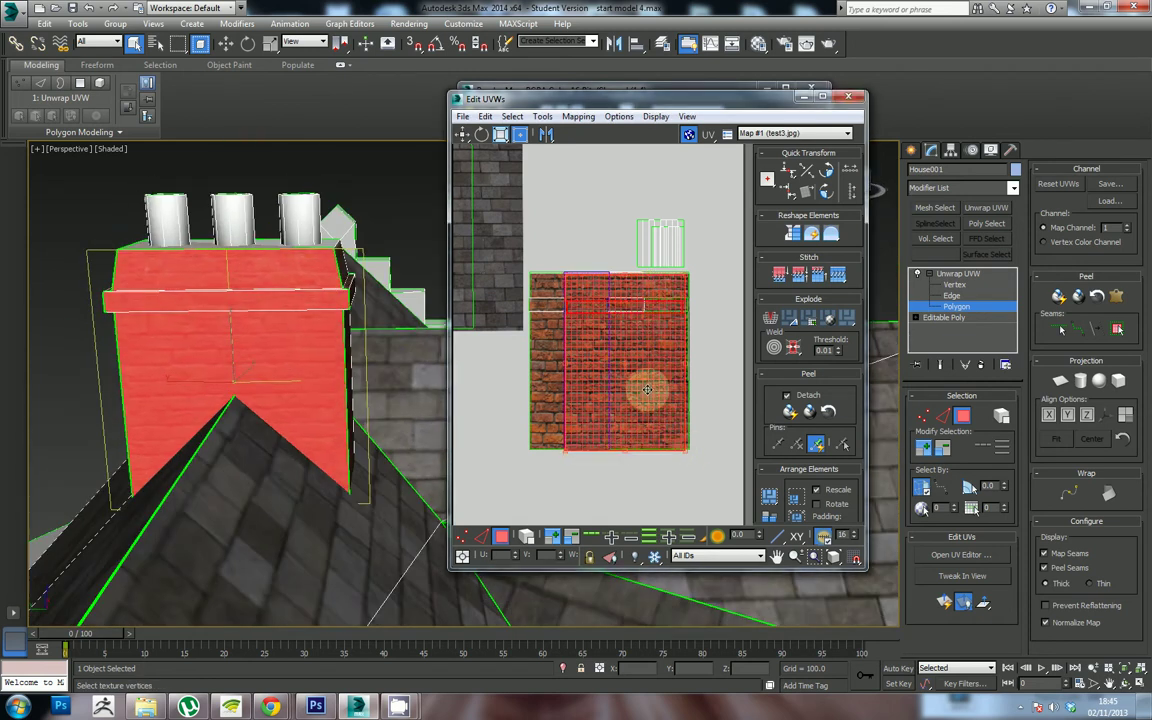
Step: Clear the selection and select the chimney's opposite broad side, including its main wall face and the trim faces above it
{"action": "left_click_drag", "start_coordinate": [355, 411], "coordinate": [45, 296]}
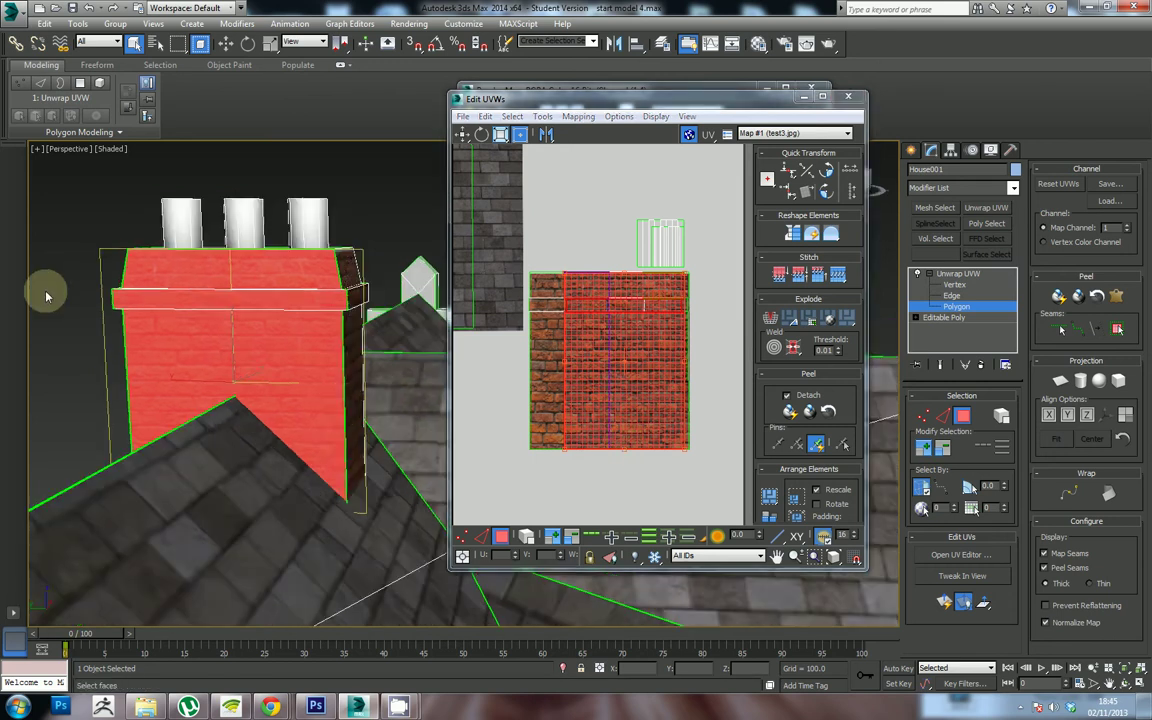
{"action": "left_click", "coordinate": [47, 280]}
{"action": "left_click_drag", "start_coordinate": [231, 344], "coordinate": [385, 338]}
{"action": "left_click", "coordinate": [373, 316]}
{"action": "scroll", "coordinate": [378, 308], "scroll_direction": "up", "scroll_amount": 2}
{"action": "scroll", "coordinate": [379, 308], "scroll_direction": "up", "scroll_amount": 1}
{"action": "scroll", "coordinate": [692, 350], "scroll_direction": "up", "scroll_amount": 3}
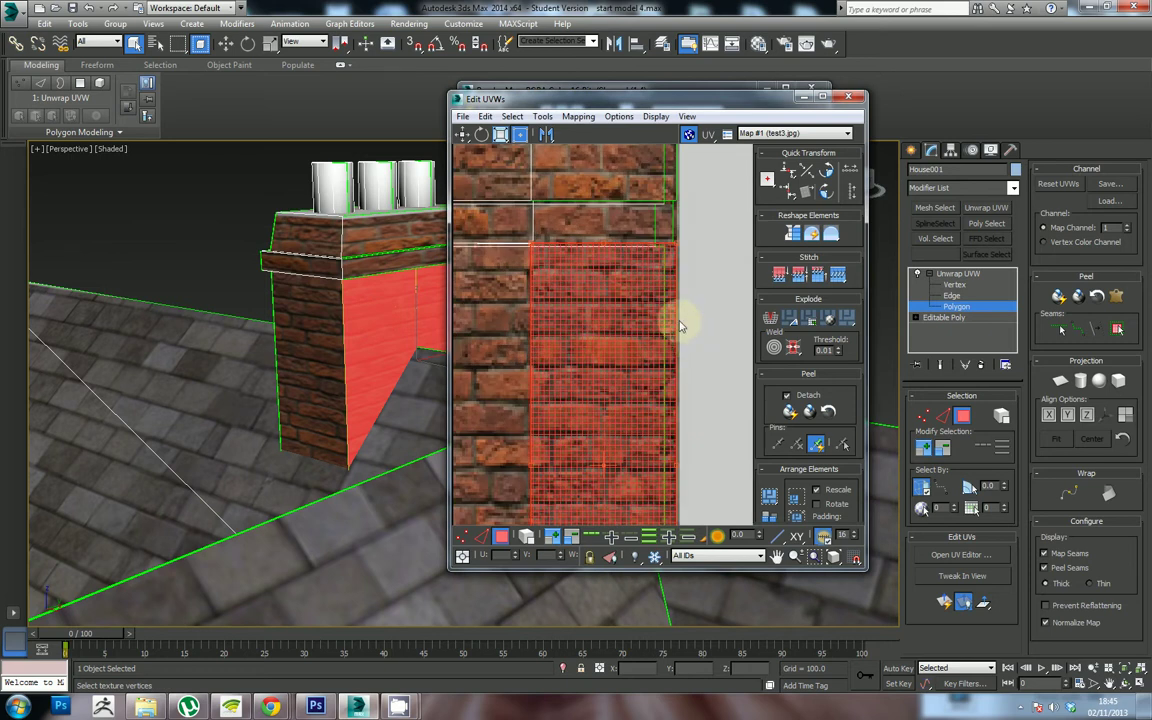
{"action": "left_click_drag", "start_coordinate": [681, 316], "coordinate": [694, 360]}
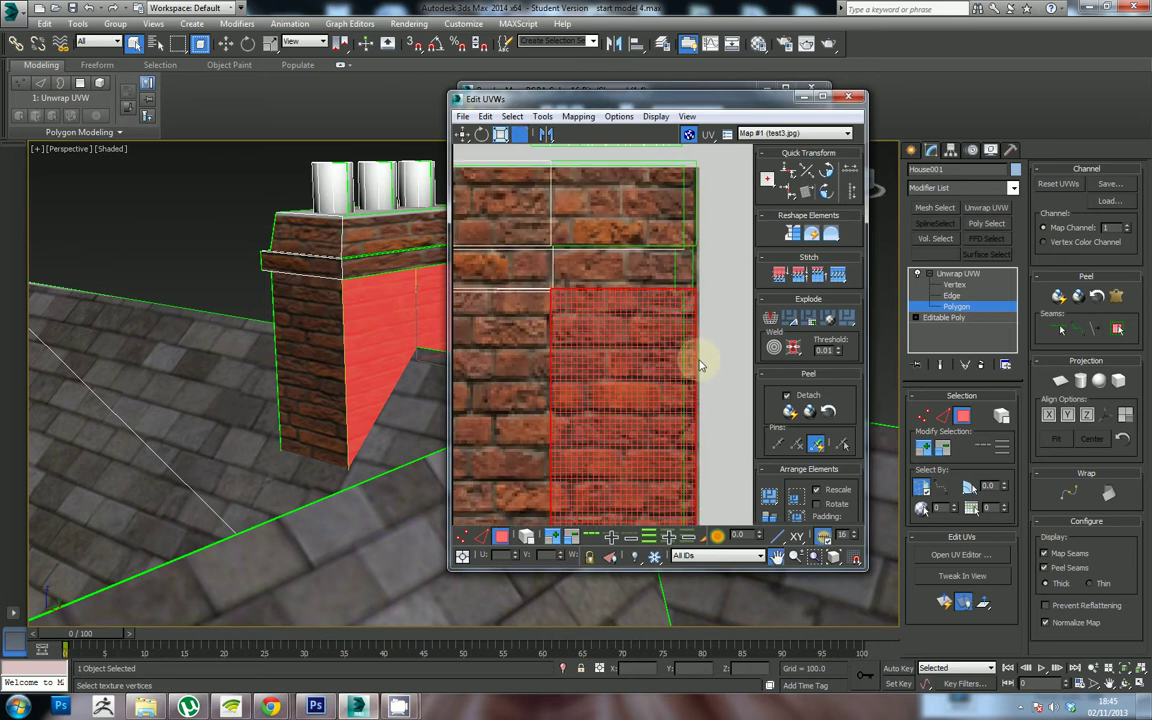
{"action": "left_click", "coordinate": [683, 275], "text": "ctrl"}
{"action": "left_click_drag", "start_coordinate": [420, 290], "coordinate": [217, 358]}
{"action": "left_click", "coordinate": [378, 283], "text": "ctrl"}
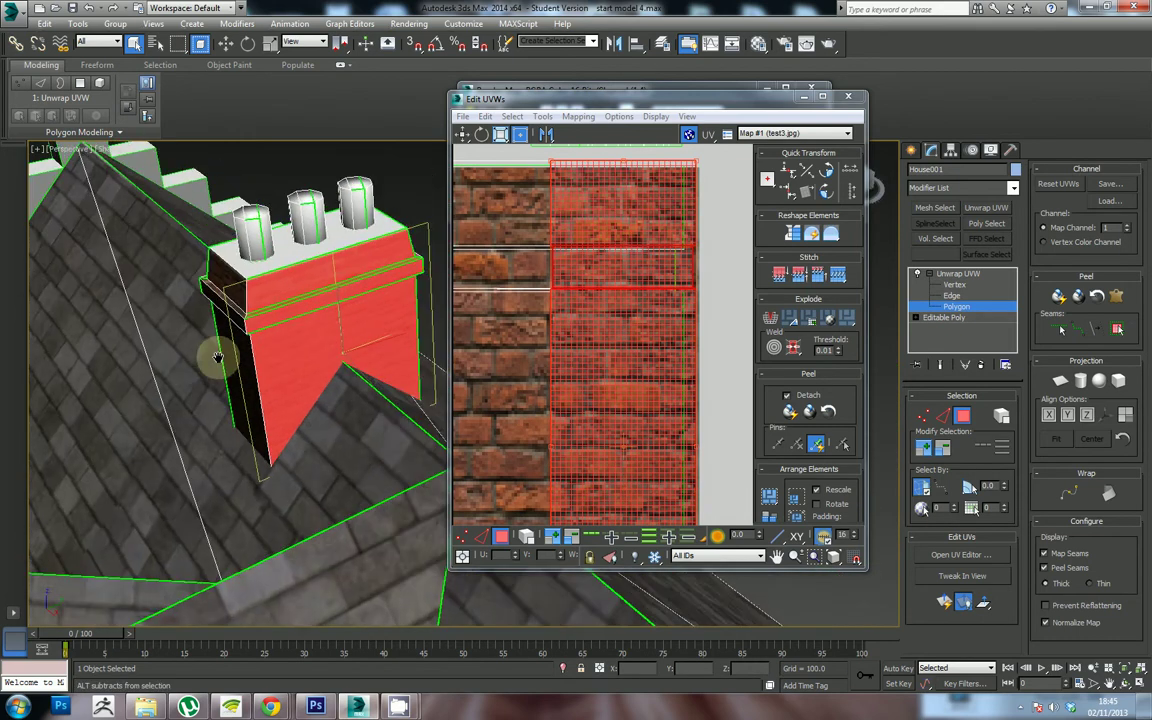
Step: Break the opposite broad side off the shell, widen its UVs across the full brick texture, and deselect it
{"action": "scroll", "coordinate": [645, 325], "scroll_direction": "down", "scroll_amount": 4}
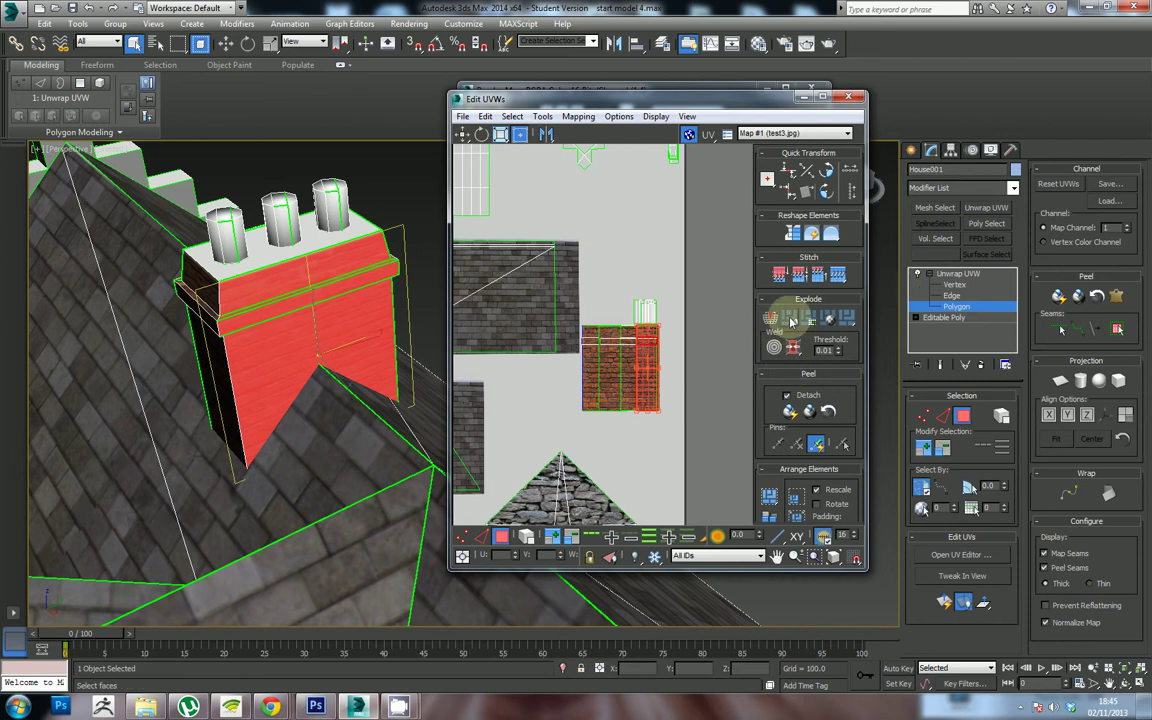
{"action": "scroll", "coordinate": [631, 418], "scroll_direction": "up", "scroll_amount": 3}
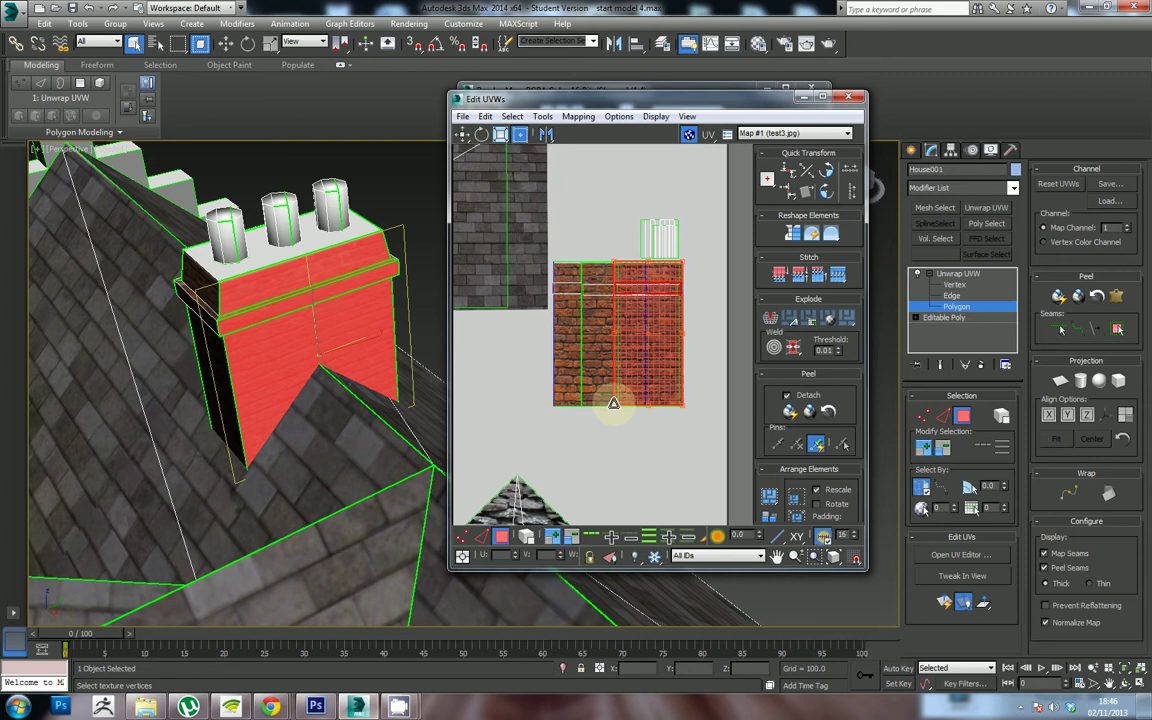
{"action": "left_click_drag", "start_coordinate": [614, 403], "coordinate": [554, 405]}
{"action": "left_click", "coordinate": [408, 258]}
Step: Examine the brick texture on the chimney and the textured cottage from several angles and distances
{"action": "left_click_drag", "start_coordinate": [258, 387], "coordinate": [370, 348]}
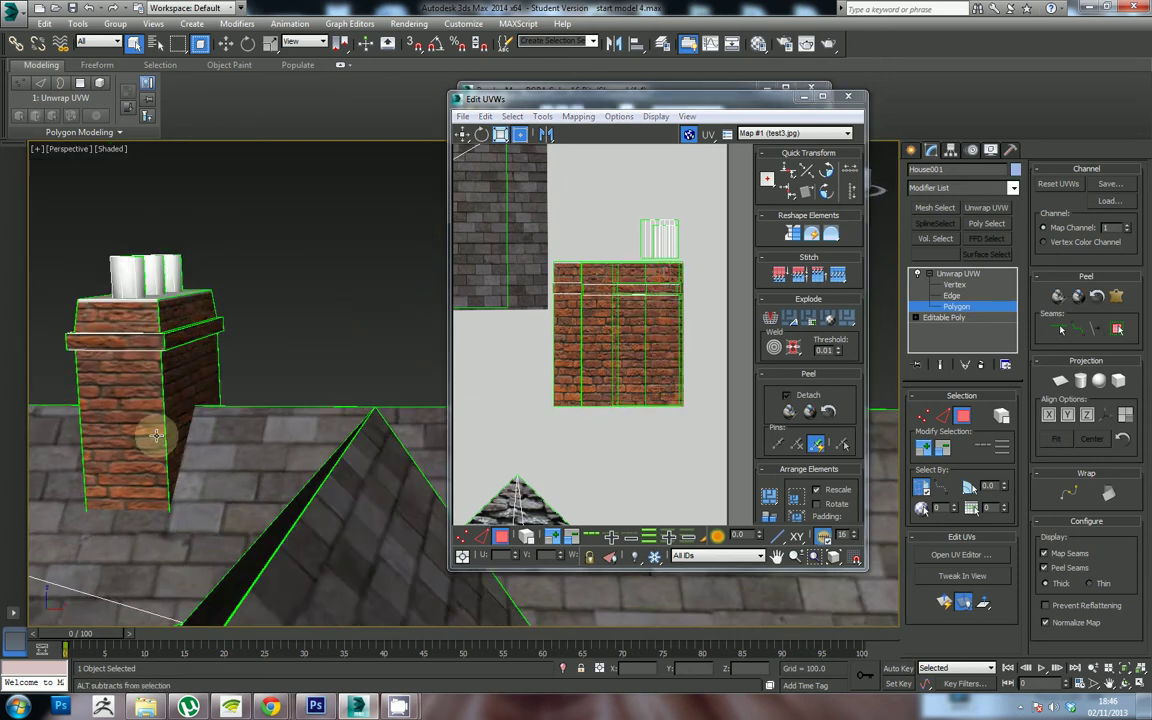
{"action": "left_click_drag", "start_coordinate": [155, 435], "coordinate": [309, 375]}
{"action": "scroll", "coordinate": [309, 375], "scroll_direction": "up", "scroll_amount": 5}
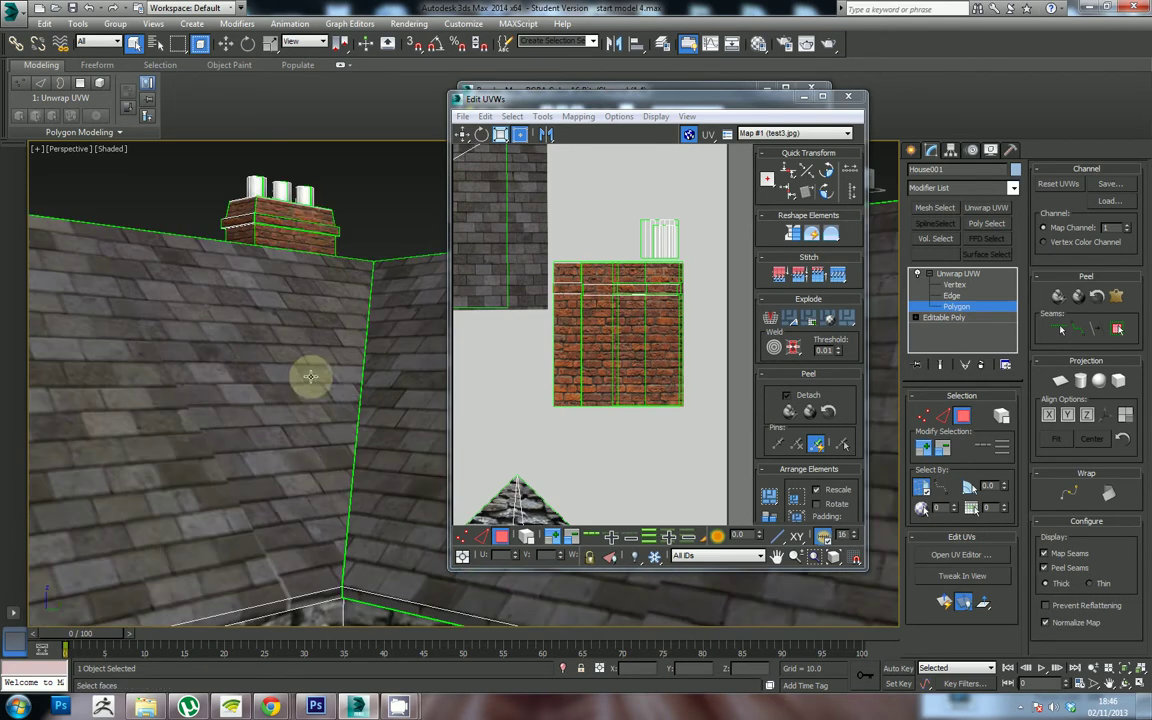
{"action": "left_click", "coordinate": [319, 224]}
{"action": "left_click", "coordinate": [318, 230]}
{"action": "scroll", "coordinate": [334, 368], "scroll_direction": "down", "scroll_amount": 8}
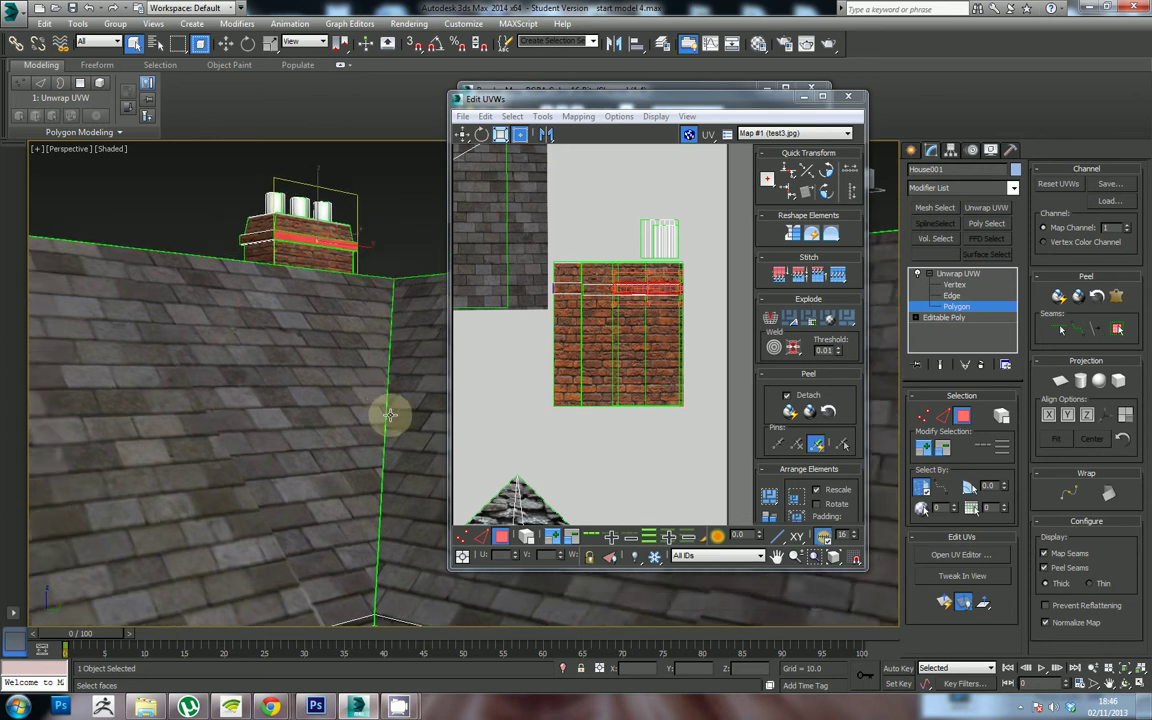
{"action": "scroll", "coordinate": [215, 468], "scroll_direction": "down", "scroll_amount": 3}
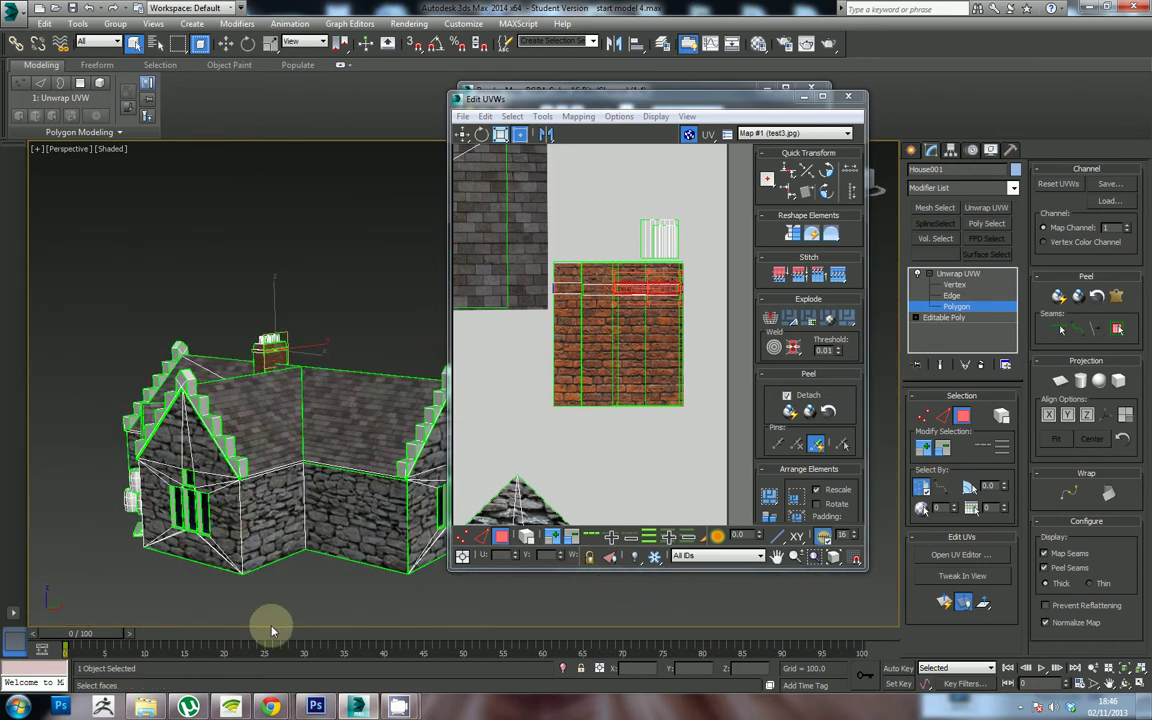
{"action": "left_click", "coordinate": [285, 594]}
{"action": "left_click_drag", "start_coordinate": [265, 592], "coordinate": [344, 492]}
{"action": "scroll", "coordinate": [330, 468], "scroll_direction": "down", "scroll_amount": 5}
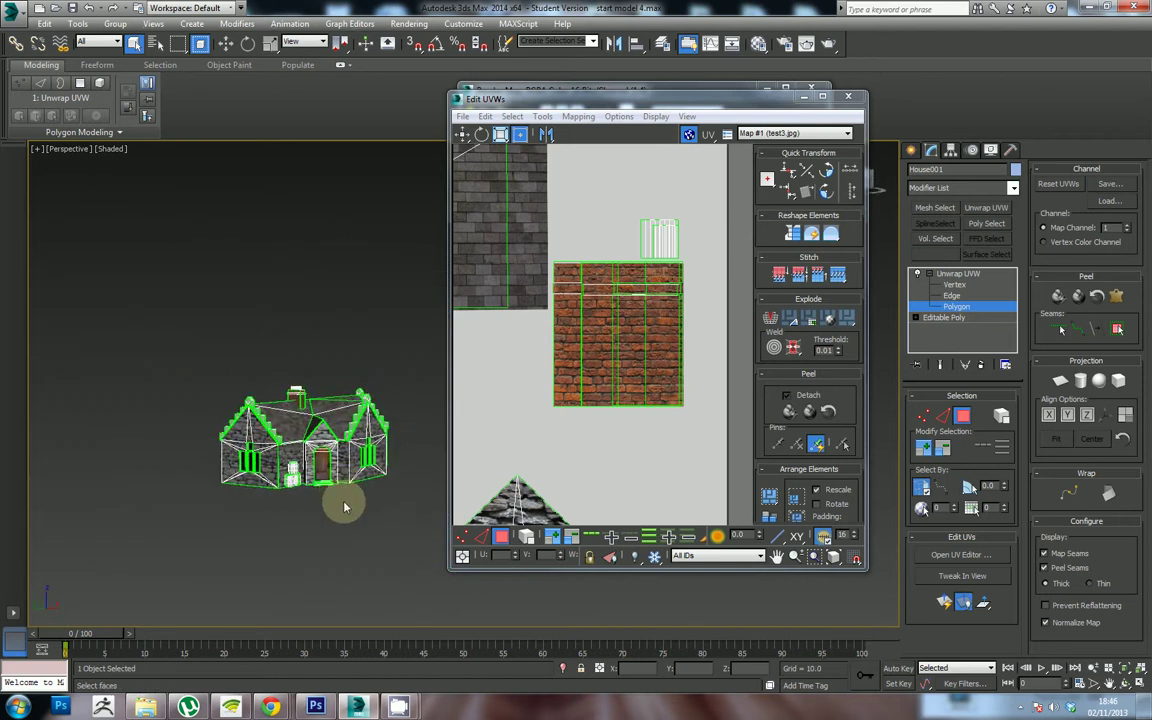
{"action": "scroll", "coordinate": [344, 507], "scroll_direction": "up", "scroll_amount": 5}
{"action": "scroll", "coordinate": [270, 482], "scroll_direction": "down", "scroll_amount": 3}
{"action": "left_click_drag", "start_coordinate": [270, 482], "coordinate": [95, 400]}
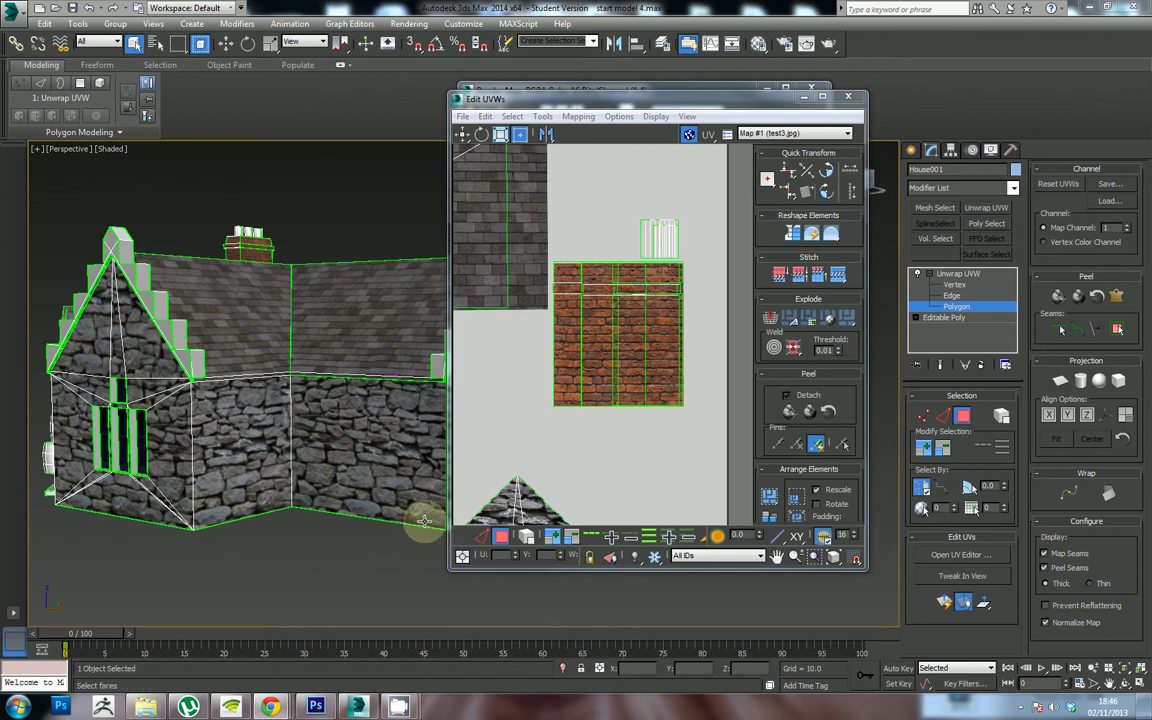
{"action": "left_click_drag", "start_coordinate": [304, 571], "coordinate": [346, 545]}
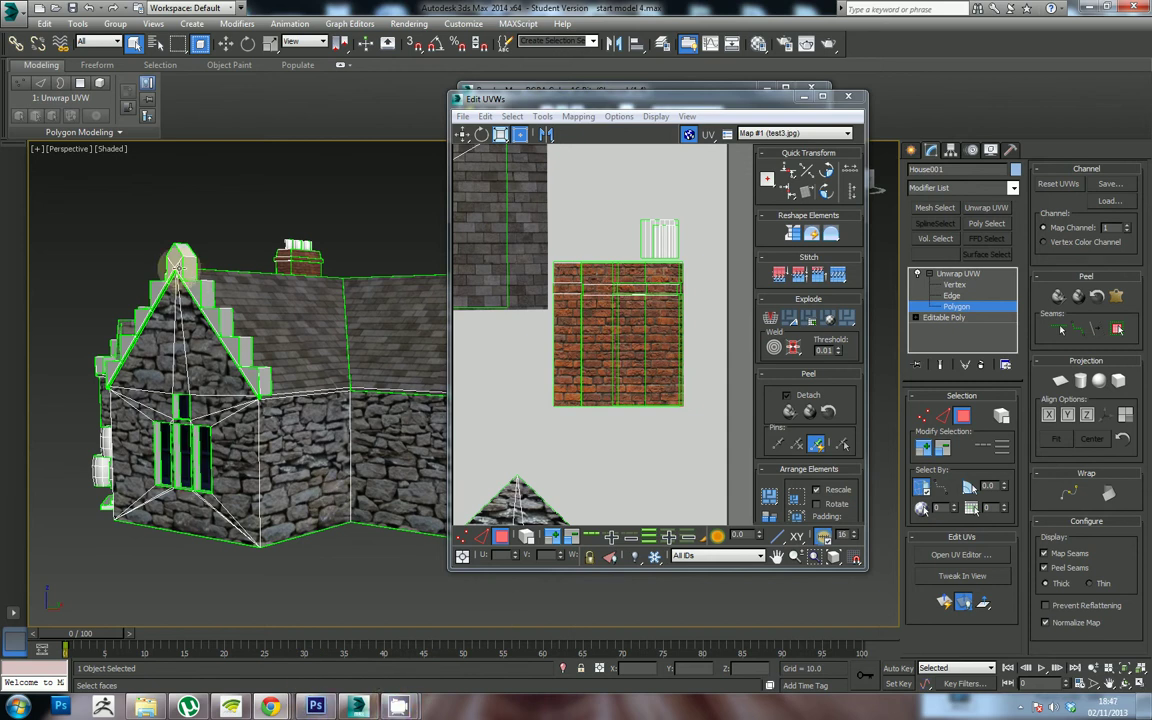
{"action": "left_click_drag", "start_coordinate": [226, 308], "coordinate": [219, 334]}
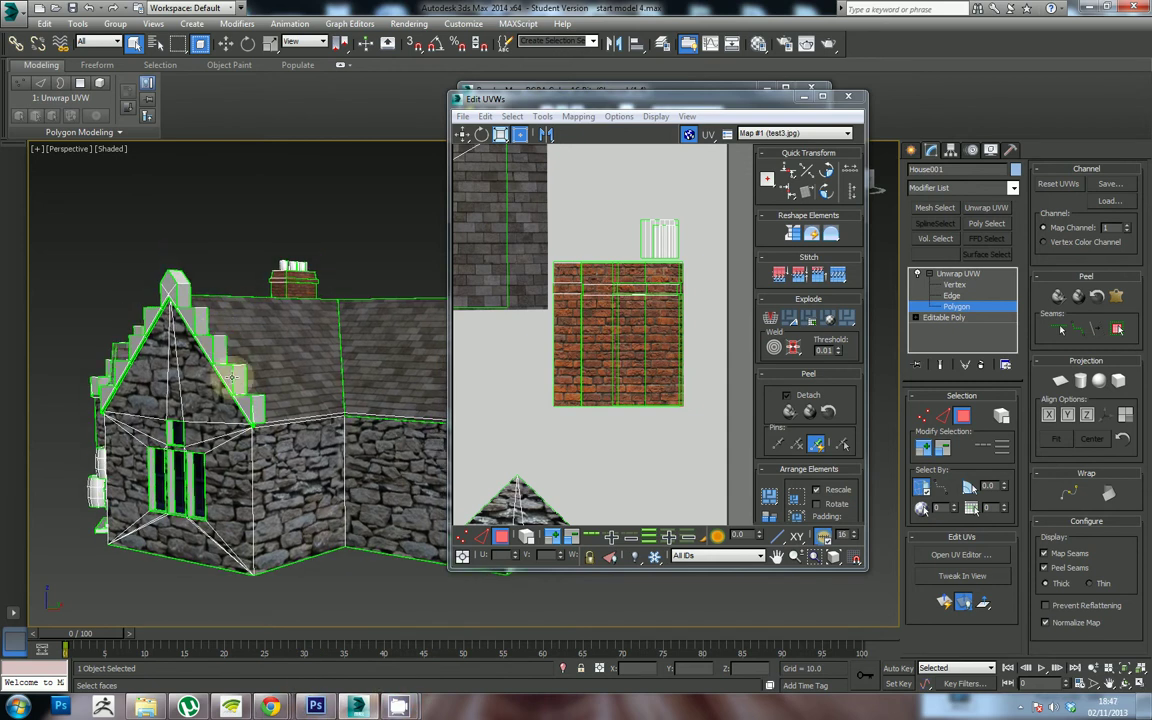
Step: Switch to Photoshop and show Layer 1, the UV layout, over the textures in test3.psd
{"action": "left_click", "coordinate": [357, 708]}
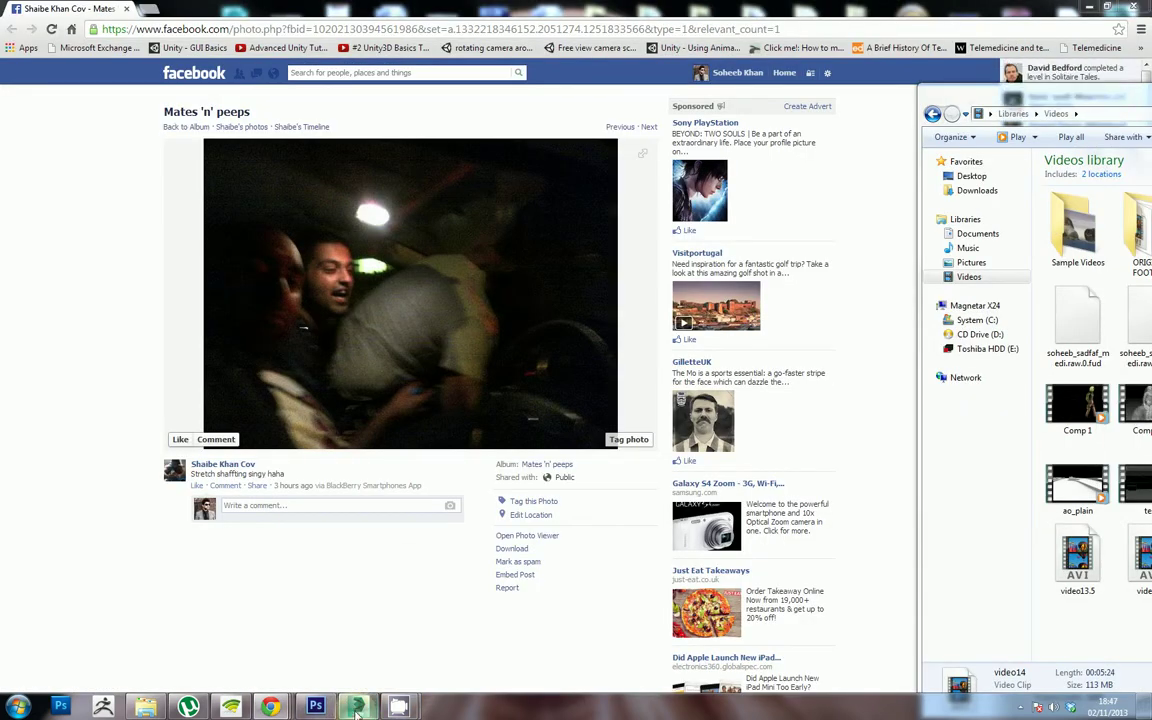
{"action": "left_click", "coordinate": [357, 708]}
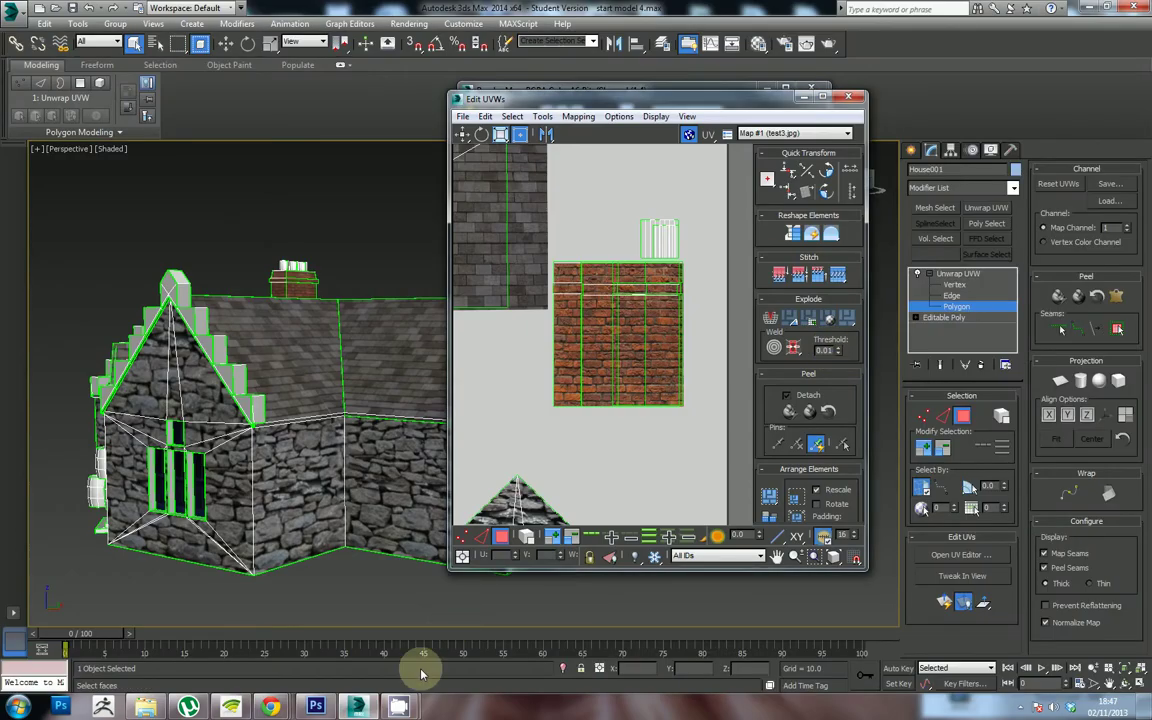
{"action": "mouse_move", "coordinate": [315, 708]}
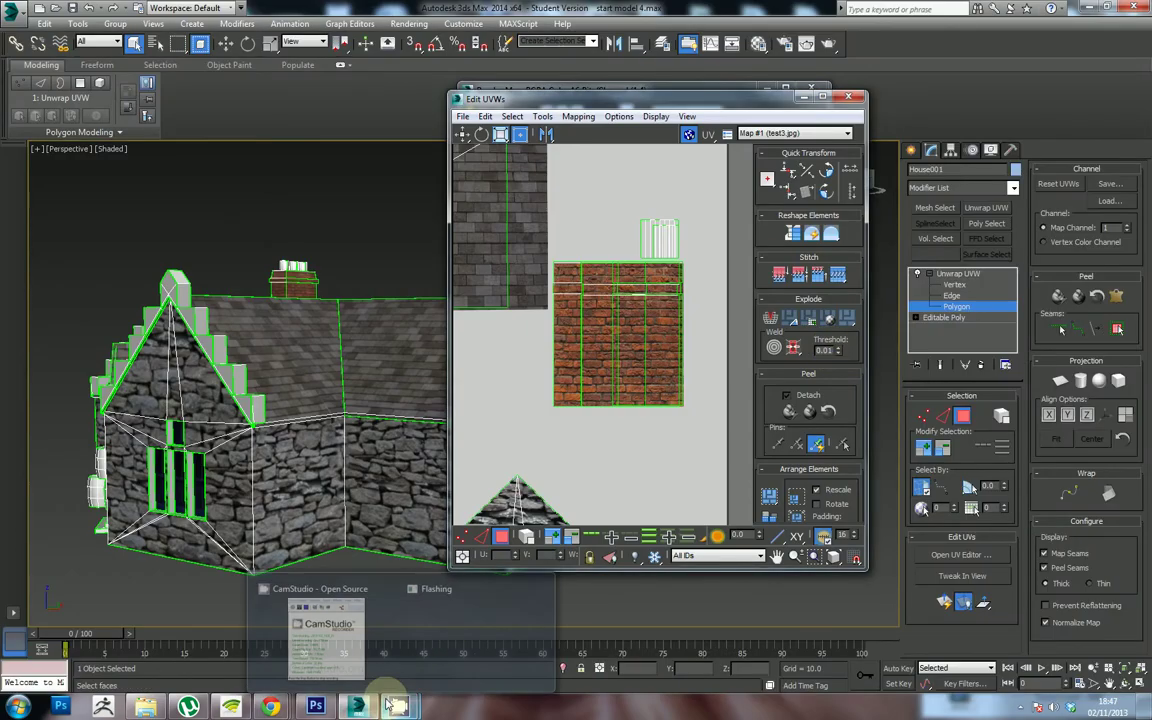
{"action": "left_click", "coordinate": [318, 707]}
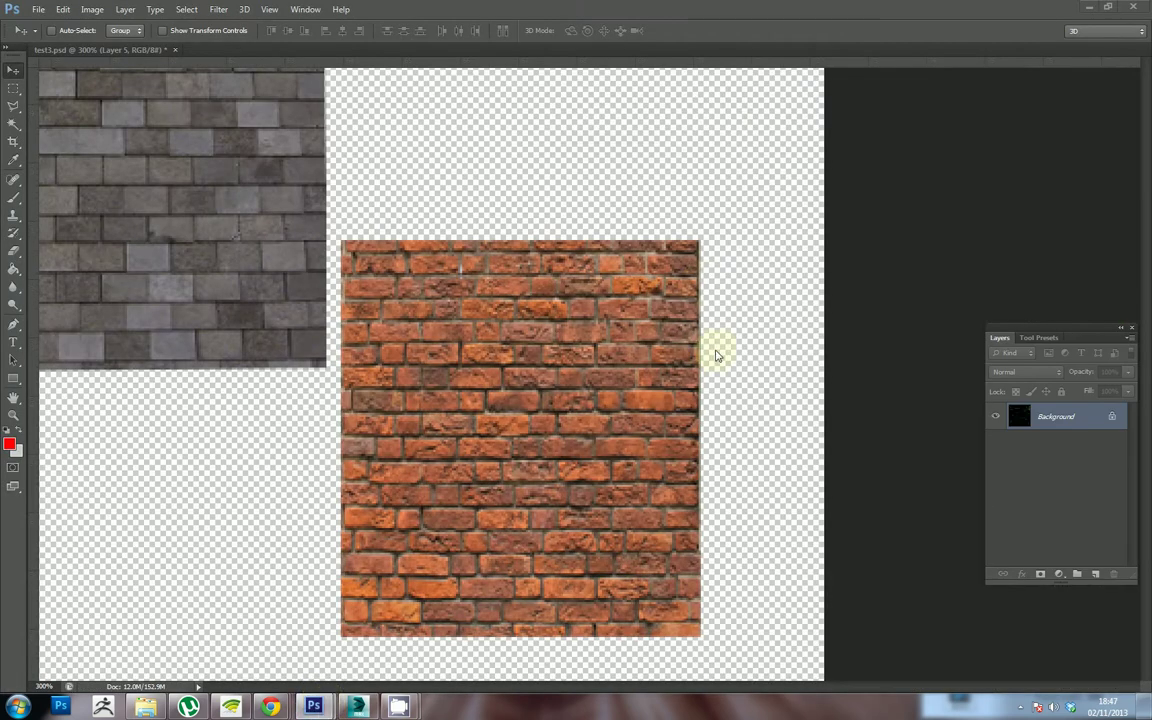
{"action": "left_click", "coordinate": [995, 496]}
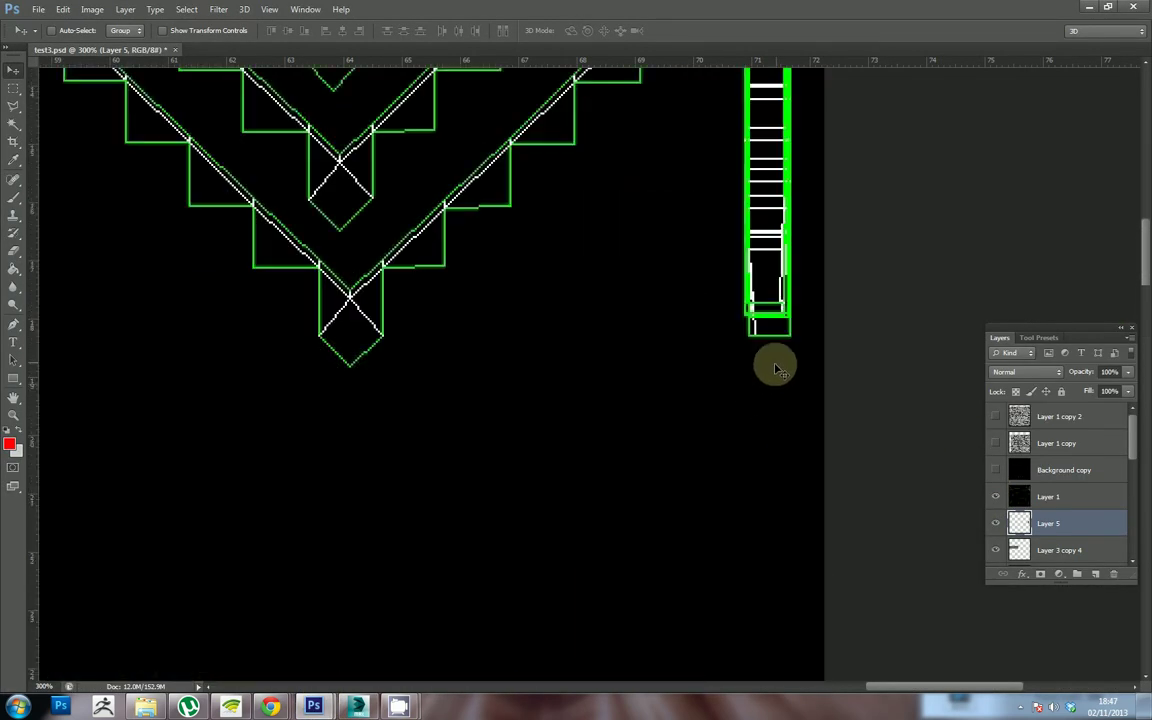
{"action": "scroll", "coordinate": [775, 372], "scroll_direction": "up", "scroll_amount": 2}
{"action": "key", "text": "ctrl+minus"}
{"action": "key", "text": "ctrl+minus"}
{"action": "key", "text": "ctrl+minus"}
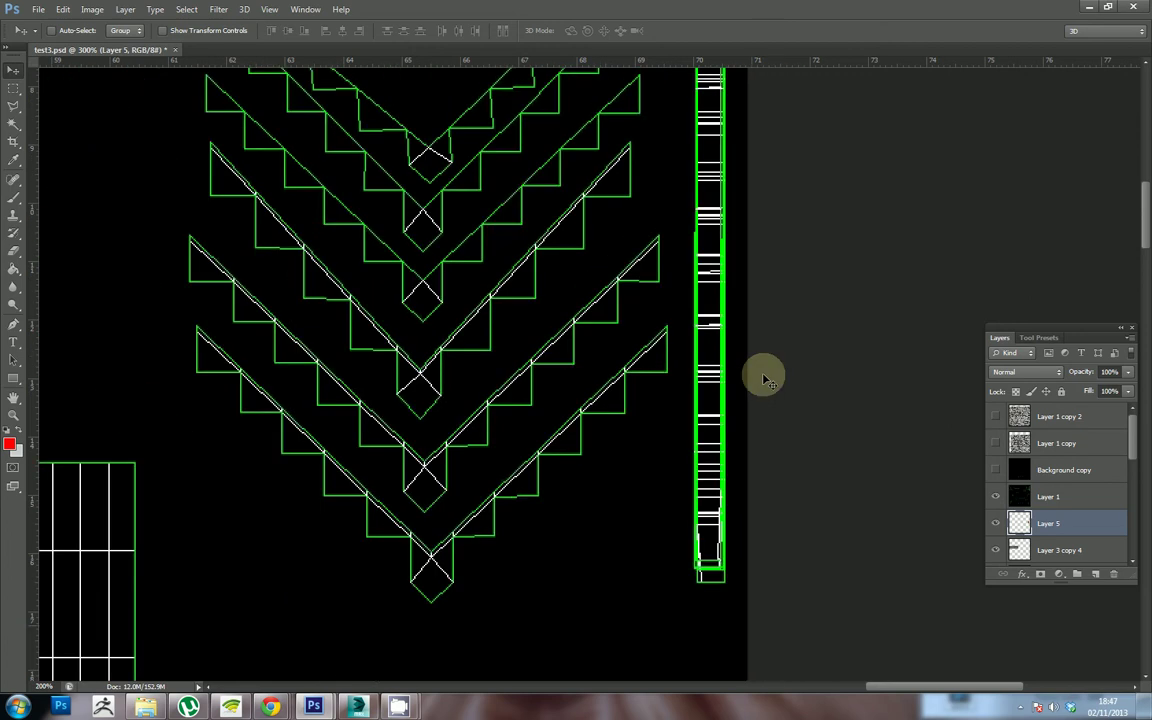
{"action": "key", "text": "ctrl+v"}
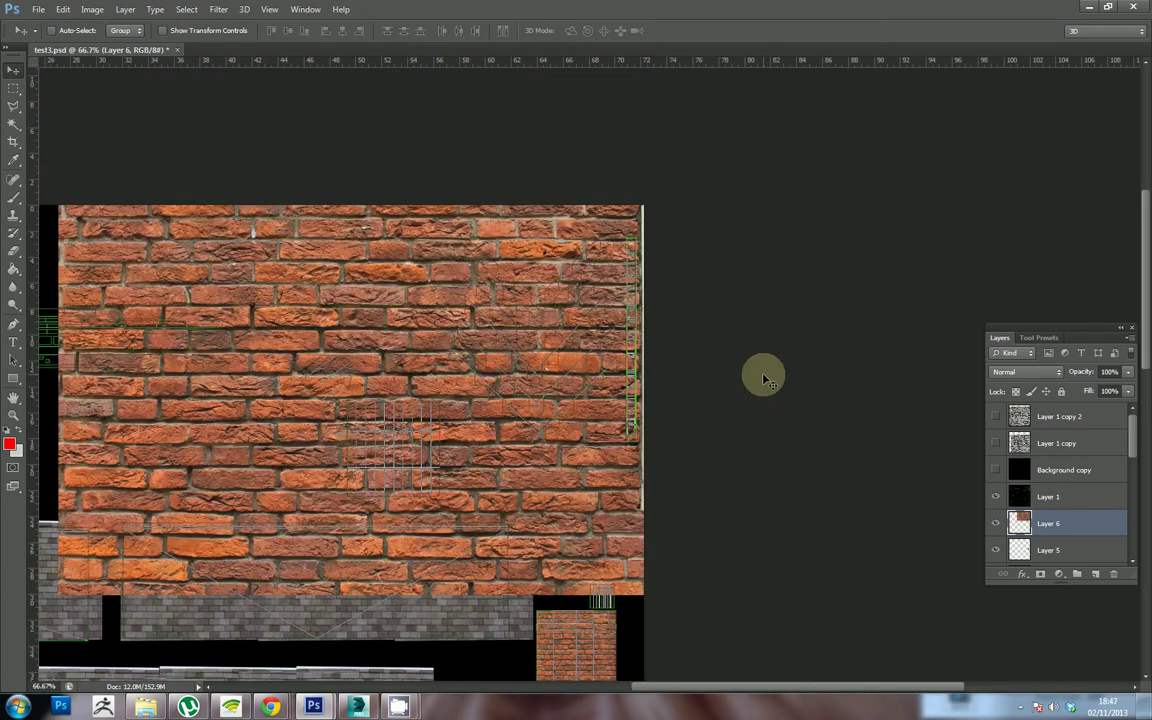
{"action": "key", "text": "ctrl+z"}
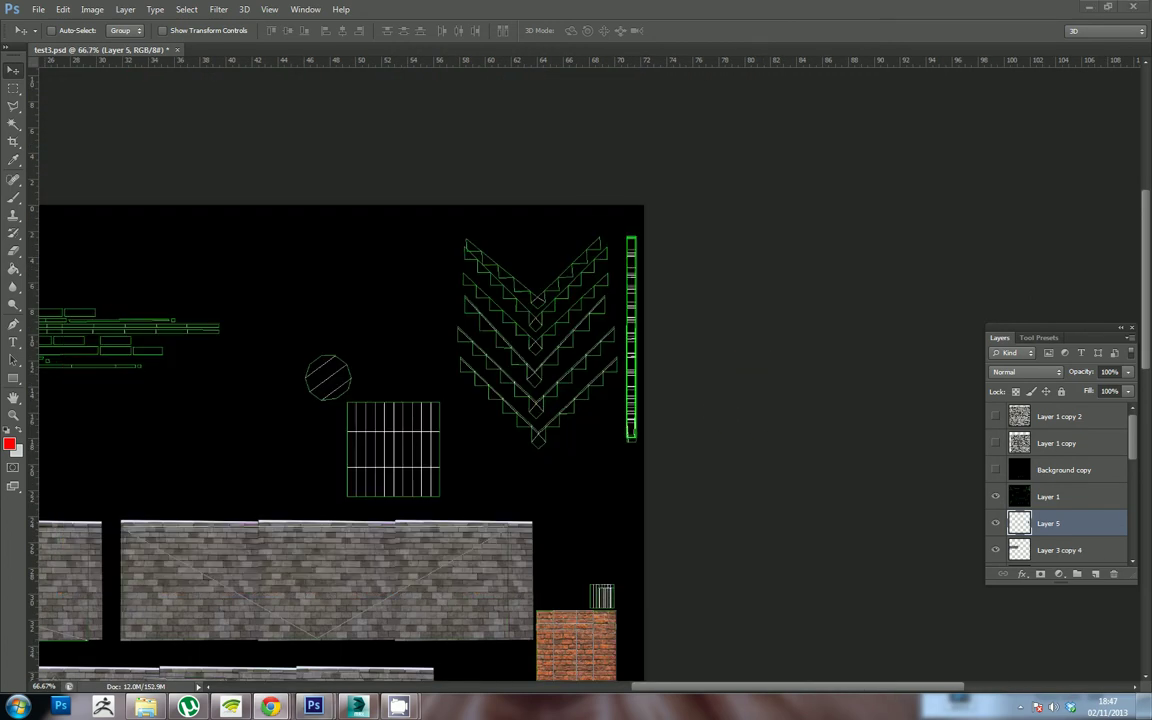
Step: Copy the stained concrete image from the web browser and paste it into test3.psd as a layer above Layer 5
{"action": "right_click", "coordinate": [416, 267]}
{"action": "left_click", "coordinate": [514, 352]}
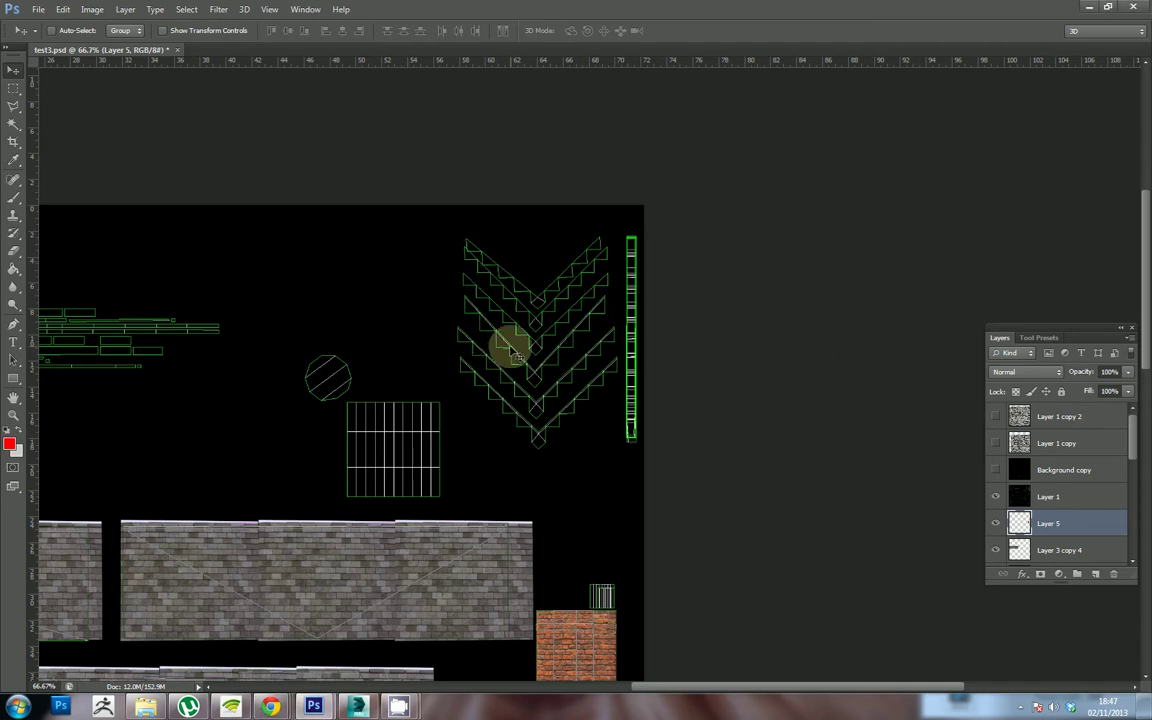
{"action": "key", "text": "ctrl+v"}
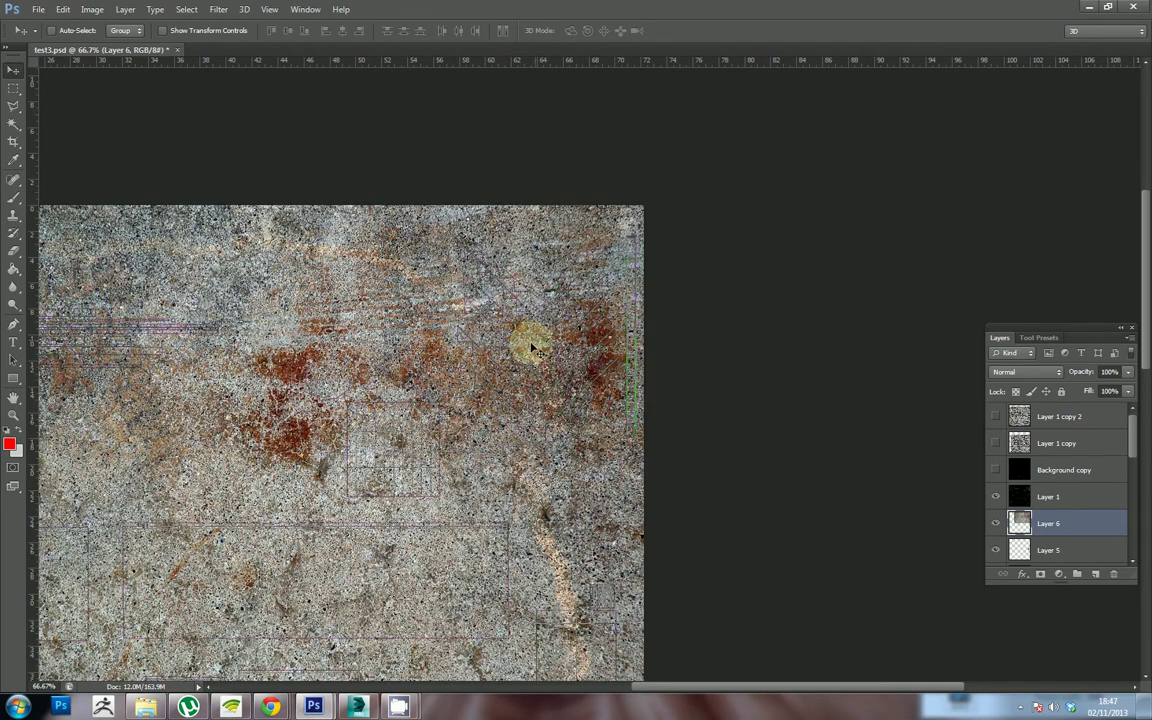
Step: Scale the concrete layer to about 26.19% width and 53.95% height so it covers the stepped gable pieces and the narrow strip beside them
{"action": "key", "text": "ctrl+minus"}
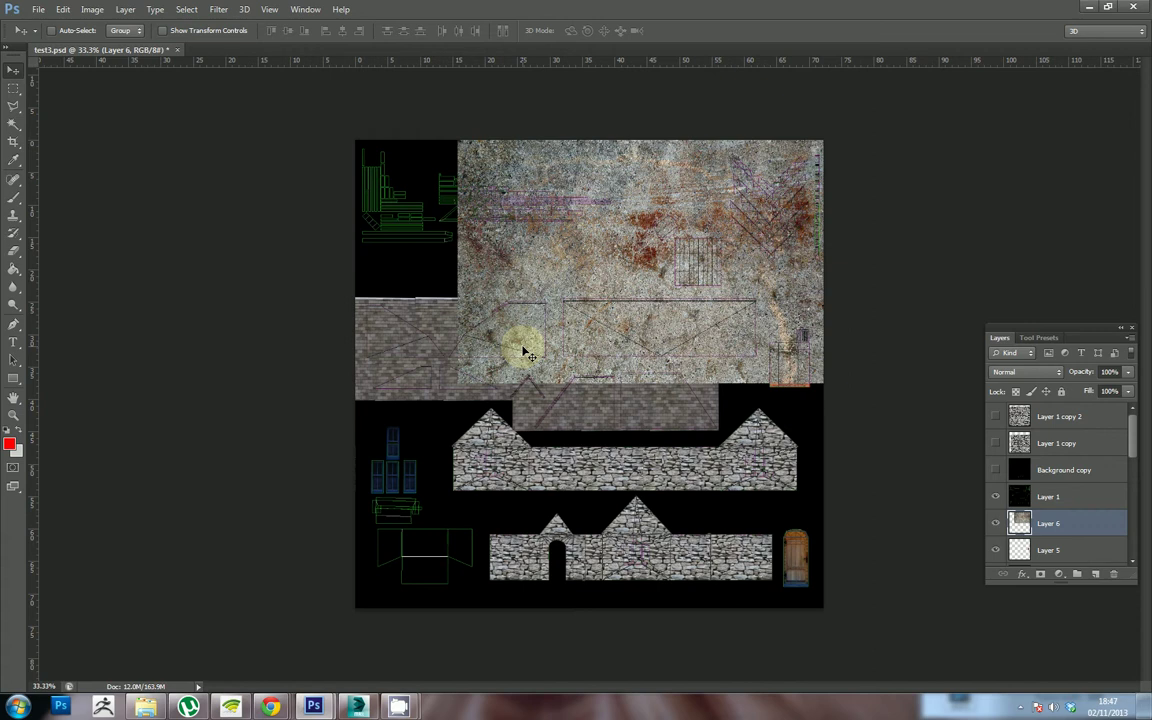
{"action": "key", "text": "ctrl+t"}
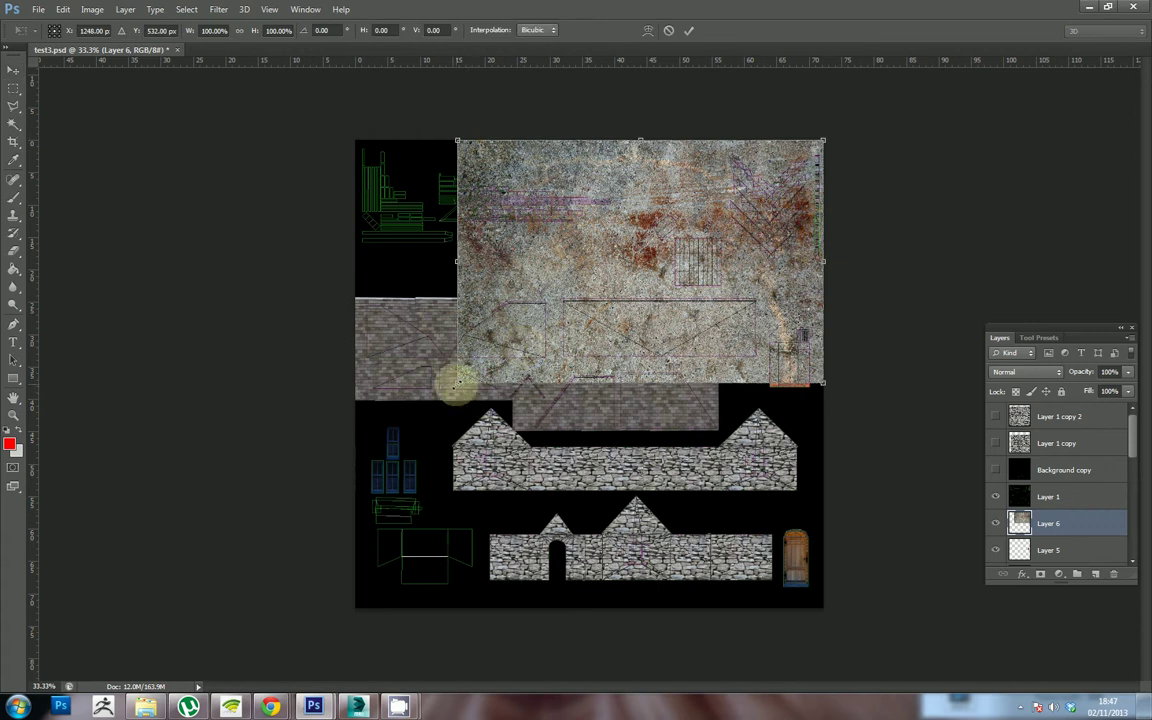
{"action": "left_click_drag", "start_coordinate": [457, 382], "coordinate": [727, 274]}
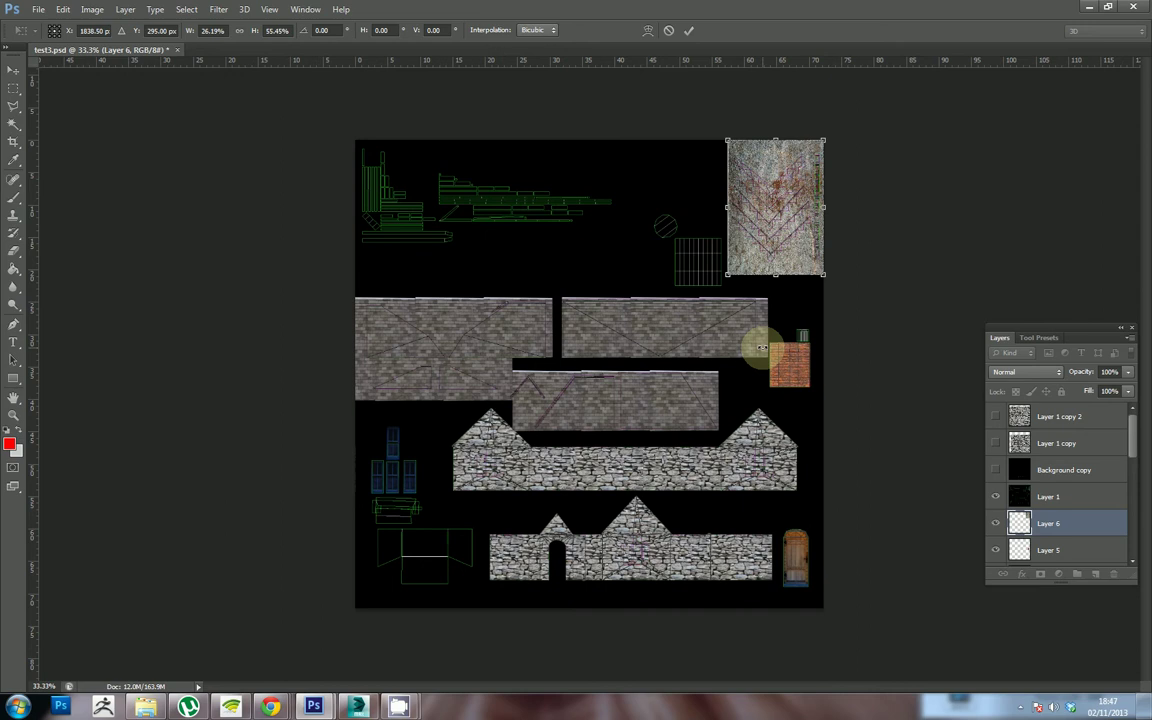
{"action": "key", "text": "ctrl+plus"}
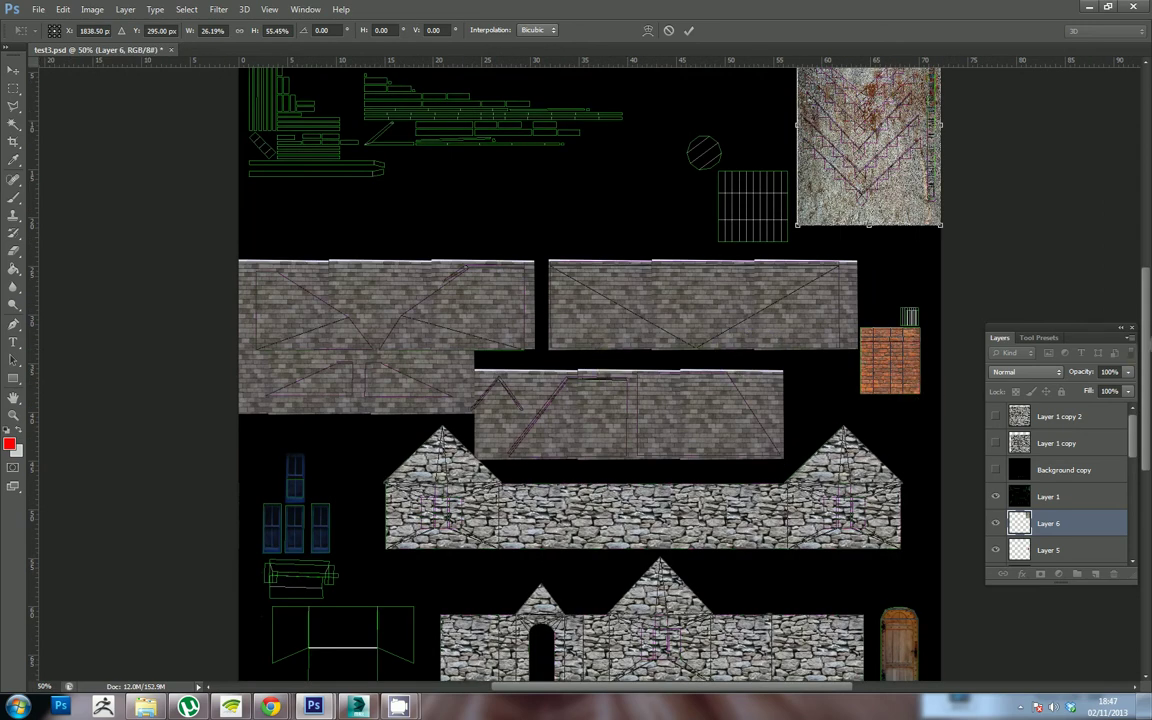
{"action": "left_click_drag", "start_coordinate": [1145, 333], "coordinate": [1118, 249]}
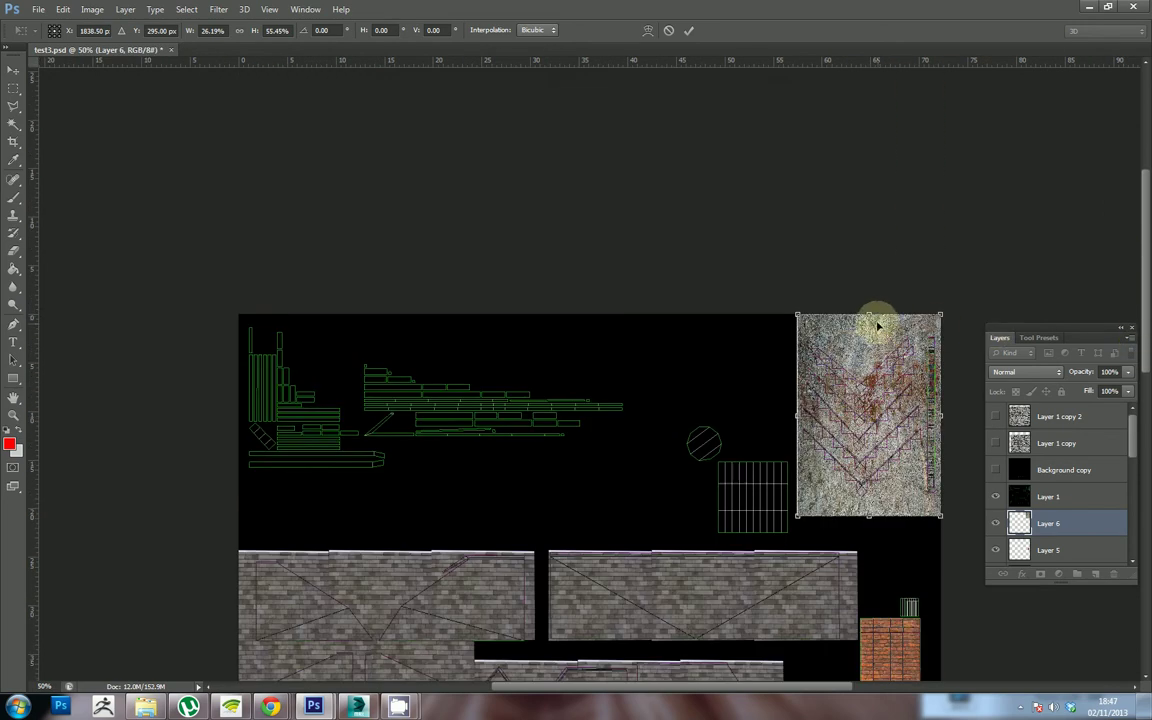
{"action": "left_click_drag", "start_coordinate": [870, 316], "coordinate": [868, 320]}
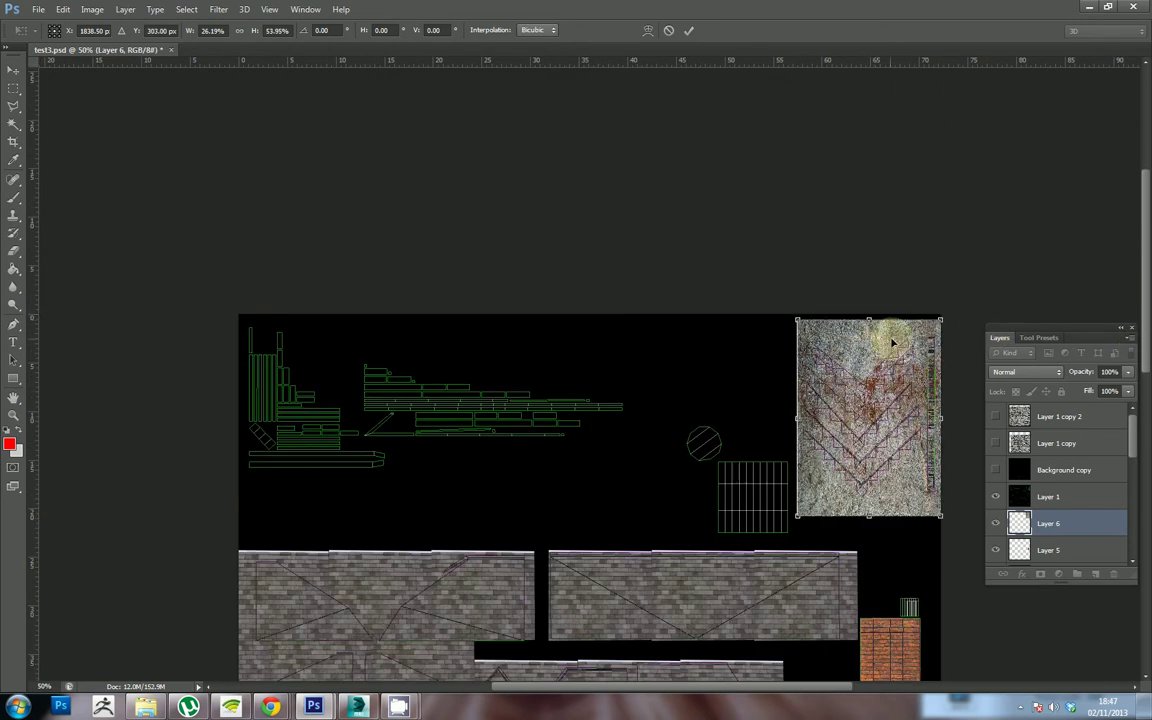
{"action": "key", "text": "Return"}
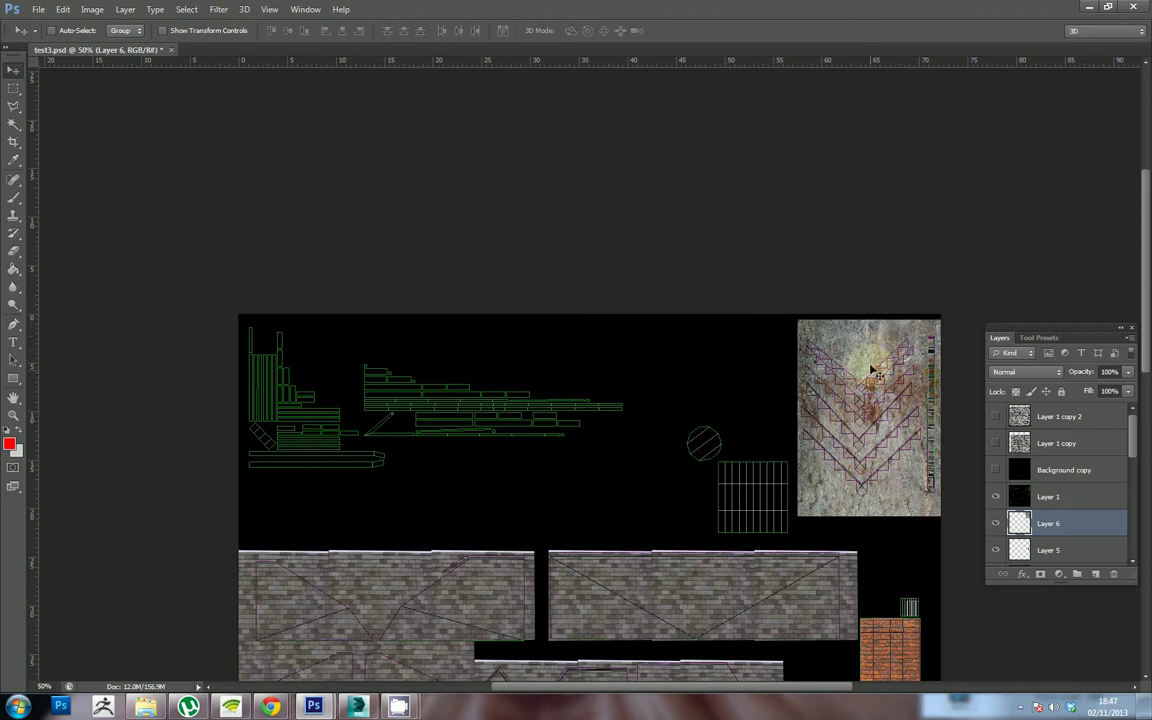
Step: Duplicate the concrete patch twice, side by side over the long strips at the UV layout's upper left, and widen the copies to cover them
{"action": "left_click_drag", "start_coordinate": [864, 354], "coordinate": [310, 329]}
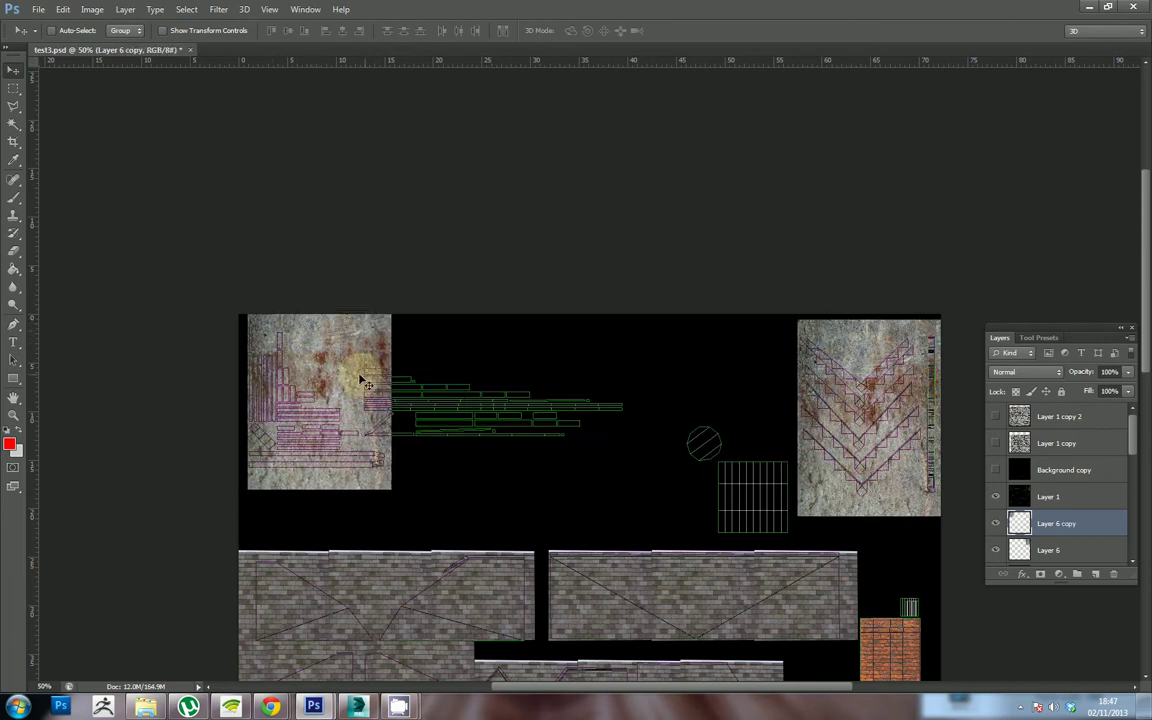
{"action": "key", "text": "ctrl+t"}
{"action": "left_click_drag", "start_coordinate": [391, 392], "coordinate": [590, 435]}
{"action": "key", "text": "Return"}
{"action": "key", "text": "ctrl+t"}
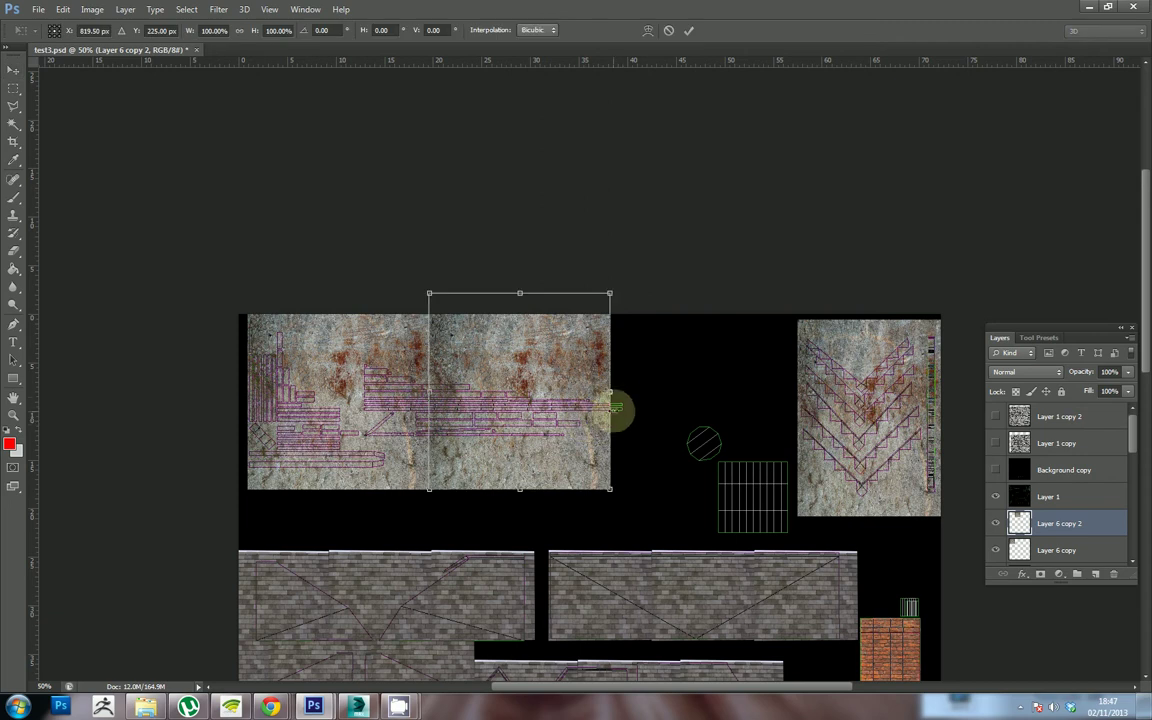
{"action": "left_click_drag", "start_coordinate": [610, 392], "coordinate": [629, 390]}
{"action": "key", "text": "Return"}
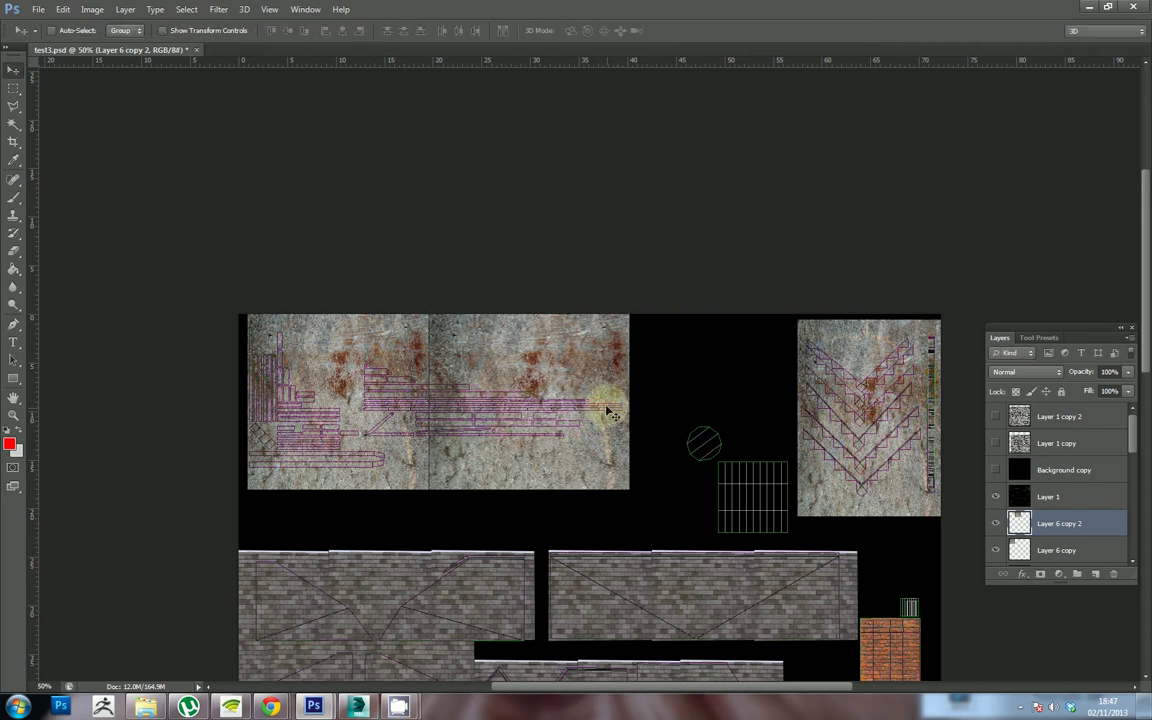
Step: Place a third copy of the concrete patch over the UV pieces in the layout's lower-left corner, beneath the windows
{"action": "scroll", "coordinate": [609, 401], "scroll_direction": "down", "scroll_amount": 3}
{"action": "scroll", "coordinate": [609, 401], "scroll_direction": "down", "scroll_amount": 5}
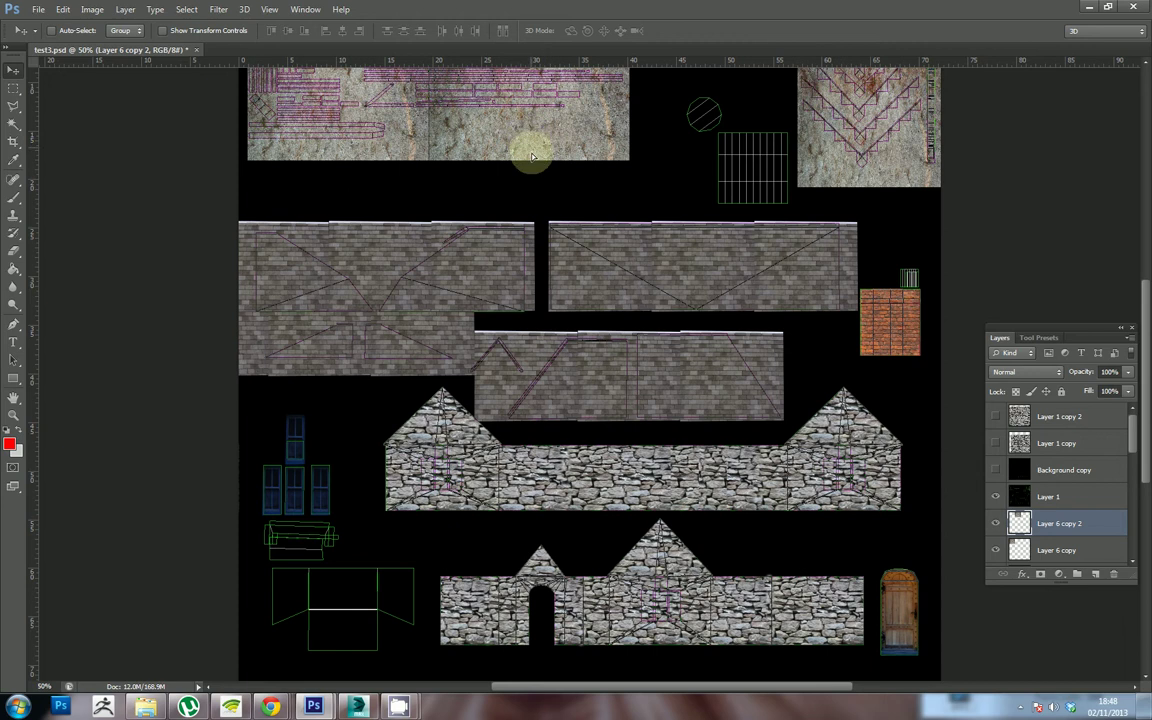
{"action": "left_click_drag", "start_coordinate": [532, 156], "coordinate": [354, 550]}
{"action": "key", "text": "ctrl+z"}
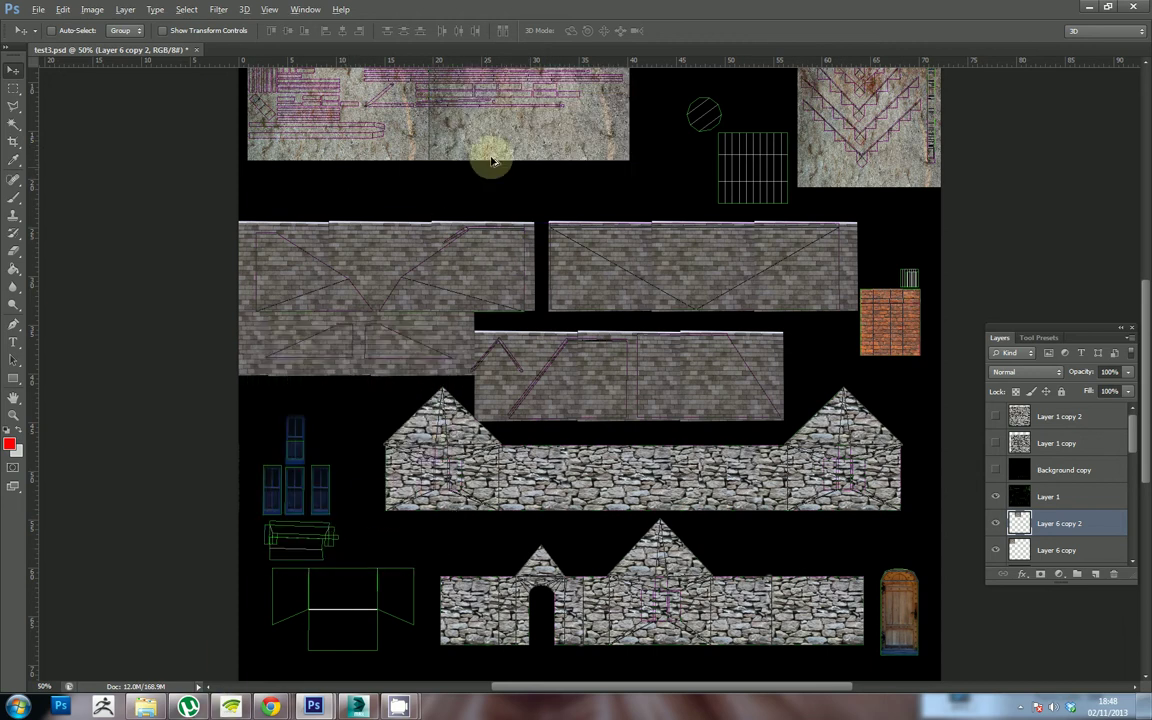
{"action": "left_click_drag", "start_coordinate": [492, 160], "coordinate": [310, 645]}
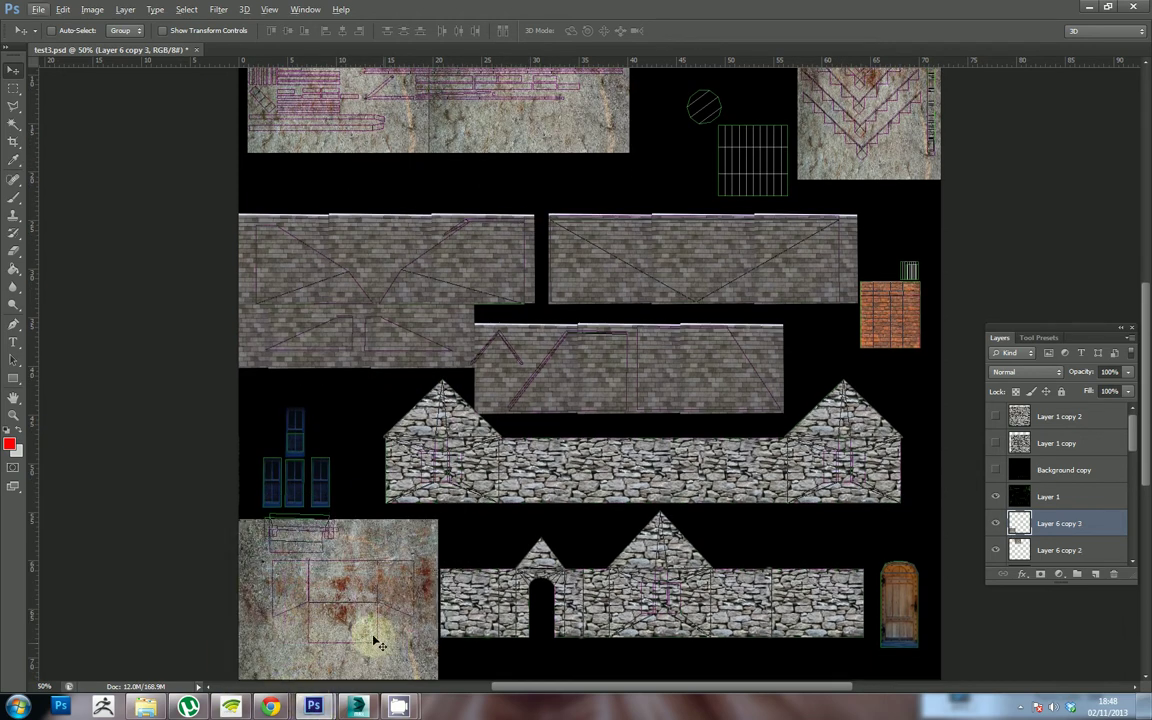
{"action": "left_click_drag", "start_coordinate": [380, 645], "coordinate": [343, 618]}
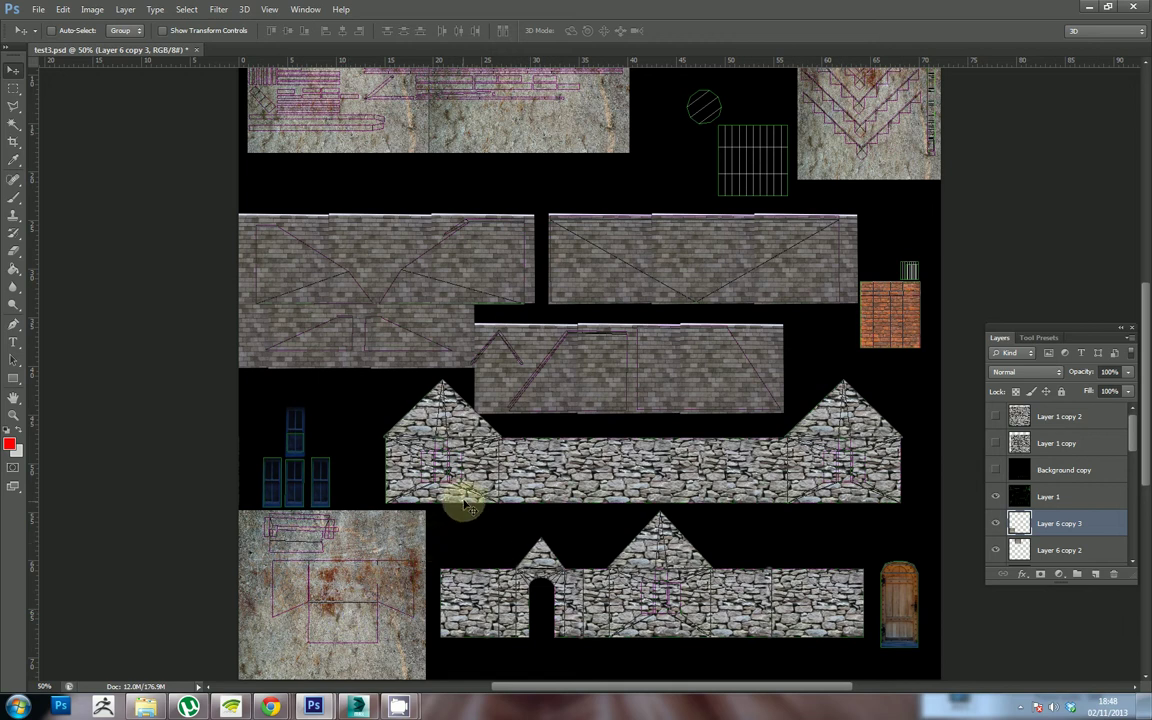
Step: Hide Layer 1, the UV layout, and save the texture as a JPEG over test3.jpg at quality 12 (Maximum)
{"action": "key", "text": "ctrl+minus"}
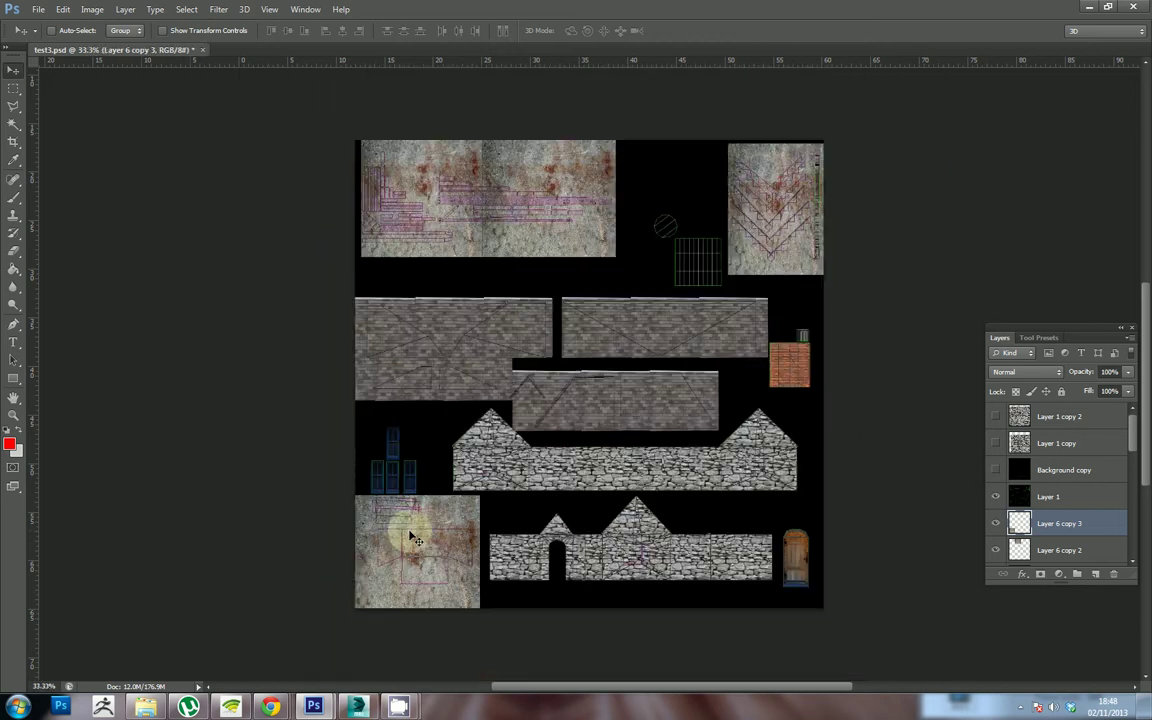
{"action": "left_click", "coordinate": [995, 495]}
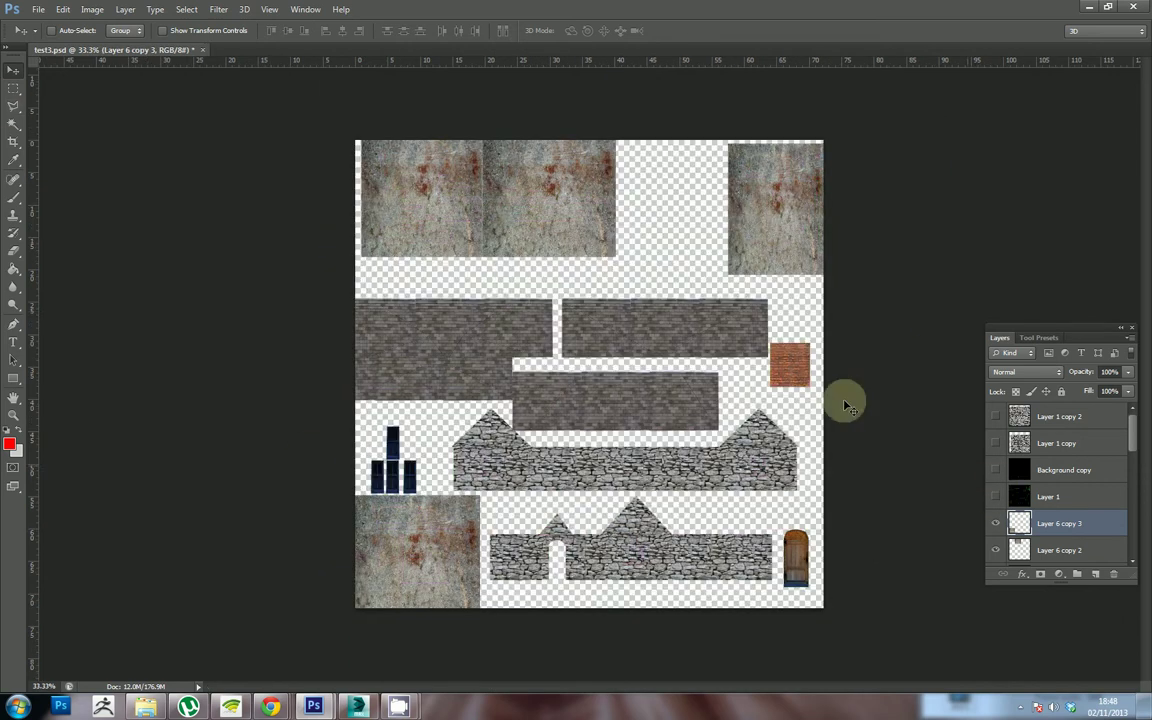
{"action": "left_click", "coordinate": [38, 9]}
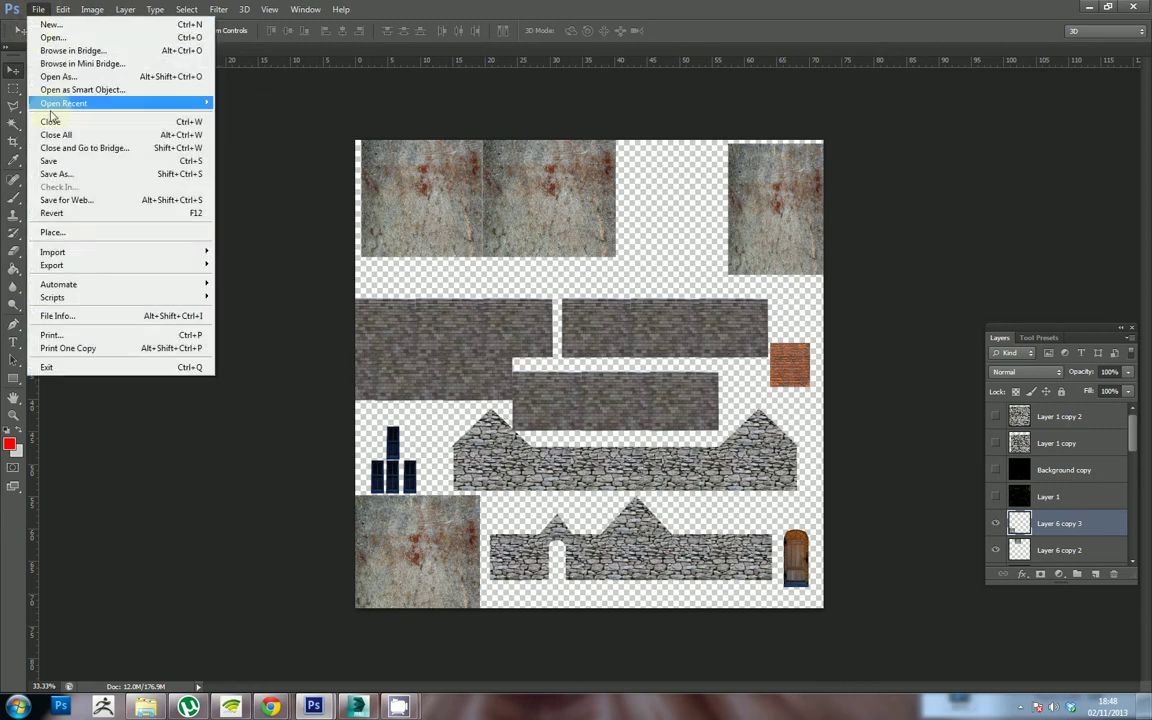
{"action": "left_click", "coordinate": [68, 182]}
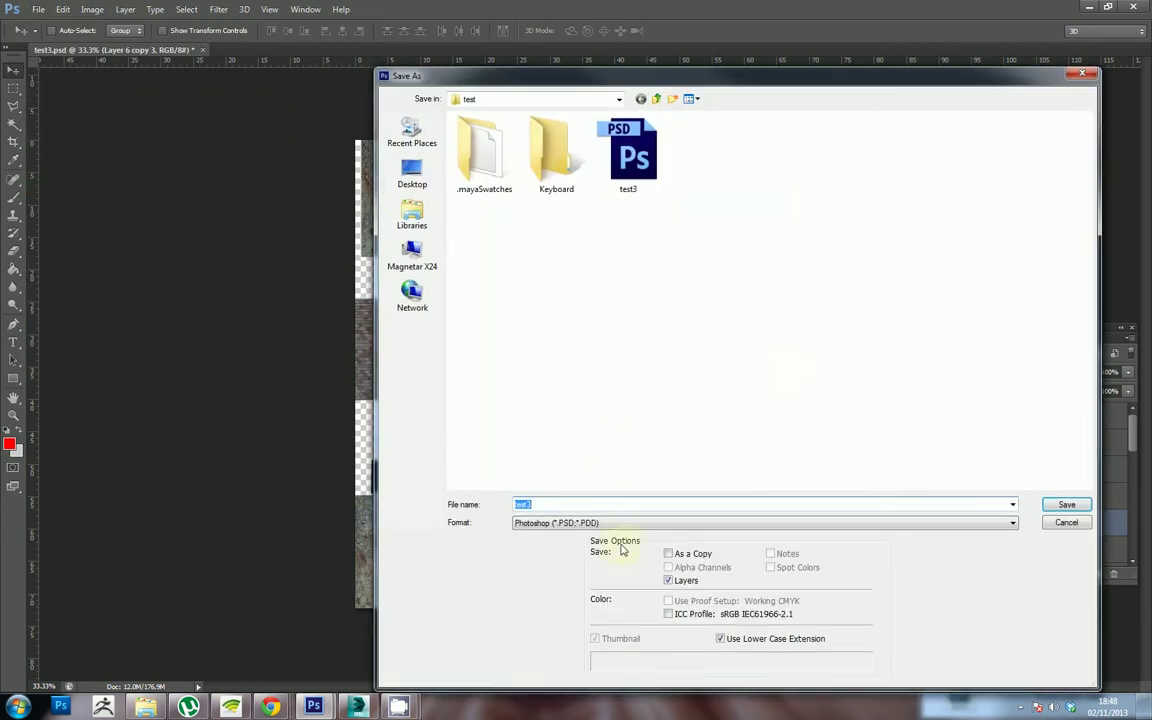
{"action": "left_click", "coordinate": [630, 523]}
{"action": "left_click", "coordinate": [560, 411]}
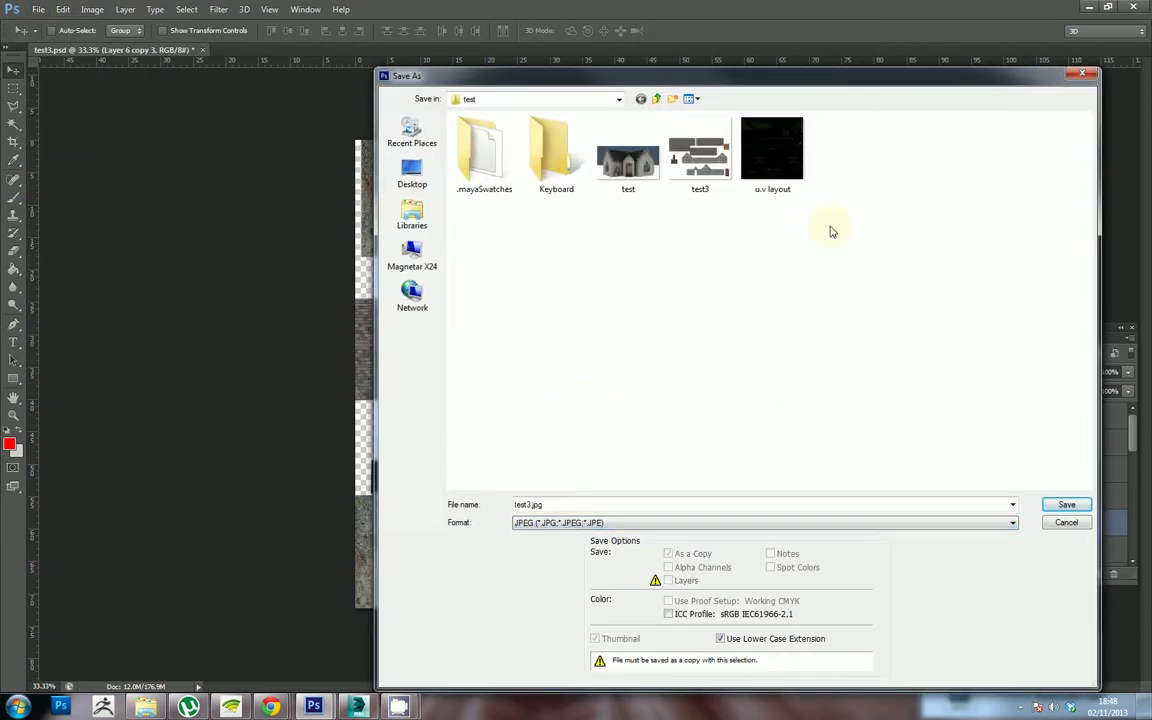
{"action": "left_click", "coordinate": [716, 168]}
{"action": "left_click", "coordinate": [1060, 504]}
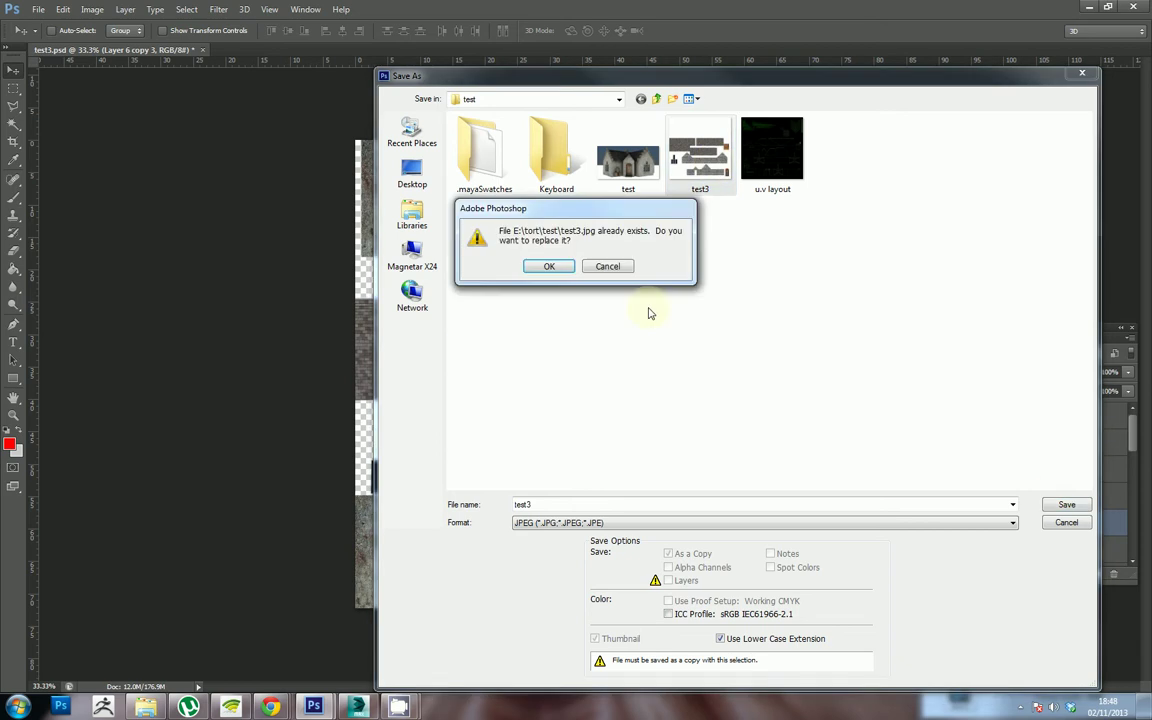
{"action": "left_click", "coordinate": [552, 267]}
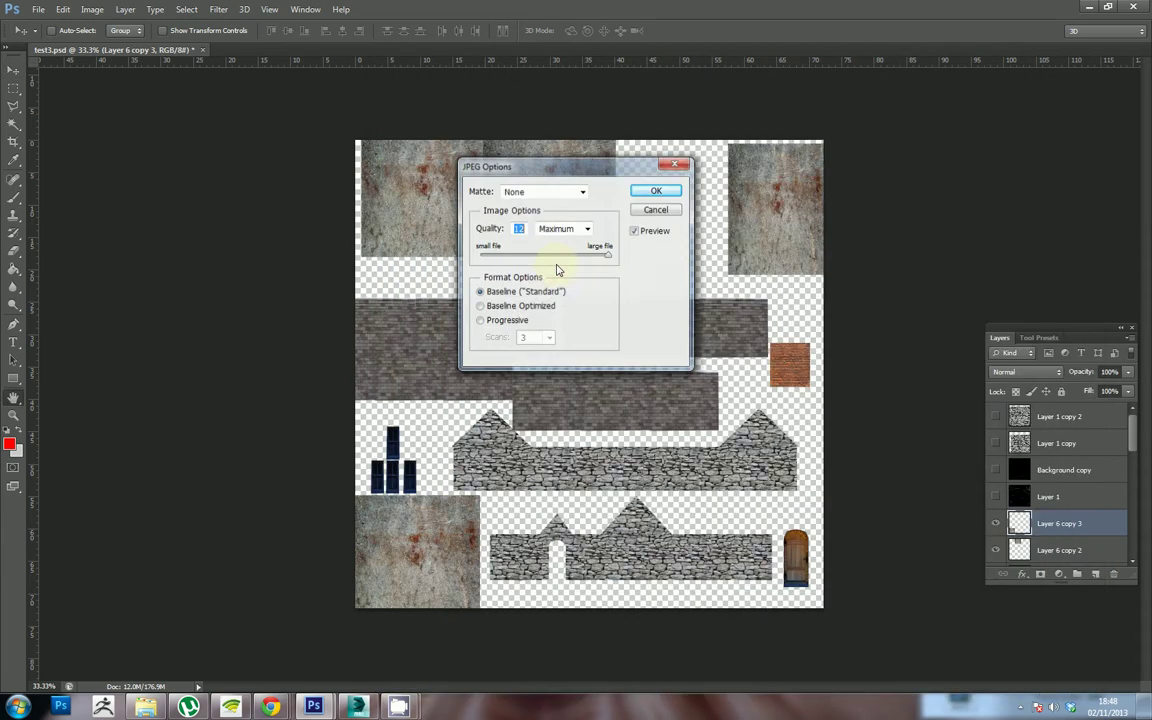
{"action": "left_click", "coordinate": [658, 190]}
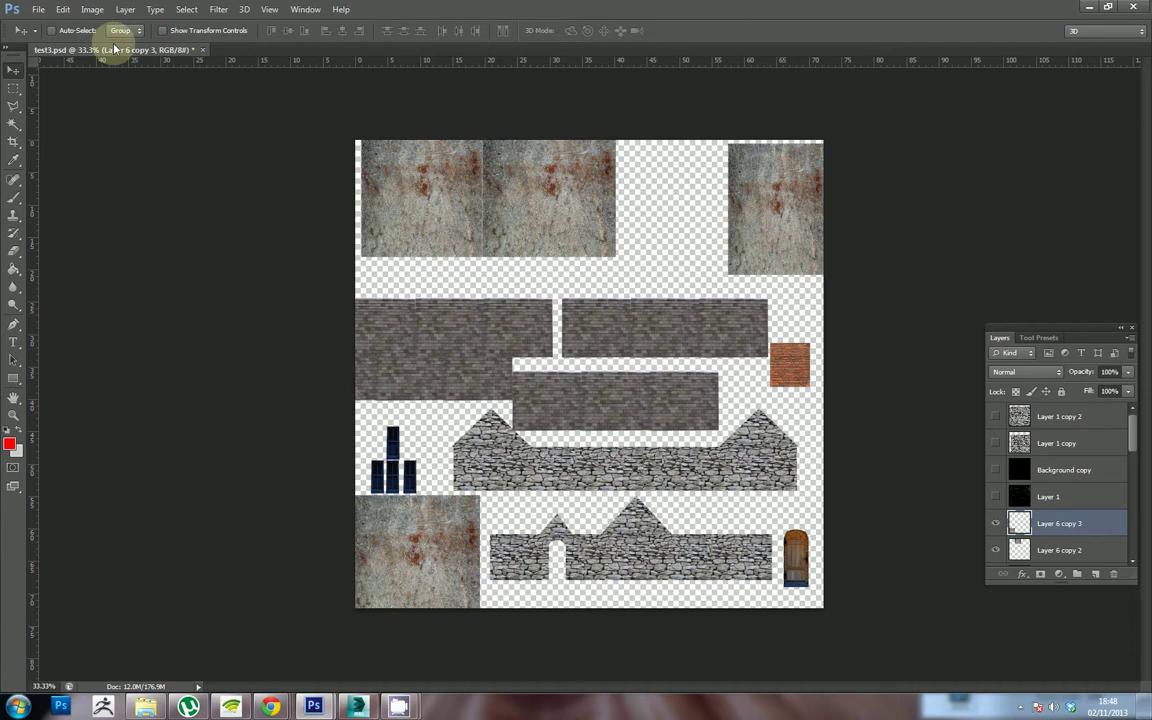
Step: Save the texture as a JPEG once more, replacing test3.jpg in the test folder
{"action": "left_click", "coordinate": [38, 9]}
{"action": "left_click", "coordinate": [75, 175]}
{"action": "left_click", "coordinate": [848, 522]}
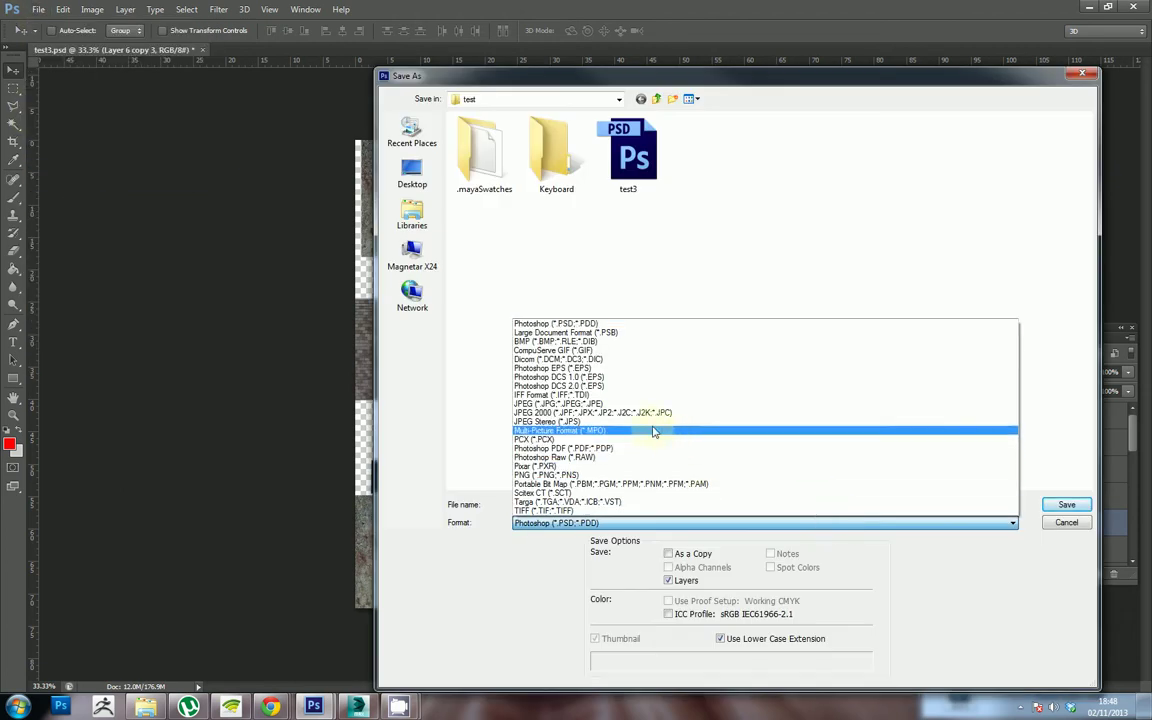
{"action": "left_click", "coordinate": [634, 405]}
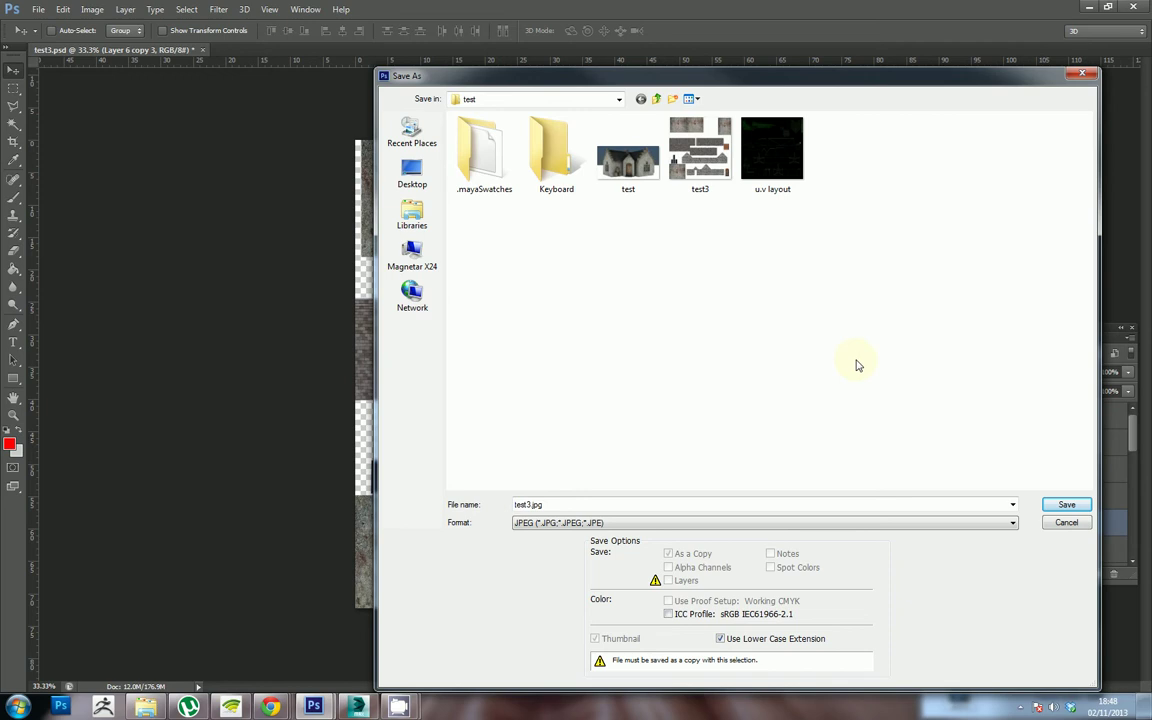
{"action": "left_click", "coordinate": [705, 178]}
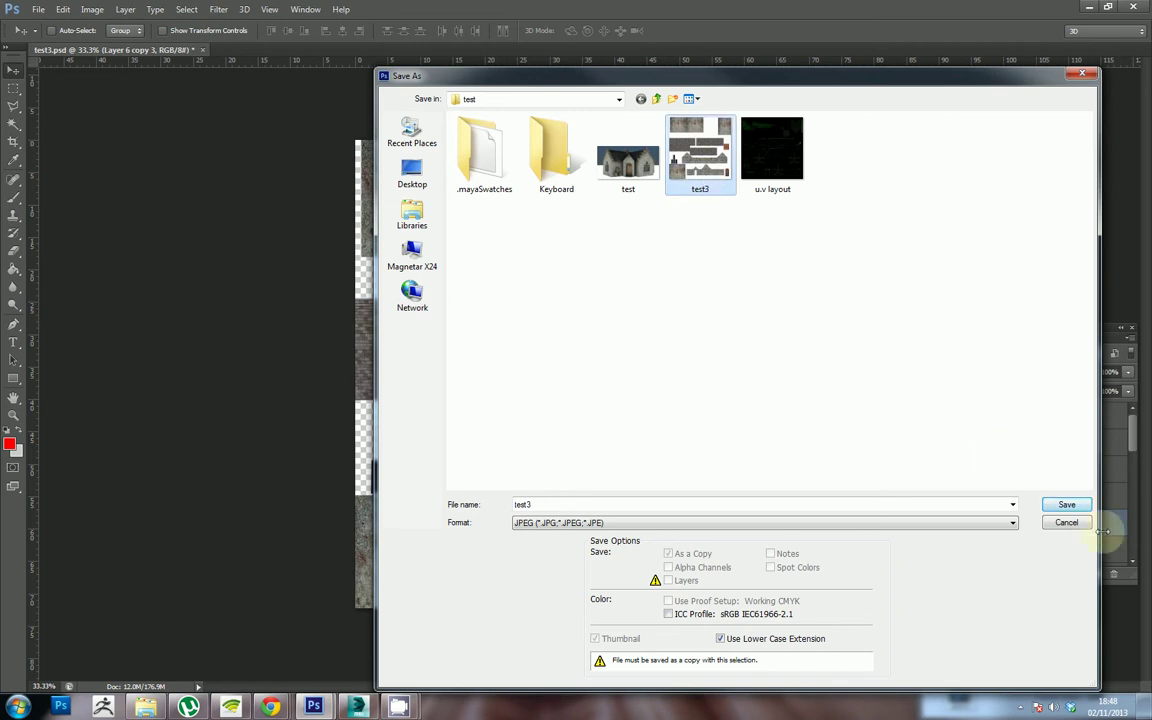
{"action": "left_click", "coordinate": [1066, 505]}
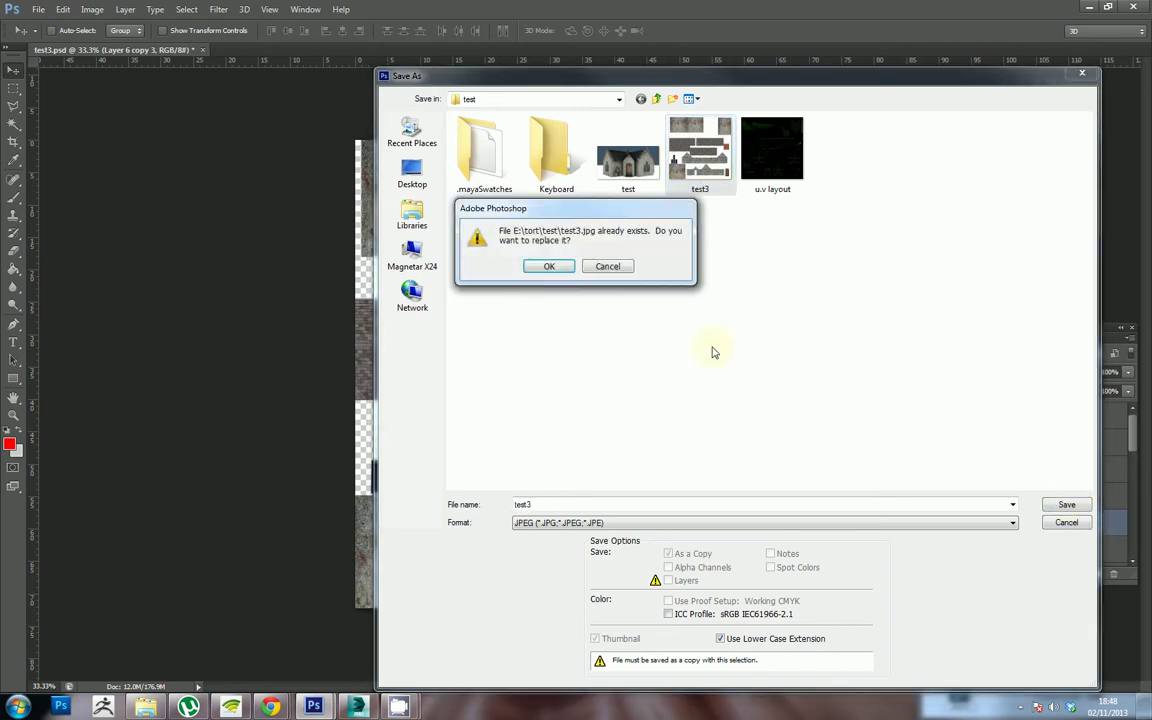
{"action": "left_click", "coordinate": [548, 265]}
{"action": "left_click", "coordinate": [656, 190]}
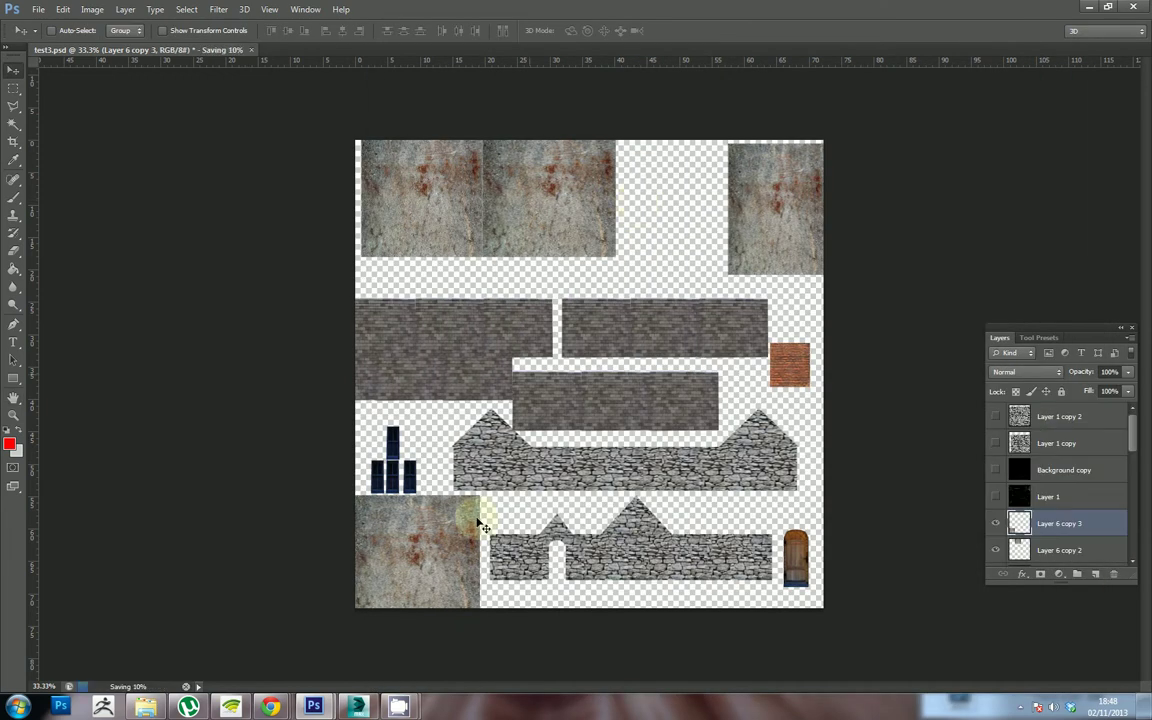
Step: Switch to 3ds Max, view the whole cottage from the front and move the Edit UVWs window clear of the model
{"action": "left_click", "coordinate": [358, 707]}
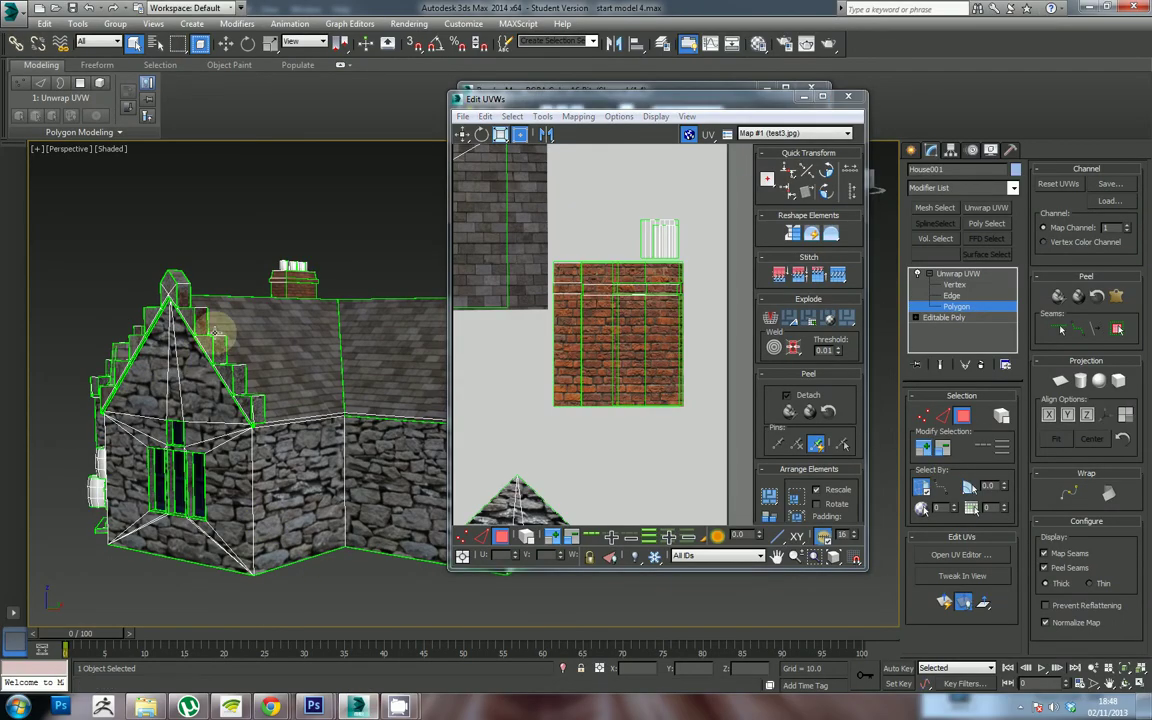
{"action": "scroll", "coordinate": [340, 540], "scroll_direction": "down", "scroll_amount": 3}
{"action": "left_click_drag", "start_coordinate": [352, 545], "coordinate": [380, 561]}
{"action": "scroll", "coordinate": [333, 537], "scroll_direction": "up", "scroll_amount": 4}
{"action": "scroll", "coordinate": [345, 565], "scroll_direction": "down", "scroll_amount": 4}
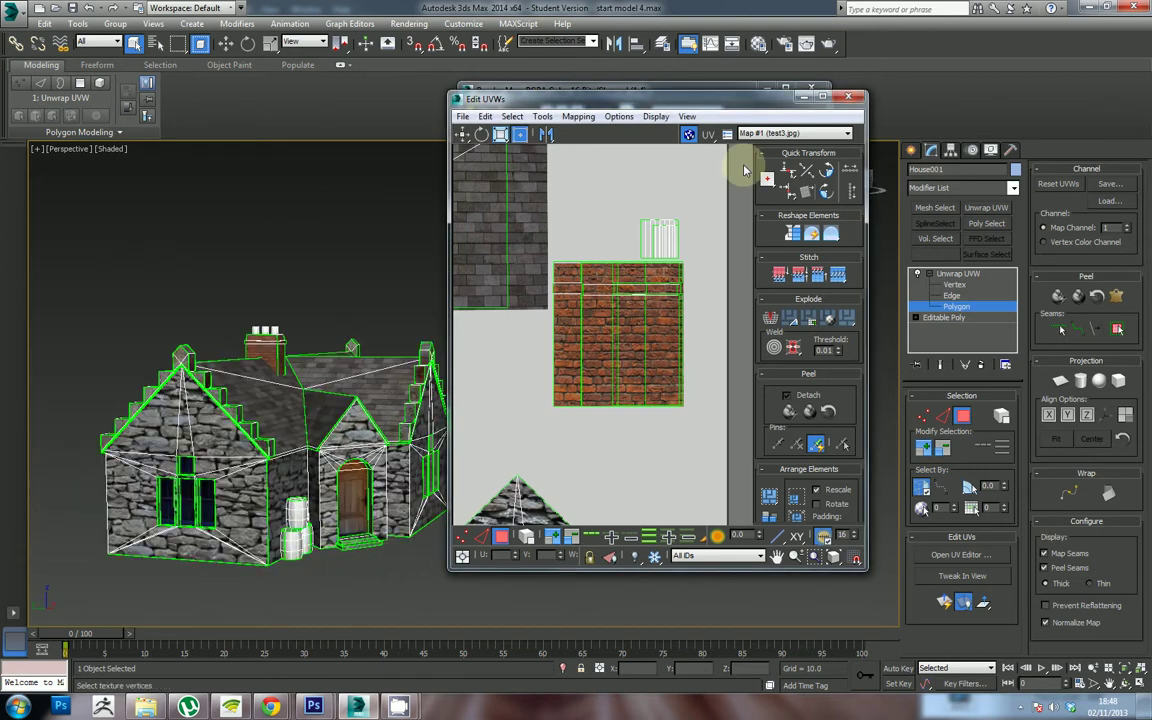
{"action": "left_click_drag", "start_coordinate": [677, 101], "coordinate": [848, 205]}
Step: Move the chimney pots' UV shell from above the brick block onto the concrete area of the stepped gable pieces
{"action": "scroll", "coordinate": [745, 420], "scroll_direction": "down", "scroll_amount": 3}
{"action": "scroll", "coordinate": [769, 488], "scroll_direction": "up", "scroll_amount": 2}
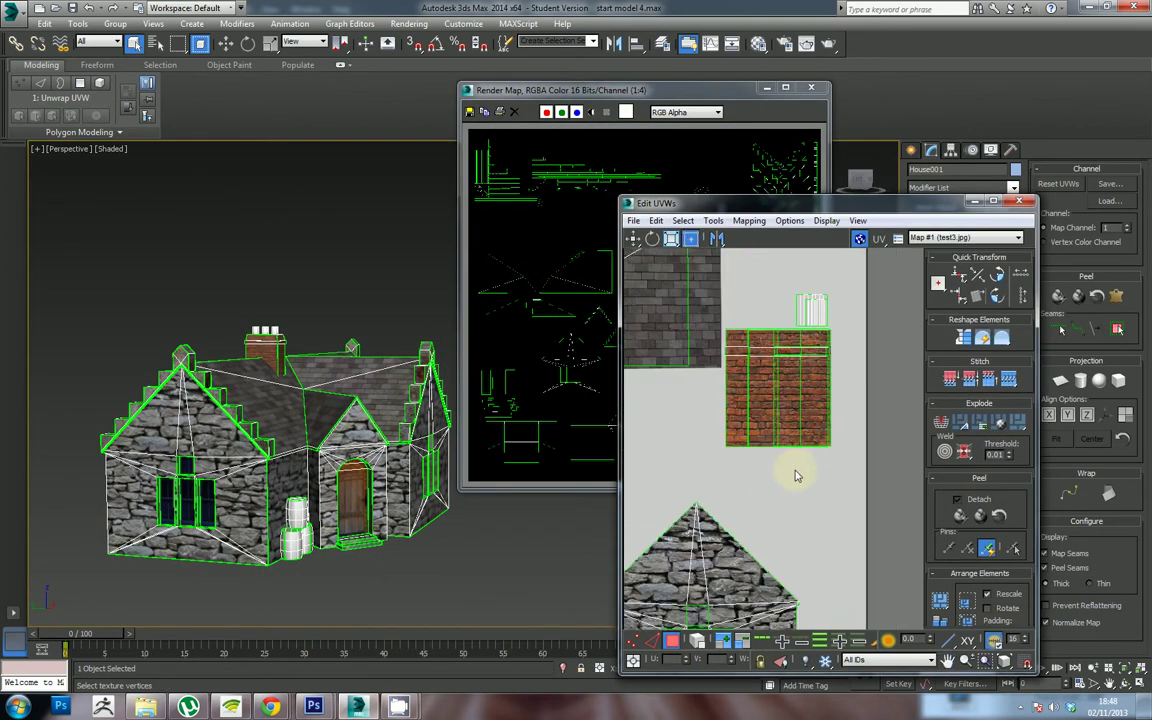
{"action": "scroll", "coordinate": [764, 399], "scroll_direction": "up", "scroll_amount": 2}
{"action": "scroll", "coordinate": [779, 411], "scroll_direction": "down", "scroll_amount": 1}
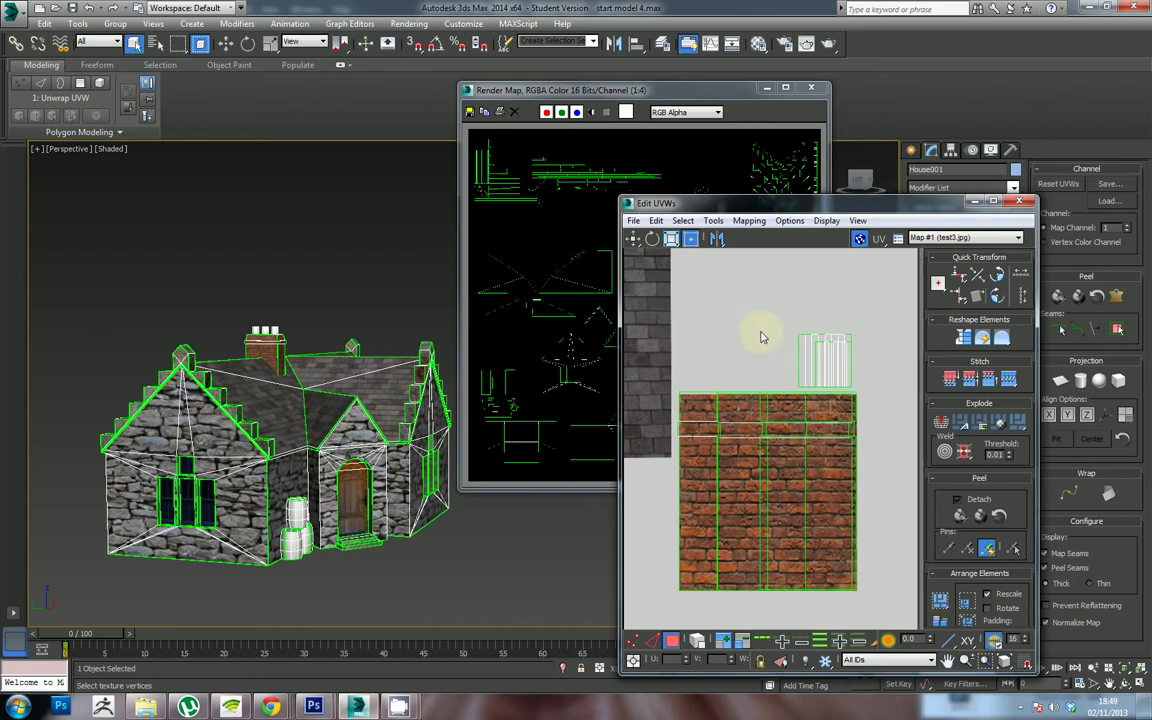
{"action": "left_click", "coordinate": [826, 362]}
{"action": "scroll", "coordinate": [829, 396], "scroll_direction": "down", "scroll_amount": 3}
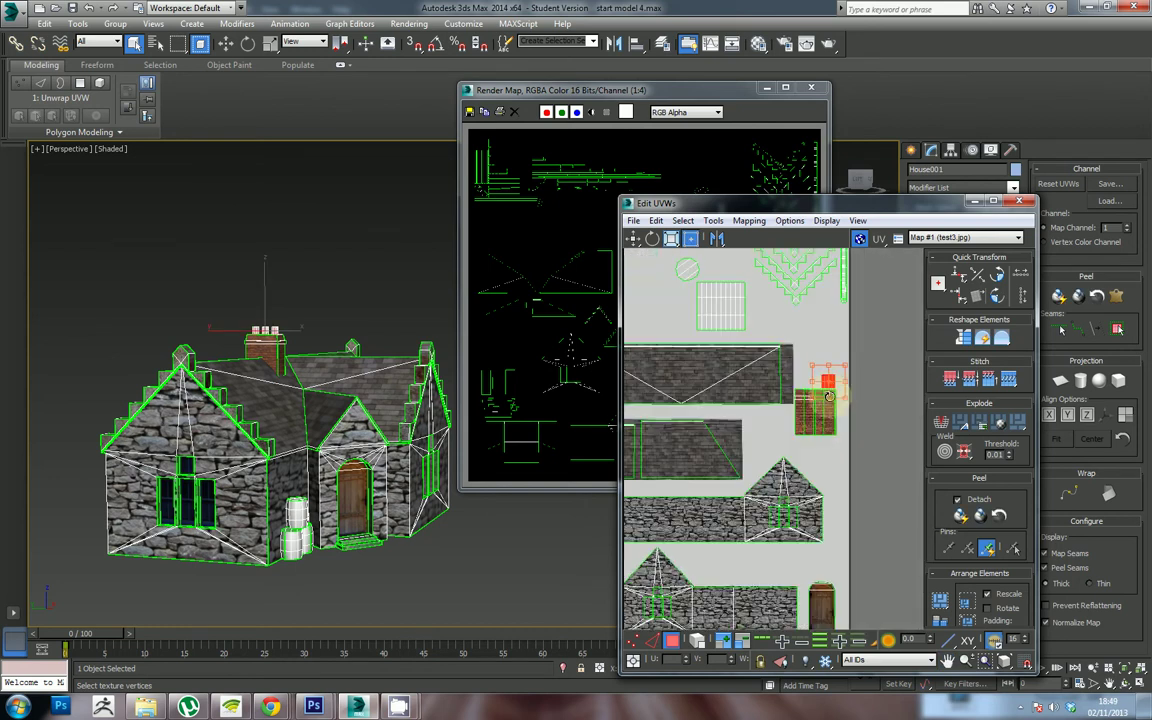
{"action": "left_click_drag", "start_coordinate": [829, 394], "coordinate": [838, 423]}
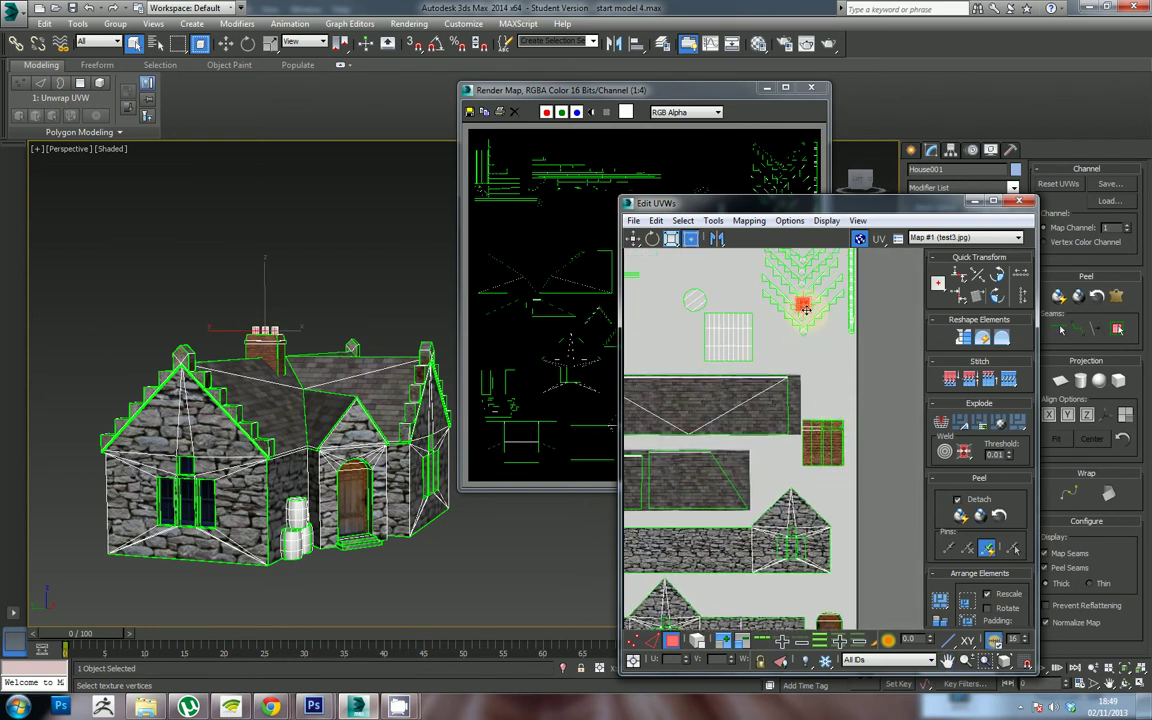
Step: Select the flat top face of the chimney stack around the pots and locate its UVs at the brick block's upper edge
{"action": "scroll", "coordinate": [424, 450], "scroll_direction": "up", "scroll_amount": 5}
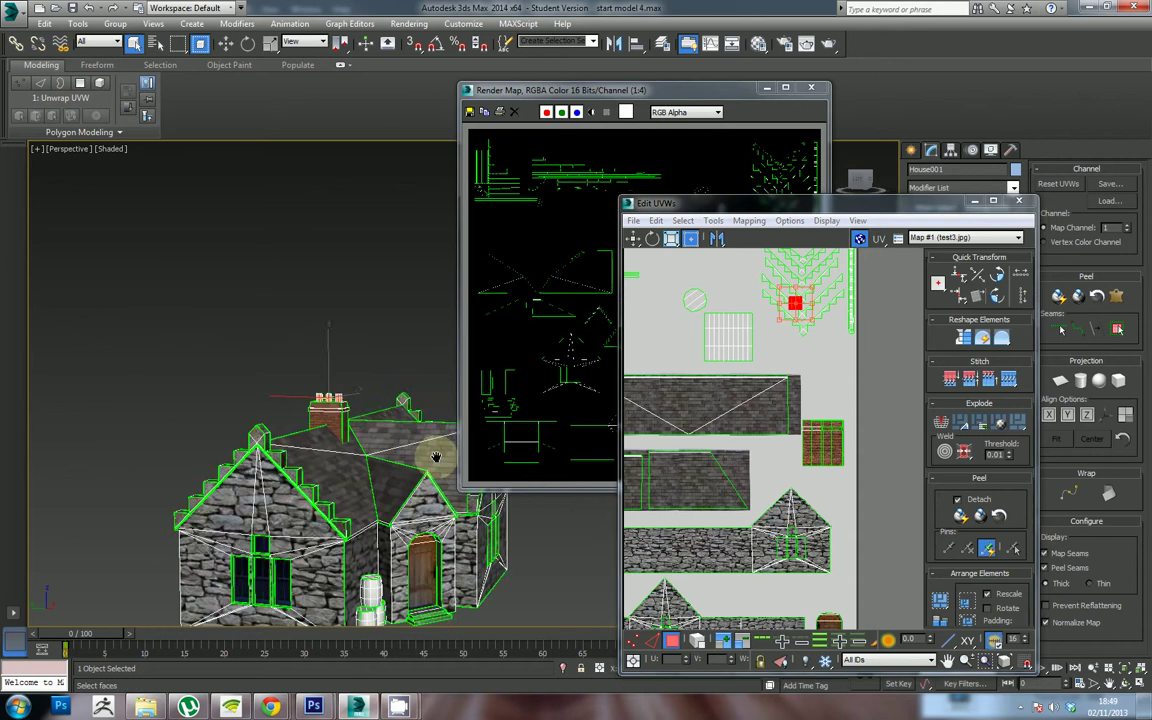
{"action": "scroll", "coordinate": [314, 483], "scroll_direction": "down", "scroll_amount": 4}
{"action": "scroll", "coordinate": [300, 503], "scroll_direction": "up", "scroll_amount": 1}
{"action": "left_click_drag", "start_coordinate": [300, 503], "coordinate": [320, 497]}
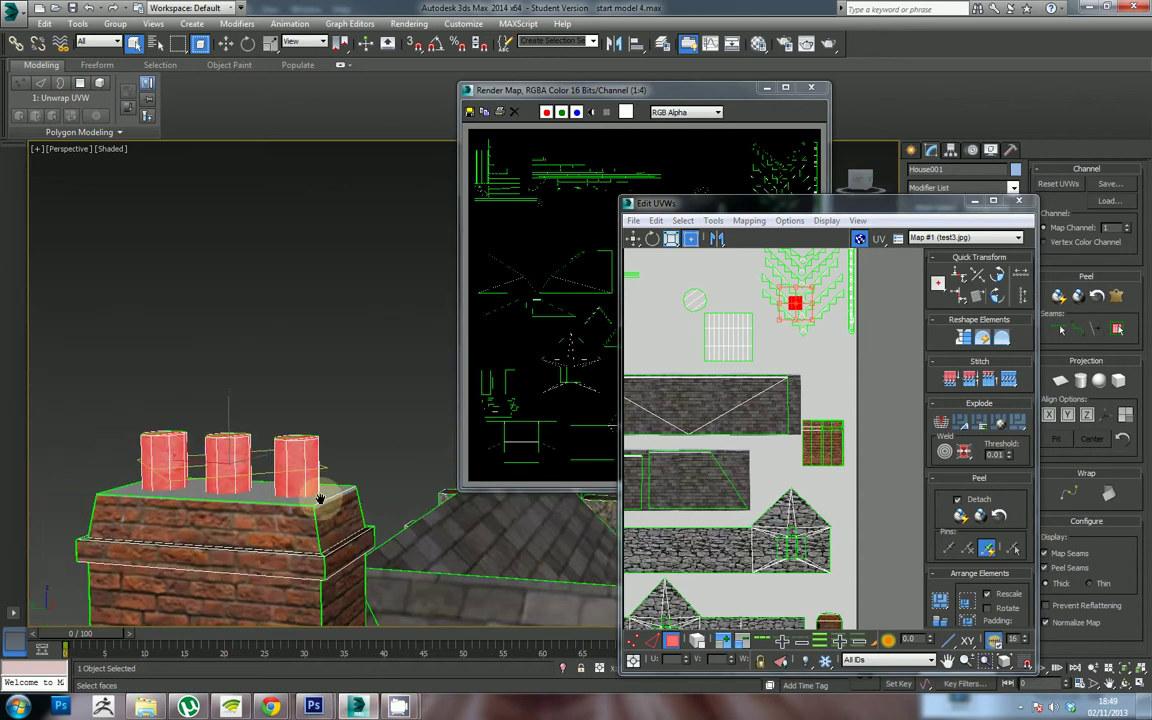
{"action": "left_click", "coordinate": [322, 397]}
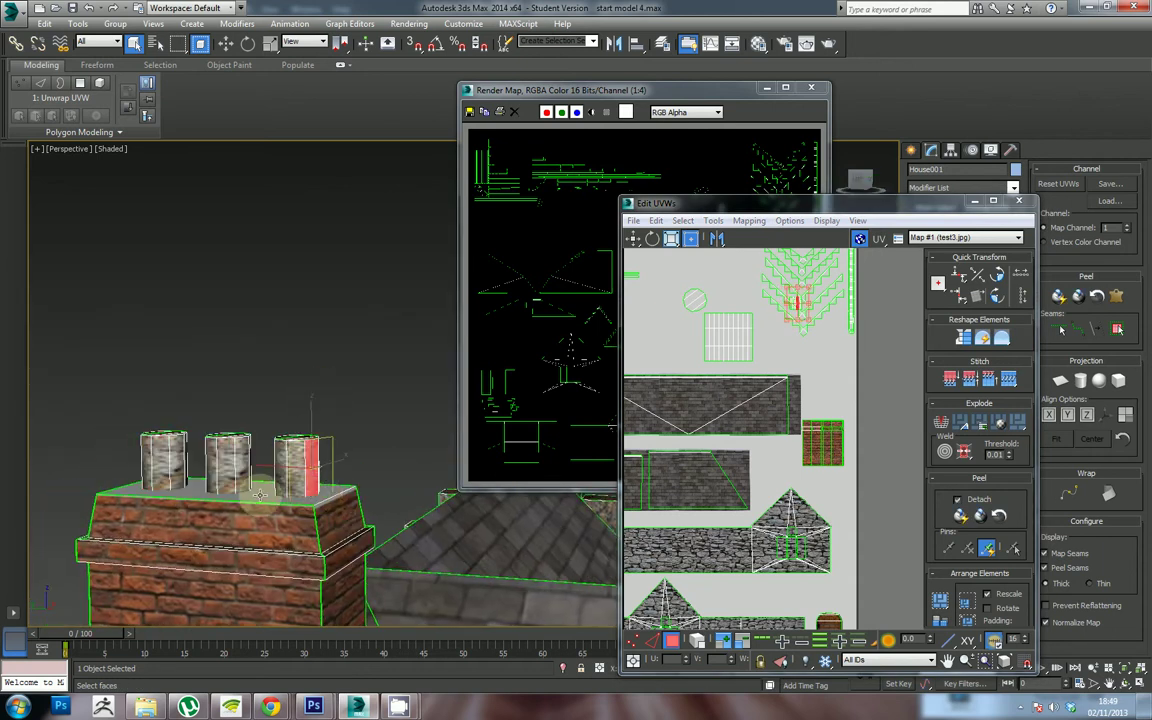
{"action": "left_click", "coordinate": [310, 494]}
{"action": "scroll", "coordinate": [450, 490], "scroll_direction": "down", "scroll_amount": 1}
{"action": "scroll", "coordinate": [845, 450], "scroll_direction": "down", "scroll_amount": 3}
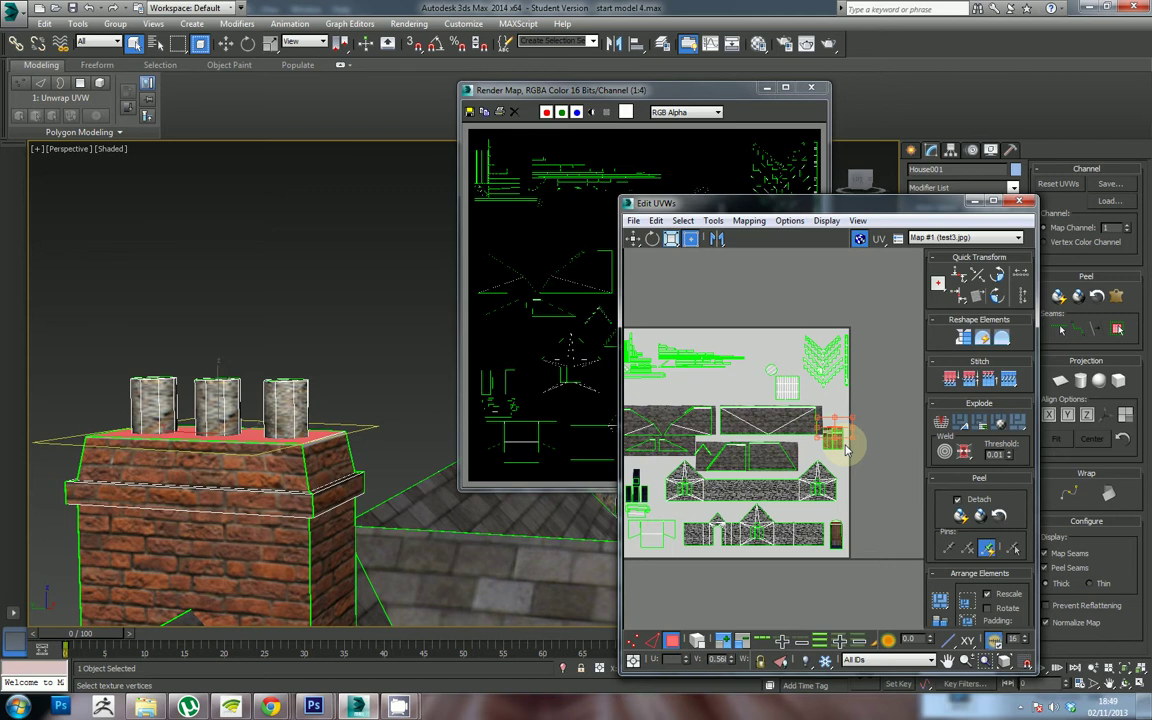
{"action": "scroll", "coordinate": [833, 440], "scroll_direction": "up", "scroll_amount": 3}
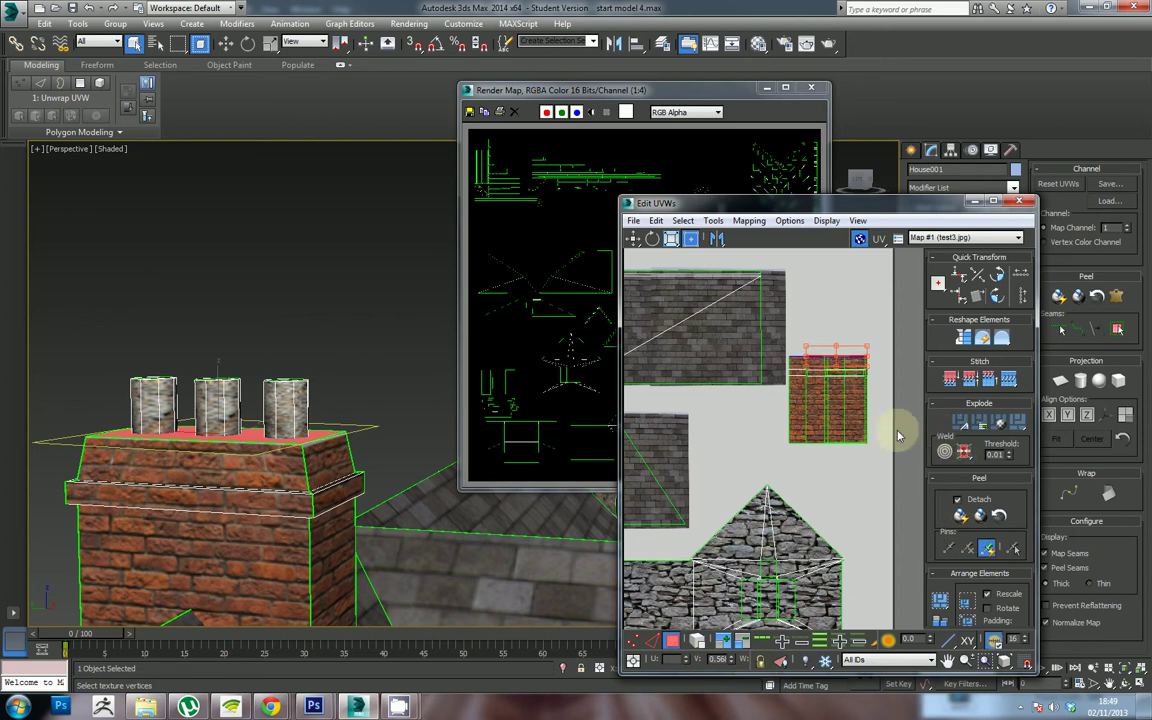
{"action": "left_click_drag", "start_coordinate": [840, 434], "coordinate": [770, 415]}
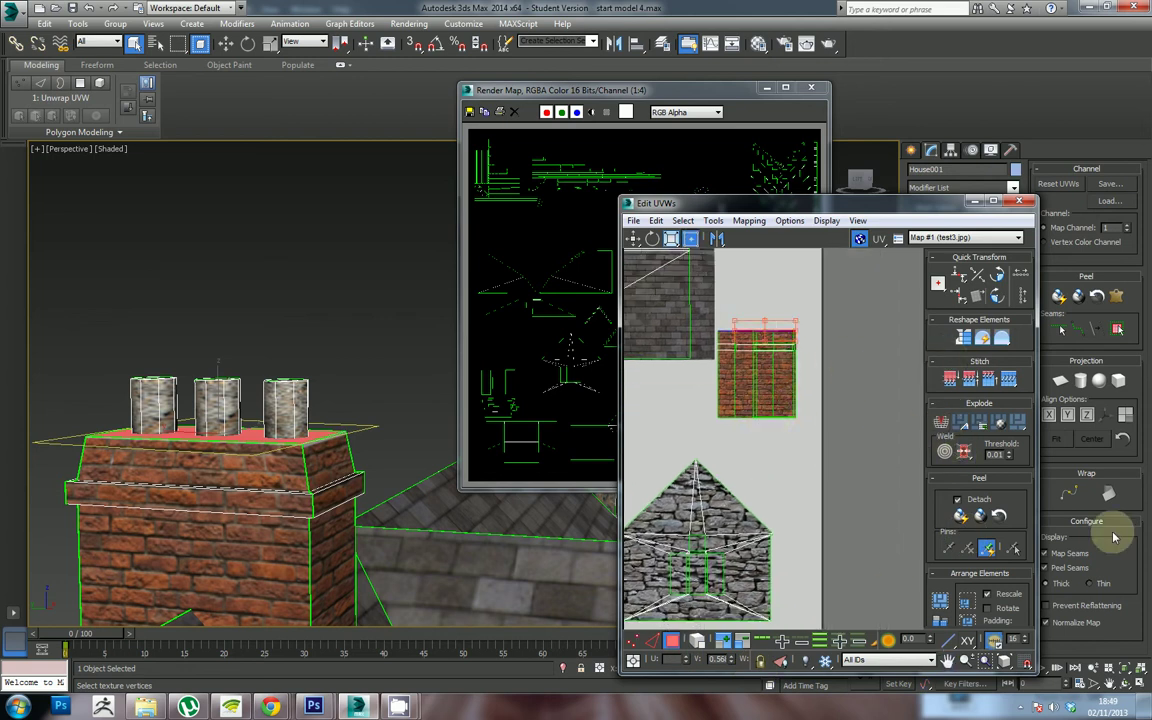
Step: Apply a planar projection to the selected flat top face of the chimney stack and align it to the Z axis
{"action": "left_click", "coordinate": [1060, 380]}
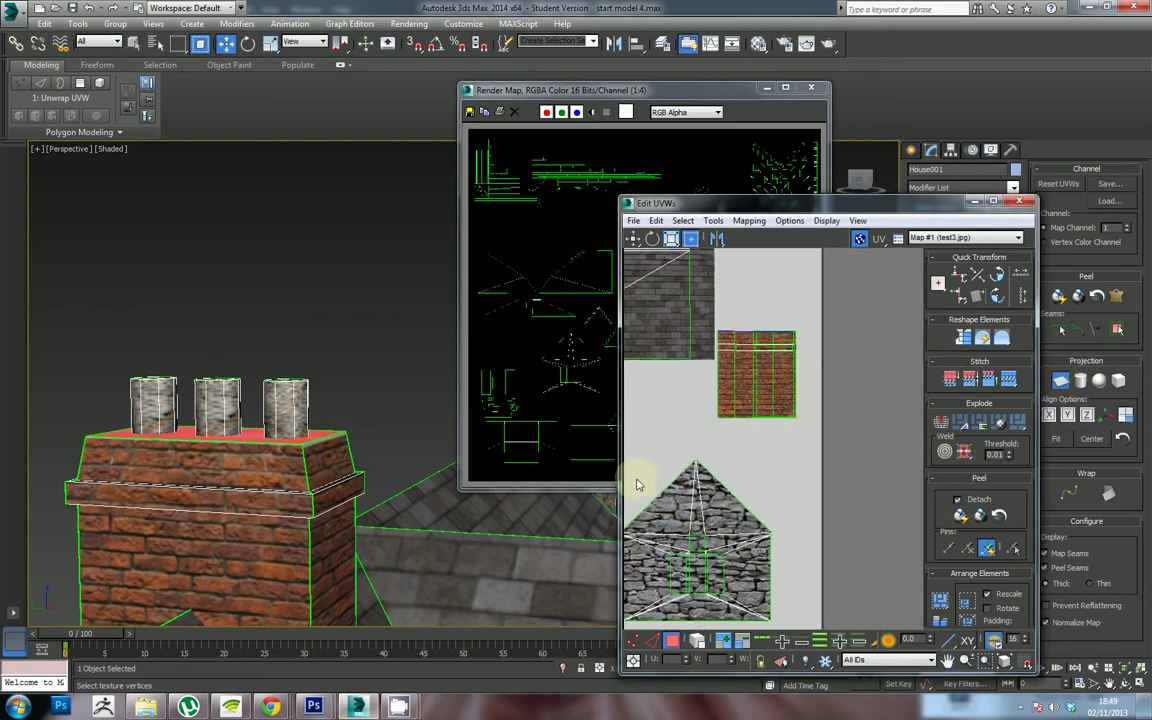
{"action": "left_click_drag", "start_coordinate": [741, 467], "coordinate": [830, 450]}
{"action": "scroll", "coordinate": [824, 464], "scroll_direction": "up", "scroll_amount": 3}
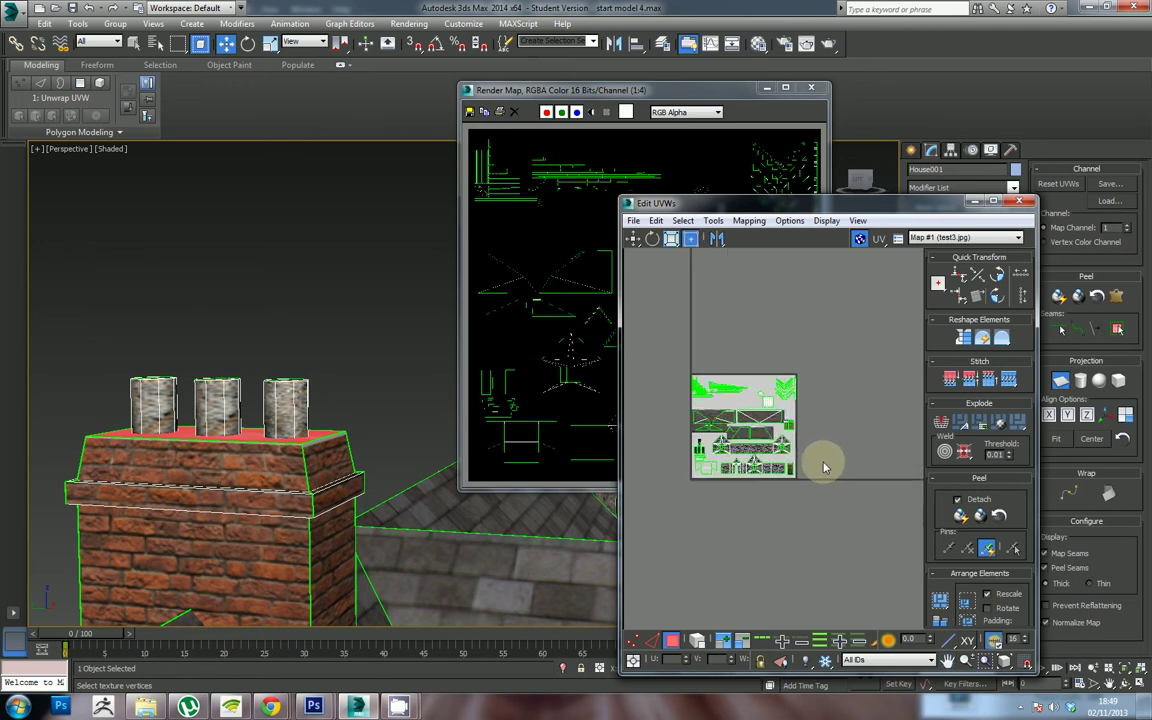
{"action": "left_click", "coordinate": [1067, 415]}
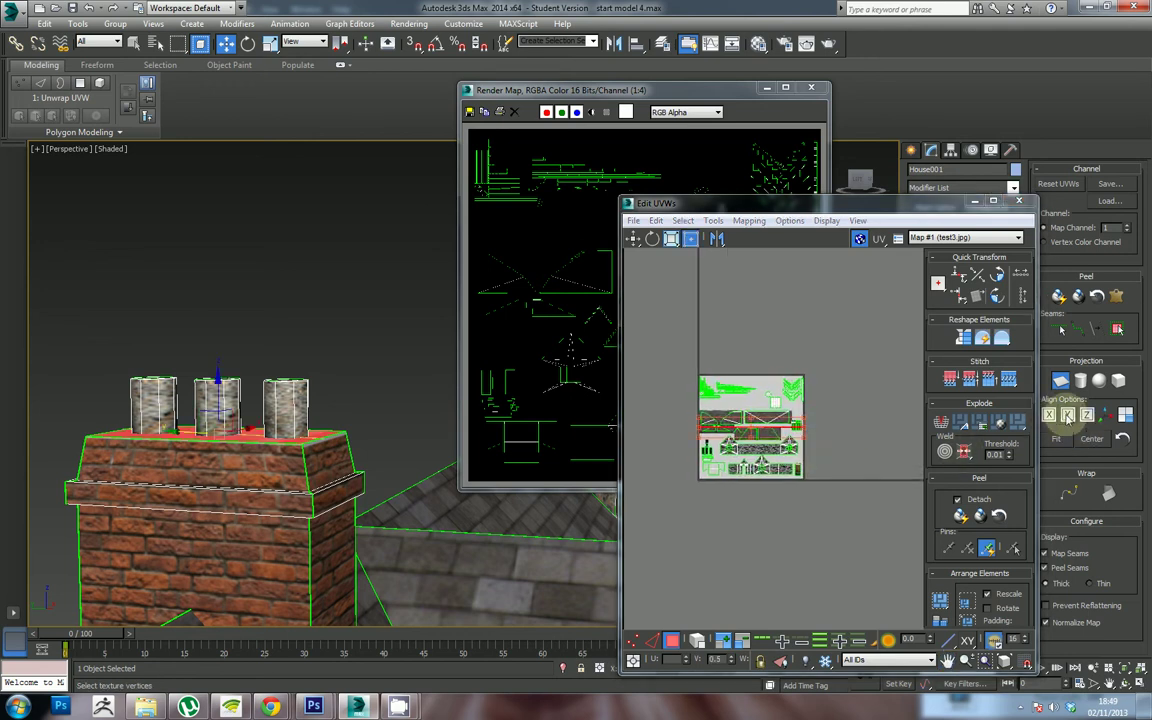
{"action": "left_click", "coordinate": [1087, 414]}
{"action": "scroll", "coordinate": [790, 478], "scroll_direction": "up", "scroll_amount": 1}
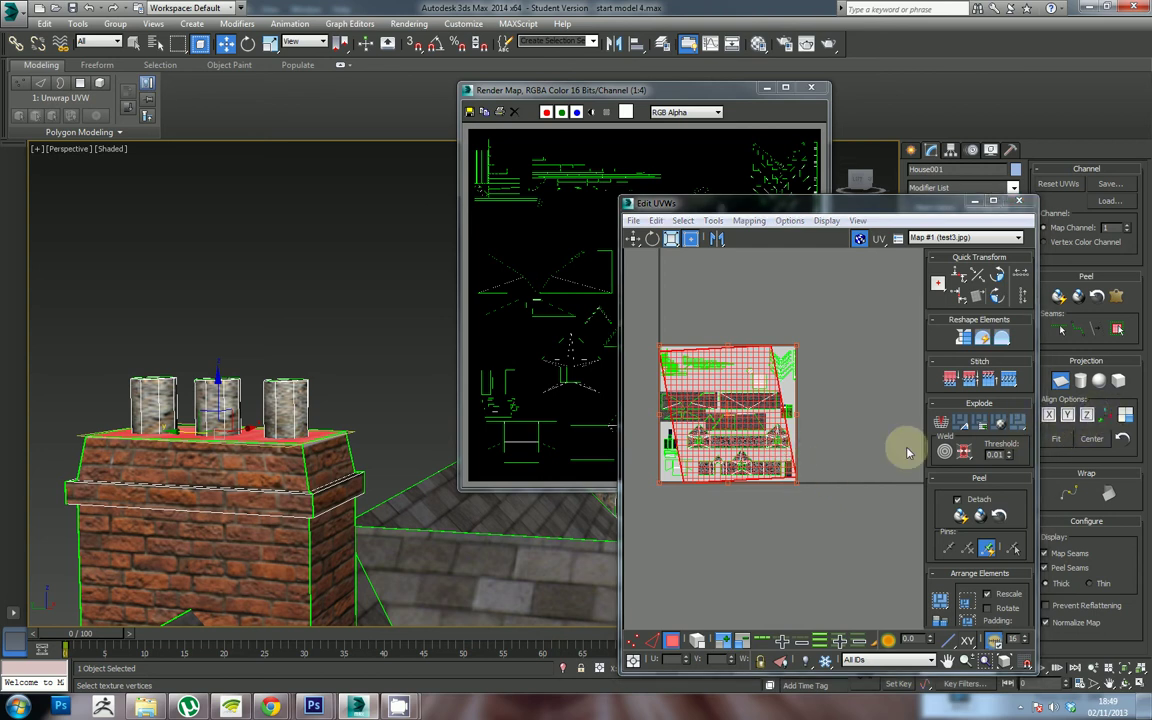
Step: Leave the projection mode, scale the chimney top's UV shell down and move it beside the V-shaped stepped gable pieces
{"action": "left_click", "coordinate": [657, 644]}
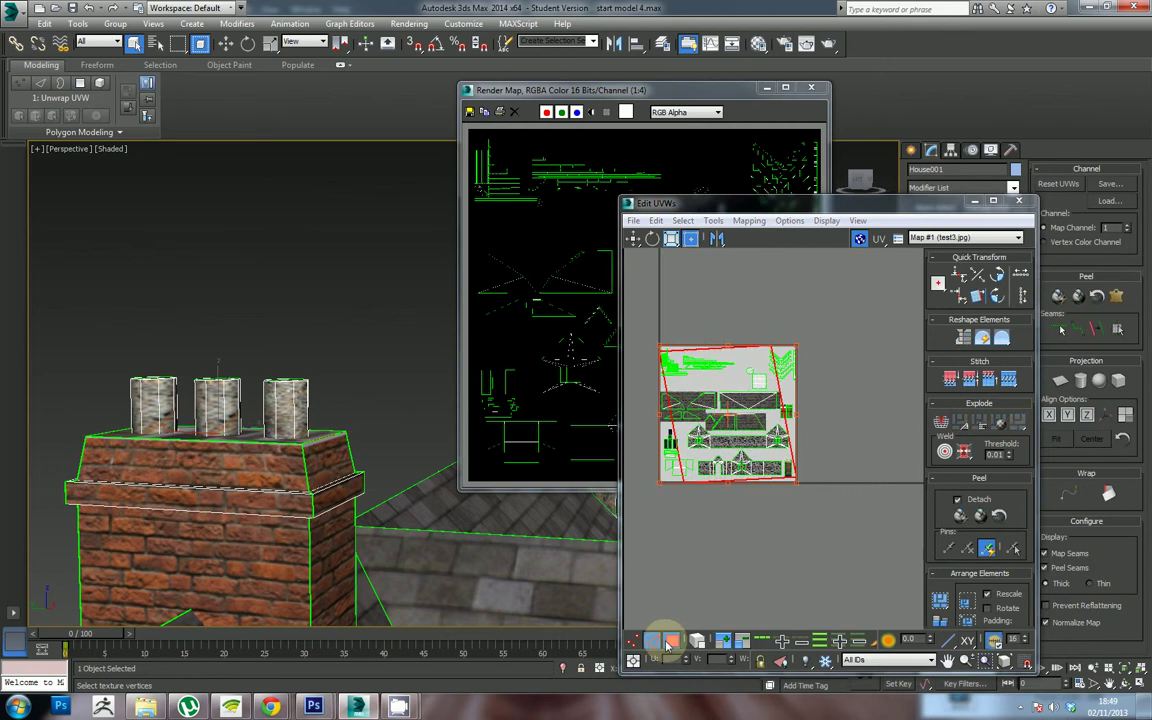
{"action": "left_click", "coordinate": [671, 642]}
{"action": "left_click_drag", "start_coordinate": [796, 346], "coordinate": [808, 393]}
{"action": "scroll", "coordinate": [803, 397], "scroll_direction": "up", "scroll_amount": 5}
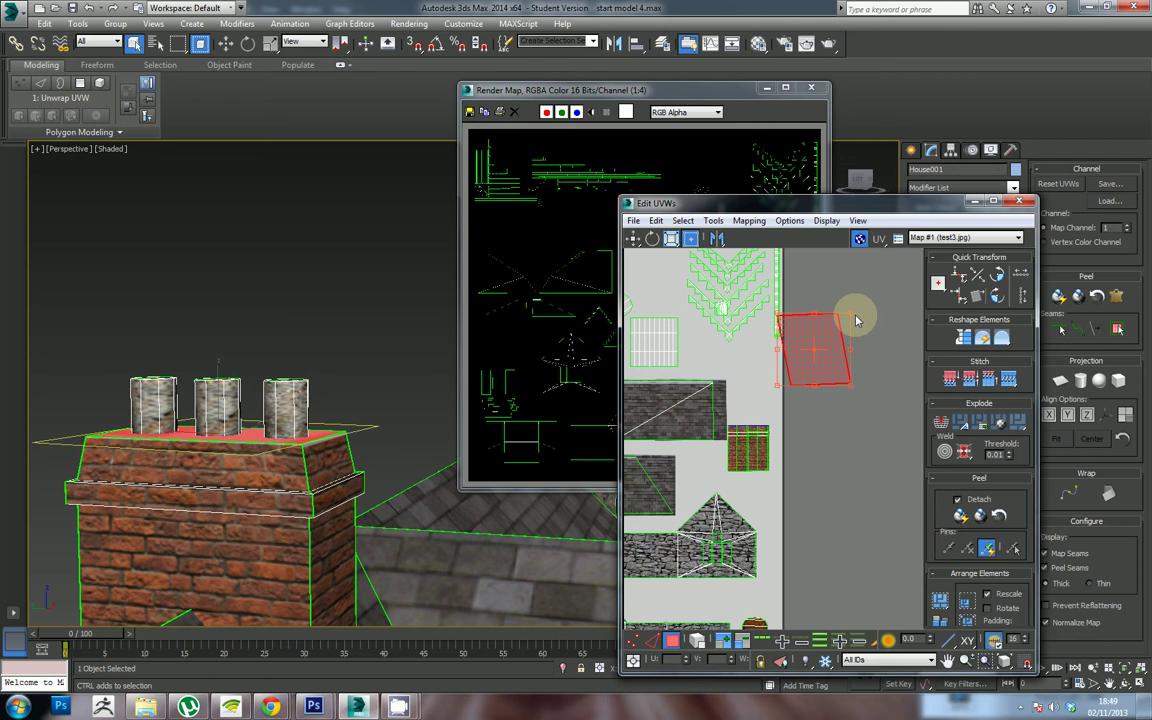
{"action": "left_click_drag", "start_coordinate": [856, 314], "coordinate": [759, 306]}
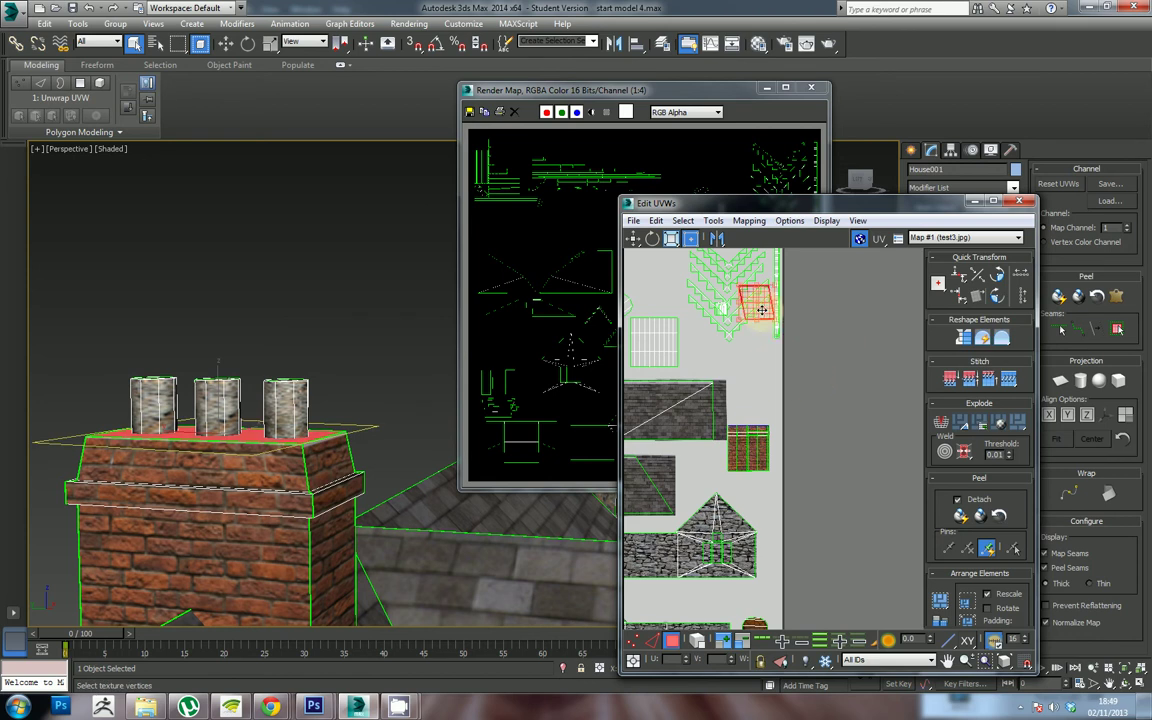
Step: Reload Map #1 (test3.jpg) behind the UVs and fit the chimney top's shell into the concrete block's empty lower corner
{"action": "left_click", "coordinate": [945, 238]}
{"action": "left_click", "coordinate": [935, 270]}
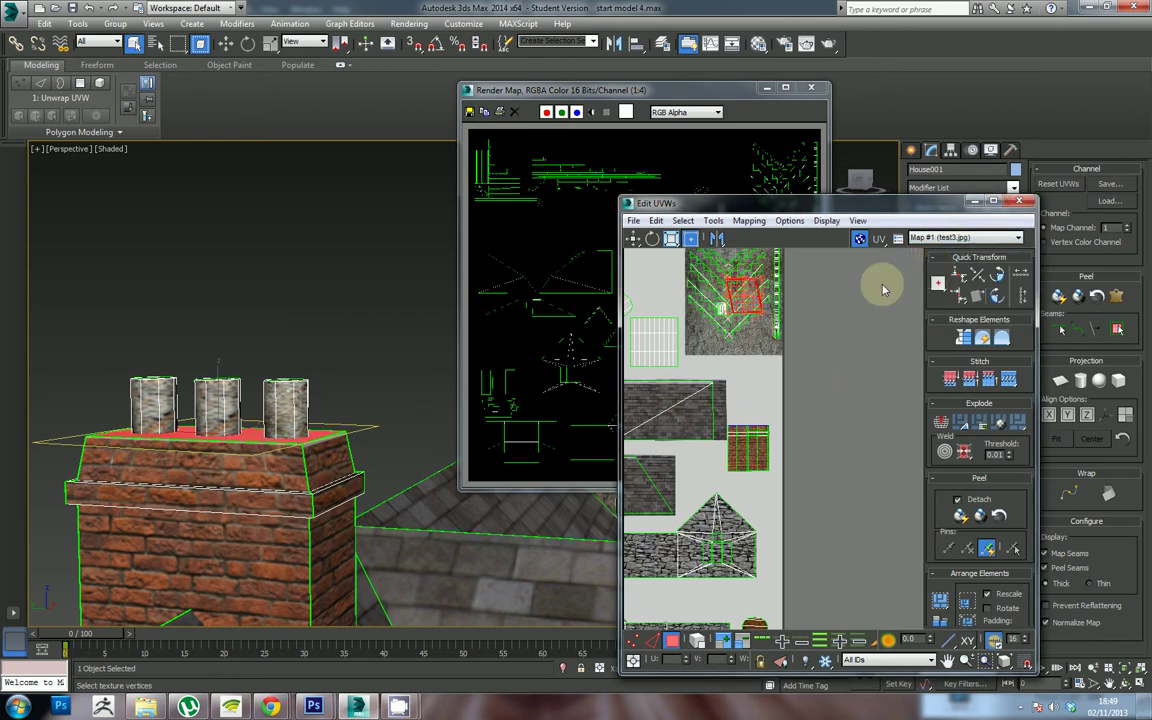
{"action": "scroll", "coordinate": [818, 411], "scroll_direction": "up", "scroll_amount": 2}
{"action": "left_click_drag", "start_coordinate": [760, 392], "coordinate": [787, 354]}
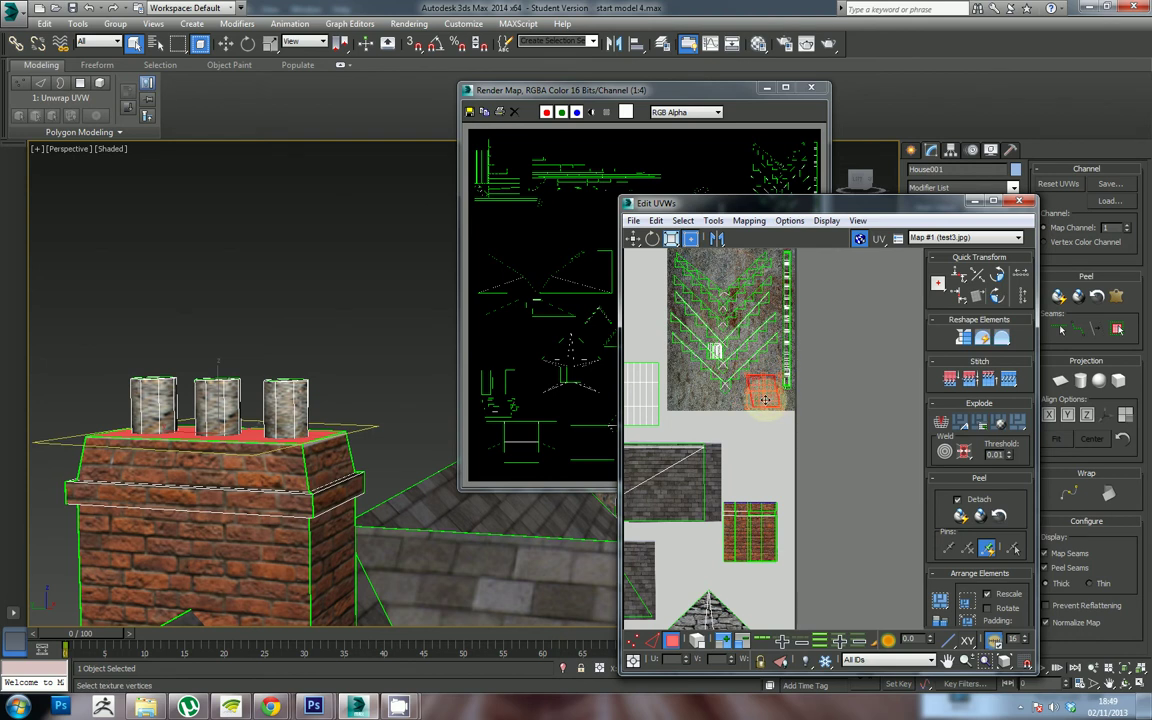
Step: Examine the full UV layout and the front of the textured cottage, including the door, windows and stepped gables
{"action": "scroll", "coordinate": [863, 427], "scroll_direction": "down", "scroll_amount": 4}
{"action": "left_click_drag", "start_coordinate": [707, 477], "coordinate": [786, 419]}
{"action": "scroll", "coordinate": [761, 479], "scroll_direction": "up", "scroll_amount": 1}
{"action": "left_click_drag", "start_coordinate": [350, 543], "coordinate": [239, 231]}
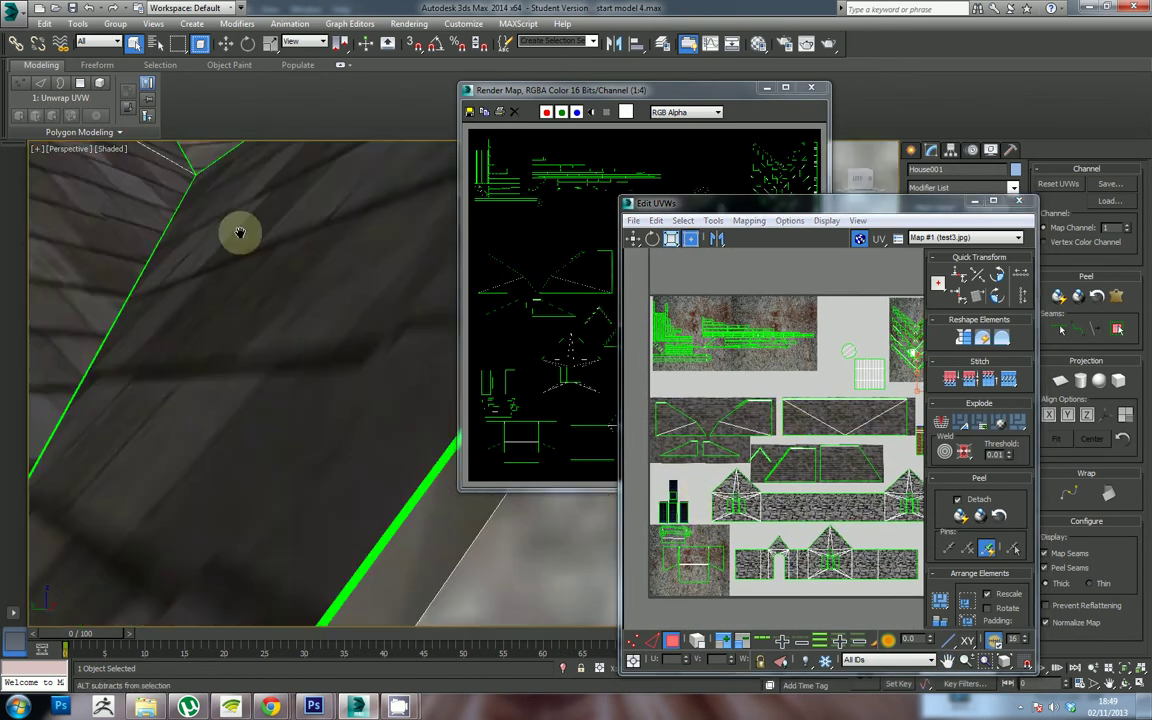
{"action": "scroll", "coordinate": [239, 232], "scroll_direction": "down", "scroll_amount": 6}
{"action": "left_click_drag", "start_coordinate": [342, 411], "coordinate": [316, 460]}
{"action": "scroll", "coordinate": [334, 500], "scroll_direction": "up", "scroll_amount": 5}
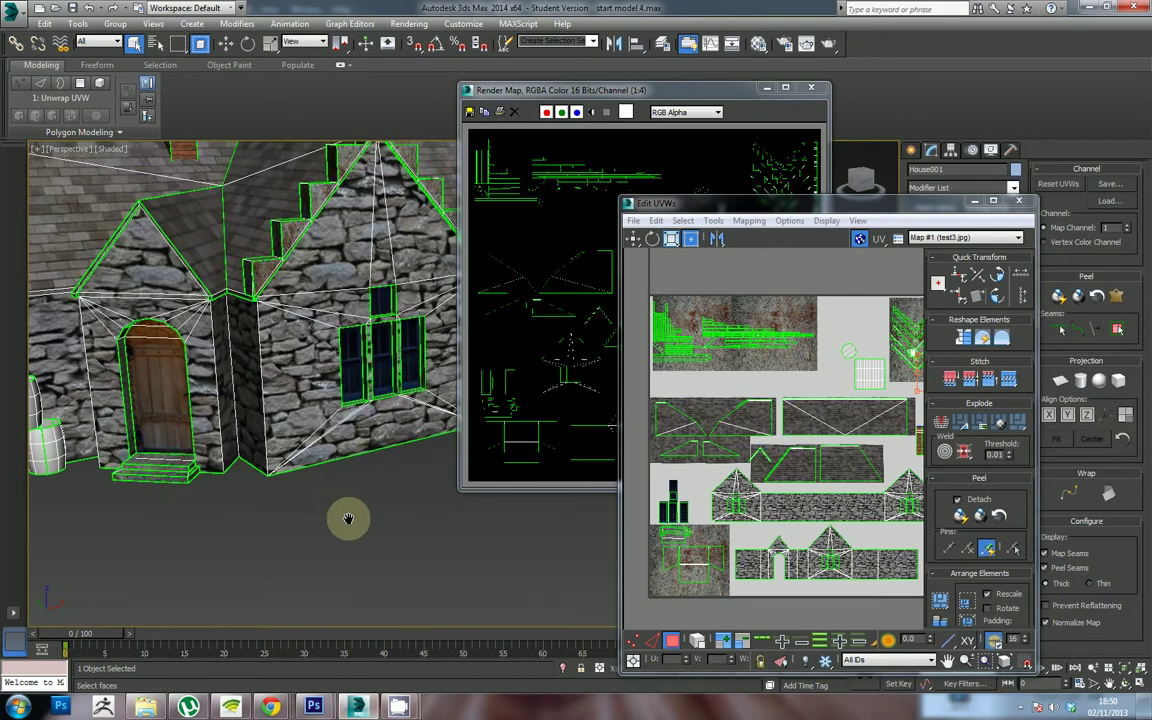
{"action": "scroll", "coordinate": [350, 515], "scroll_direction": "down", "scroll_amount": 6}
{"action": "left_click_drag", "start_coordinate": [380, 518], "coordinate": [305, 480]}
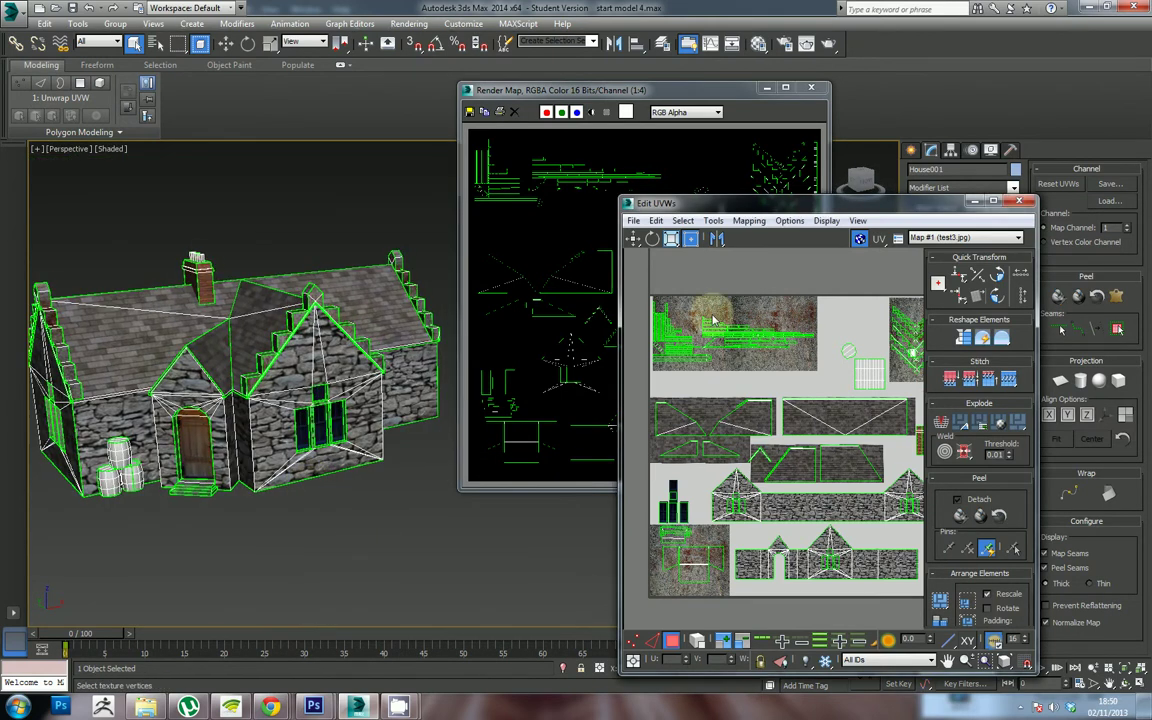
Step: Close the Render Map and Edit UVWs windows, leave the Unwrap UVW polygon level and deselect the cottage
{"action": "left_click", "coordinate": [812, 90]}
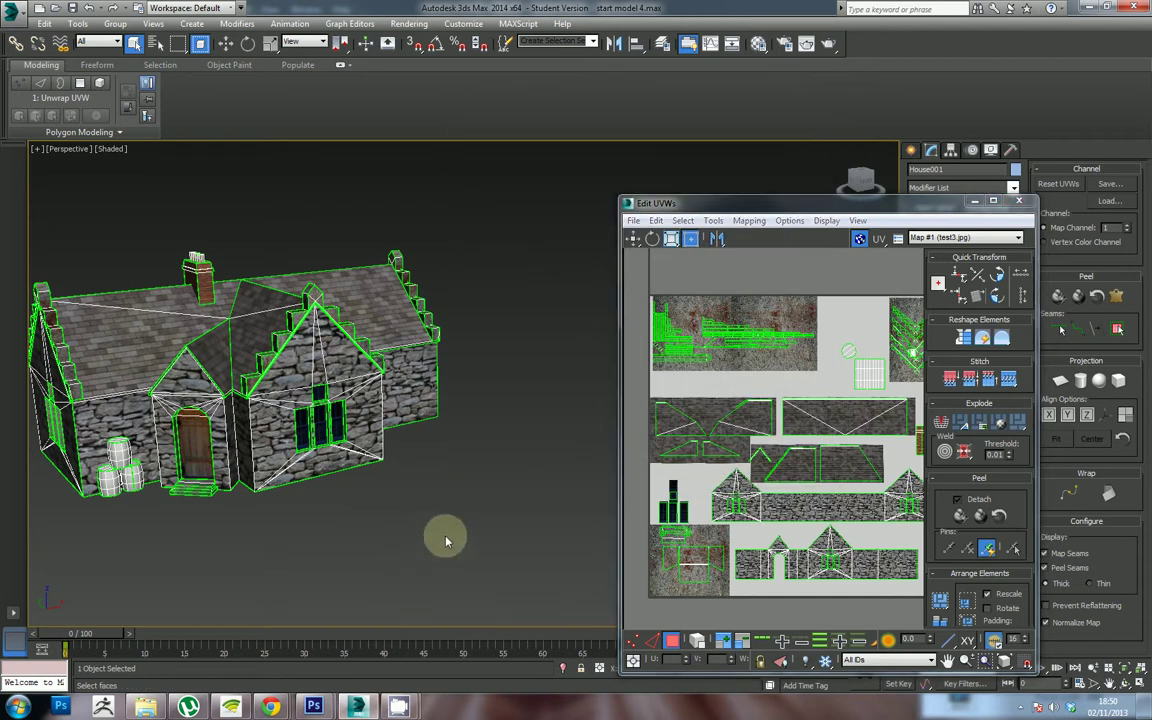
{"action": "left_click", "coordinate": [994, 203]}
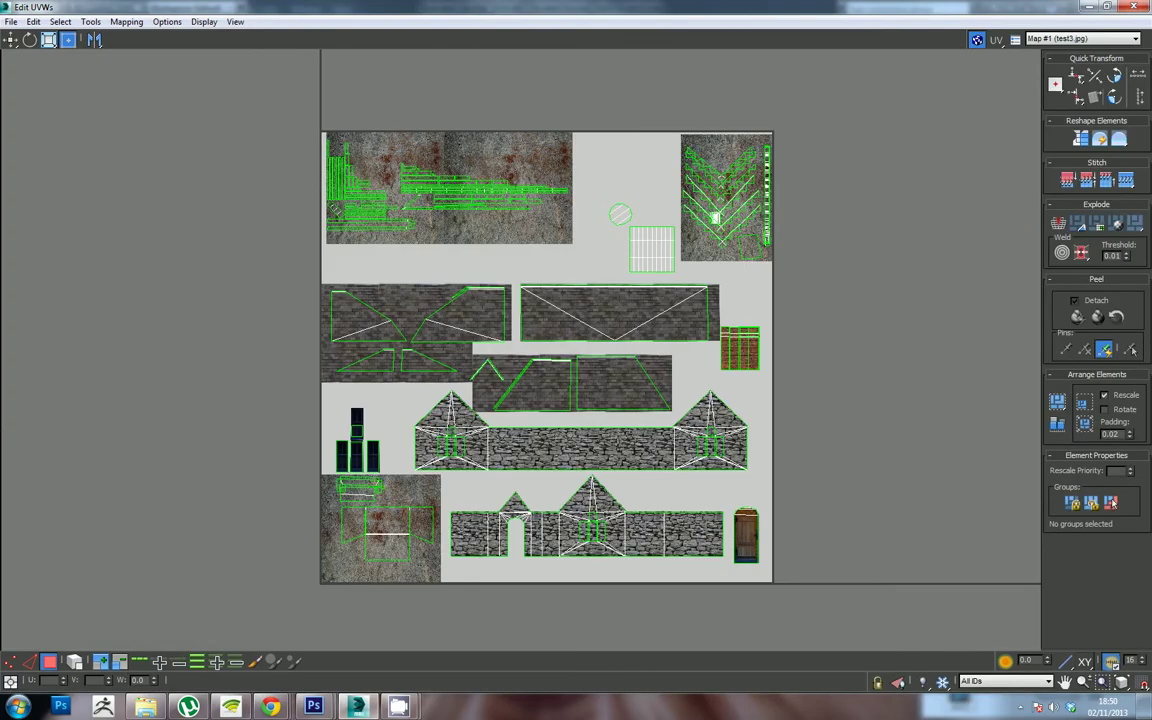
{"action": "left_click", "coordinate": [1136, 8]}
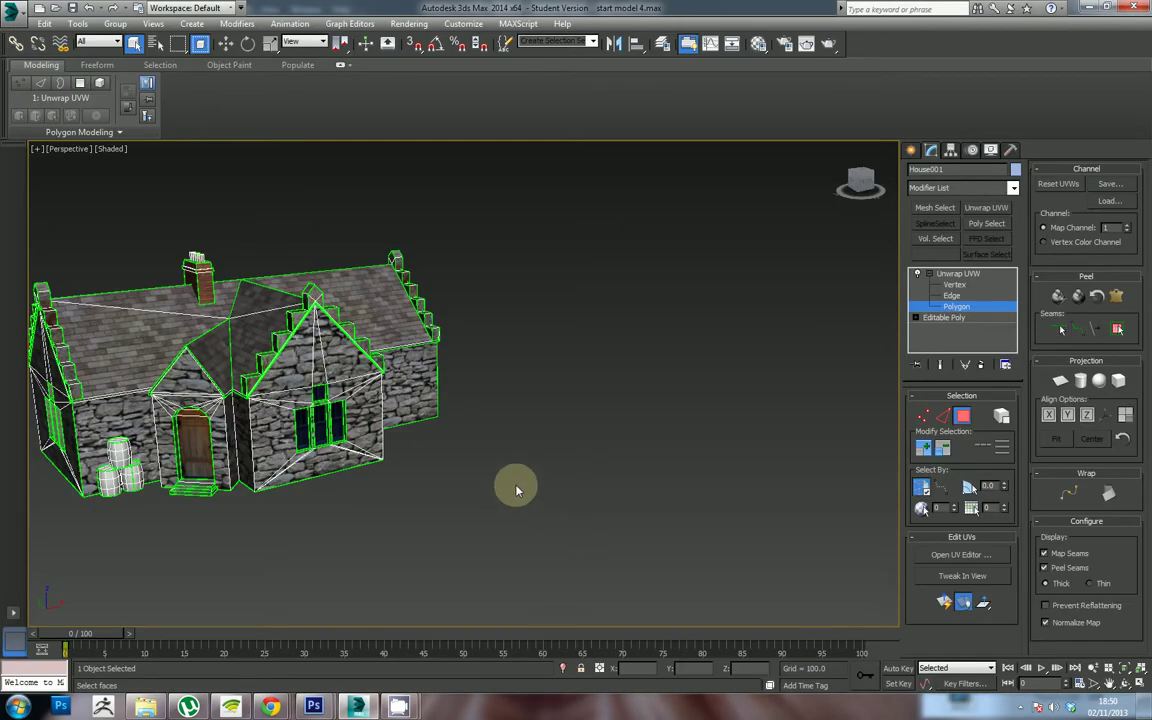
{"action": "left_click", "coordinate": [955, 274]}
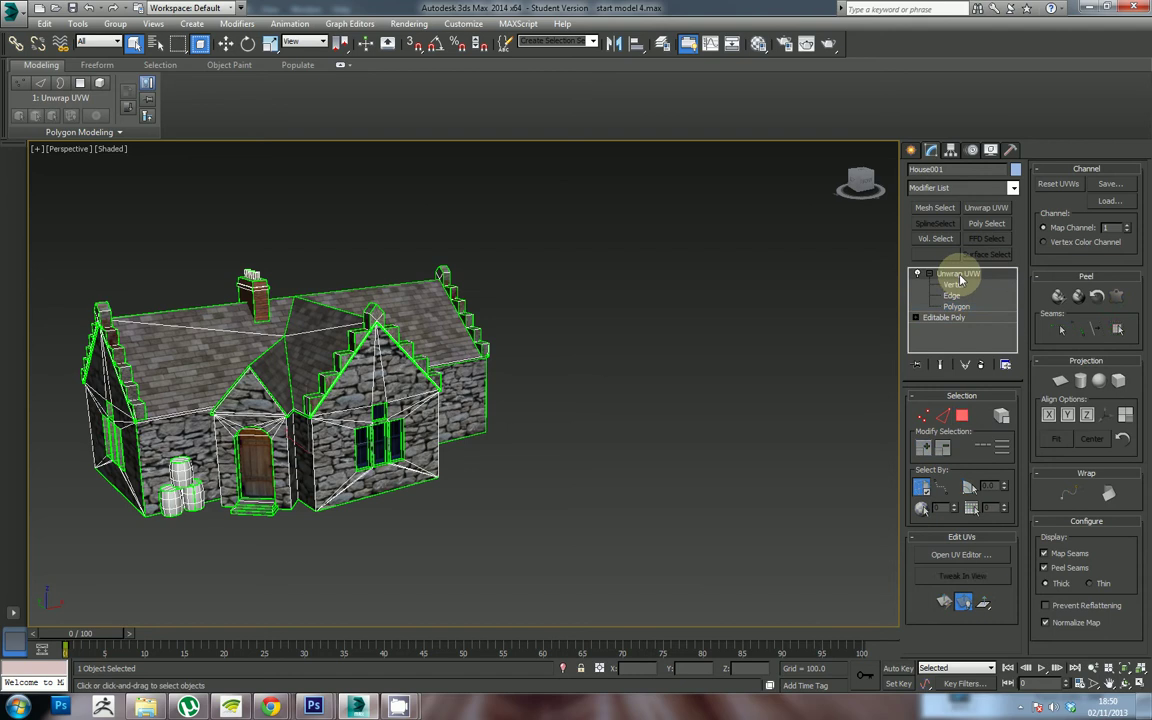
{"action": "left_click", "coordinate": [573, 428]}
Step: Examine the textured cottage without its wireframe from the back and sides, checking the walls, roof and concrete extension
{"action": "left_click_drag", "start_coordinate": [584, 514], "coordinate": [362, 508]}
{"action": "left_click_drag", "start_coordinate": [575, 405], "coordinate": [563, 445]}
{"action": "scroll", "coordinate": [540, 445], "scroll_direction": "up", "scroll_amount": 5}
{"action": "left_click_drag", "start_coordinate": [491, 442], "coordinate": [553, 496]}
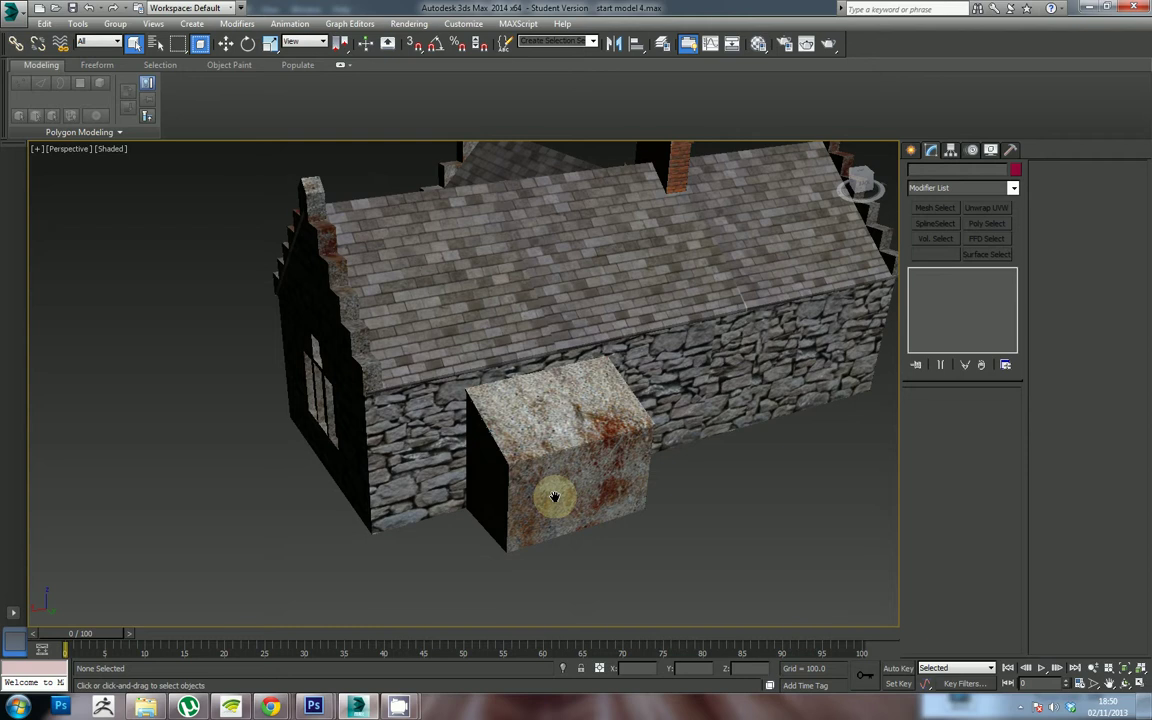
{"action": "left_click_drag", "start_coordinate": [480, 490], "coordinate": [561, 476]}
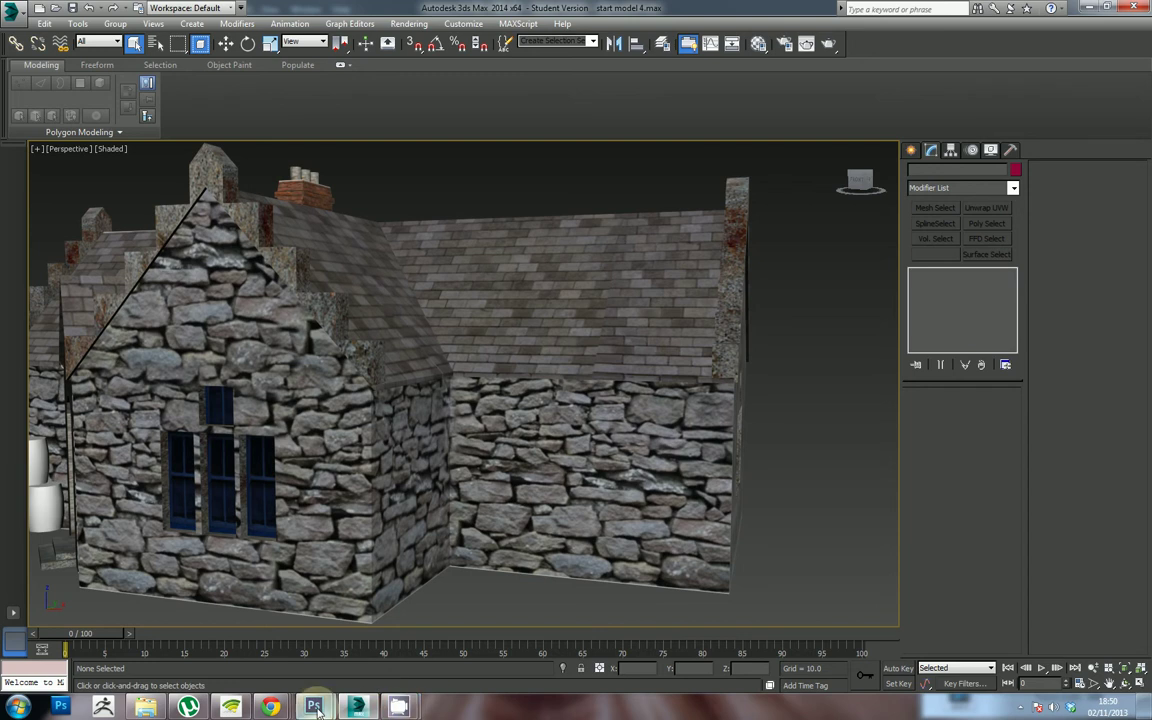
Step: Switch to test3.psd in Photoshop, paste the dark streaked grunge image over the stone walls and set its layer opacity to 60%
{"action": "mouse_move", "coordinate": [313, 707]}
{"action": "left_click", "coordinate": [257, 641]}
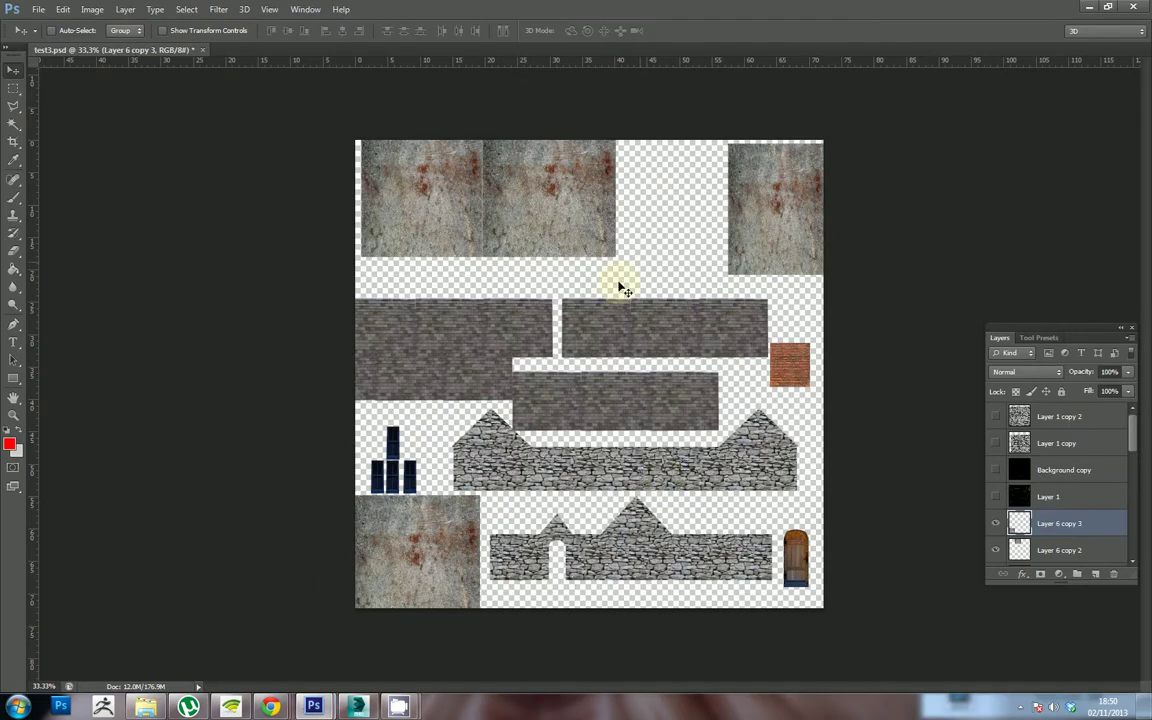
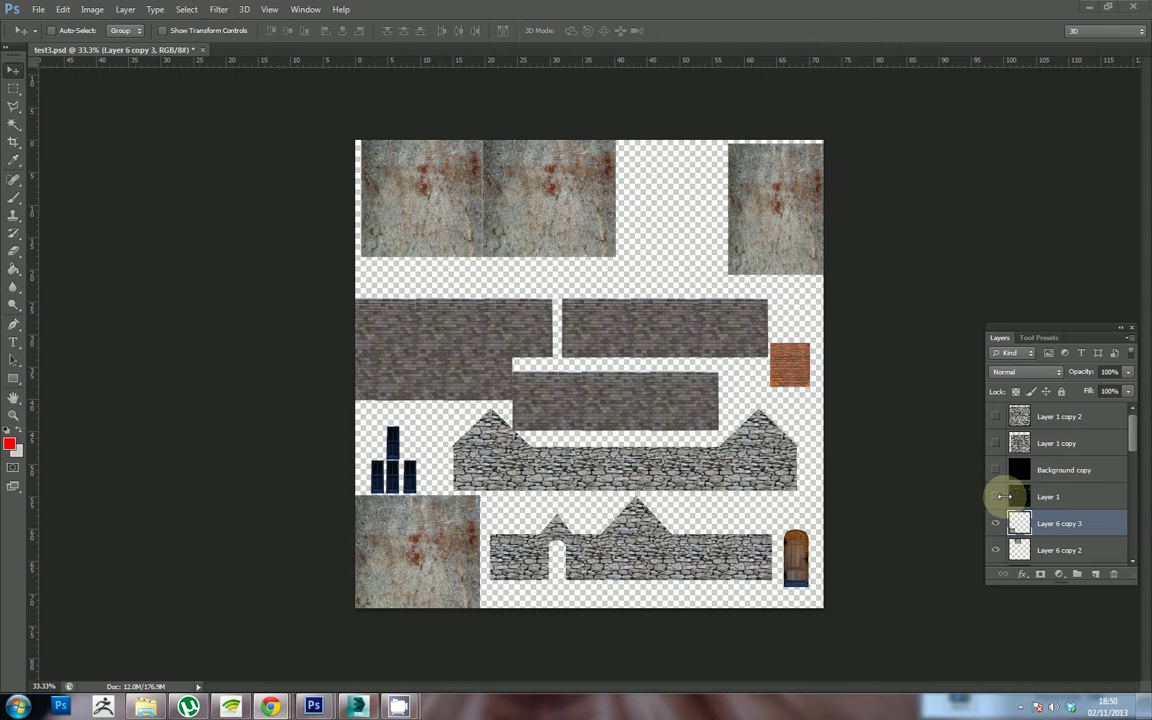
{"action": "left_click_drag", "start_coordinate": [1131, 453], "coordinate": [1133, 481]}
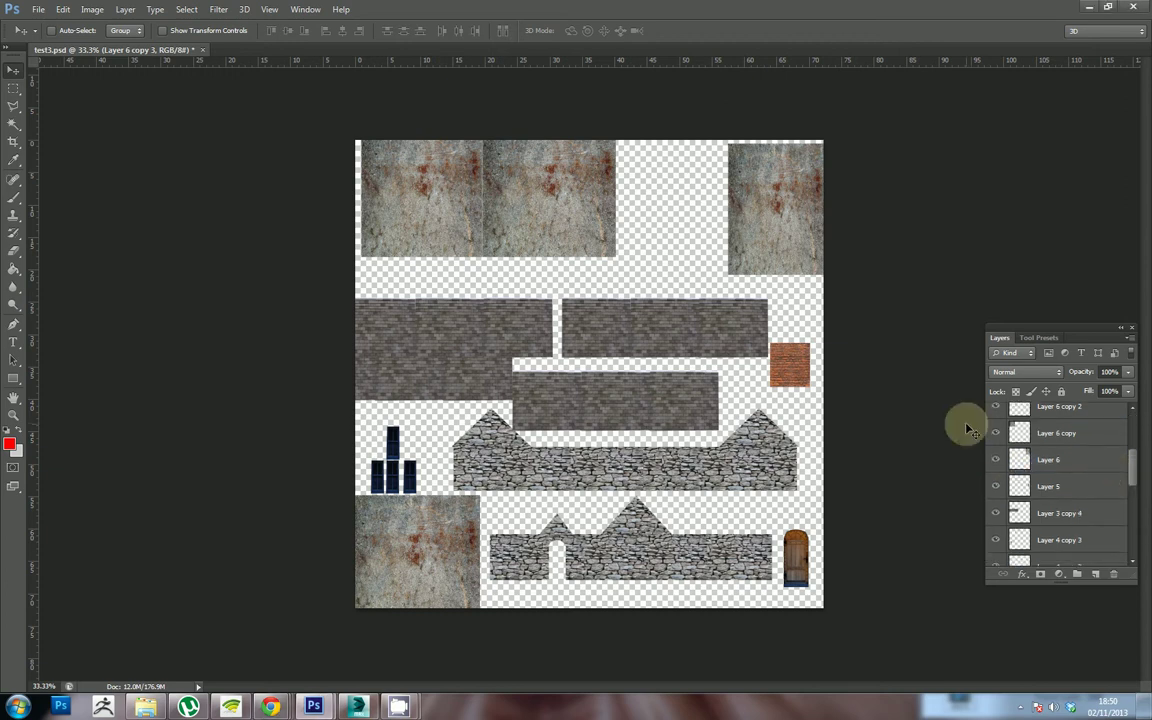
{"action": "key", "text": "ctrl+v"}
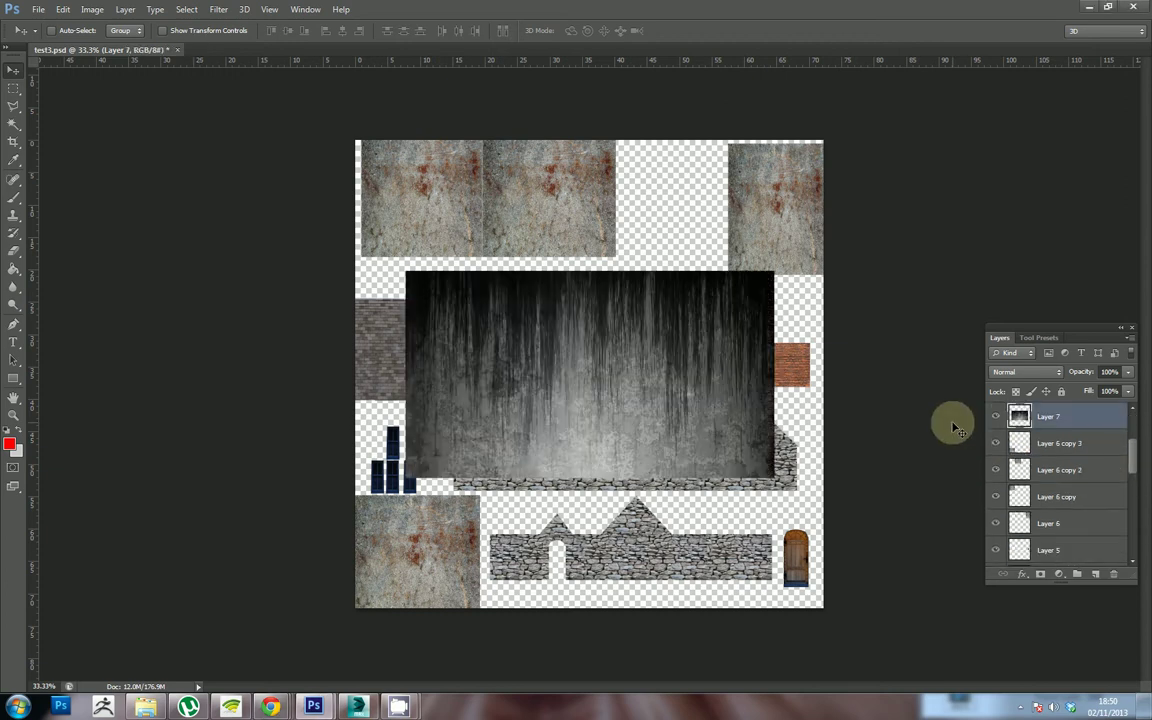
{"action": "left_click_drag", "start_coordinate": [758, 410], "coordinate": [774, 490]}
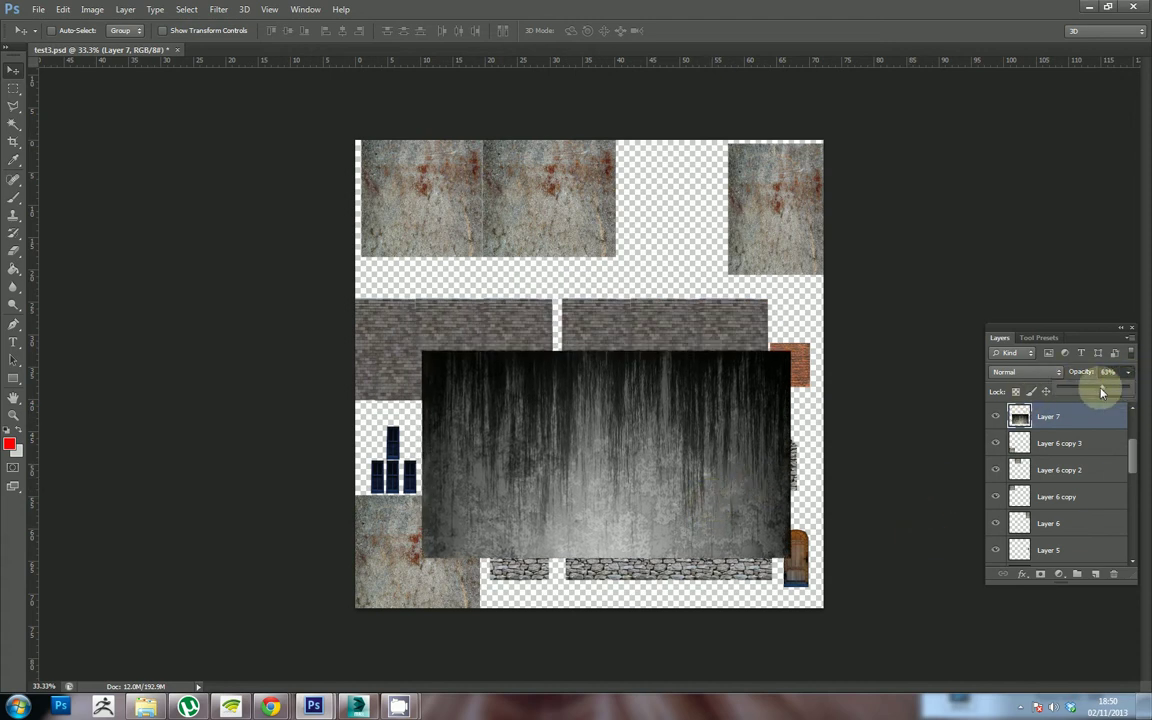
{"action": "left_click_drag", "start_coordinate": [1101, 392], "coordinate": [1099, 391]}
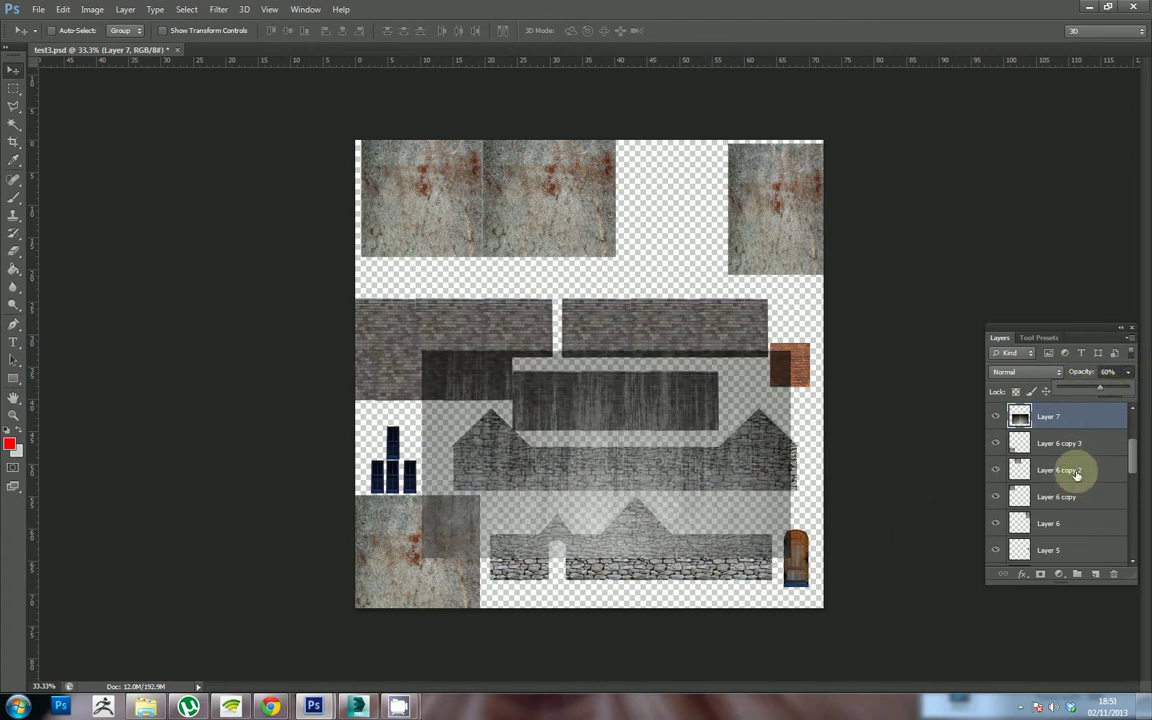
Step: Move the grunge layer, Layer 7, down the layer stack to directly below Layer 4 copy 2
{"action": "left_click_drag", "start_coordinate": [1062, 421], "coordinate": [1063, 503]}
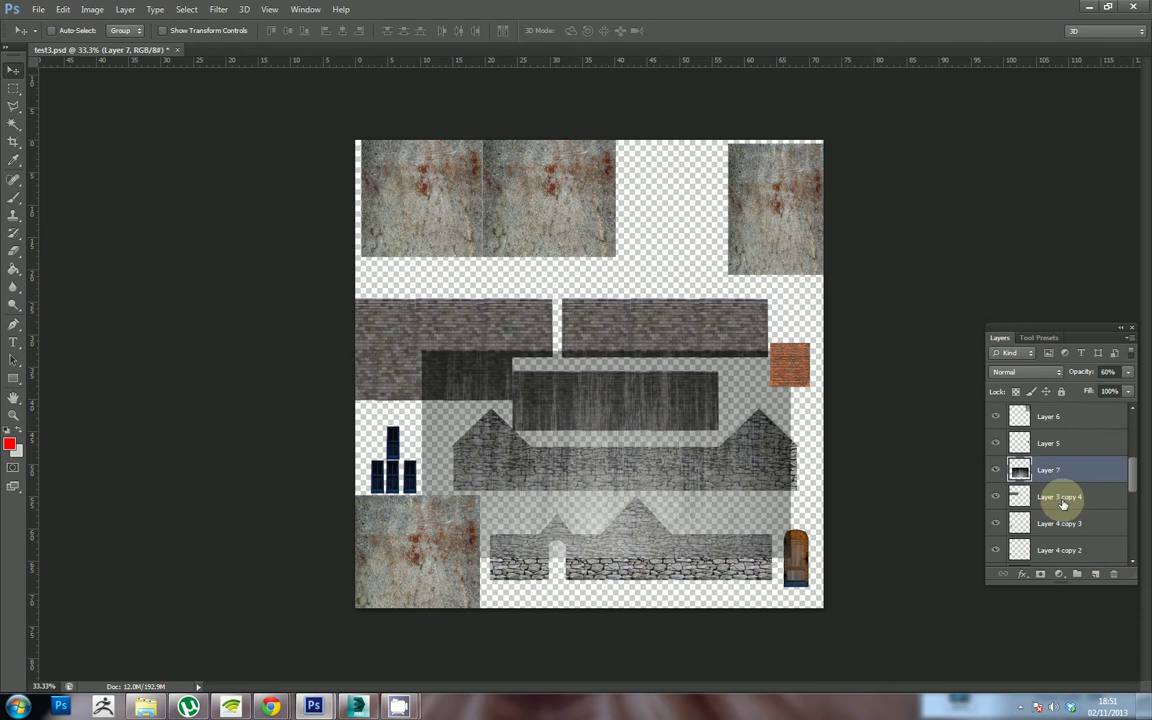
{"action": "left_click", "coordinate": [1052, 497]}
{"action": "left_click", "coordinate": [995, 497]}
{"action": "left_click", "coordinate": [995, 497]}
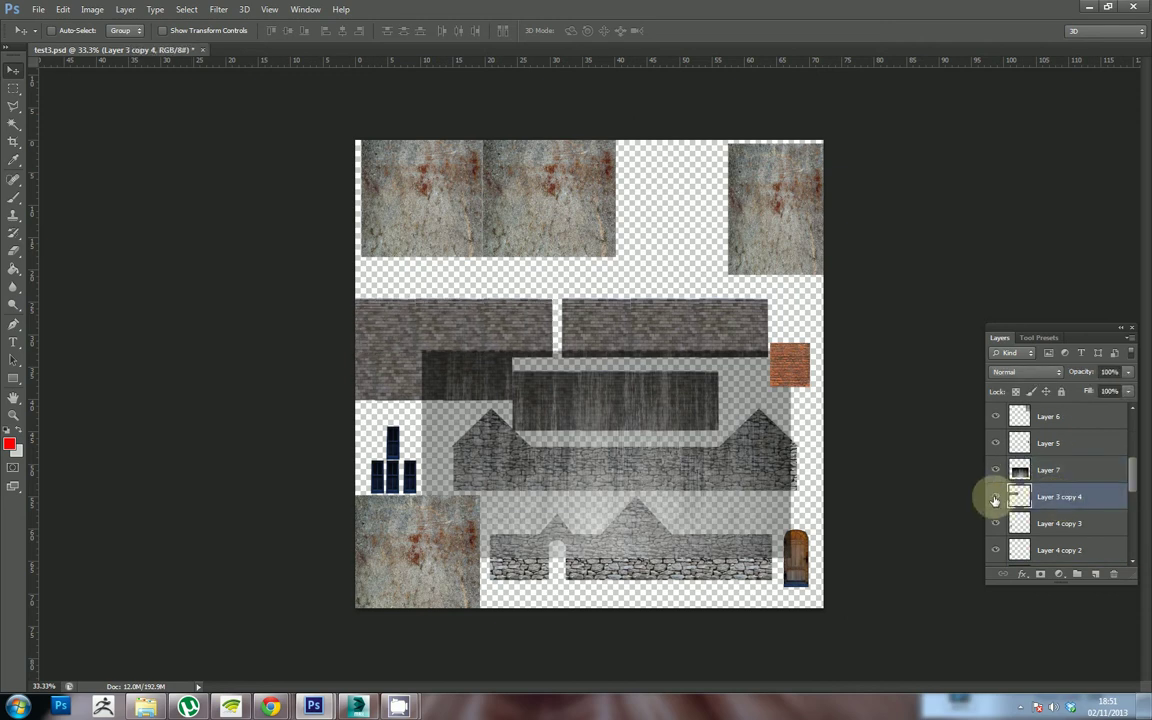
{"action": "scroll", "coordinate": [1000, 500], "scroll_direction": "down", "scroll_amount": 1}
{"action": "scroll", "coordinate": [1002, 498], "scroll_direction": "down", "scroll_amount": 1}
{"action": "left_click_drag", "start_coordinate": [1039, 418], "coordinate": [1047, 511]}
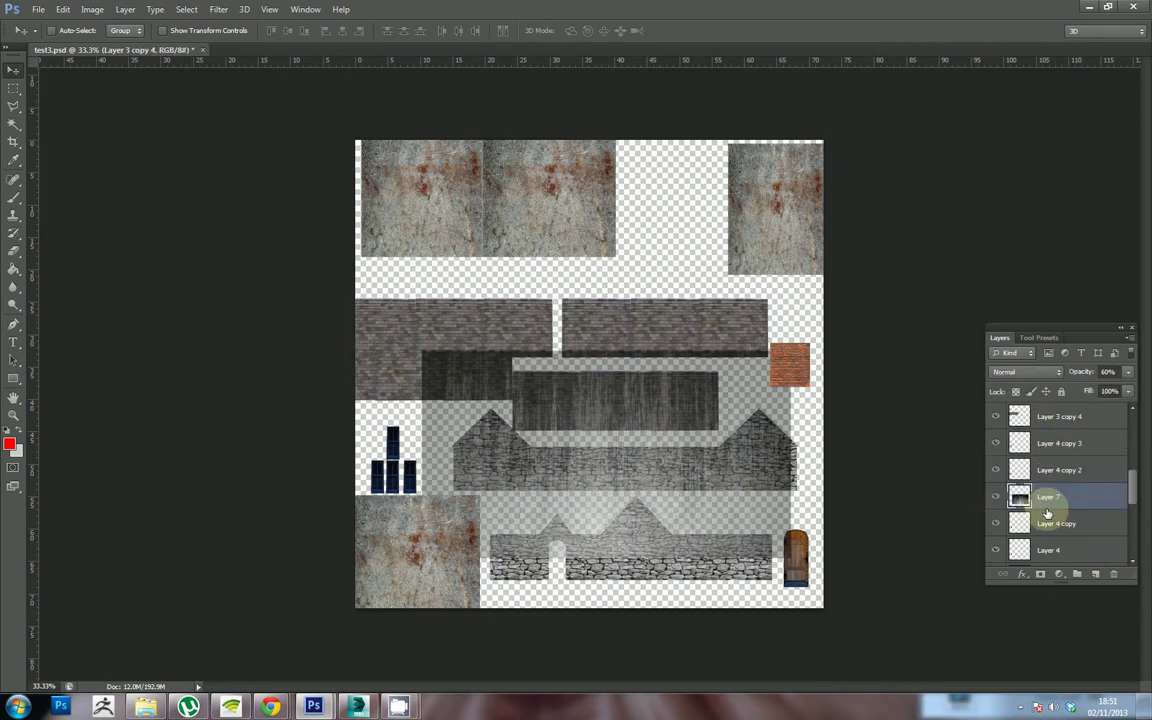
Step: Move Layer 7 below Layer 2 so it sits directly above the stone wall layer, Layer 1 copy 11
{"action": "scroll", "coordinate": [1047, 513], "scroll_direction": "down", "scroll_amount": 3}
{"action": "left_click_drag", "start_coordinate": [1048, 418], "coordinate": [1053, 537]}
{"action": "scroll", "coordinate": [1053, 533], "scroll_direction": "down", "scroll_amount": 1}
{"action": "left_click_drag", "start_coordinate": [1059, 479], "coordinate": [1047, 534]}
{"action": "left_click", "coordinate": [995, 501]}
{"action": "left_click", "coordinate": [994, 501]}
{"action": "scroll", "coordinate": [1048, 533], "scroll_direction": "down", "scroll_amount": 3}
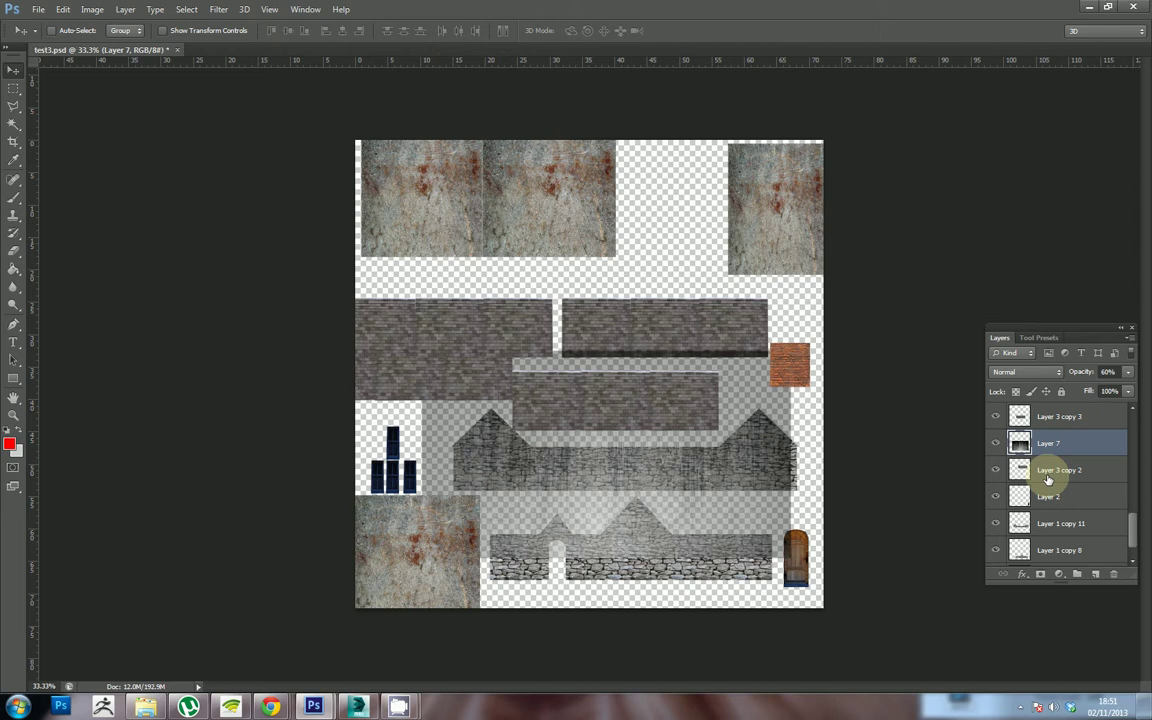
{"action": "left_click_drag", "start_coordinate": [1048, 480], "coordinate": [1054, 512]}
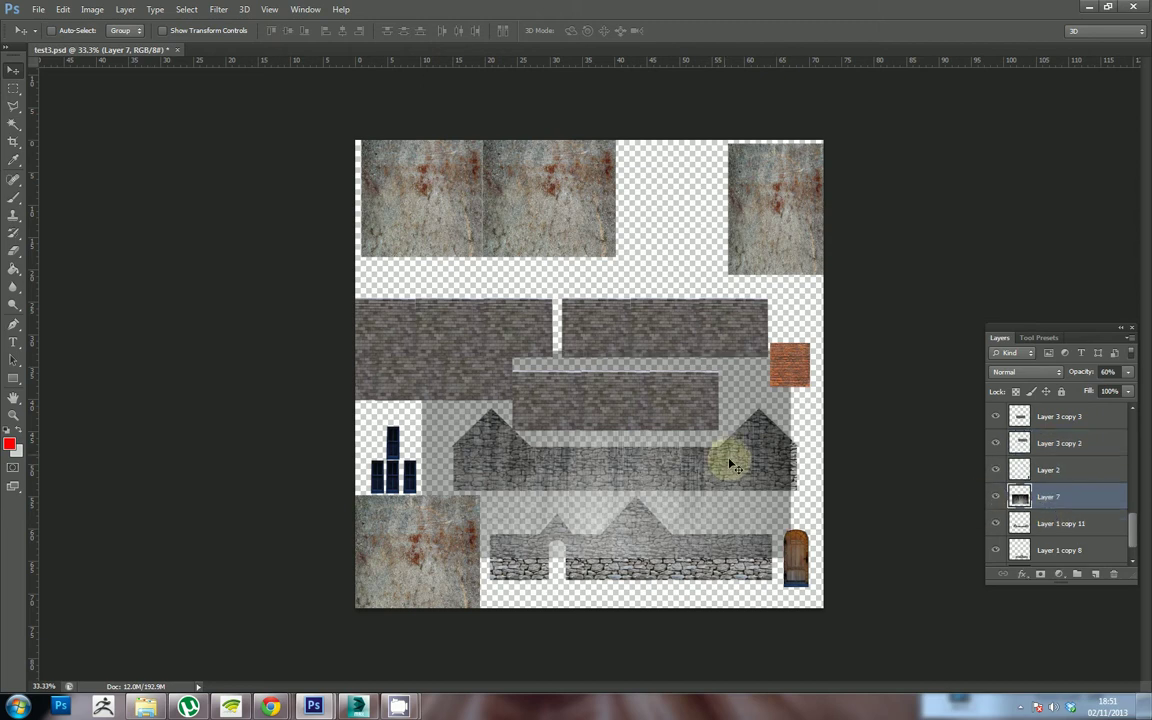
Step: Free-transform the grunge layer to about 37% width and 24% height over the middle of the upper stone wall strip
{"action": "key", "text": "ctrl+t"}
{"action": "left_click", "coordinate": [790, 360]}
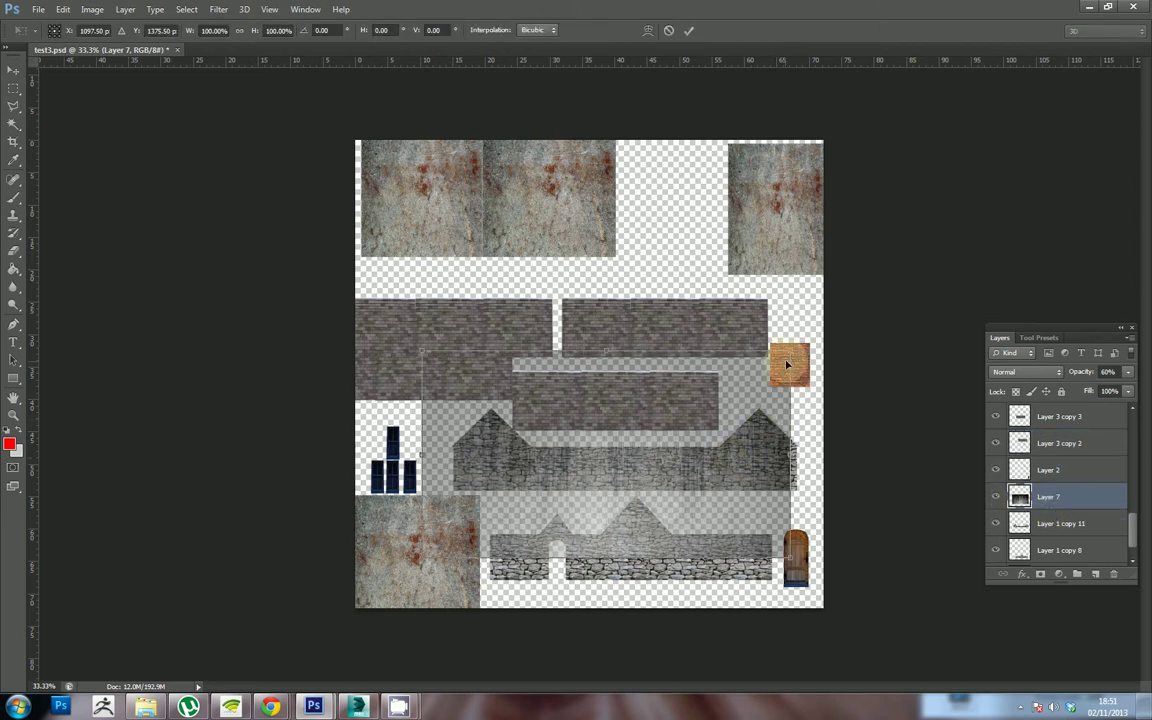
{"action": "left_click_drag", "start_coordinate": [791, 354], "coordinate": [705, 442]}
{"action": "key", "text": "ctrl+z"}
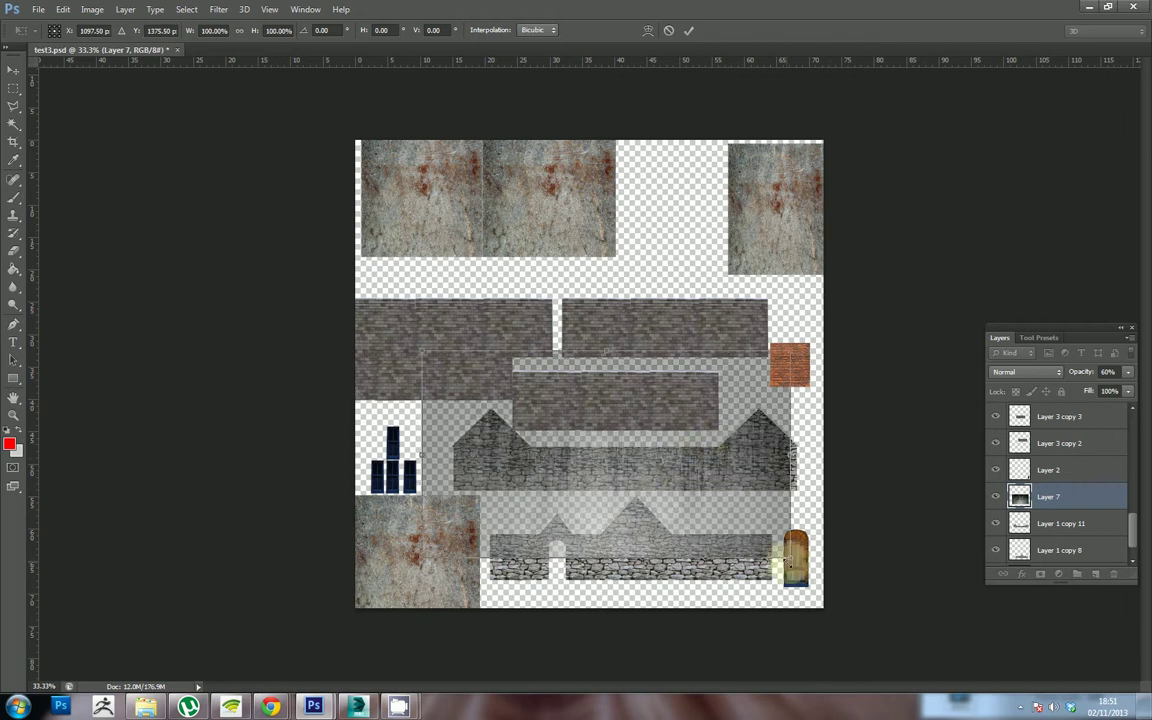
{"action": "left_click_drag", "start_coordinate": [792, 558], "coordinate": [696, 469]}
{"action": "key", "text": "ctrl+plus"}
{"action": "key", "text": "ctrl+plus"}
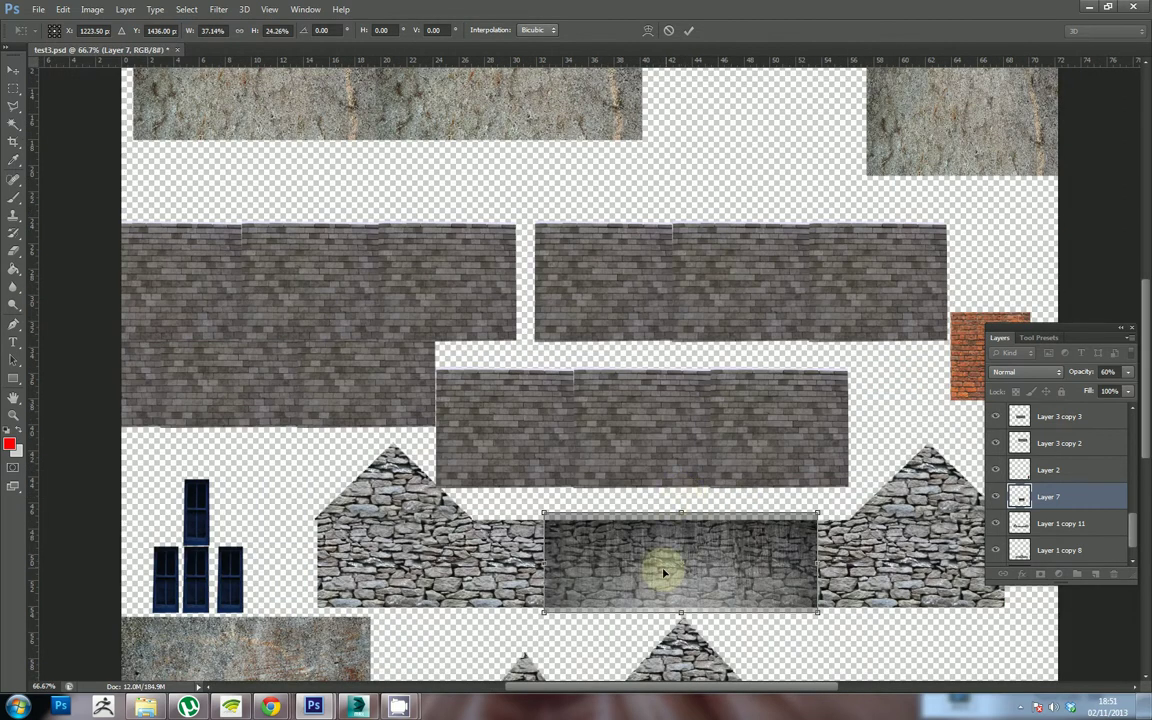
Step: Widen the grunge layer to about 53% so it spans the upper stone wall between the two gables
{"action": "left_click_drag", "start_coordinate": [681, 612], "coordinate": [687, 602]}
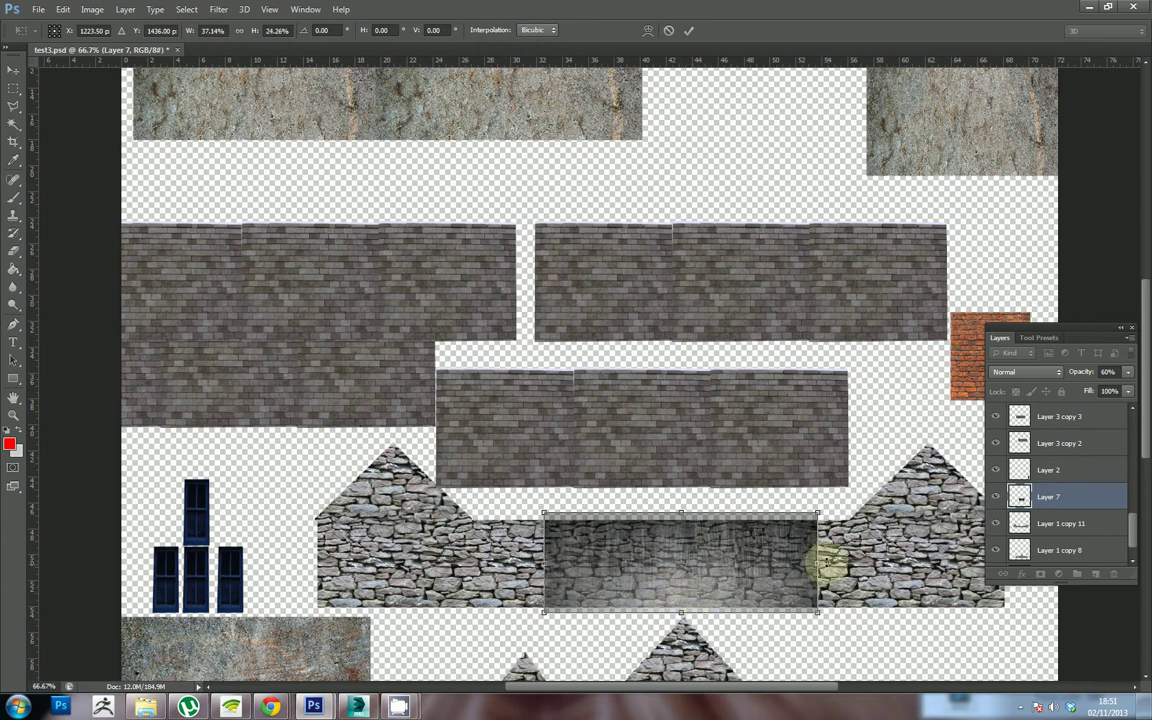
{"action": "left_click_drag", "start_coordinate": [818, 567], "coordinate": [856, 564]}
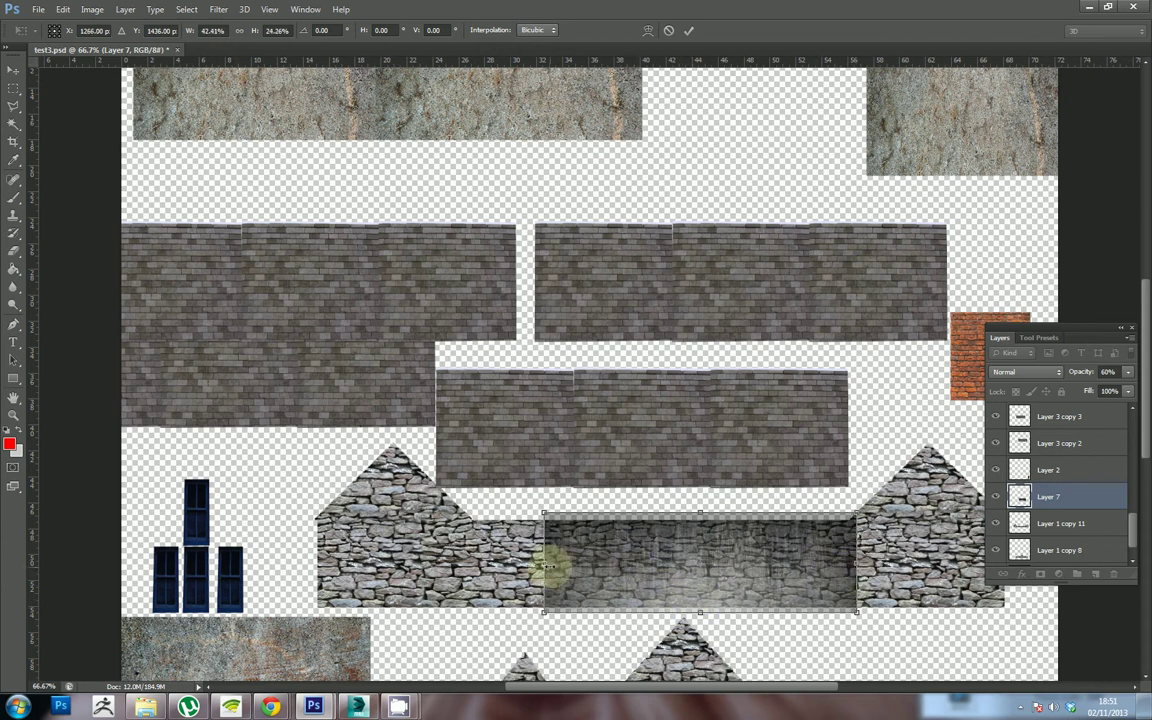
{"action": "left_click_drag", "start_coordinate": [540, 563], "coordinate": [466, 564]}
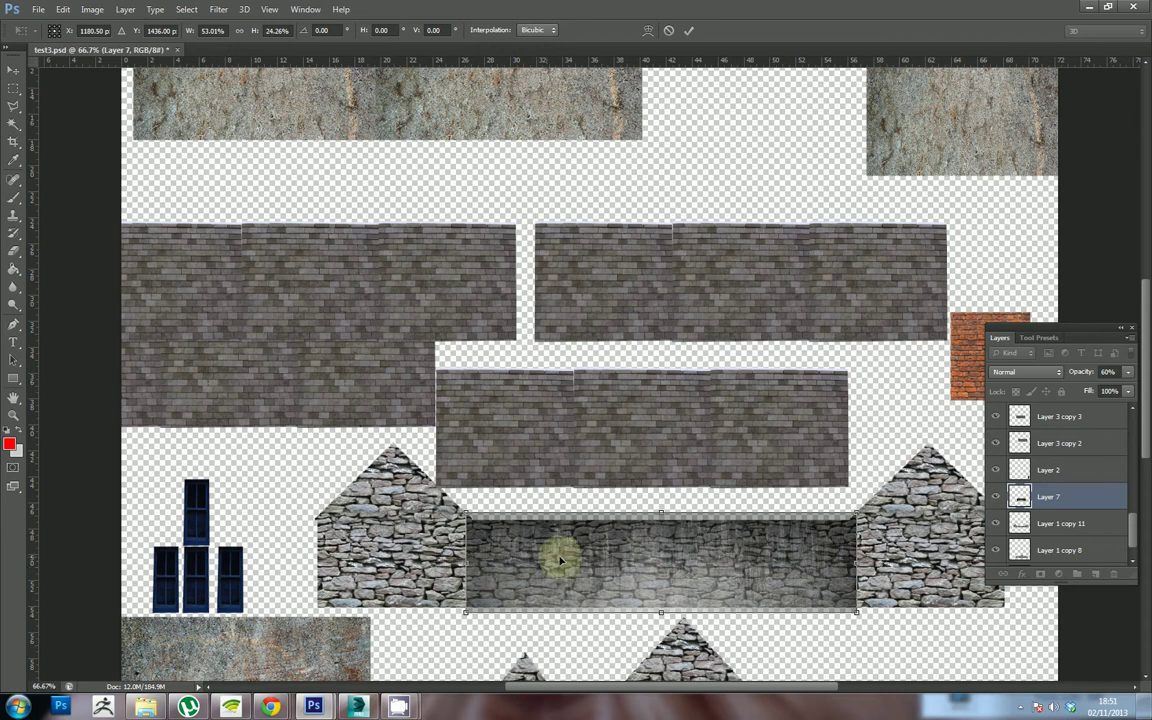
{"action": "key", "text": "Return"}
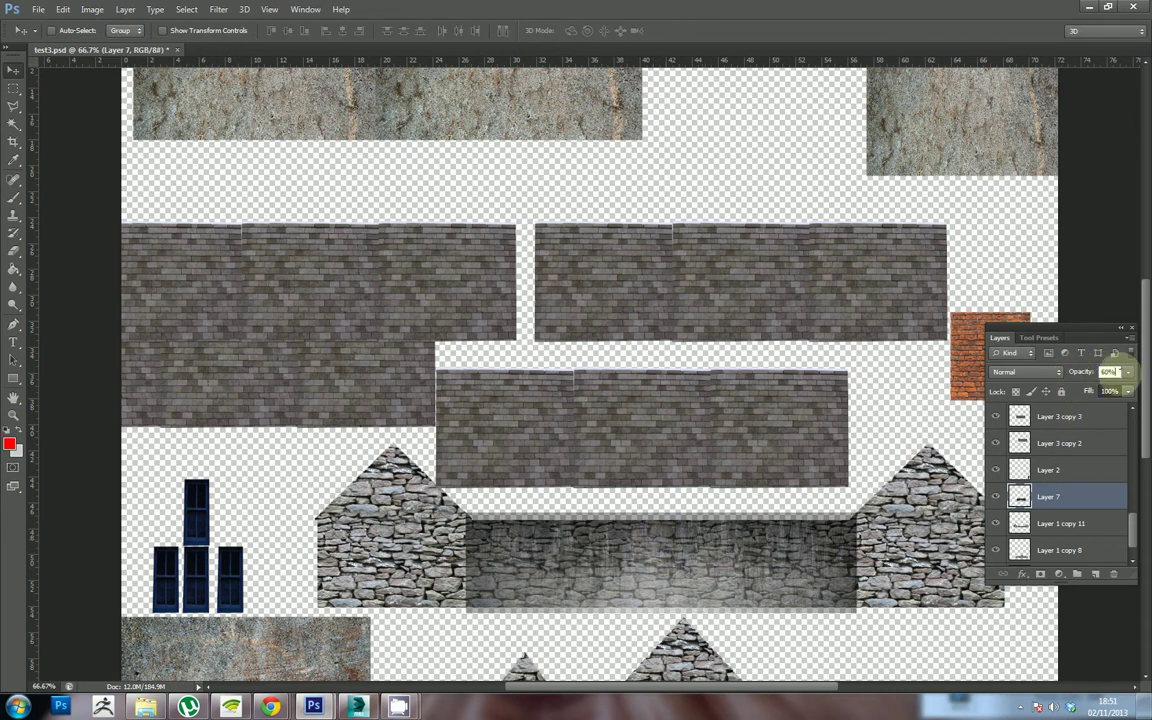
Step: Raise Layer 7's opacity to 98% and try the Color Burn, Darken and Multiply blend modes over the stone wall
{"action": "left_click", "coordinate": [1128, 372]}
{"action": "left_click_drag", "start_coordinate": [1132, 390], "coordinate": [1133, 393]}
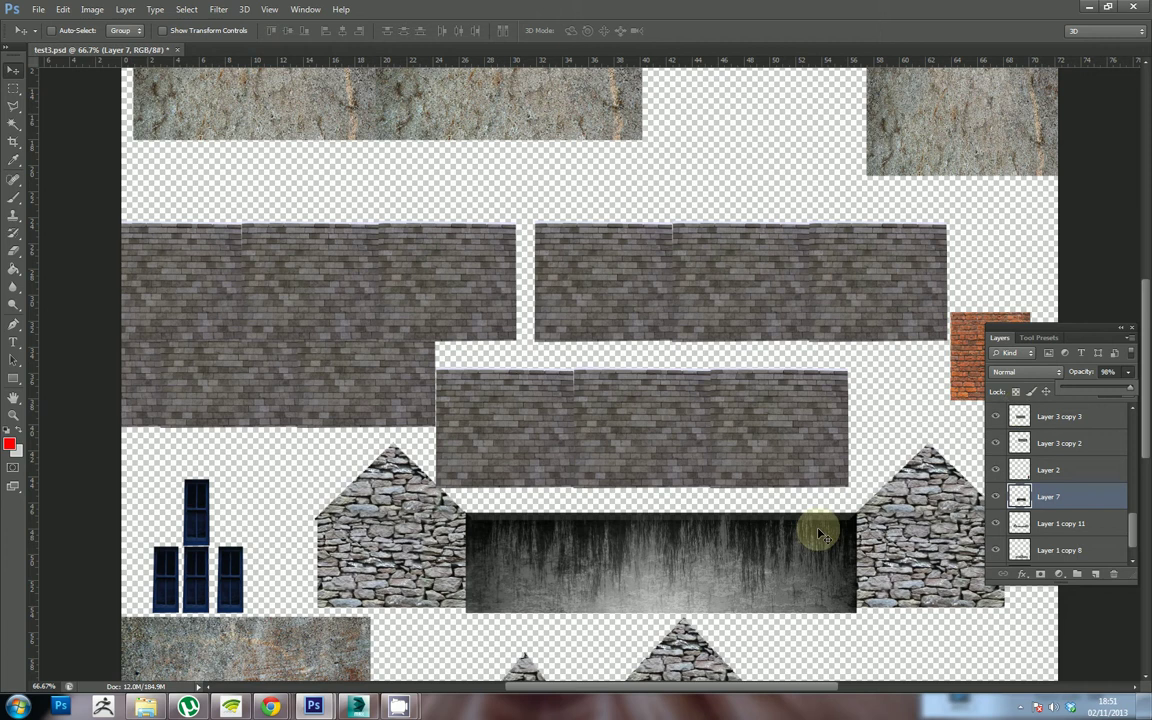
{"action": "left_click", "coordinate": [1030, 376]}
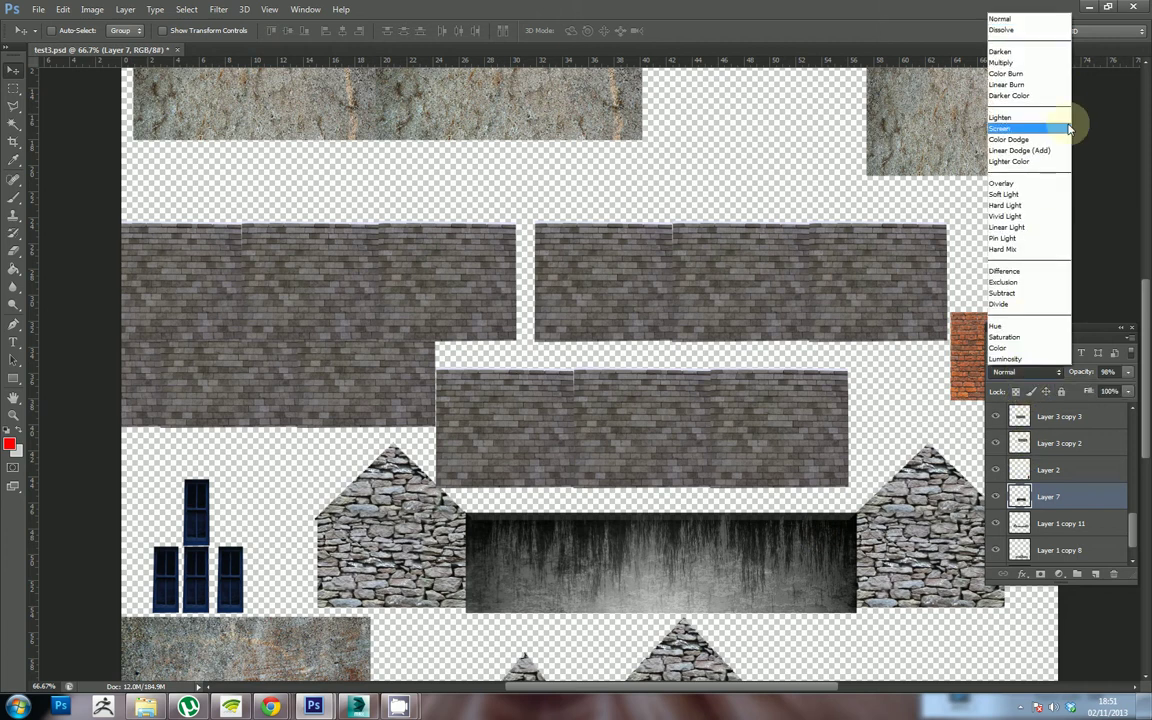
{"action": "left_click", "coordinate": [1006, 73]}
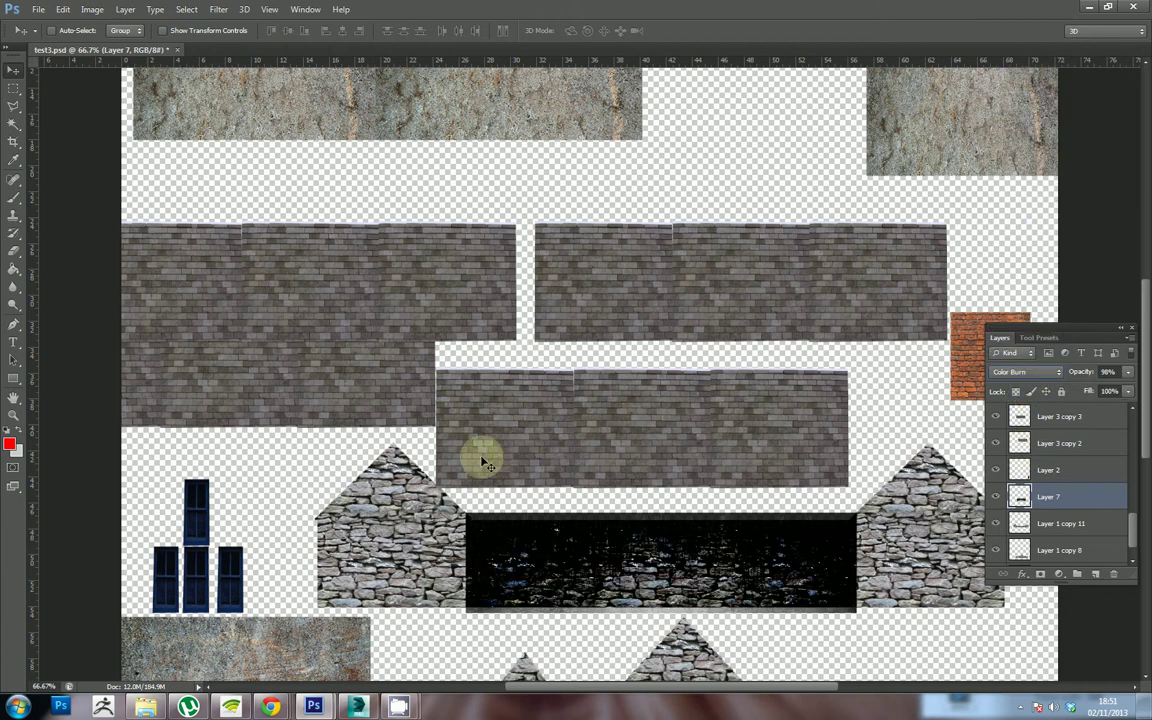
{"action": "key", "text": "Up"}
{"action": "key", "text": "Up"}
{"action": "key", "text": "Up"}
{"action": "key", "text": "Down"}
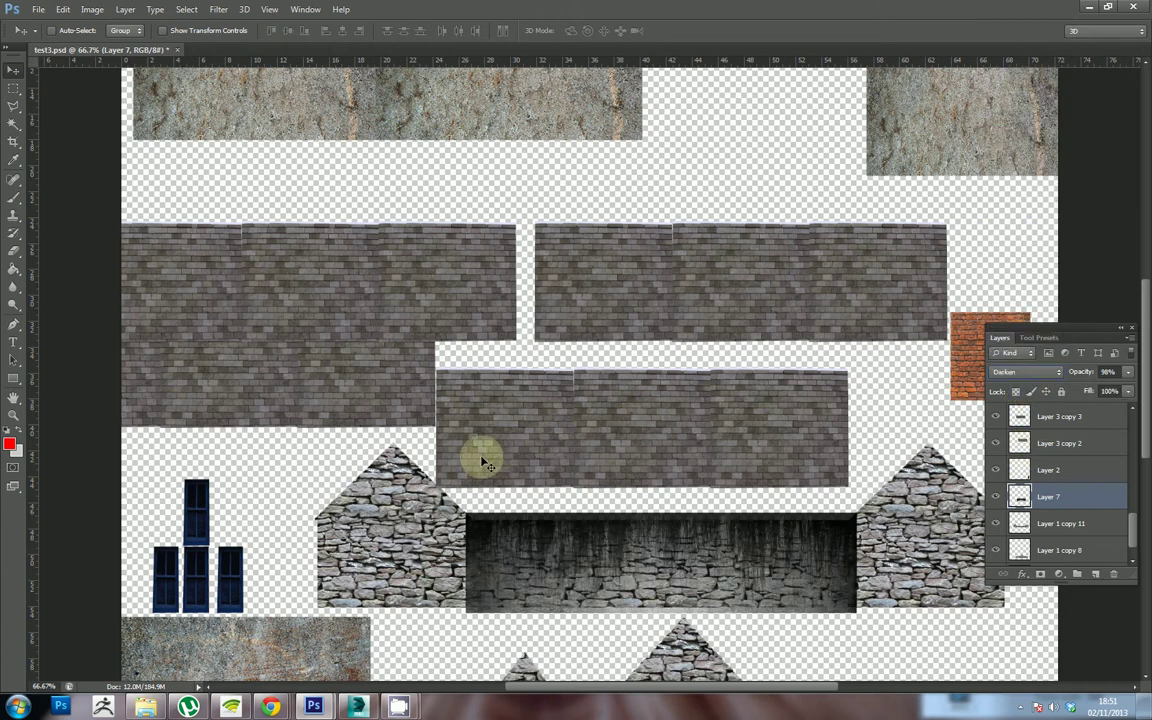
{"action": "key", "text": "Down"}
Step: Align the grunge layer with the wall's top edge and free-transform its height to about 63%
{"action": "left_click_drag", "start_coordinate": [595, 566], "coordinate": [612, 563]}
{"action": "key", "text": "ctrl+t"}
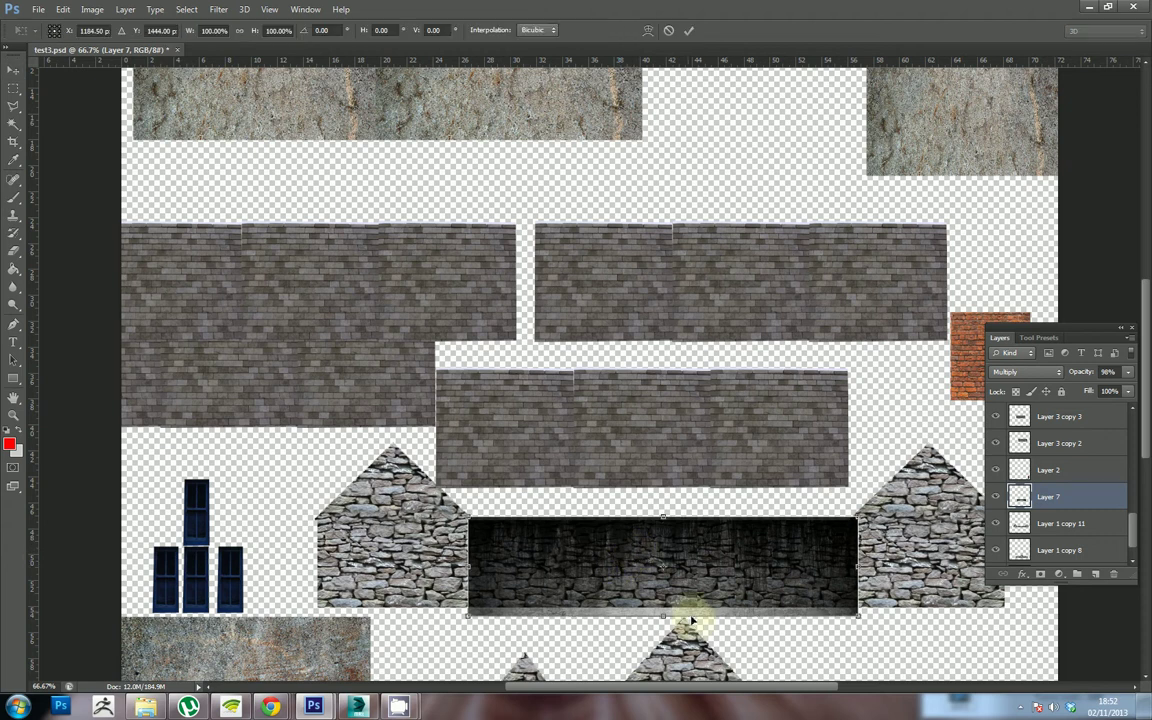
{"action": "left_click_drag", "start_coordinate": [663, 614], "coordinate": [674, 583]}
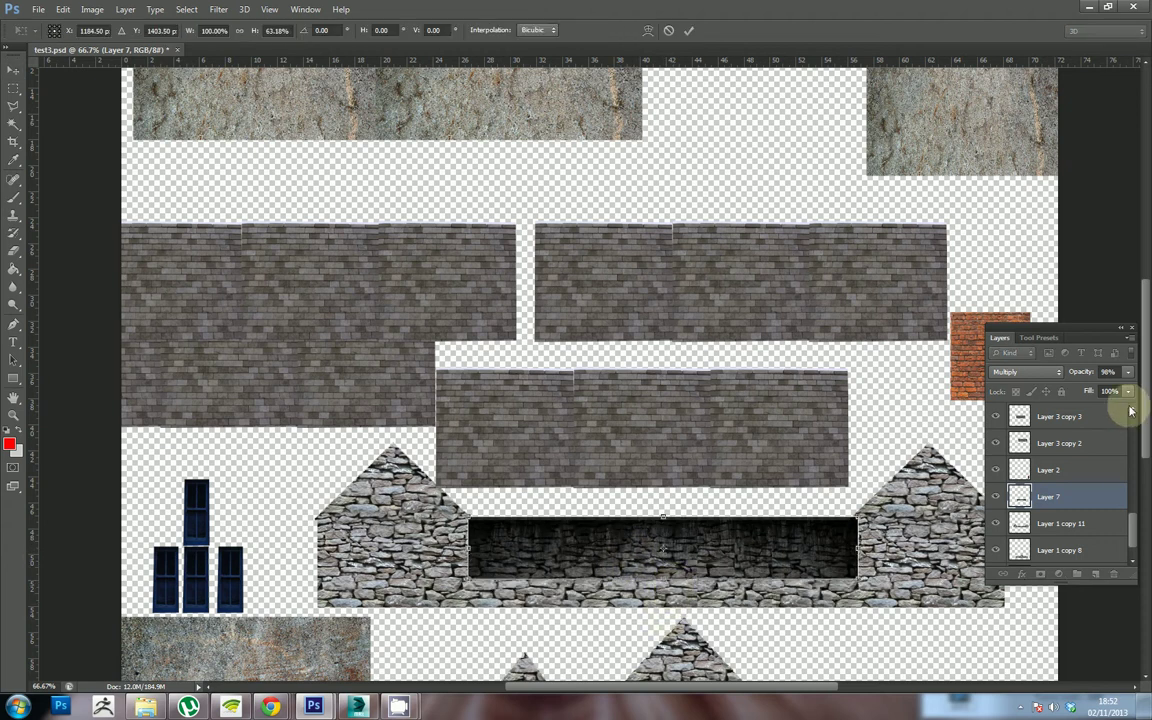
Step: Lower Layer 7's opacity to 69% and set its blend mode to Overlay after trying Screen and Soft Light
{"action": "left_click_drag", "start_coordinate": [1130, 377], "coordinate": [1109, 388]}
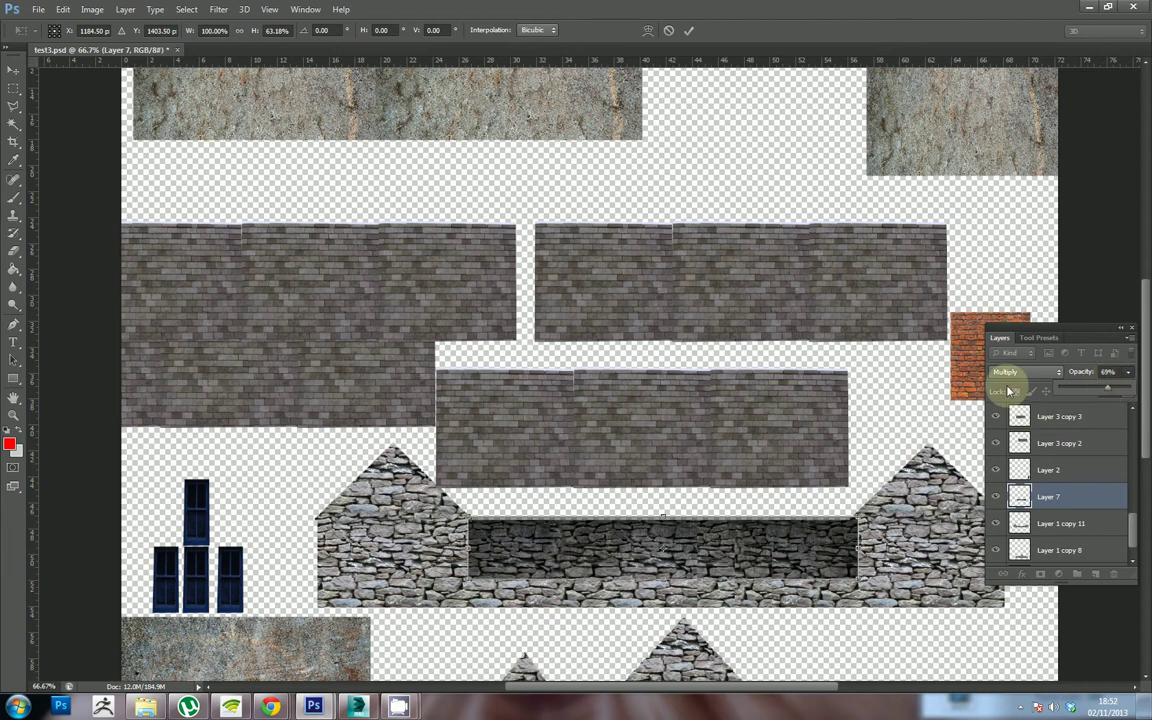
{"action": "left_click", "coordinate": [1047, 374]}
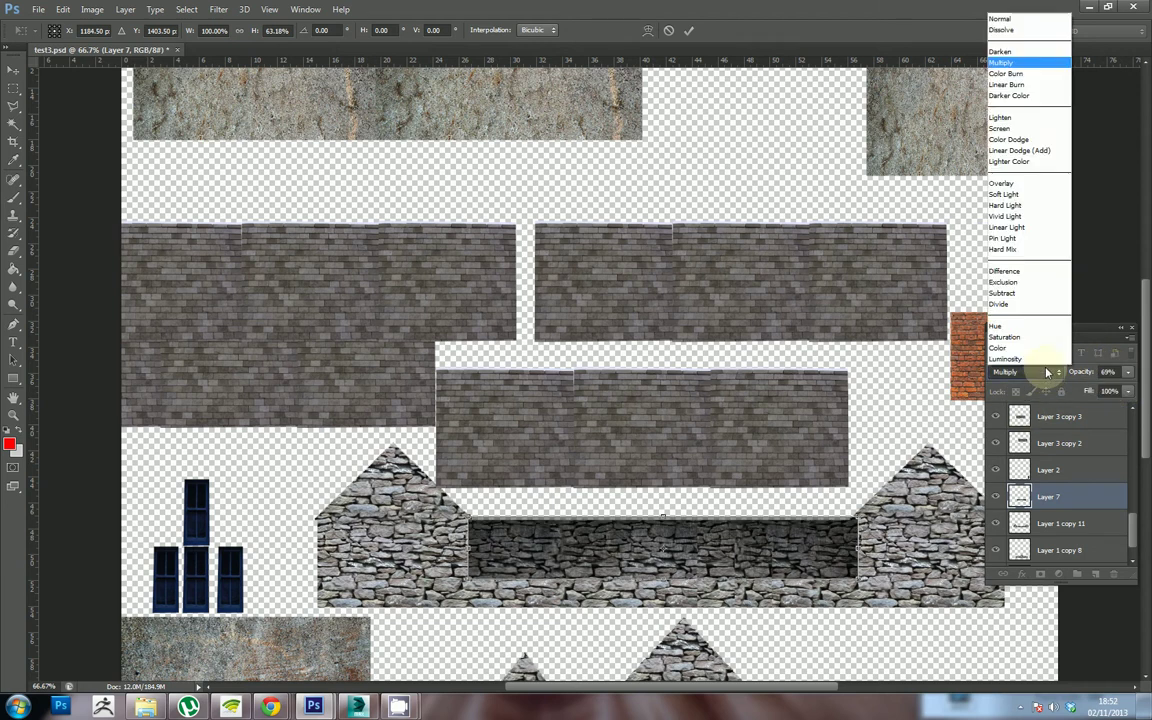
{"action": "left_click", "coordinate": [1010, 128]}
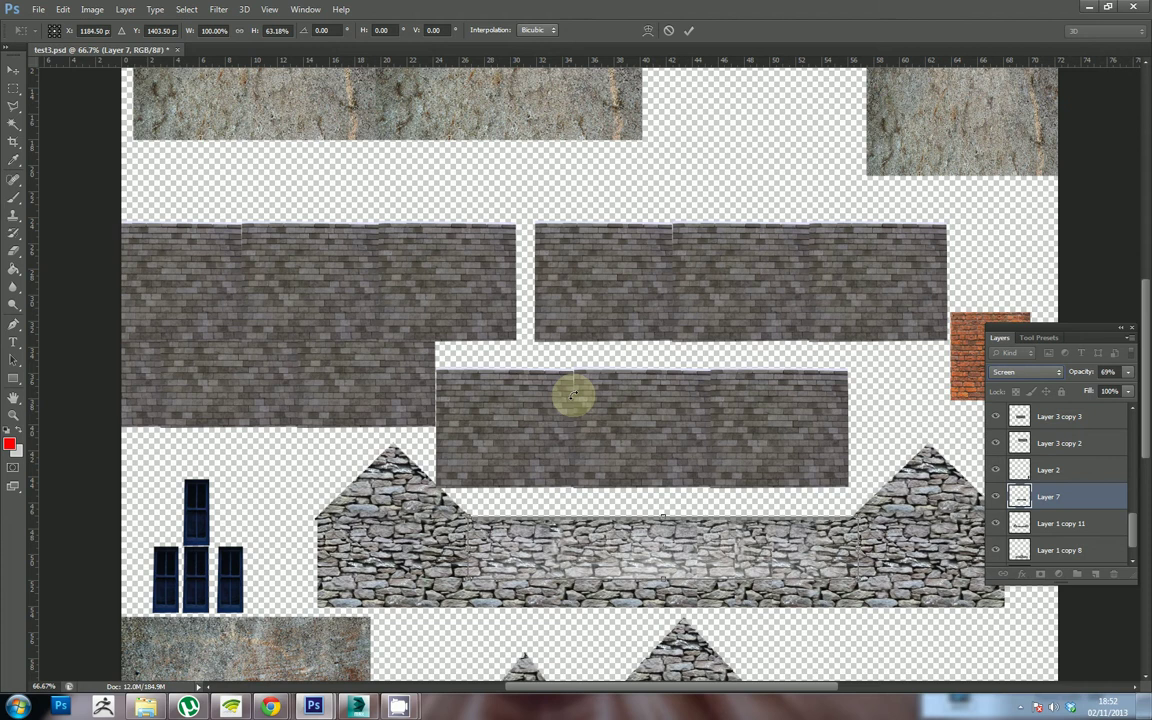
{"action": "key", "text": "shift+plus"}
{"action": "key", "text": "shift+plus"}
{"action": "key", "text": "shift+plus"}
{"action": "key", "text": "shift+plus"}
{"action": "key", "text": "shift+plus"}
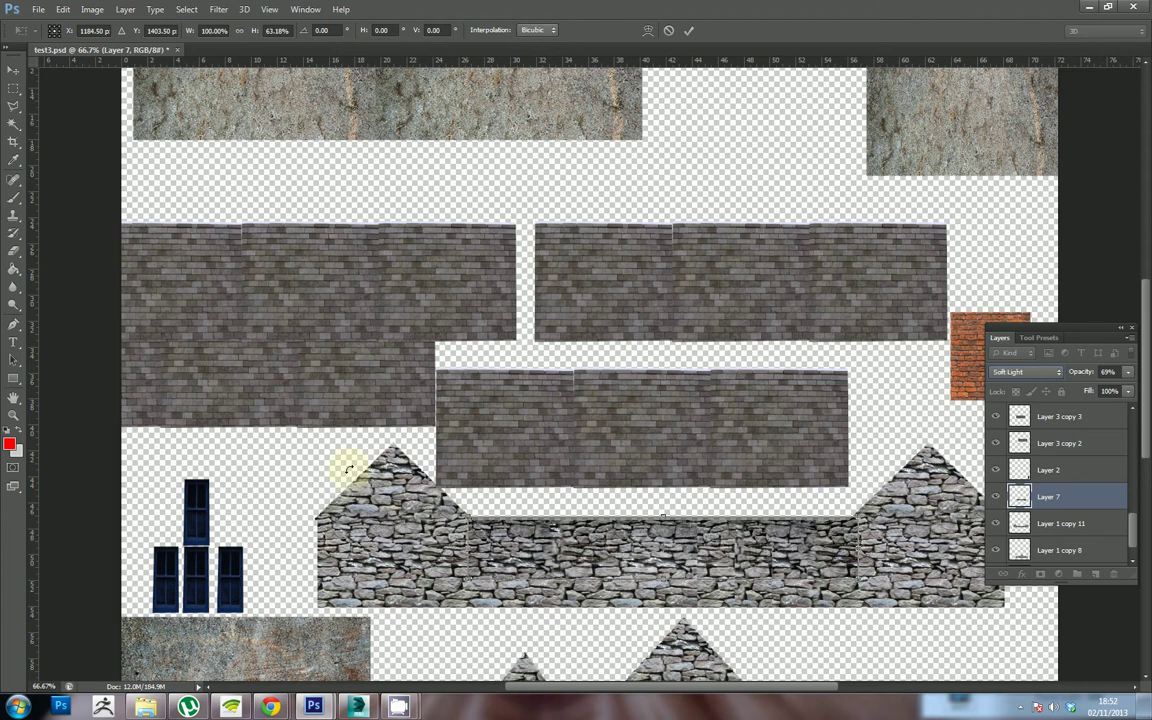
{"action": "key", "text": "shift+minus"}
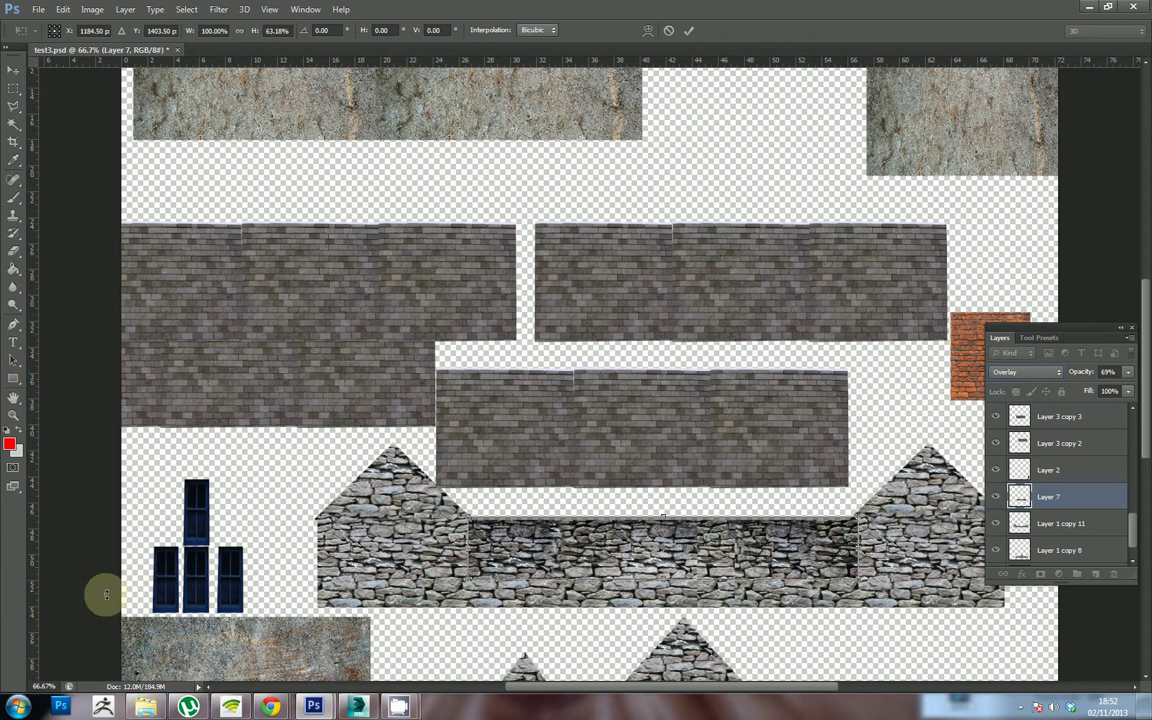
Step: Raise the opacity of the Overlay grunge layer to 100%
{"action": "left_click", "coordinate": [1127, 371]}
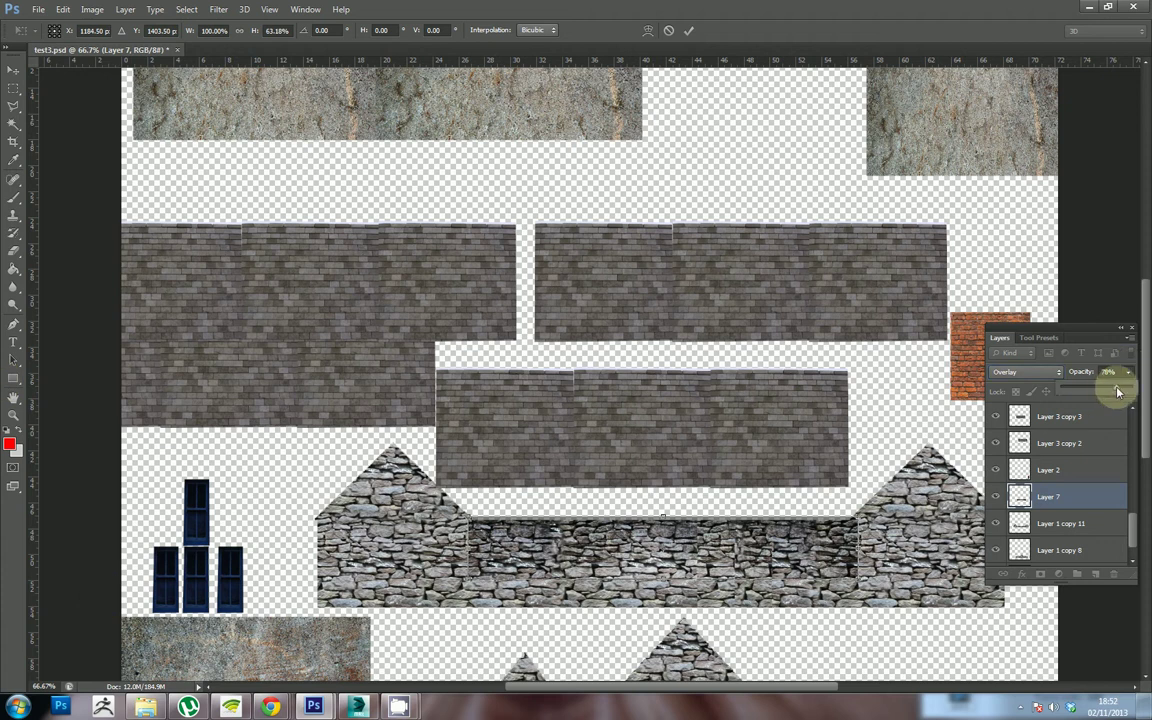
{"action": "left_click_drag", "start_coordinate": [1121, 392], "coordinate": [1124, 392]}
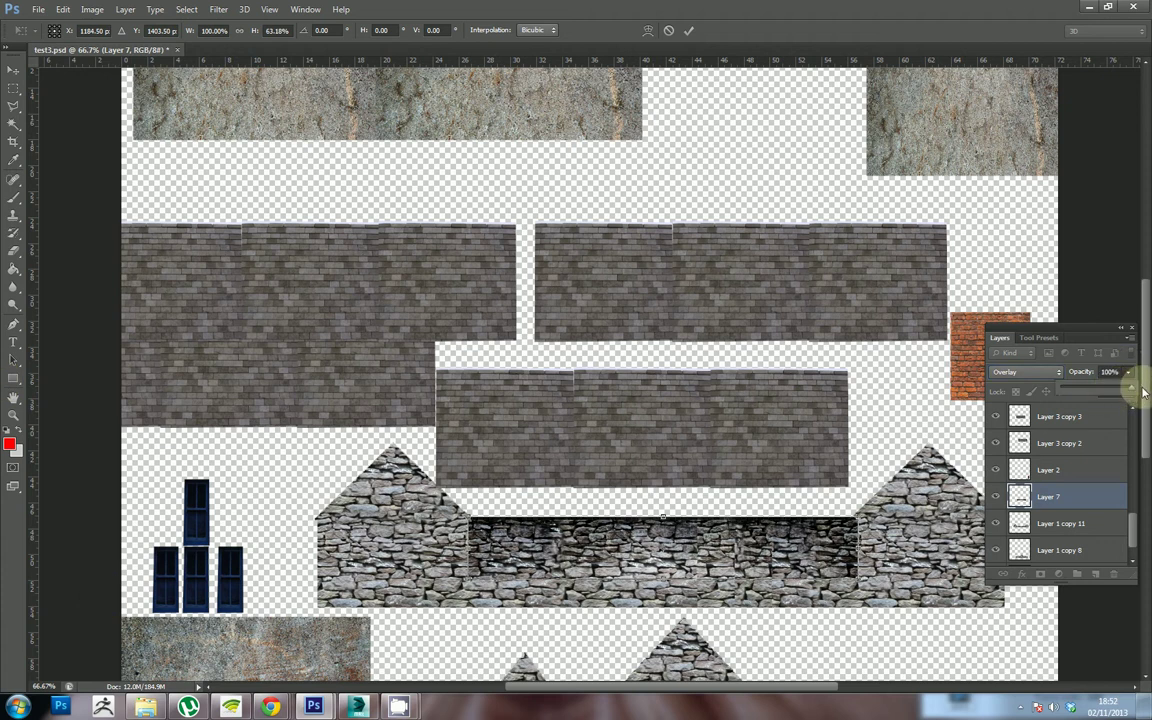
{"action": "left_click_drag", "start_coordinate": [1132, 391], "coordinate": [1139, 389]}
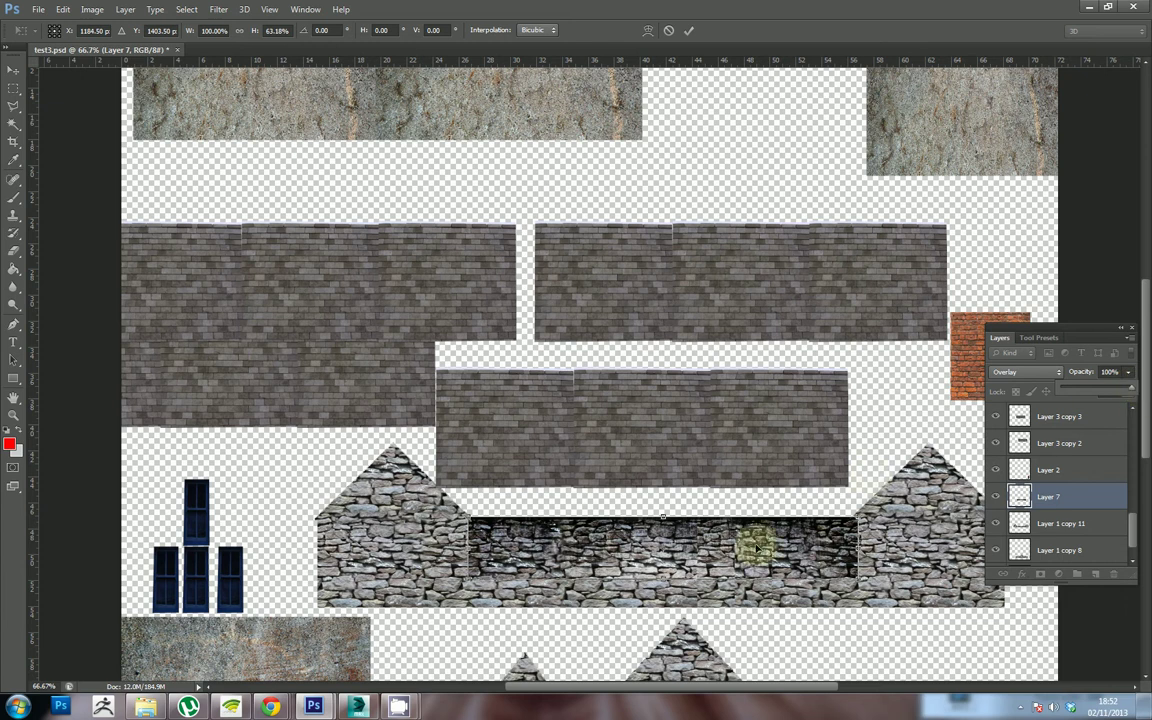
Step: Reposition the grunge overlay between the gables so its top sits on the upper wall's edge, and commit the transform
{"action": "left_click_drag", "start_coordinate": [719, 551], "coordinate": [713, 542]}
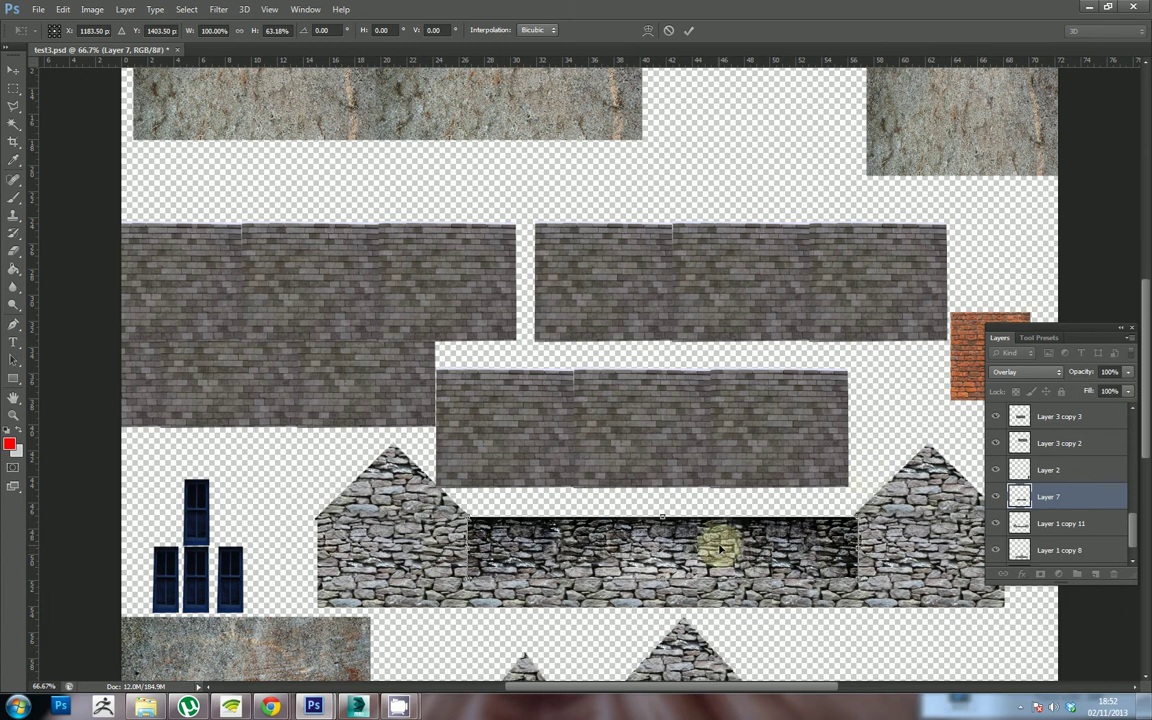
{"action": "scroll", "coordinate": [732, 553], "scroll_direction": "down", "scroll_amount": 4}
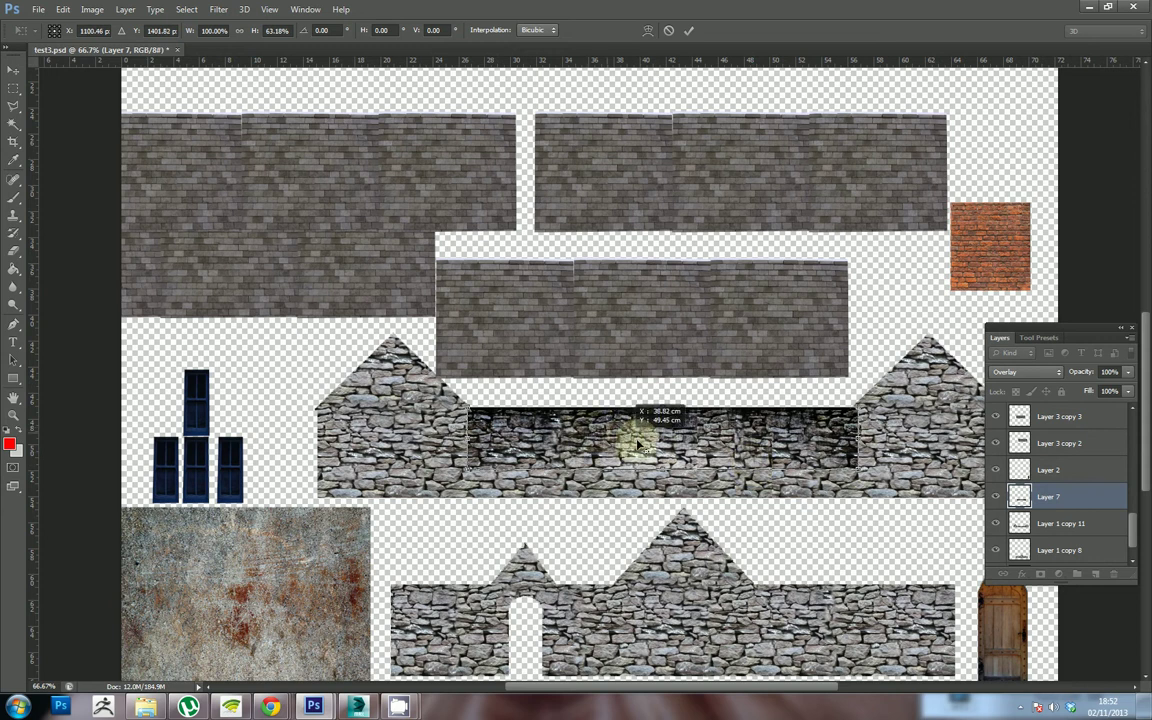
{"action": "mouse_move", "coordinate": [800, 436]}
{"action": "left_mouse_down"}
{"action": "mouse_move", "coordinate": [838, 507]}
{"action": "mouse_move", "coordinate": [784, 458]}
{"action": "mouse_move", "coordinate": [787, 468]}
{"action": "mouse_move", "coordinate": [783, 437]}
{"action": "left_mouse_up"}
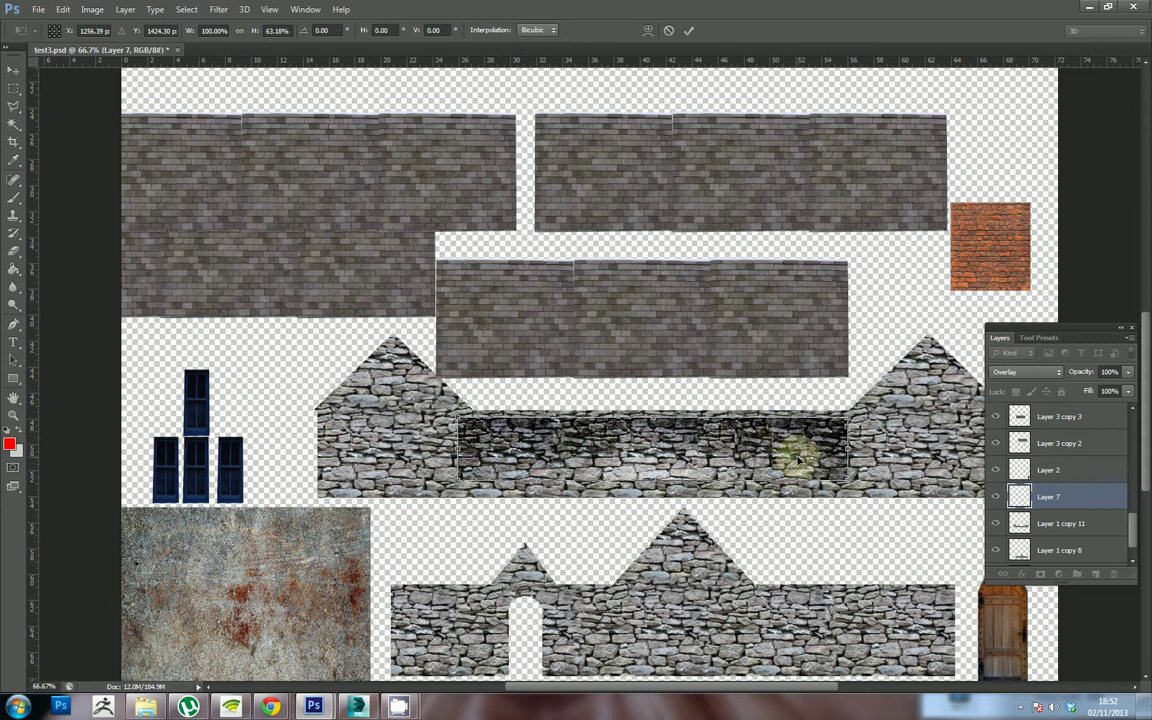
{"action": "key", "text": "Up"}
{"action": "key", "text": "Up"}
{"action": "key", "text": "Up"}
{"action": "key", "text": "Up"}
{"action": "key", "text": "Up"}
{"action": "key", "text": "Up"}
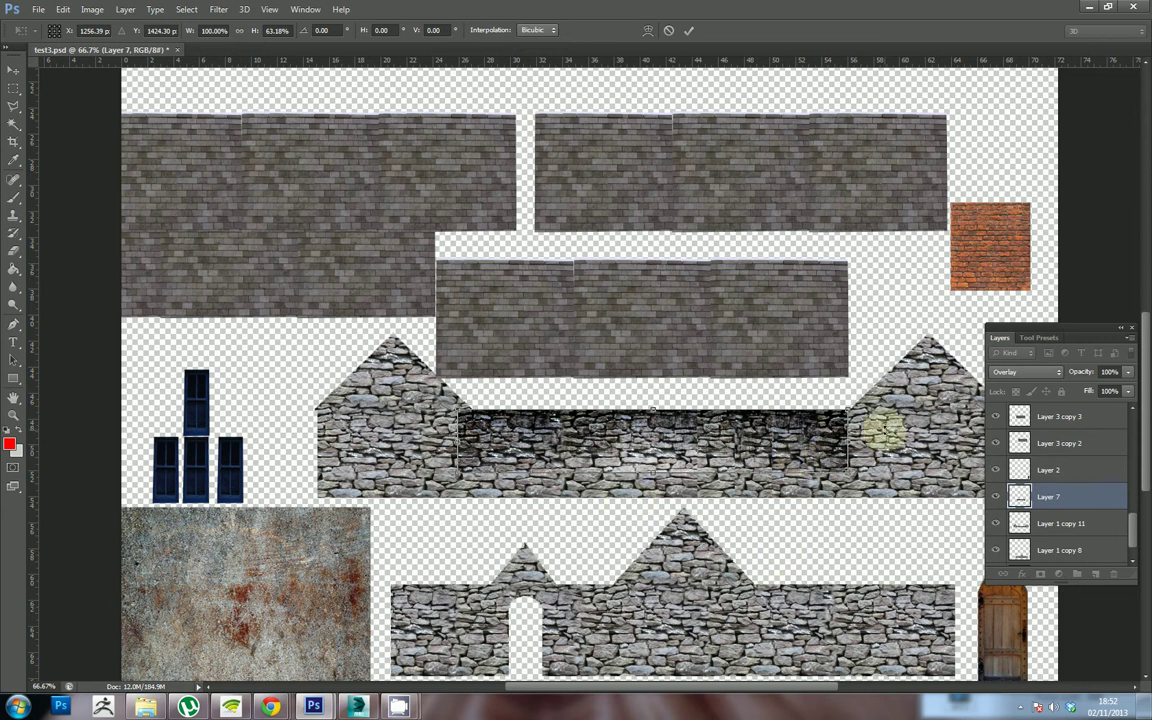
{"action": "left_click_drag", "start_coordinate": [605, 692], "coordinate": [656, 690]}
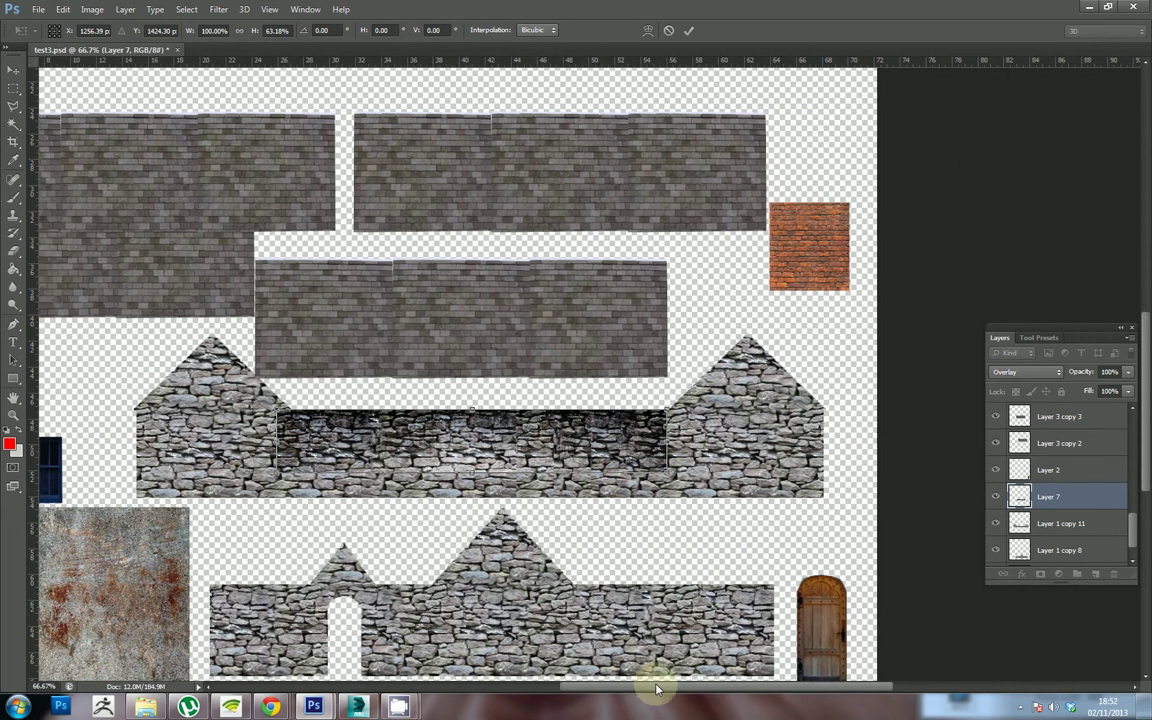
{"action": "key", "text": "Return"}
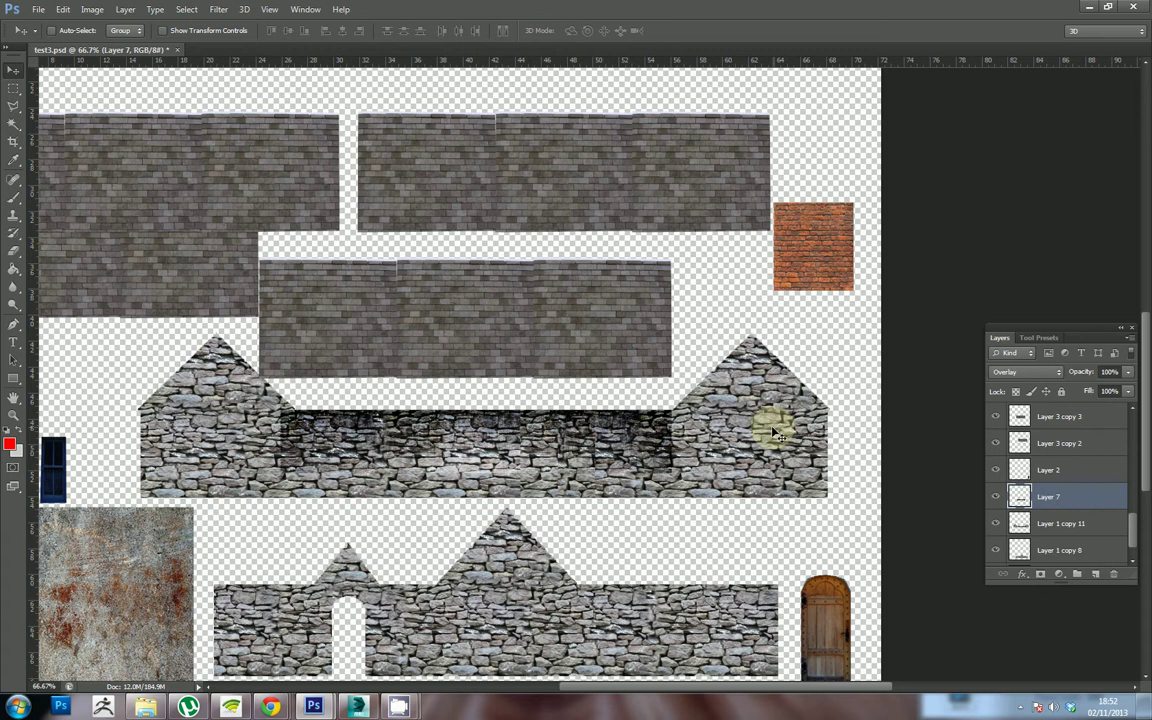
Step: Duplicate the grunge layer over the upper strip's right-hand gable and stretch the copy's height to about 214% to cover its peak
{"action": "left_click_drag", "start_coordinate": [665, 452], "coordinate": [938, 459]}
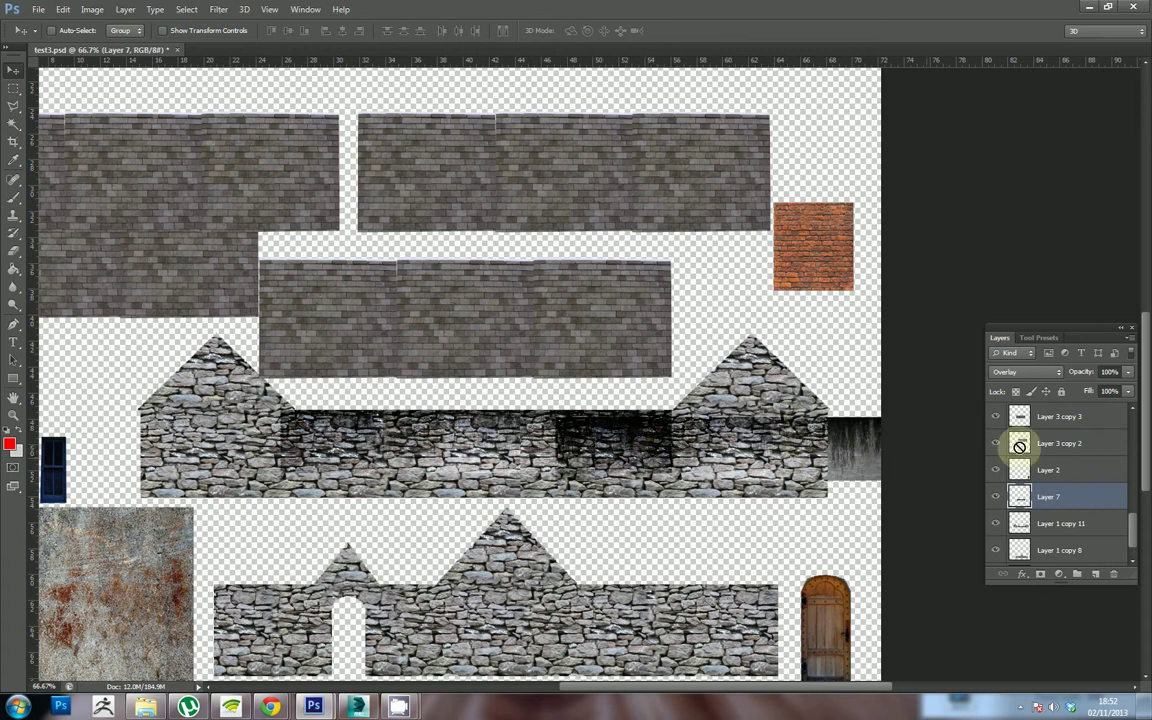
{"action": "key", "text": "ctrl+z"}
{"action": "left_click_drag", "start_coordinate": [581, 447], "coordinate": [763, 441]}
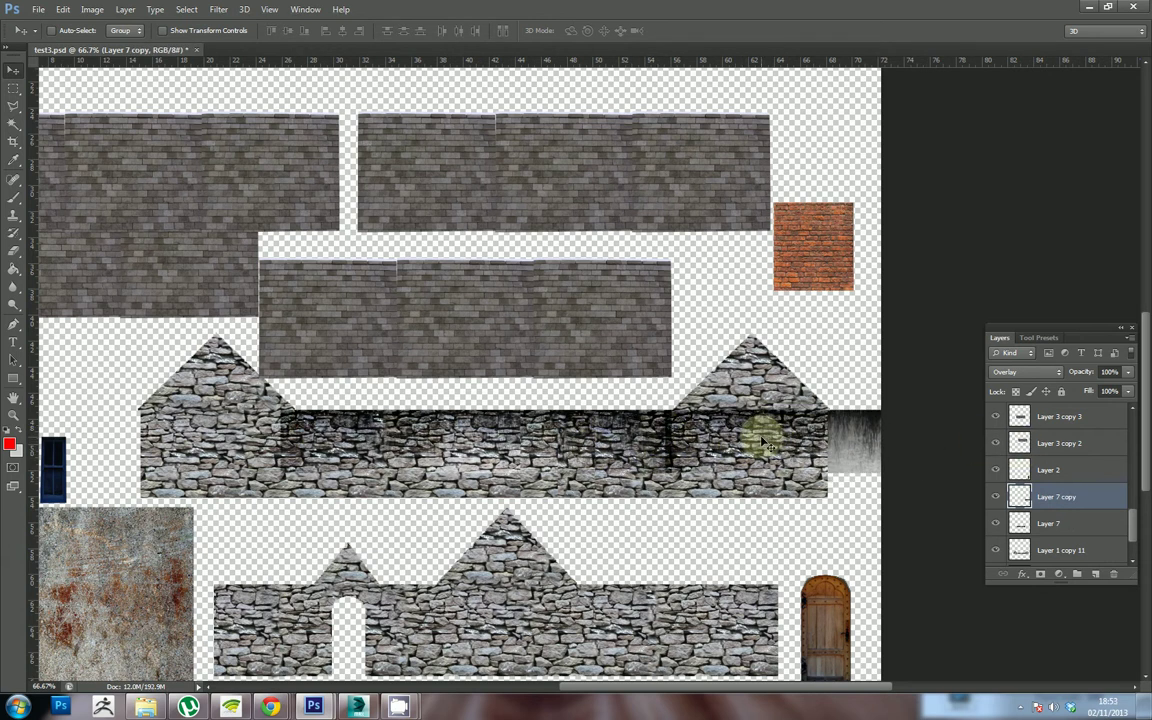
{"action": "key", "text": "ctrl+t"}
{"action": "left_click_drag", "start_coordinate": [863, 393], "coordinate": [869, 342]}
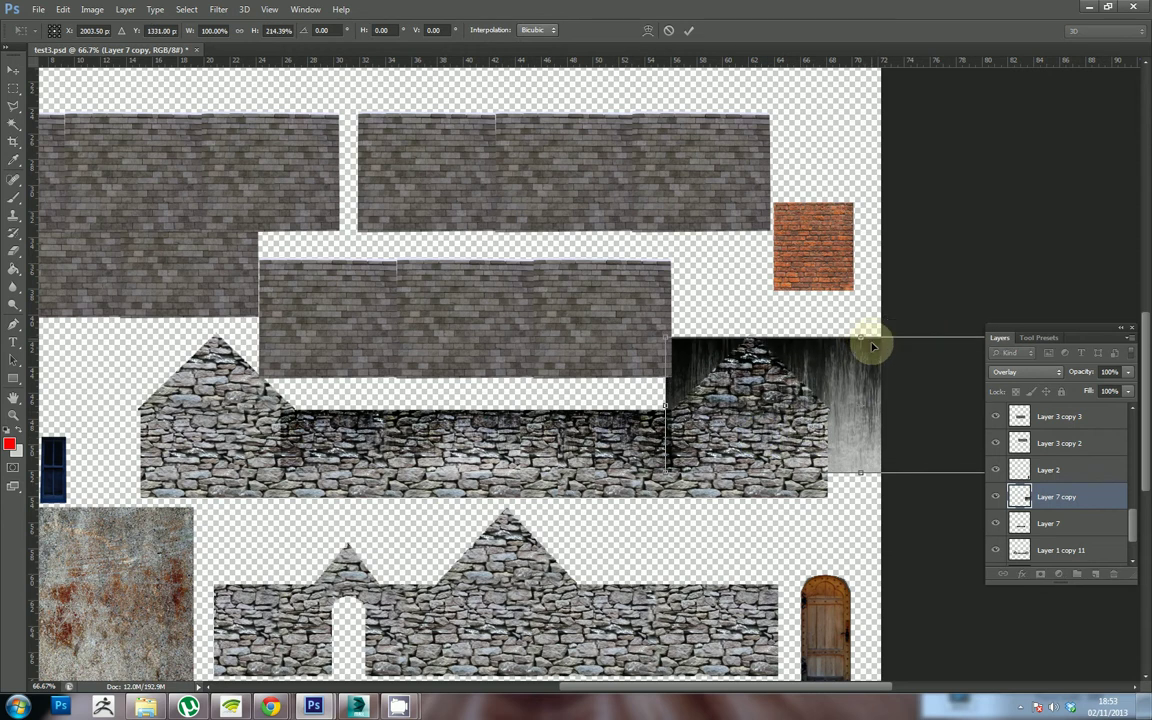
{"action": "left_click_drag", "start_coordinate": [779, 404], "coordinate": [793, 408]}
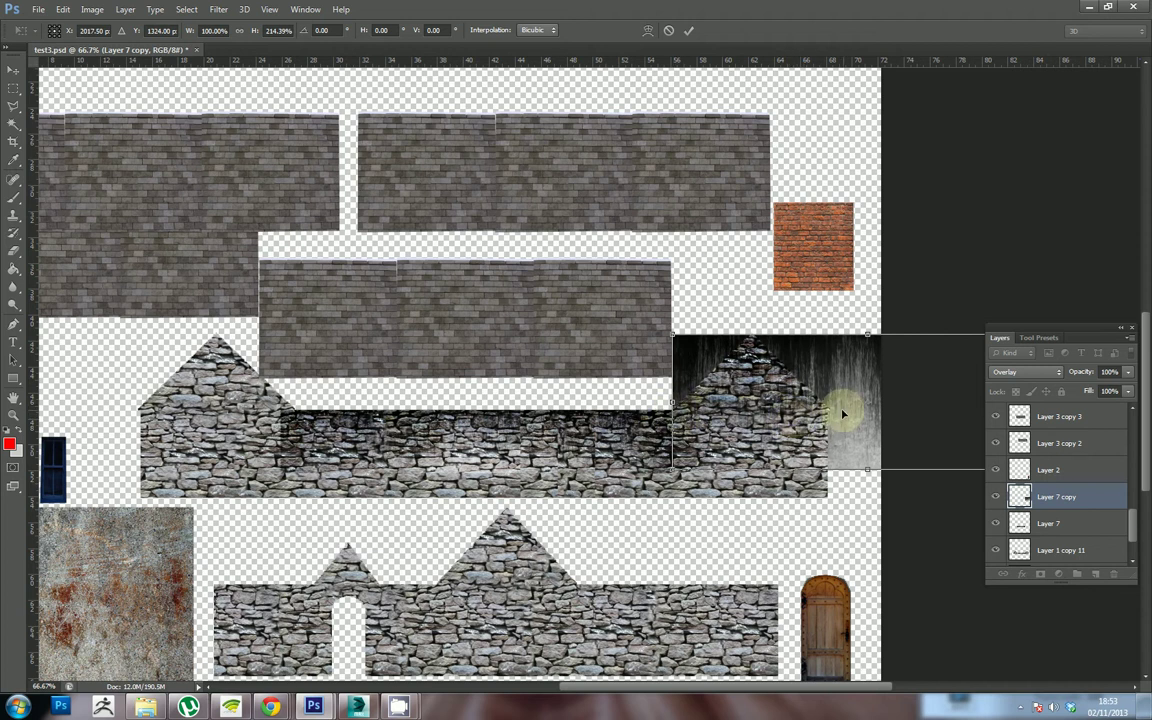
{"action": "key", "text": "Return"}
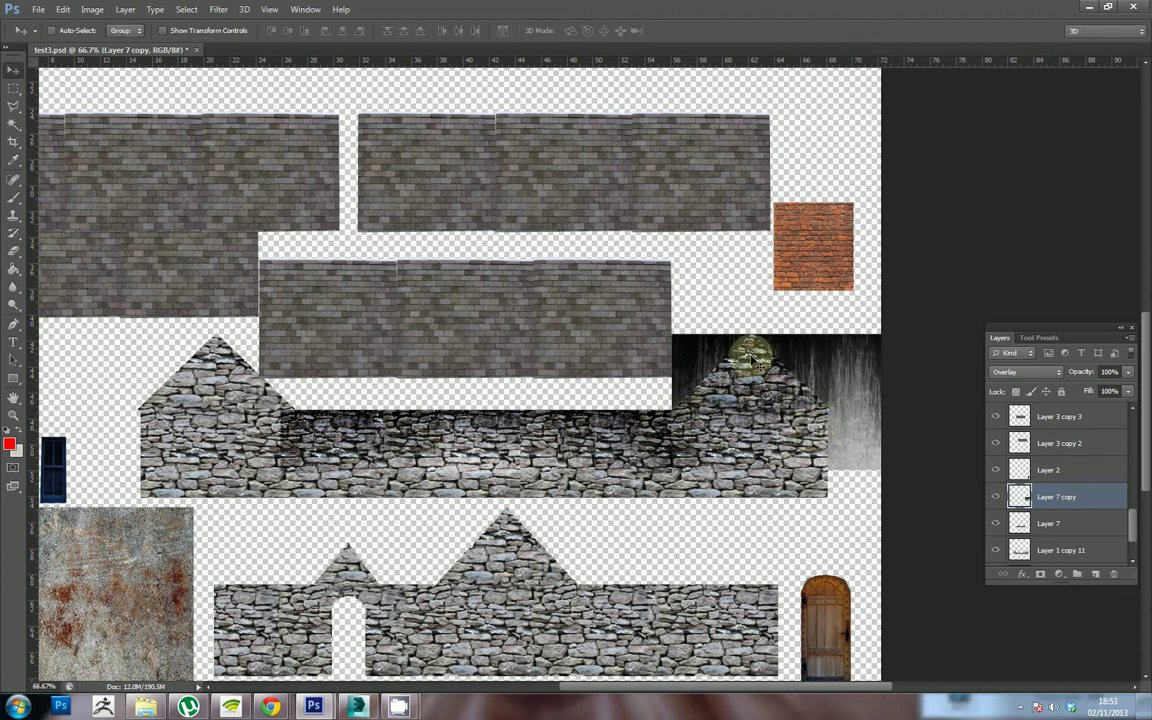
Step: Duplicate the tall grunge copy, place it over the lower wall strip beside the doorway section and squash it to the wall's height
{"action": "left_click_drag", "start_coordinate": [835, 393], "coordinate": [72, 395]}
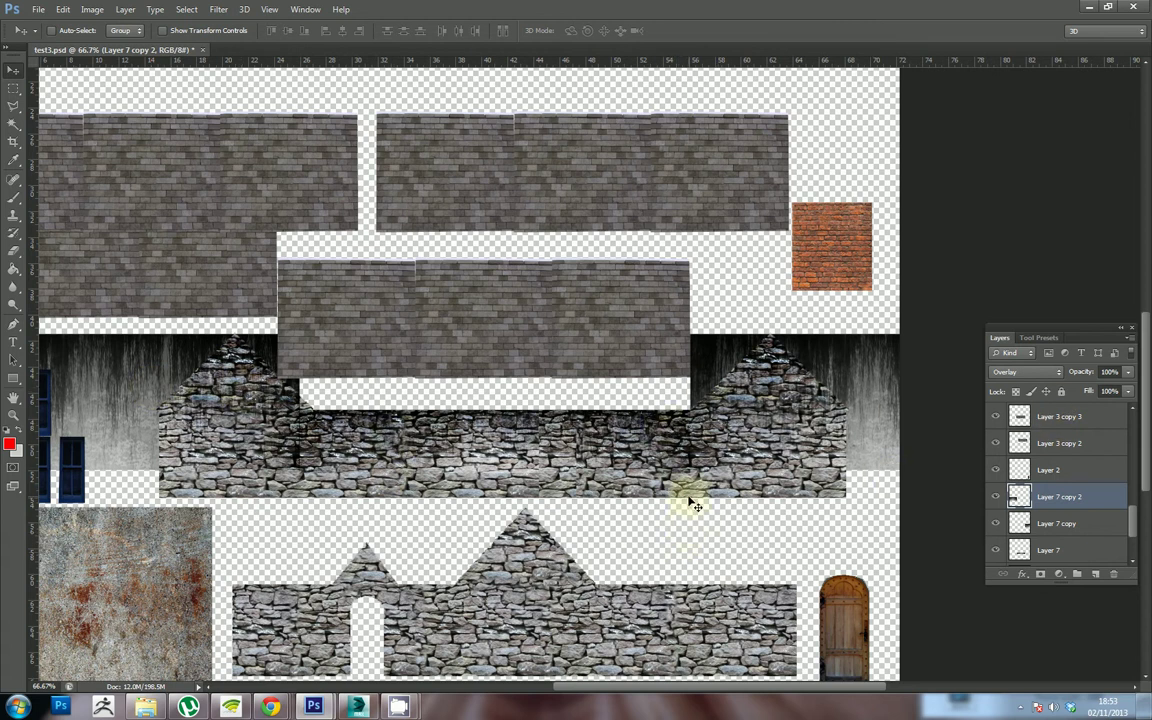
{"action": "scroll", "coordinate": [693, 505], "scroll_direction": "down", "scroll_amount": 2}
{"action": "left_click_drag", "start_coordinate": [866, 298], "coordinate": [1149, 521]}
{"action": "left_click_drag", "start_coordinate": [935, 527], "coordinate": [700, 614]}
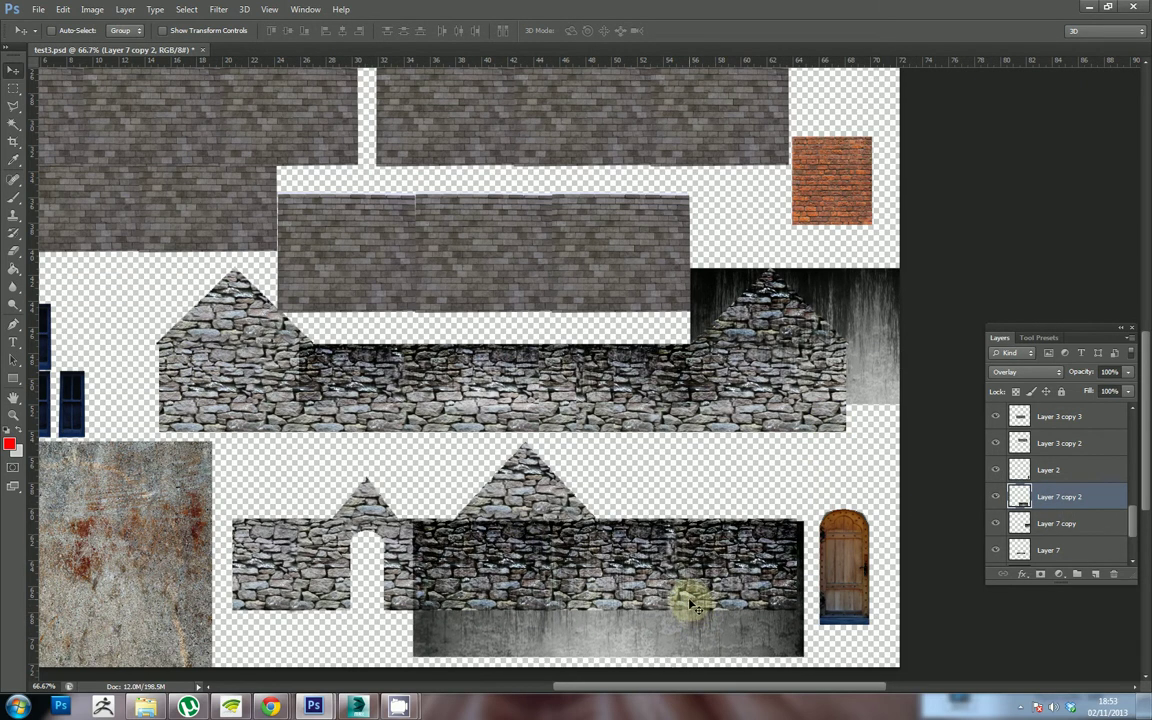
{"action": "key", "text": "ctrl+t"}
{"action": "left_click_drag", "start_coordinate": [606, 654], "coordinate": [171, 591]}
{"action": "key", "text": "Return"}
Step: Duplicate the lower grunge overlay onto the arched doorway section and stretch its height to about 148% to cover the small gable
{"action": "key", "text": "ctrl+j"}
{"action": "left_click_drag", "start_coordinate": [324, 585], "coordinate": [379, 583]}
{"action": "key", "text": "ctrl+t"}
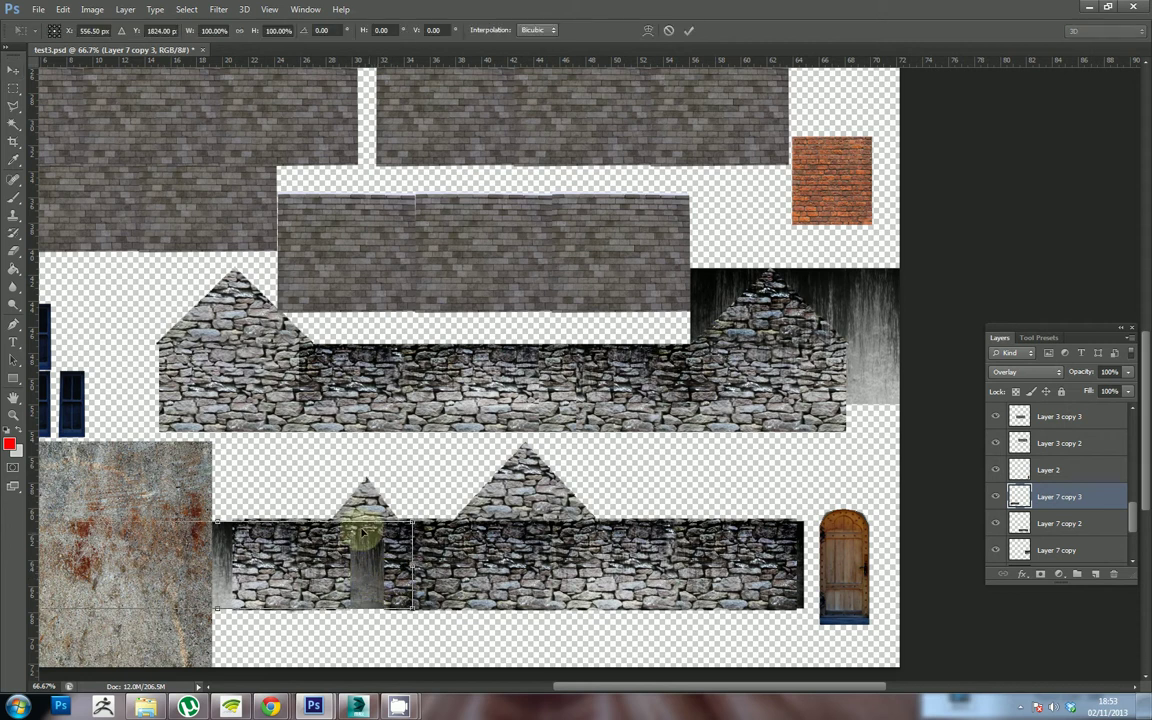
{"action": "left_click_drag", "start_coordinate": [218, 521], "coordinate": [217, 480]}
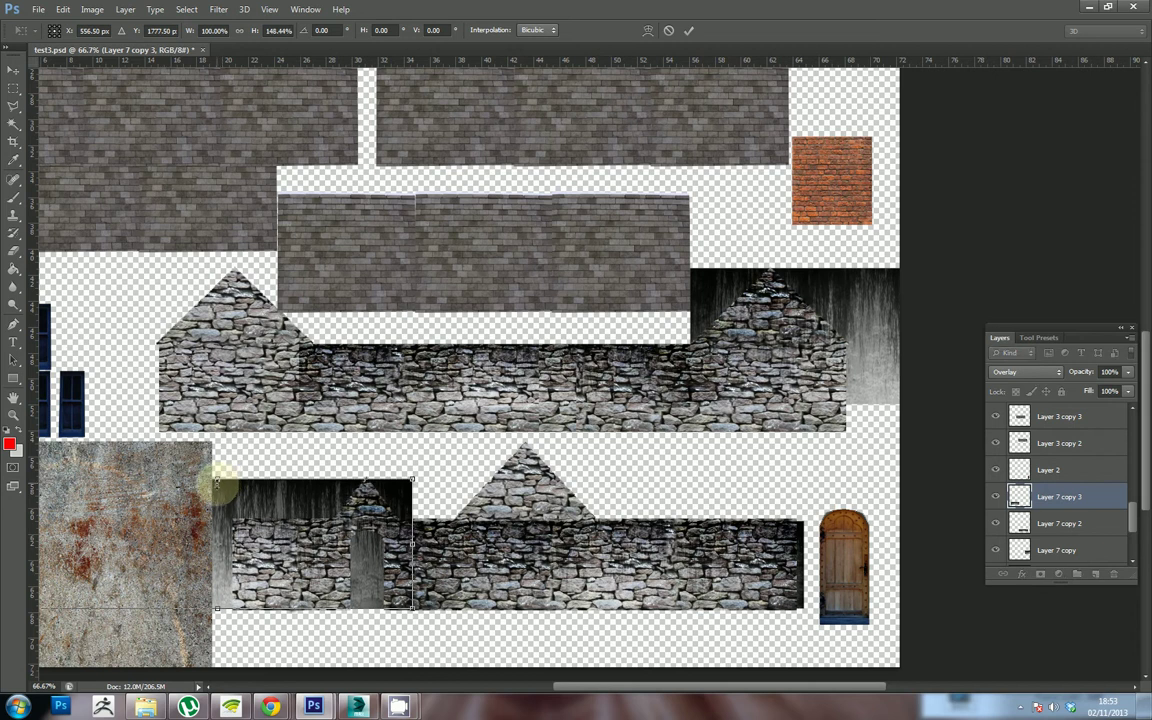
{"action": "double_click", "coordinate": [322, 553]}
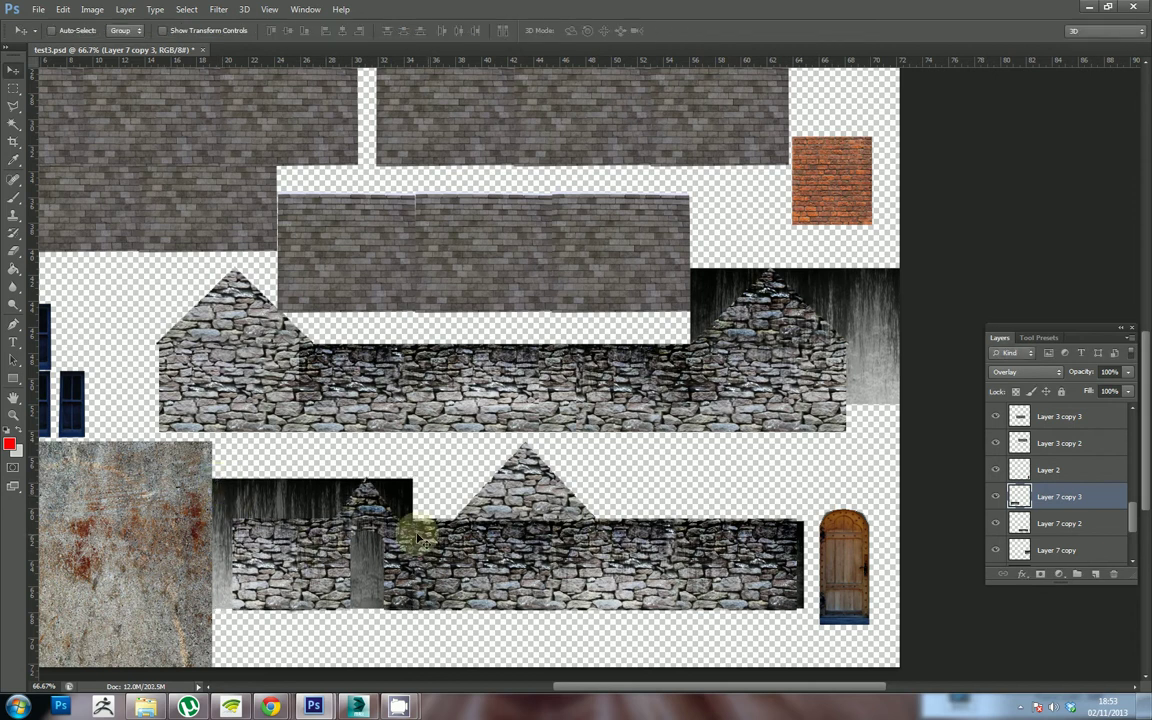
{"action": "left_click_drag", "start_coordinate": [386, 514], "coordinate": [535, 514]}
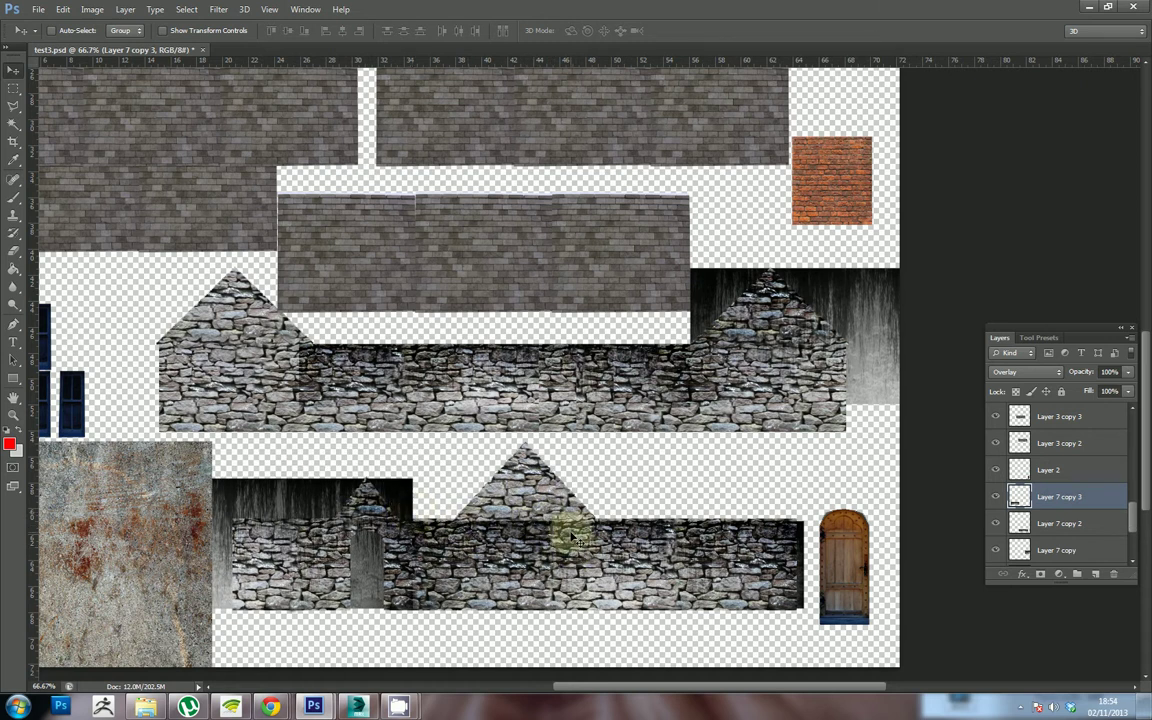
Step: Stretch the grunge overlay on the lower wall's wide section to about 190% height so it covers the large gable
{"action": "left_click", "coordinate": [1060, 549]}
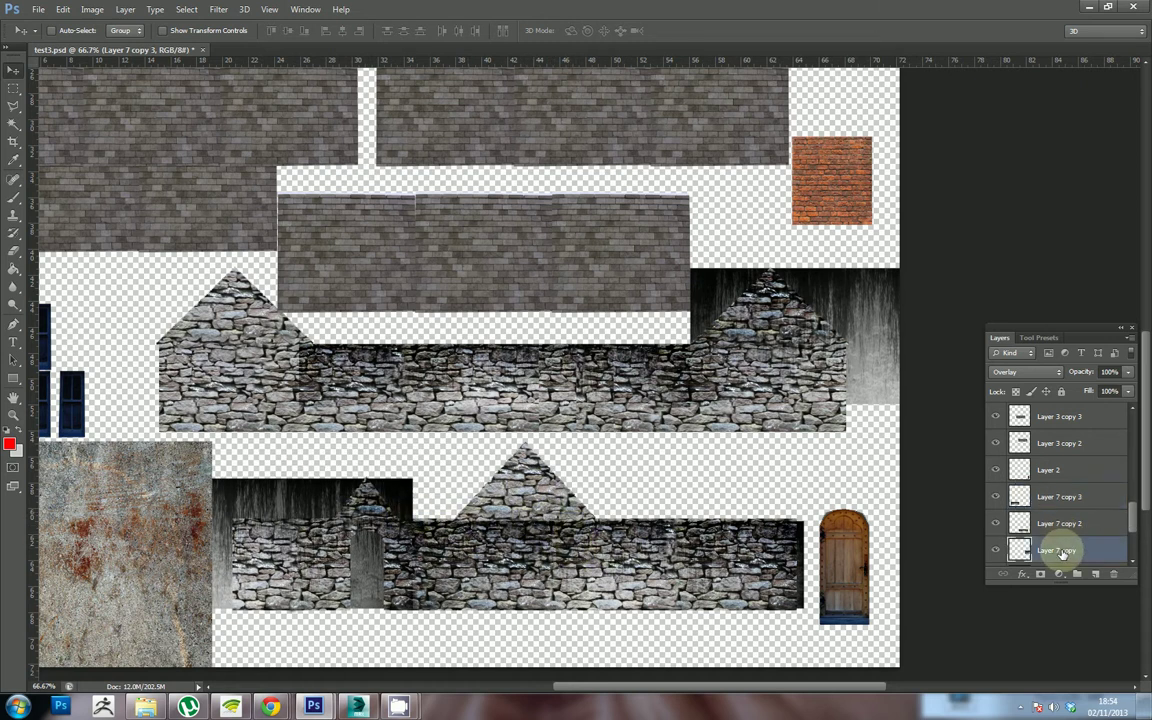
{"action": "left_click", "coordinate": [1050, 523]}
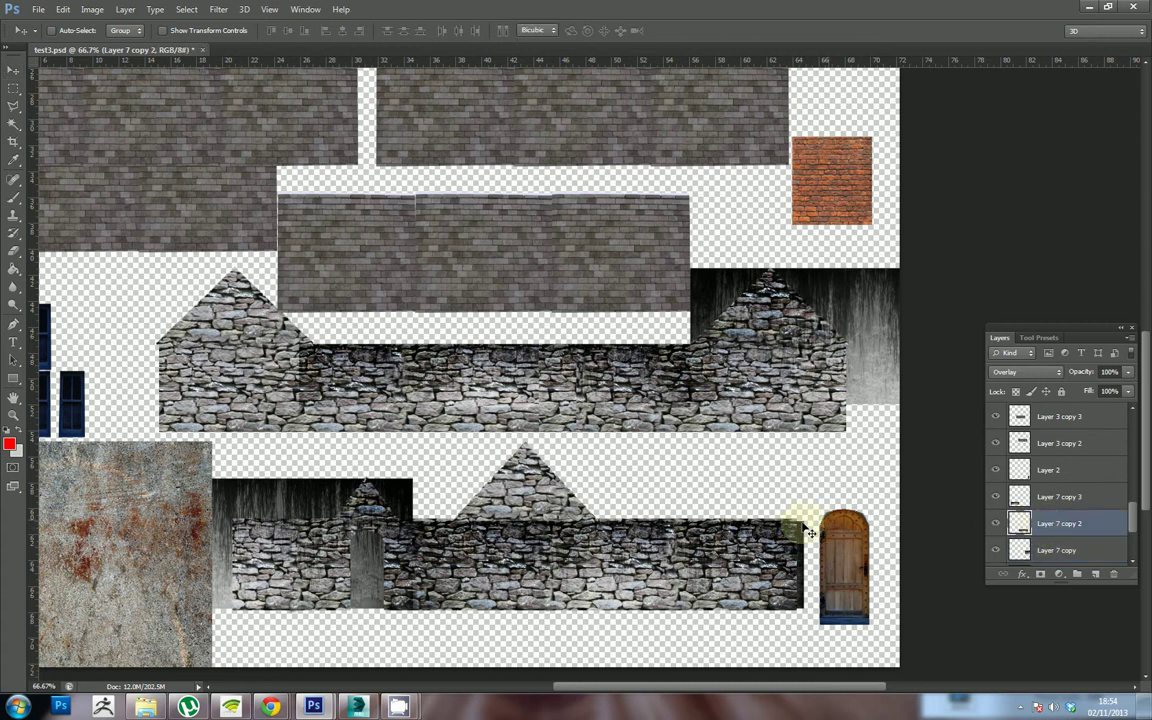
{"action": "key", "text": "ctrl+t"}
{"action": "left_click_drag", "start_coordinate": [607, 522], "coordinate": [615, 441]}
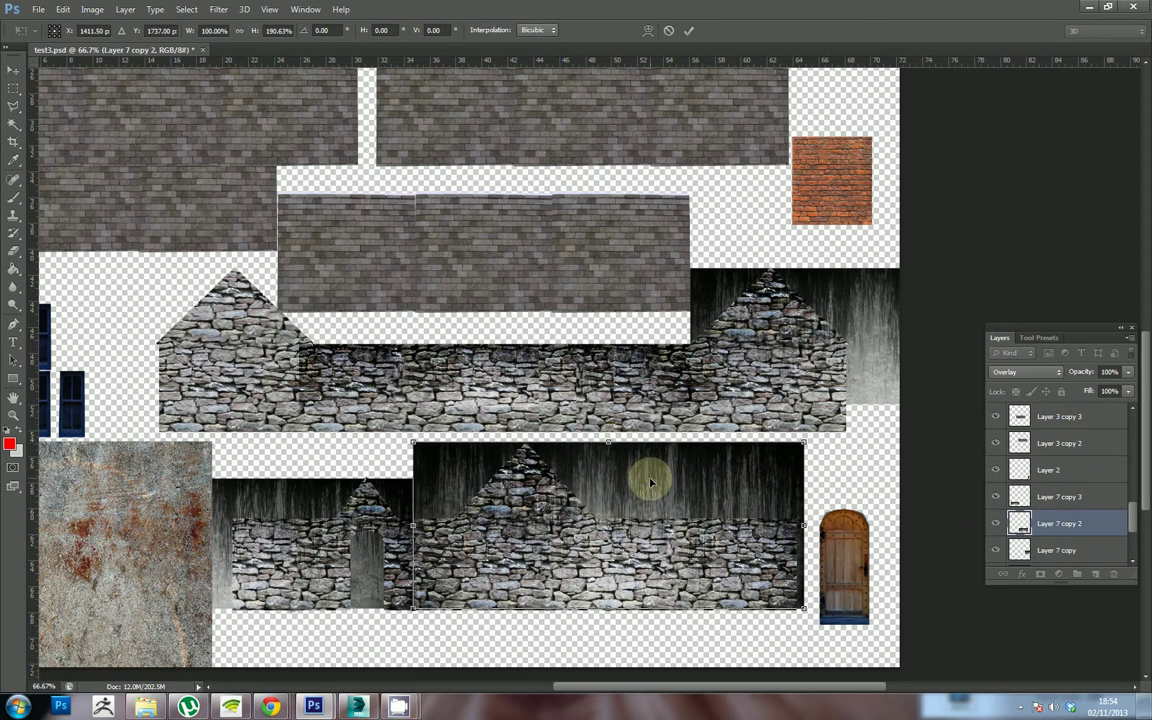
{"action": "key", "text": "Return"}
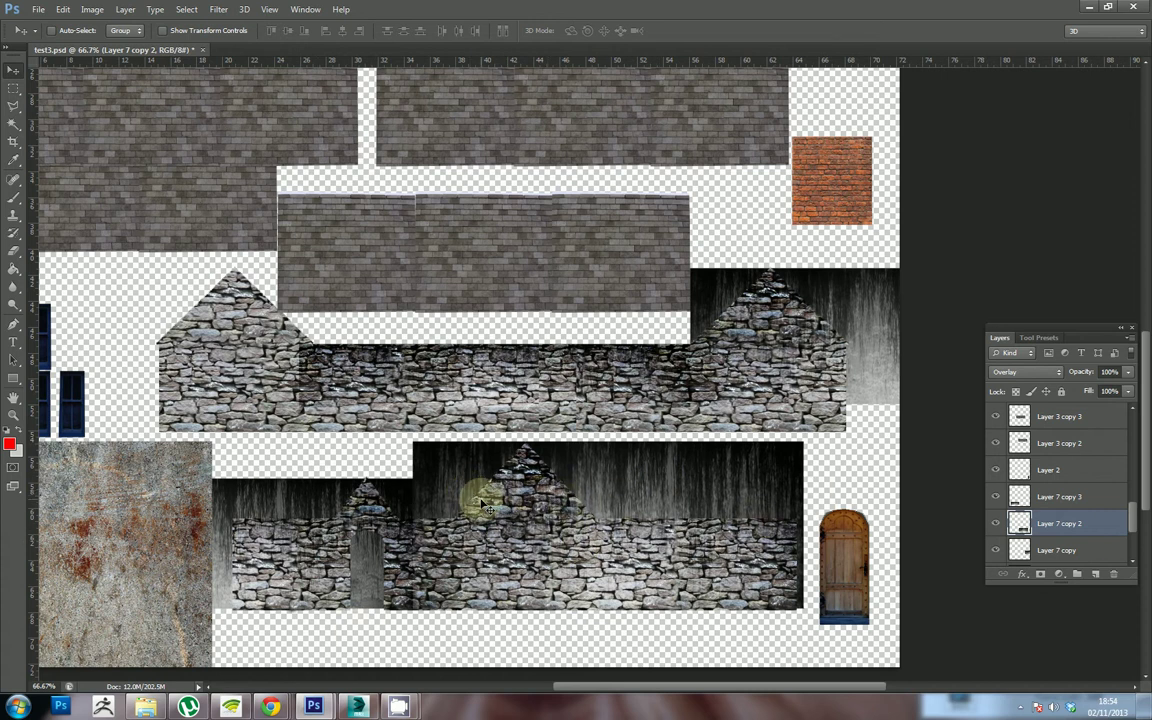
Step: Save the texture as a JPEG copy over the existing test3.jpg at Maximum quality 12
{"action": "scroll", "coordinate": [483, 505], "scroll_direction": "down", "scroll_amount": 1}
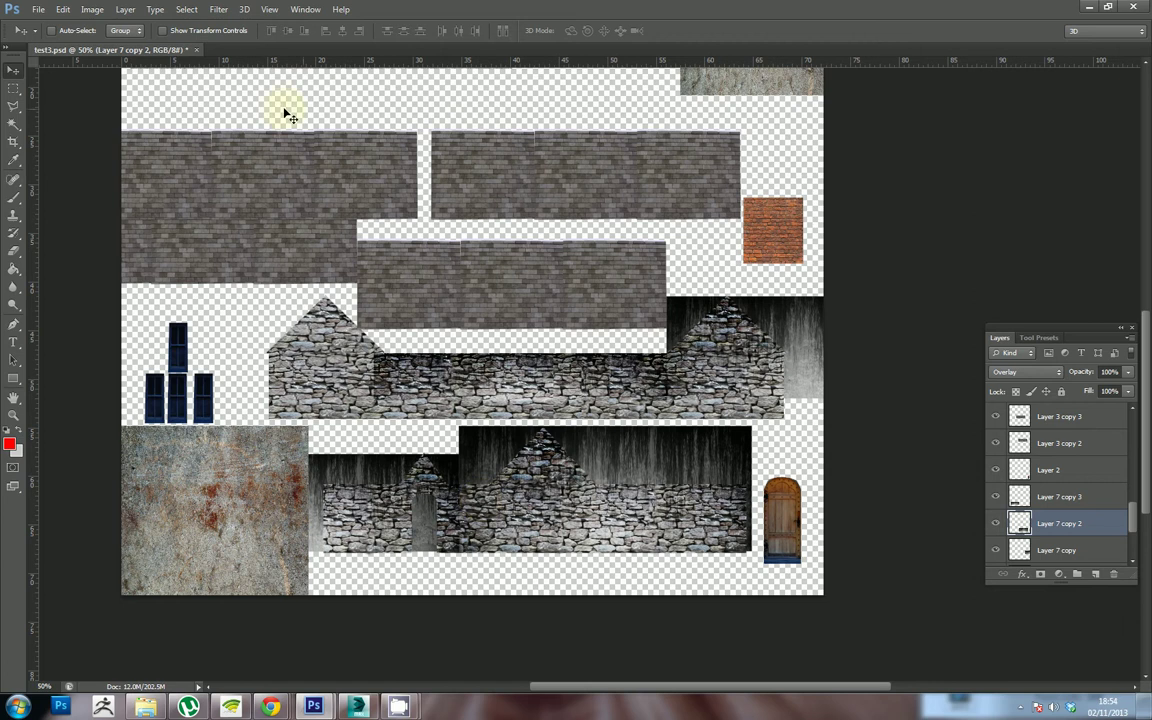
{"action": "left_click", "coordinate": [38, 9]}
{"action": "left_click", "coordinate": [150, 174]}
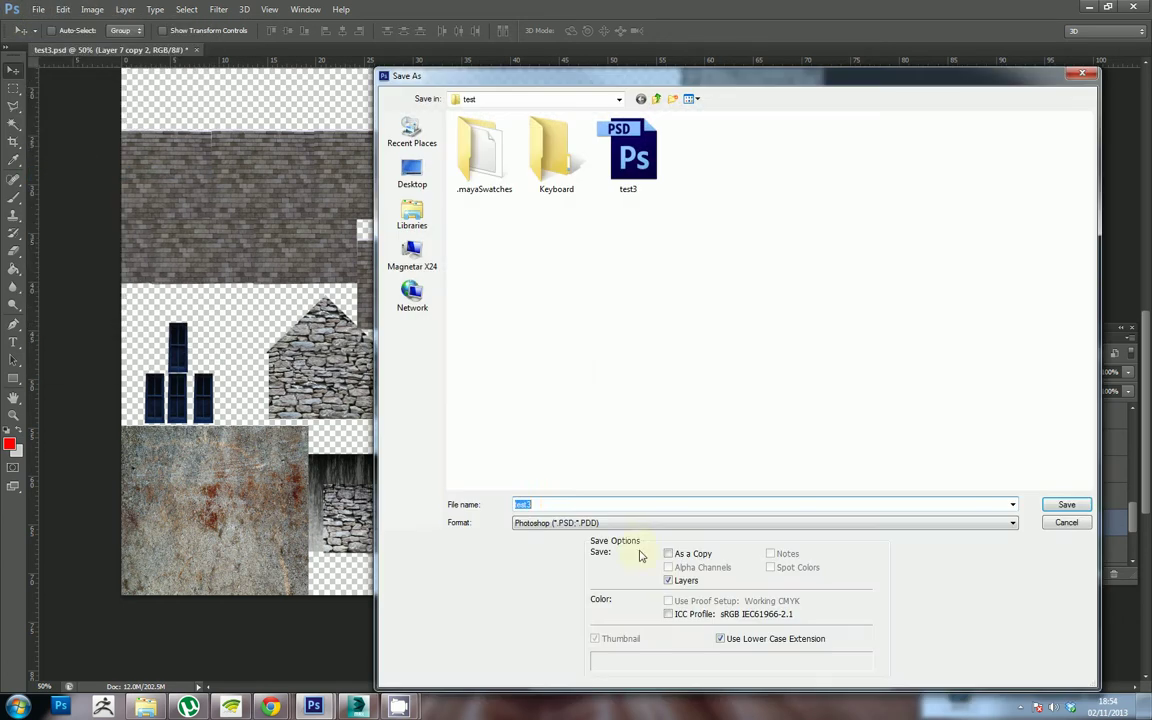
{"action": "left_click", "coordinate": [630, 522]}
{"action": "left_click", "coordinate": [578, 404]}
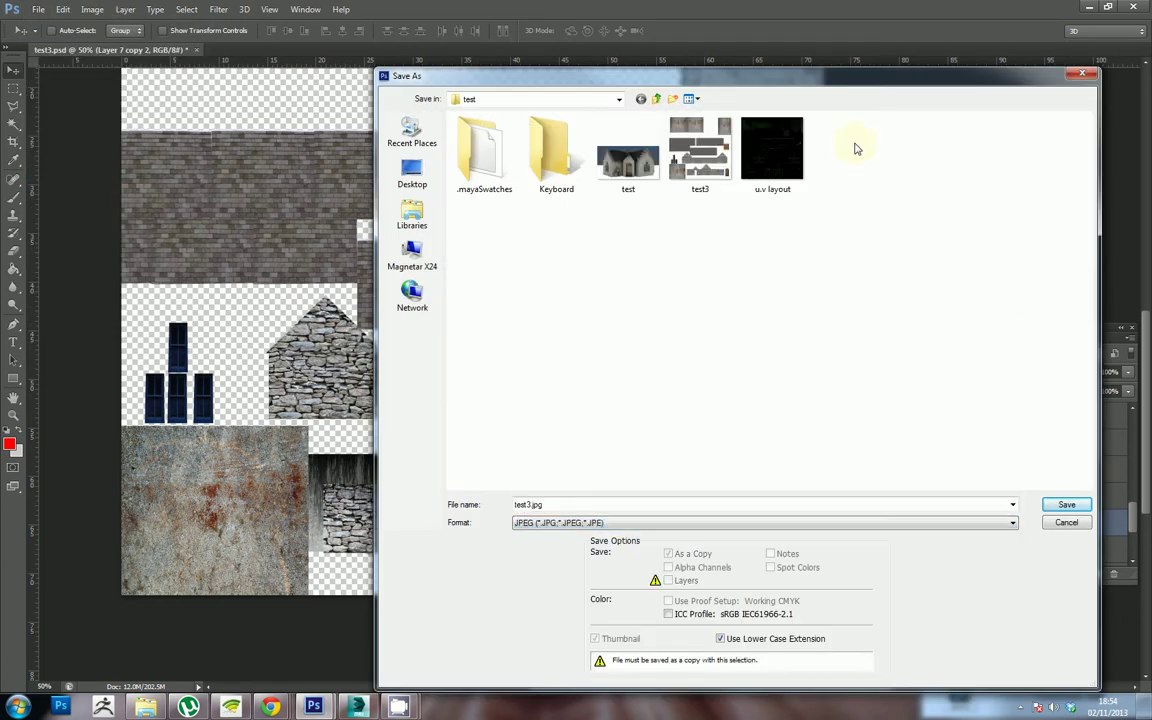
{"action": "double_click", "coordinate": [687, 157]}
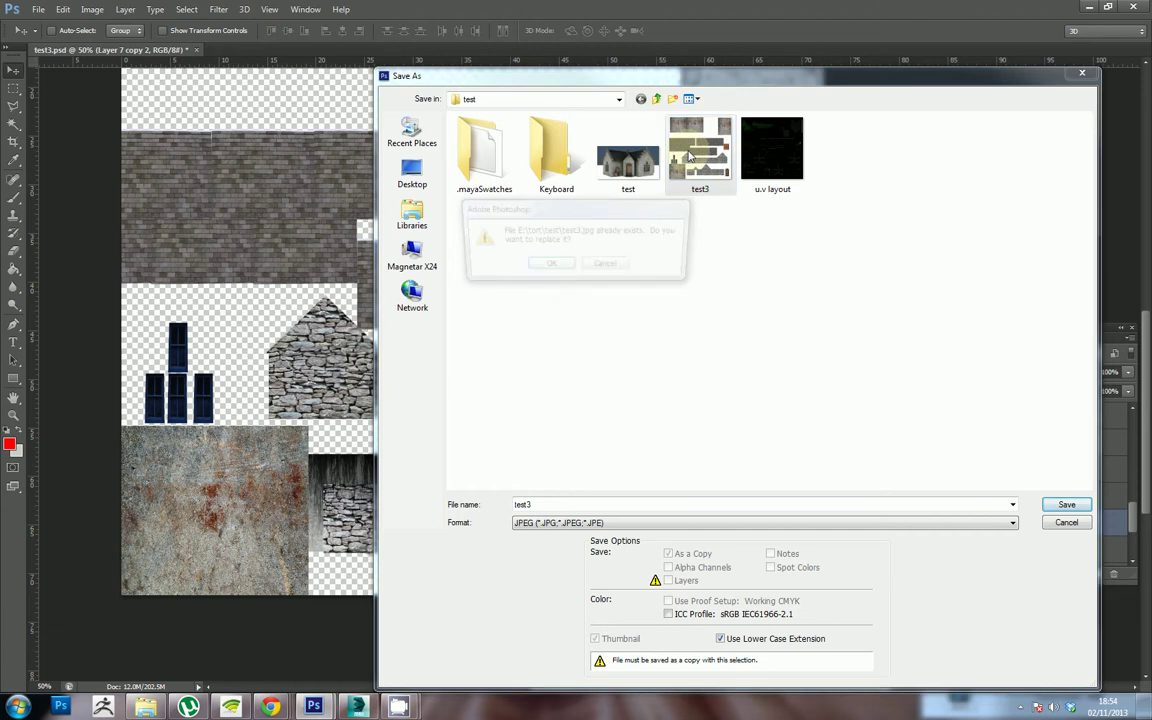
{"action": "left_click", "coordinate": [566, 270]}
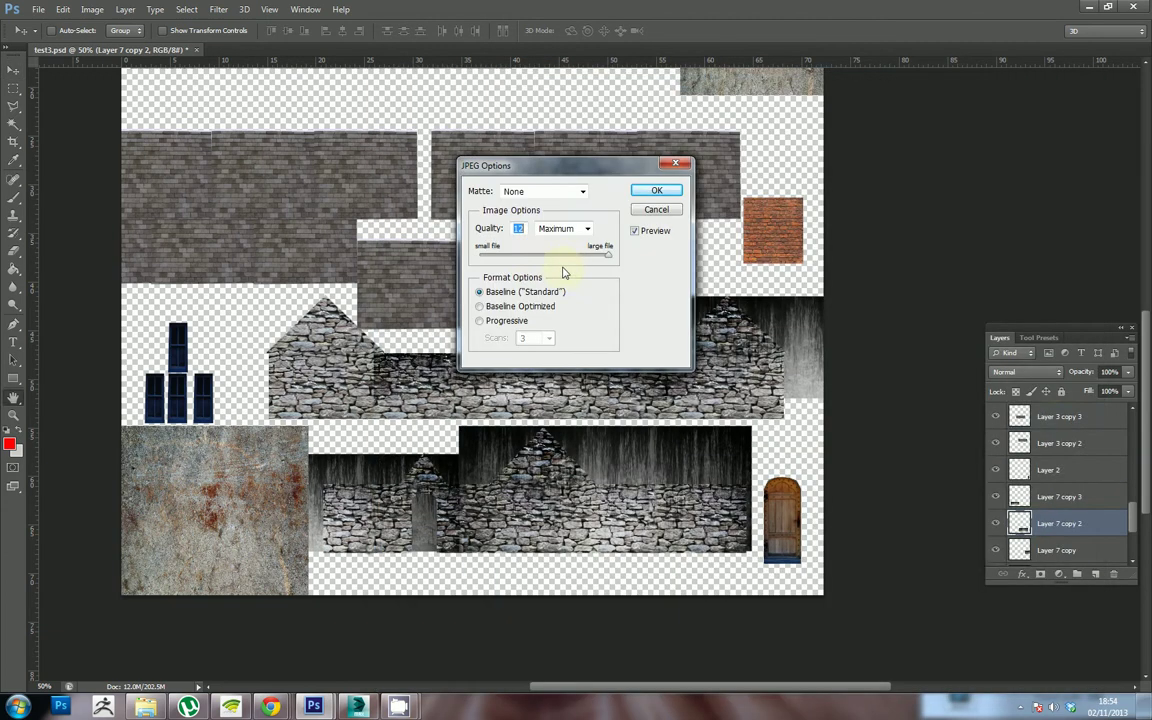
{"action": "left_click", "coordinate": [656, 190]}
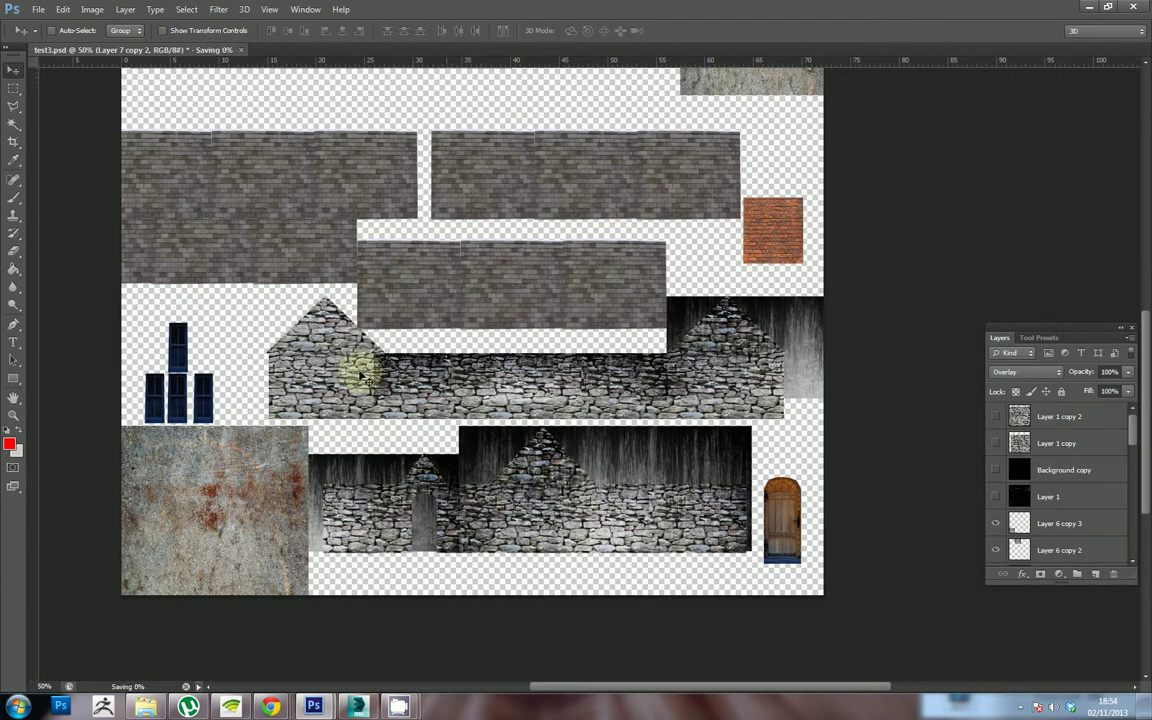
Step: Switch to 3ds Max and examine the grunge-darkened stone walls from several sides of the cottage
{"action": "left_click", "coordinate": [362, 707]}
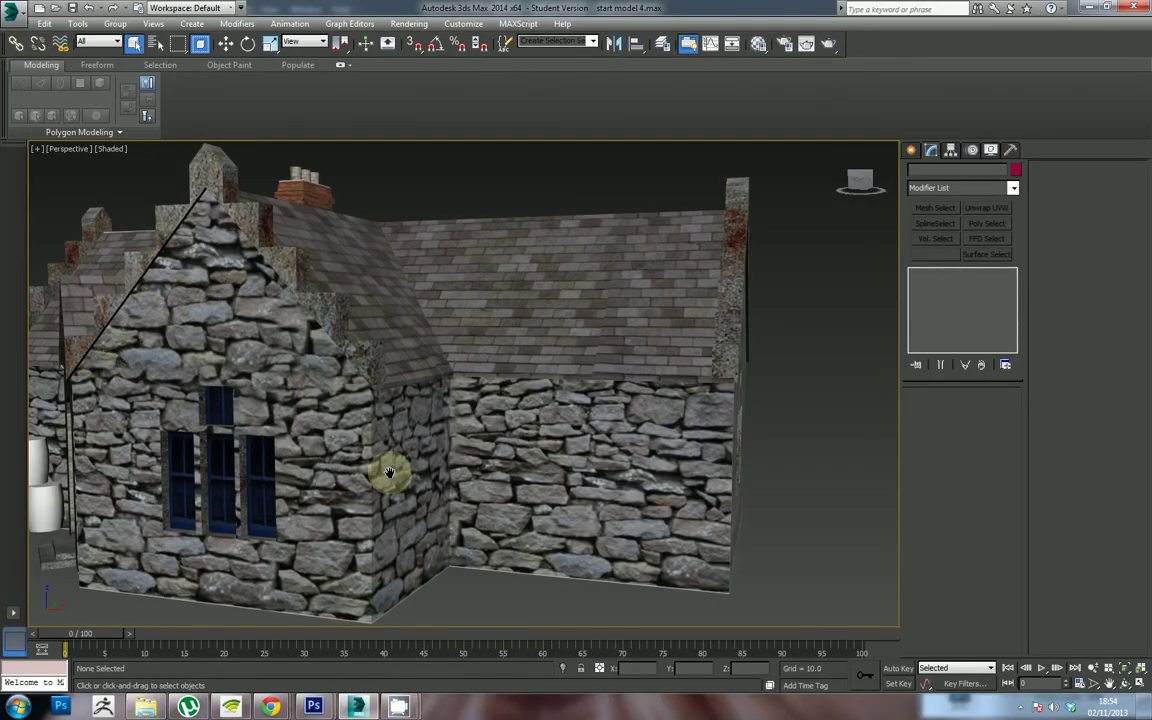
{"action": "left_click_drag", "start_coordinate": [390, 472], "coordinate": [478, 458]}
{"action": "scroll", "coordinate": [482, 460], "scroll_direction": "down", "scroll_amount": 4}
{"action": "left_click_drag", "start_coordinate": [537, 504], "coordinate": [517, 437]}
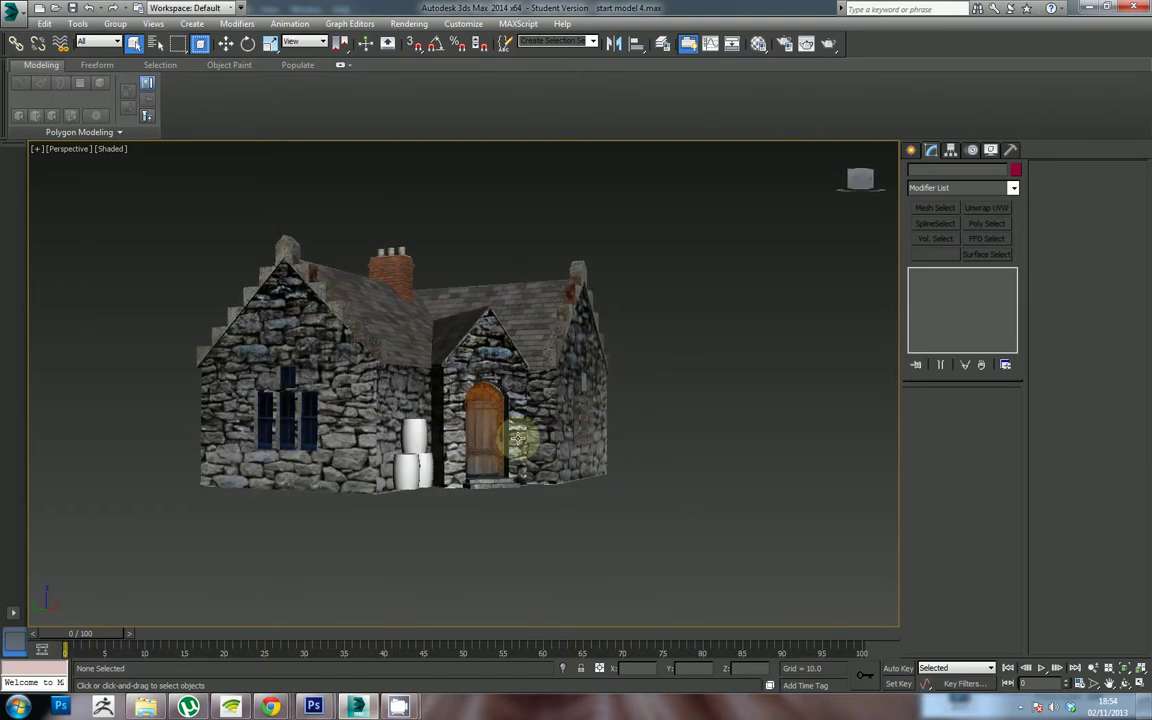
{"action": "left_click_drag", "start_coordinate": [327, 464], "coordinate": [298, 301]}
{"action": "scroll", "coordinate": [327, 467], "scroll_direction": "down", "scroll_amount": 3}
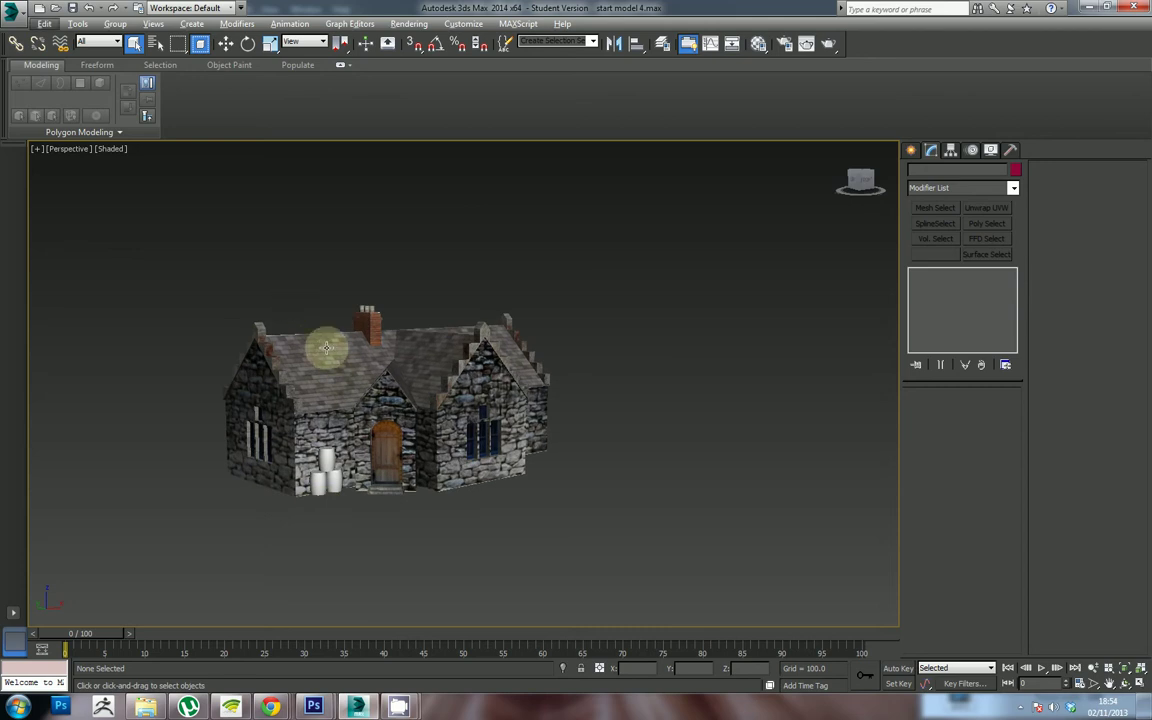
{"action": "left_click_drag", "start_coordinate": [316, 367], "coordinate": [355, 419]}
{"action": "scroll", "coordinate": [419, 442], "scroll_direction": "up", "scroll_amount": 2}
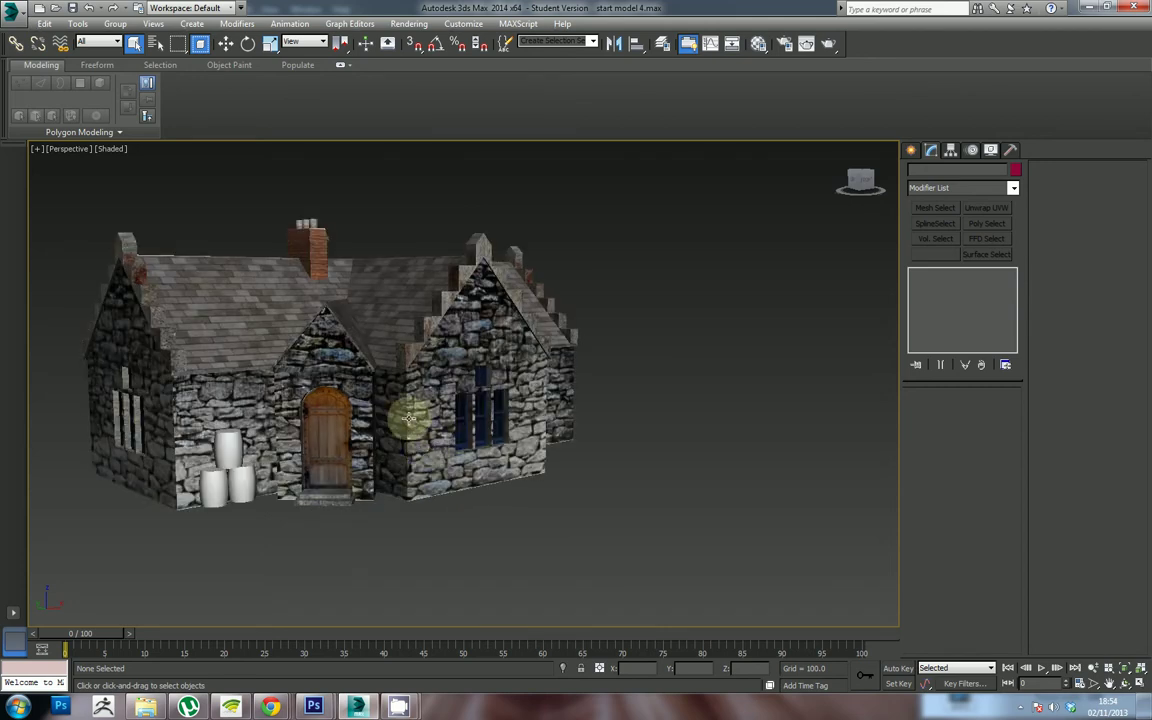
{"action": "scroll", "coordinate": [400, 352], "scroll_direction": "up", "scroll_amount": 3}
{"action": "scroll", "coordinate": [411, 424], "scroll_direction": "down", "scroll_amount": 5}
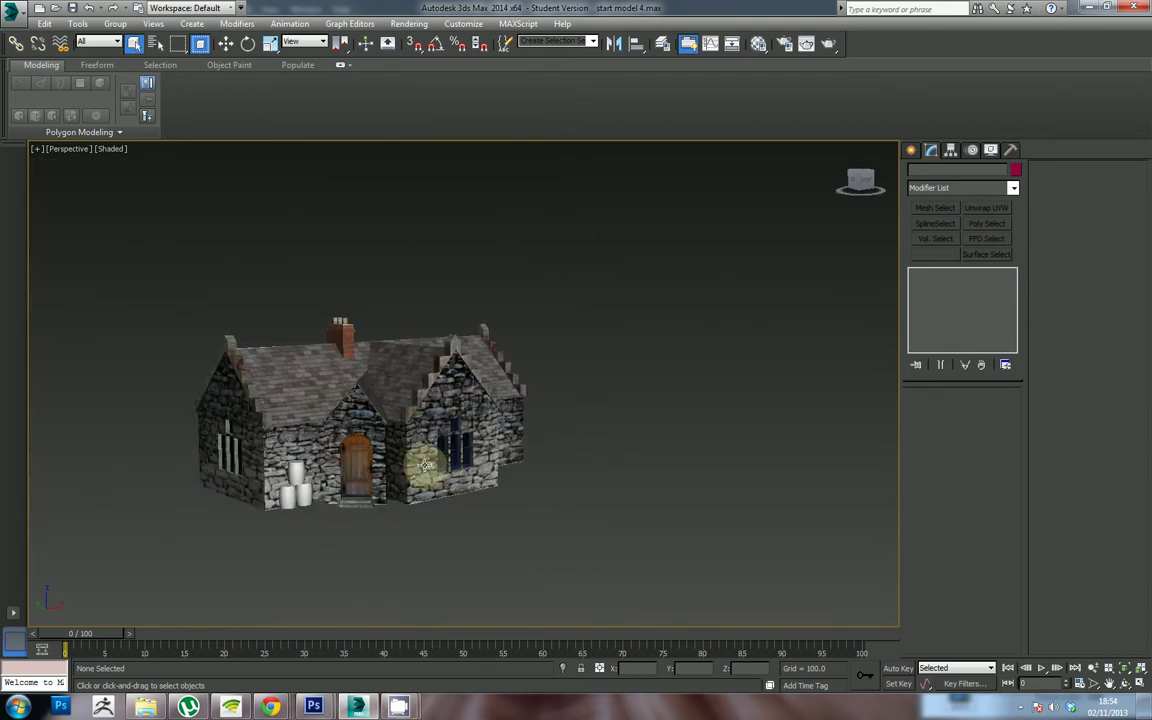
{"action": "scroll", "coordinate": [412, 465], "scroll_direction": "up", "scroll_amount": 3}
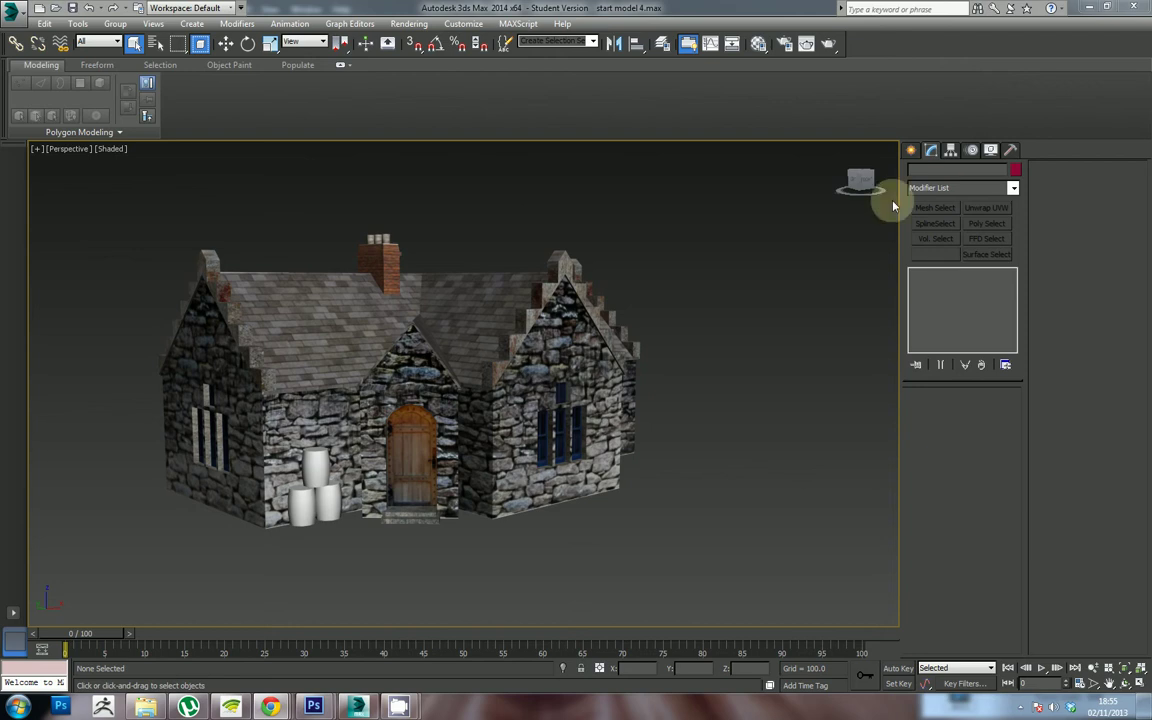
Step: Switch to test3.psd in Photoshop and show the UV wireframe layer, Layer 1, over the textures
{"action": "mouse_move", "coordinate": [313, 706]}
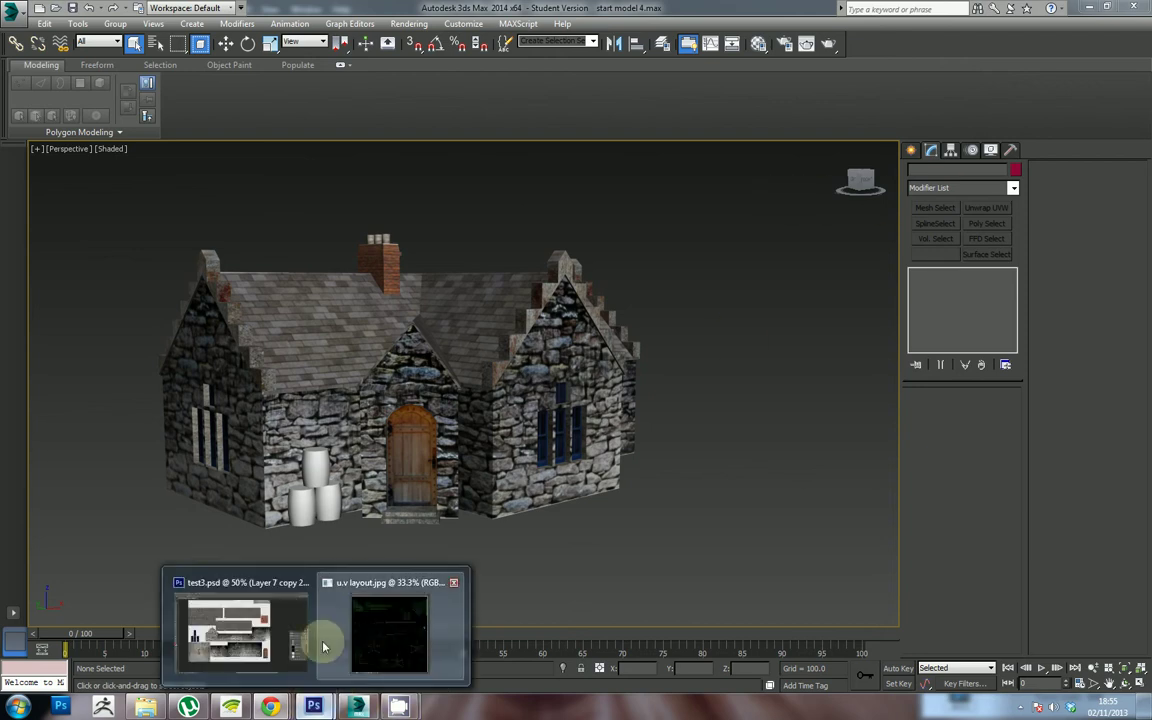
{"action": "left_click", "coordinate": [290, 640]}
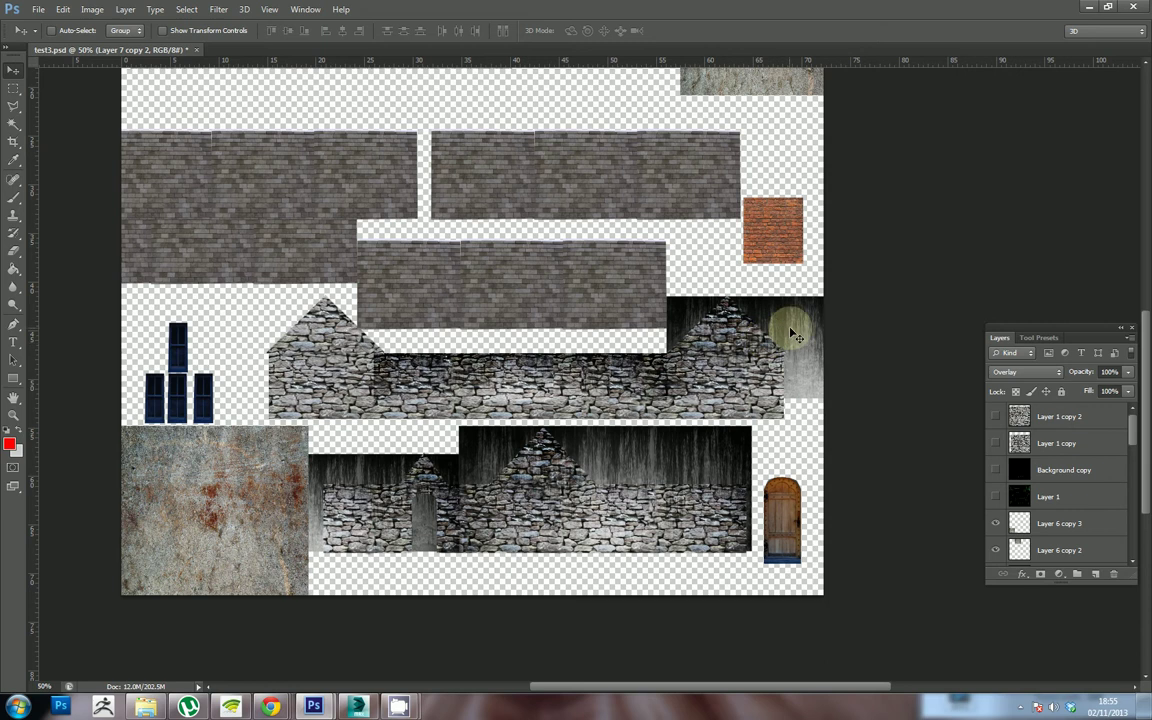
{"action": "left_click", "coordinate": [995, 496]}
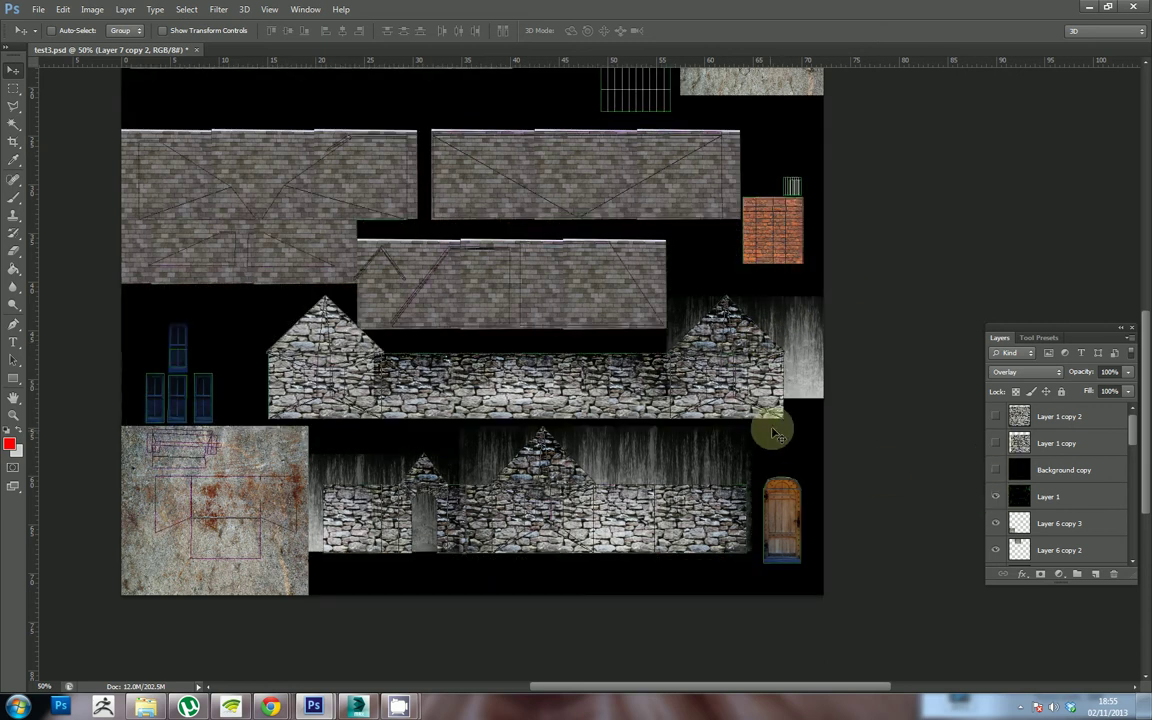
{"action": "scroll", "coordinate": [775, 405], "scroll_direction": "up", "scroll_amount": 1}
{"action": "scroll", "coordinate": [775, 405], "scroll_direction": "up", "scroll_amount": 5}
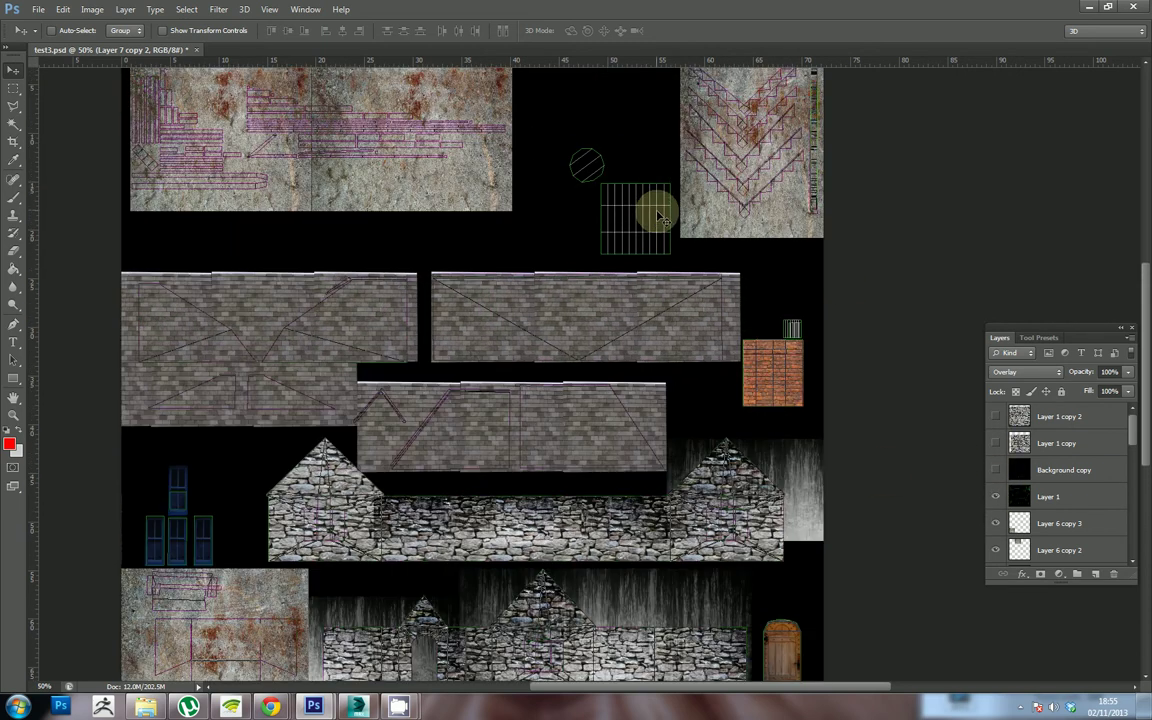
Step: Rotate the wood plank texture about 90° and fit it over the striped square UV shell beside the concrete textures
{"action": "left_click", "coordinate": [660, 228]}
{"action": "mouse_move", "coordinate": [660, 228]}
{"action": "left_mouse_down"}
{"action": "mouse_move", "coordinate": [663, 298]}
{"action": "mouse_move", "coordinate": [599, 373]}
{"action": "mouse_move", "coordinate": [630, 232]}
{"action": "mouse_move", "coordinate": [652, 230]}
{"action": "left_mouse_up"}
{"action": "key", "text": "ctrl+t"}
{"action": "left_click_drag", "start_coordinate": [674, 188], "coordinate": [667, 274]}
{"action": "left_click_drag", "start_coordinate": [592, 246], "coordinate": [621, 234]}
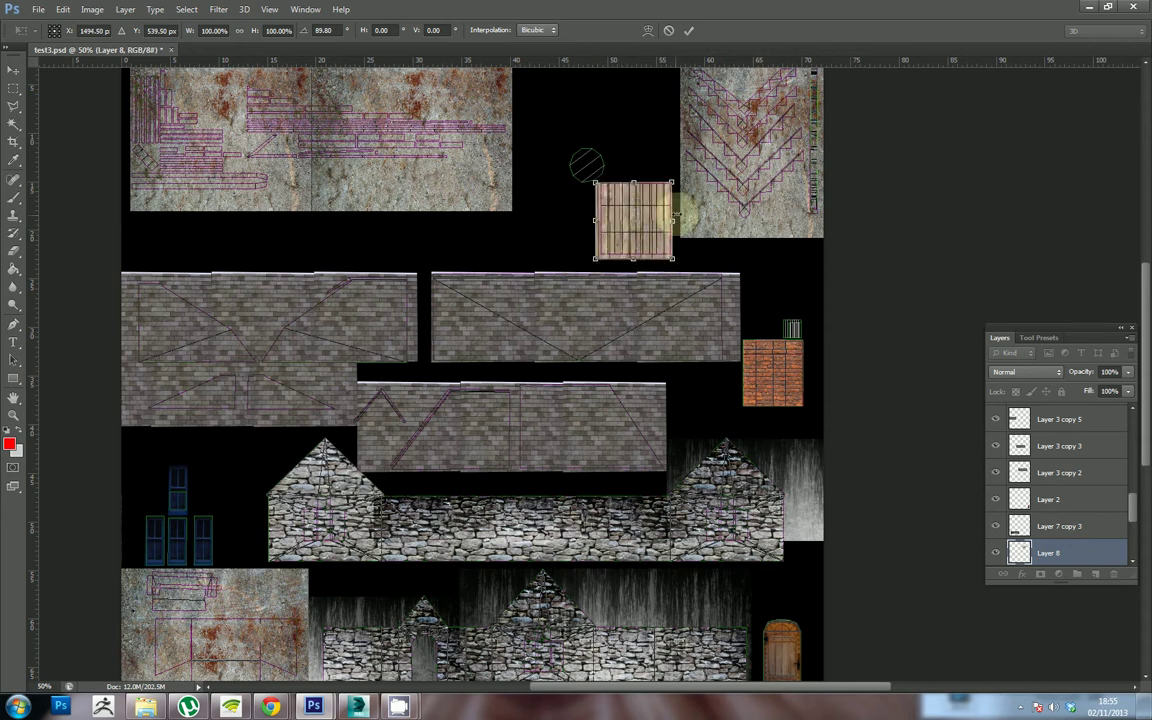
{"action": "left_click_drag", "start_coordinate": [672, 189], "coordinate": [672, 193]}
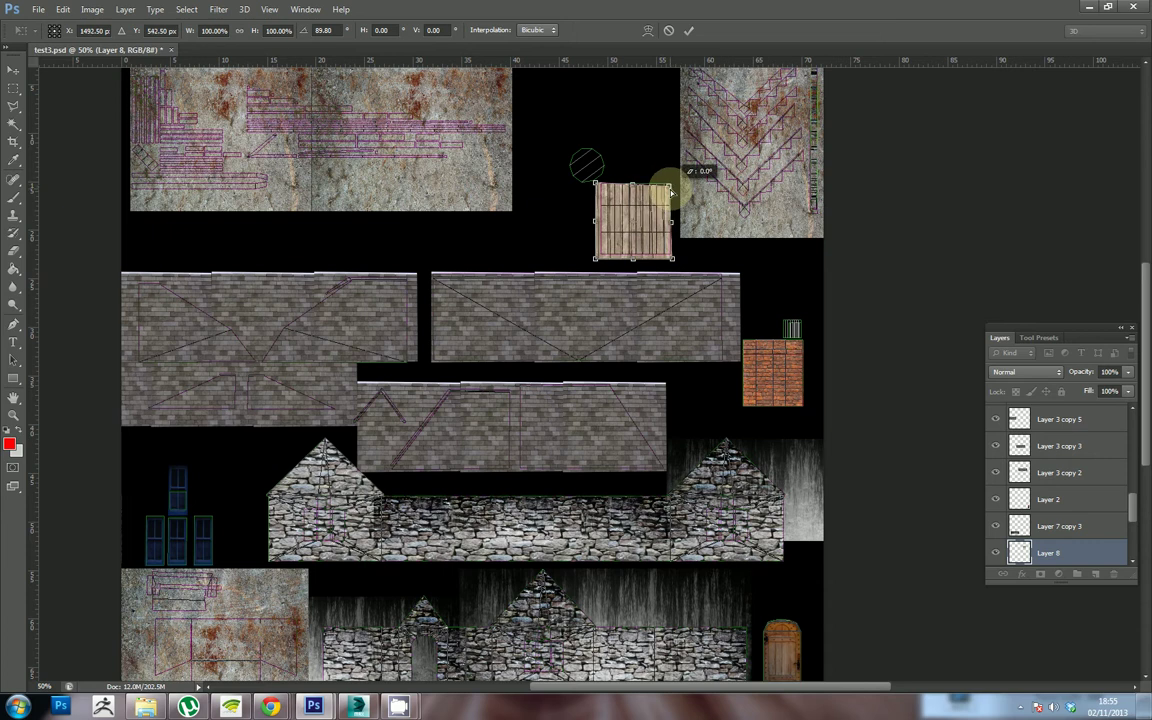
{"action": "key", "text": "Return"}
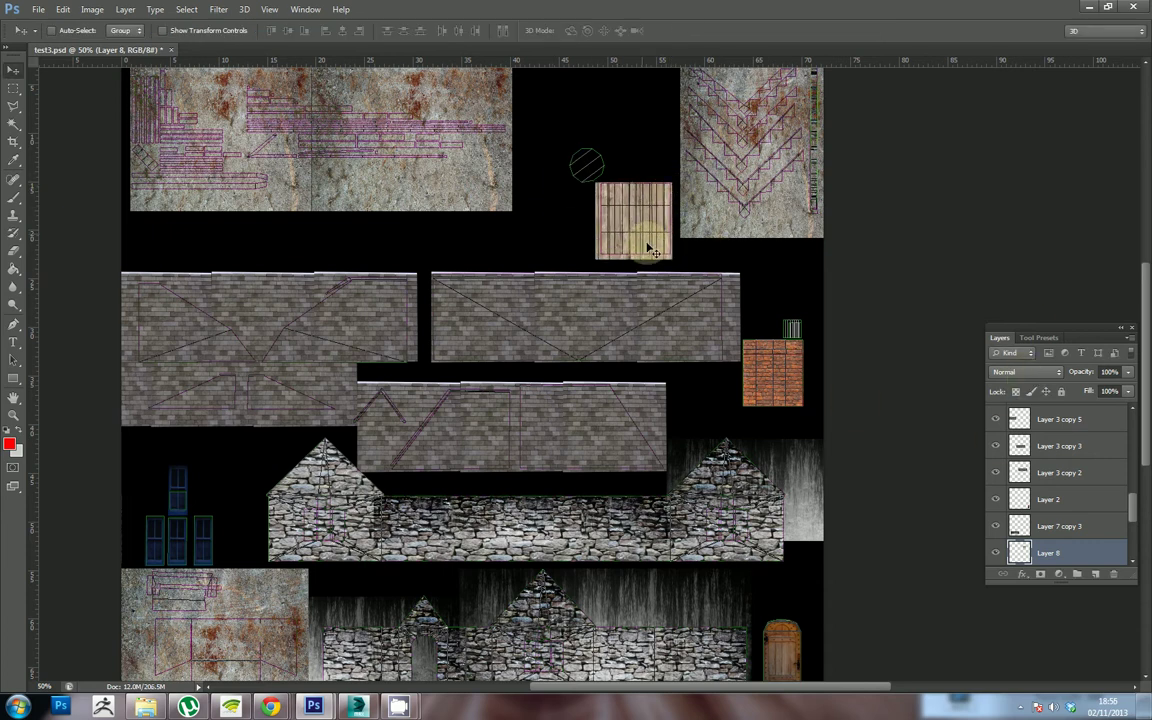
Step: Duplicate the plank texture onto the circular UV shell, scaled to about 53% by 58% and rotated about 65°
{"action": "left_click_drag", "start_coordinate": [646, 240], "coordinate": [600, 164]}
{"action": "key", "text": "ctrl+t"}
{"action": "left_click_drag", "start_coordinate": [621, 139], "coordinate": [605, 171]}
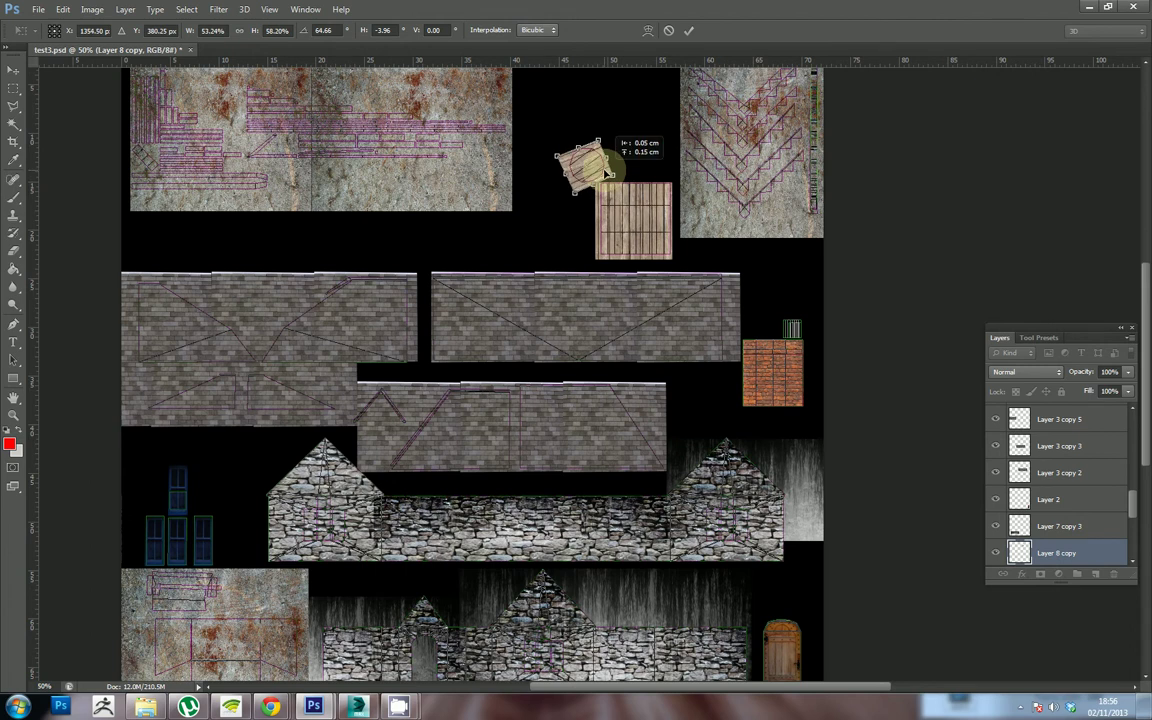
{"action": "key", "text": "Return"}
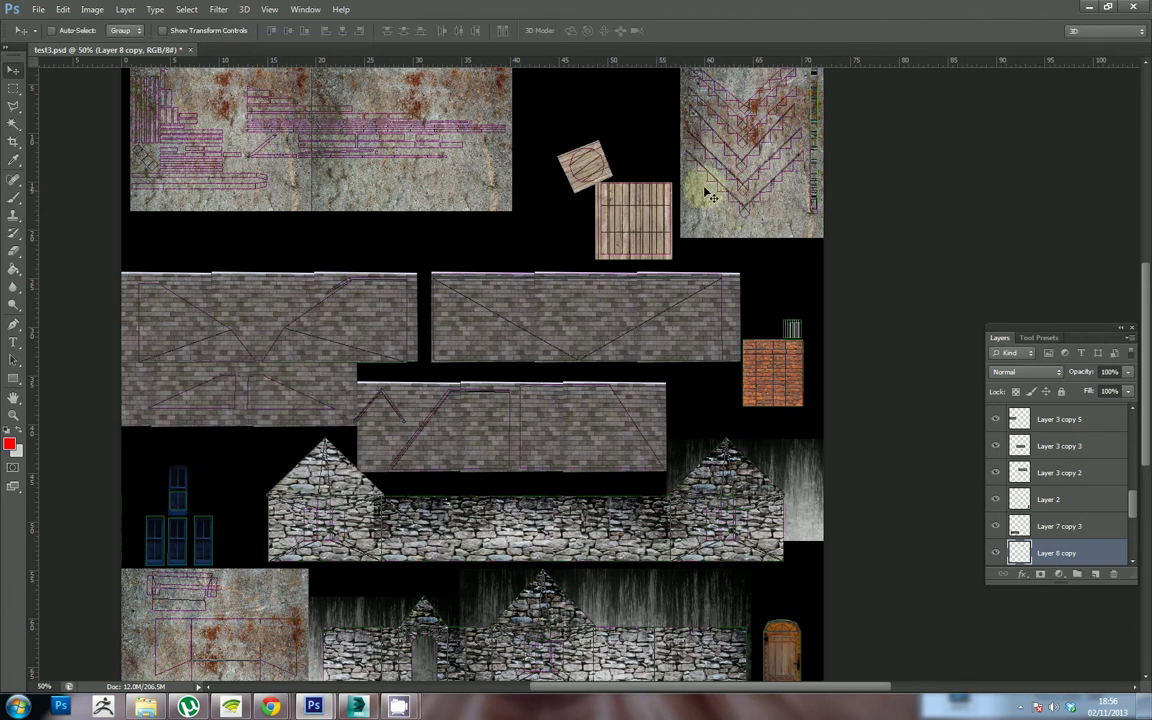
Step: Hide the UV wireframe layer, Layer 1, leaving only the textures on the canvas
{"action": "scroll", "coordinate": [1015, 548], "scroll_direction": "down", "scroll_amount": 5}
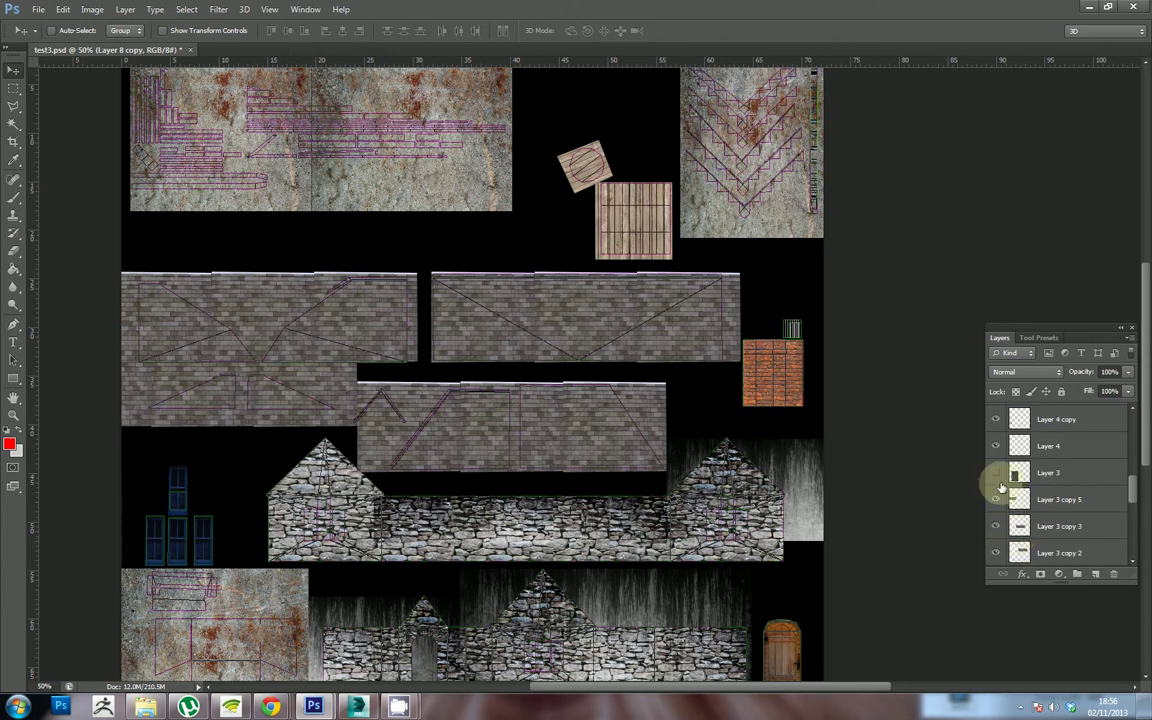
{"action": "scroll", "coordinate": [1012, 515], "scroll_direction": "down", "scroll_amount": 3}
{"action": "left_click", "coordinate": [996, 474]}
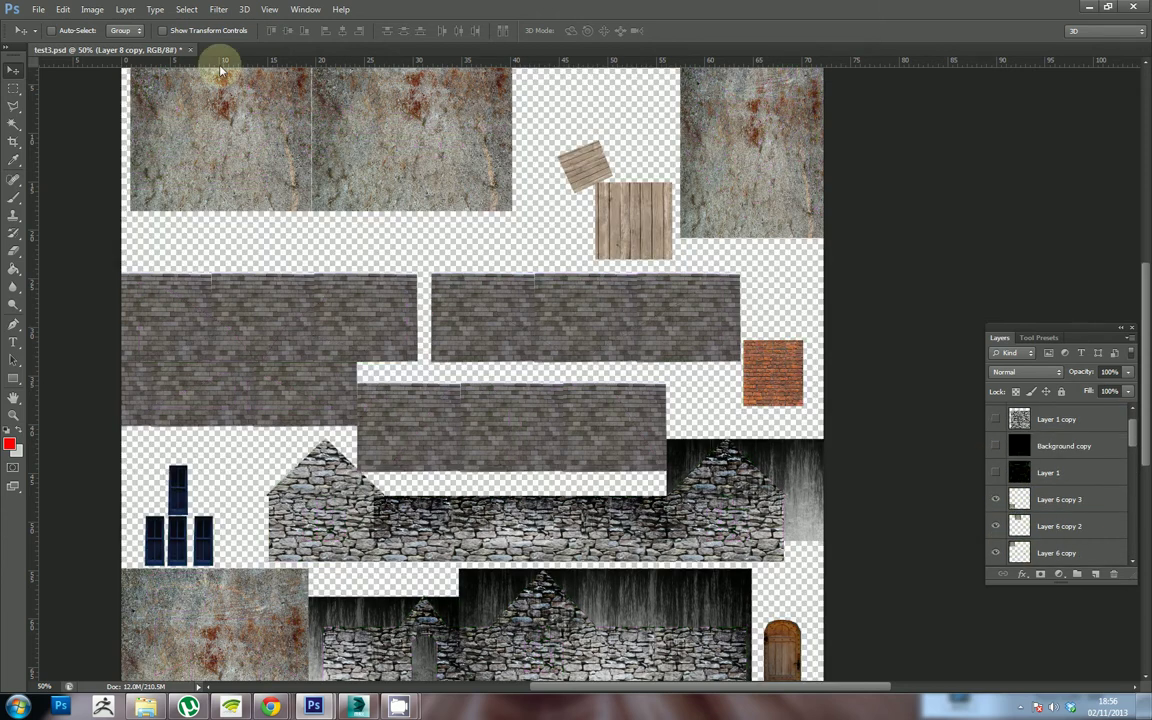
Step: Overwrite test3.jpg with a maximum-quality JPEG copy of the texture including the planks, and switch to 3ds Max
{"action": "left_click", "coordinate": [38, 9]}
{"action": "left_click", "coordinate": [60, 174]}
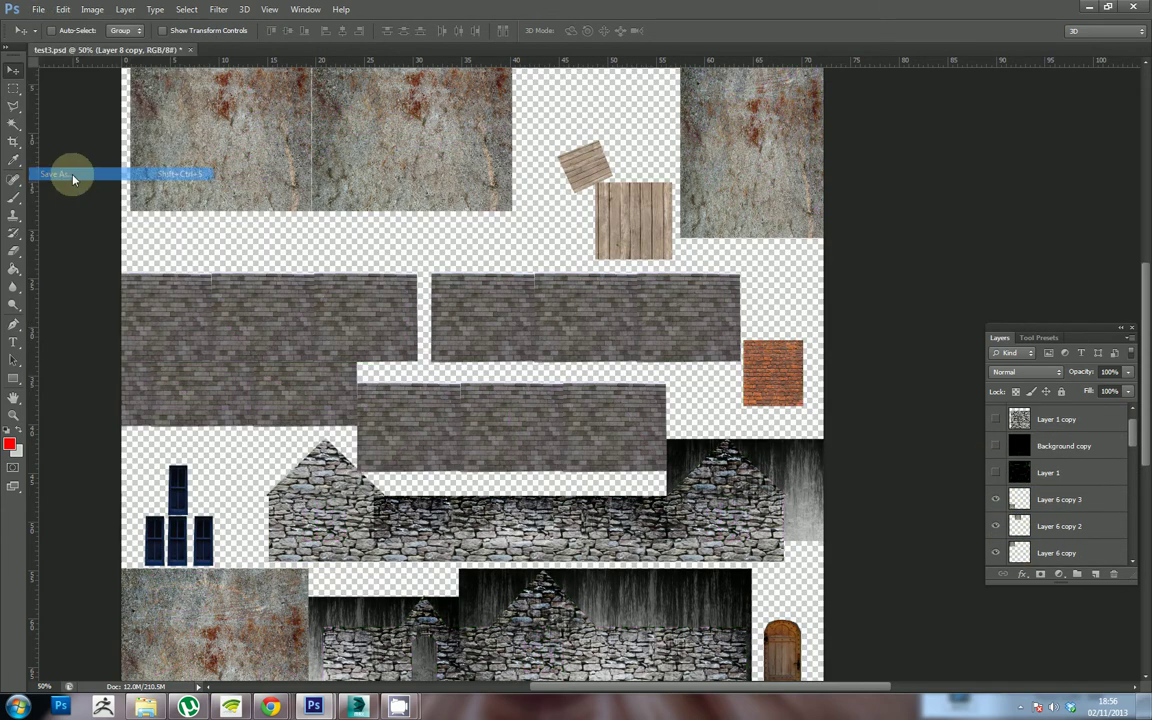
{"action": "left_click", "coordinate": [630, 522]}
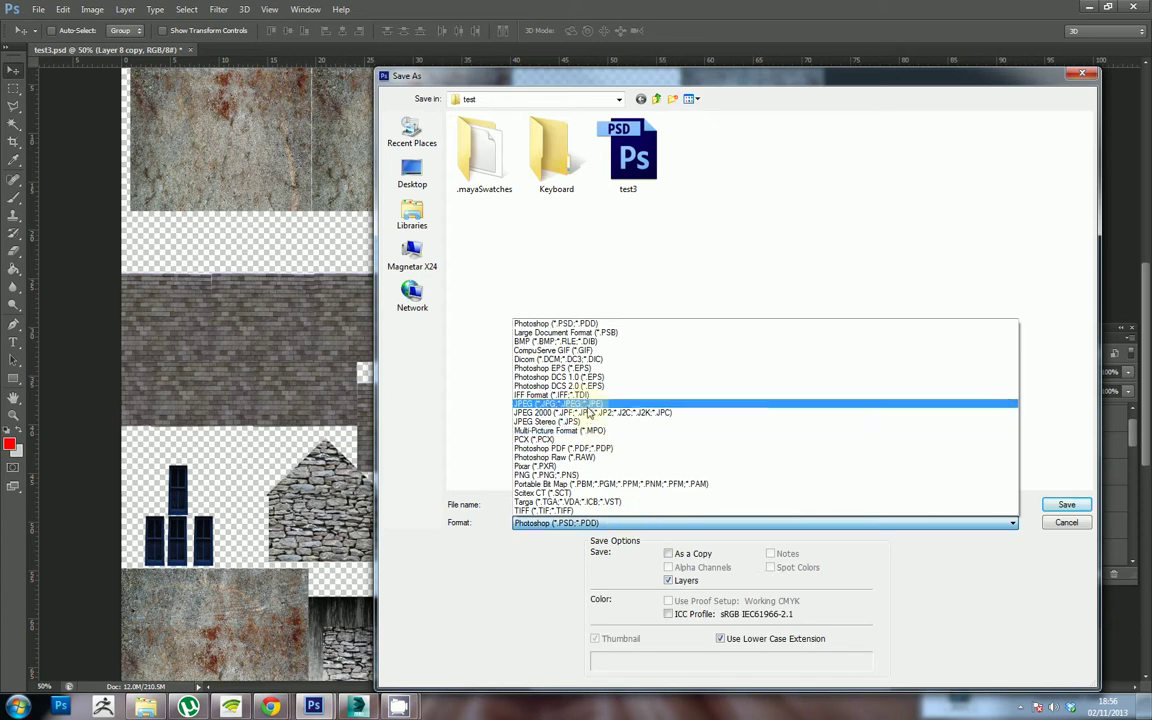
{"action": "left_click", "coordinate": [600, 403]}
{"action": "left_click", "coordinate": [768, 177]}
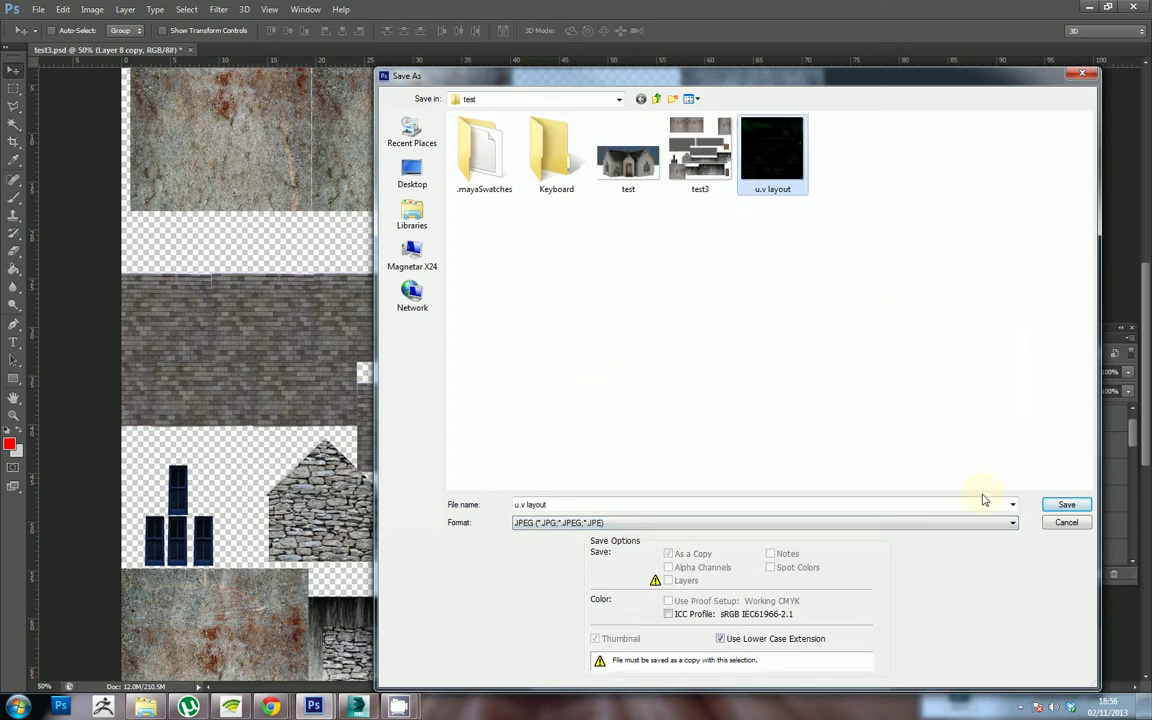
{"action": "left_click", "coordinate": [700, 181]}
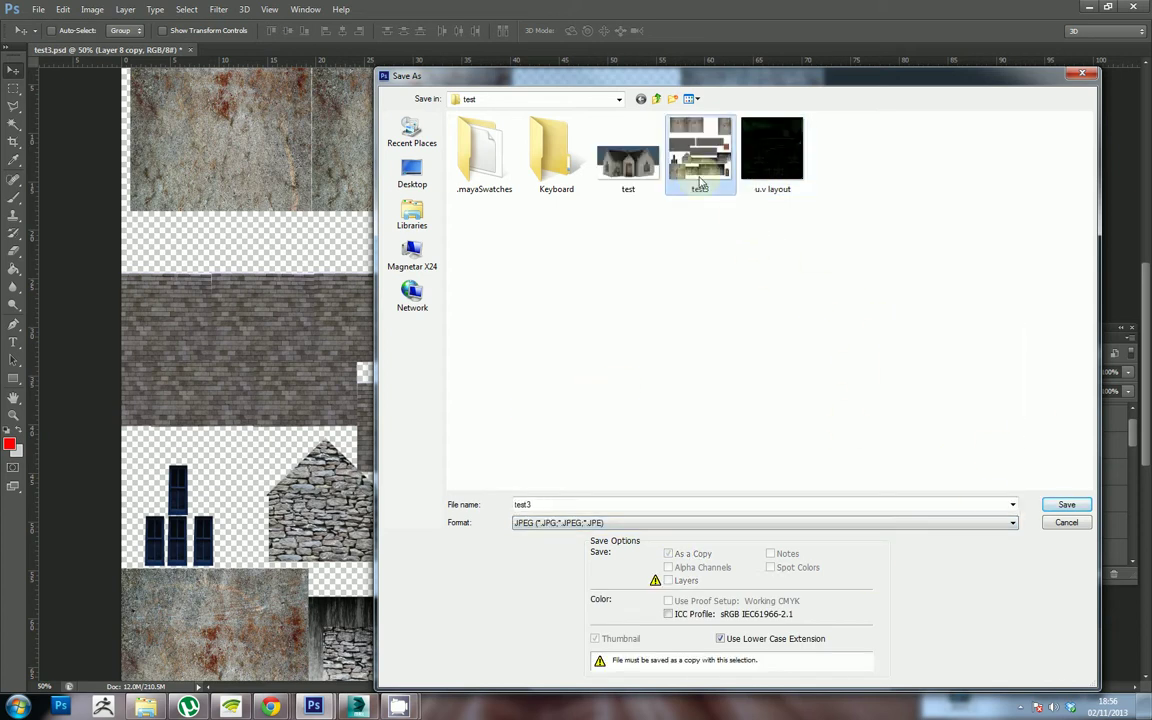
{"action": "left_click", "coordinate": [1066, 505]}
{"action": "left_click", "coordinate": [550, 266]}
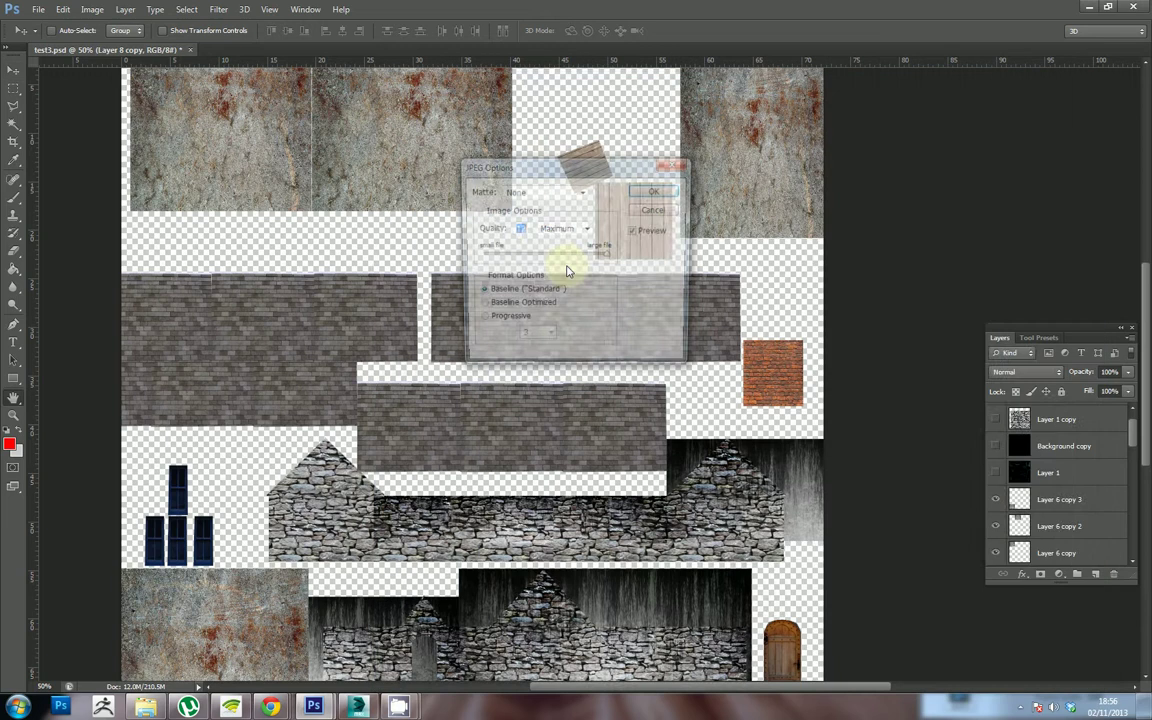
{"action": "left_click", "coordinate": [662, 192]}
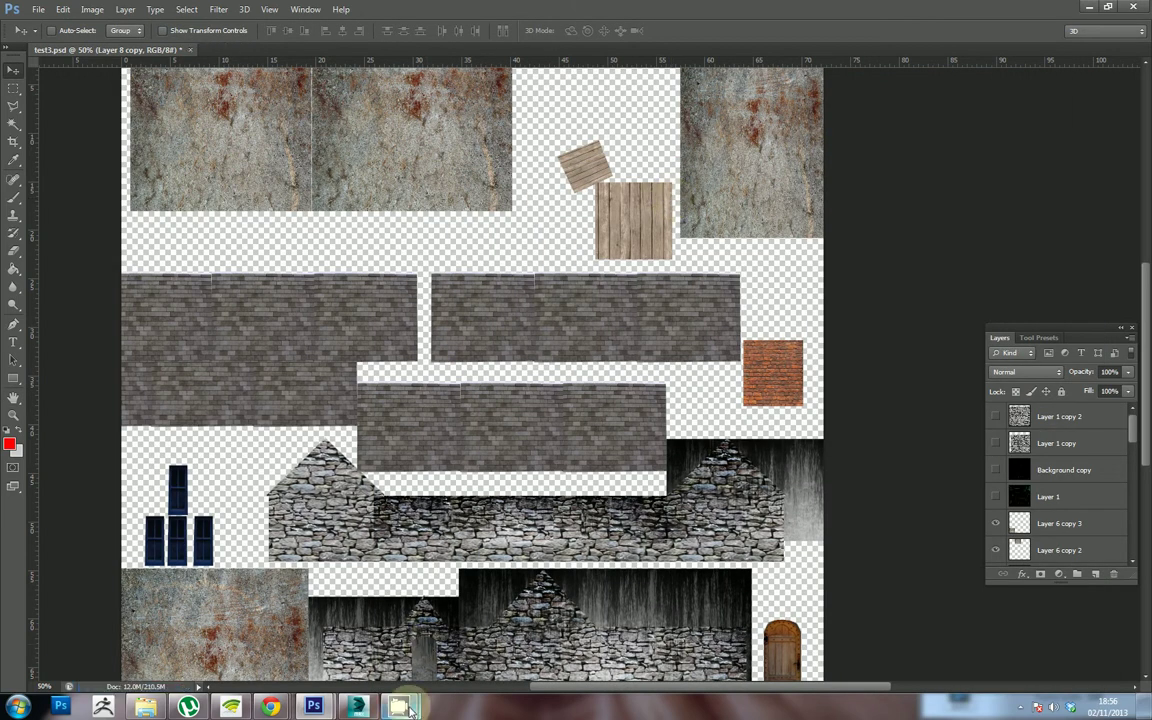
{"action": "mouse_move", "coordinate": [318, 708]}
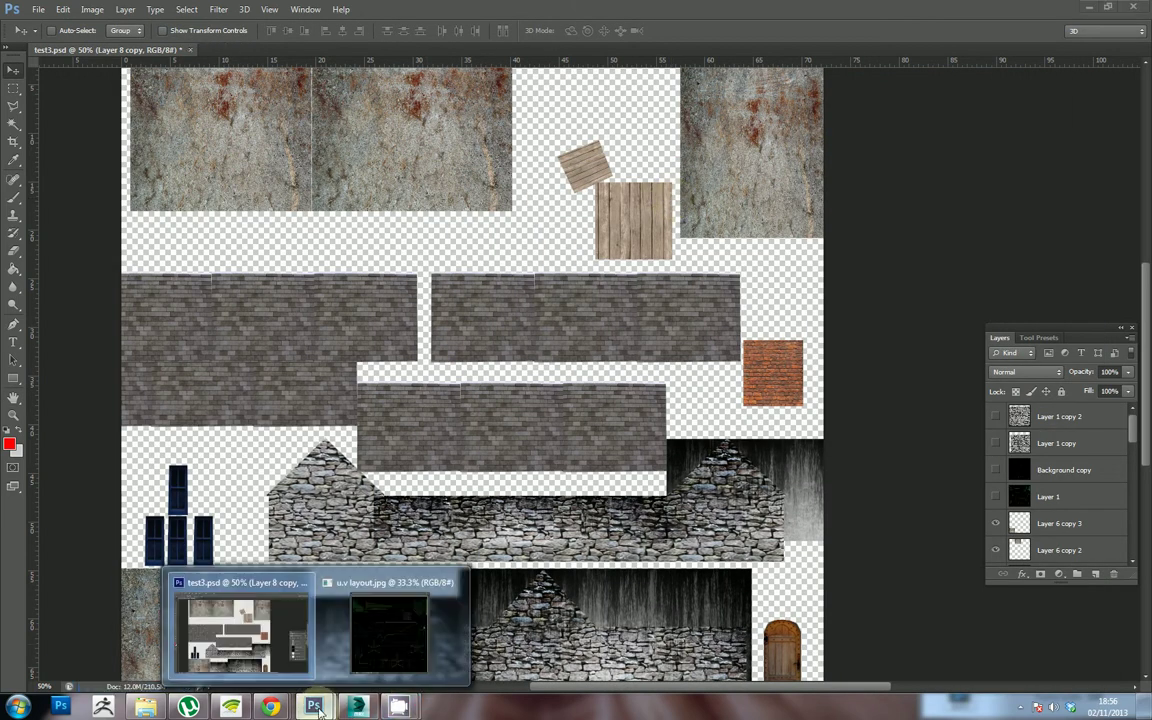
{"action": "left_click", "coordinate": [357, 708]}
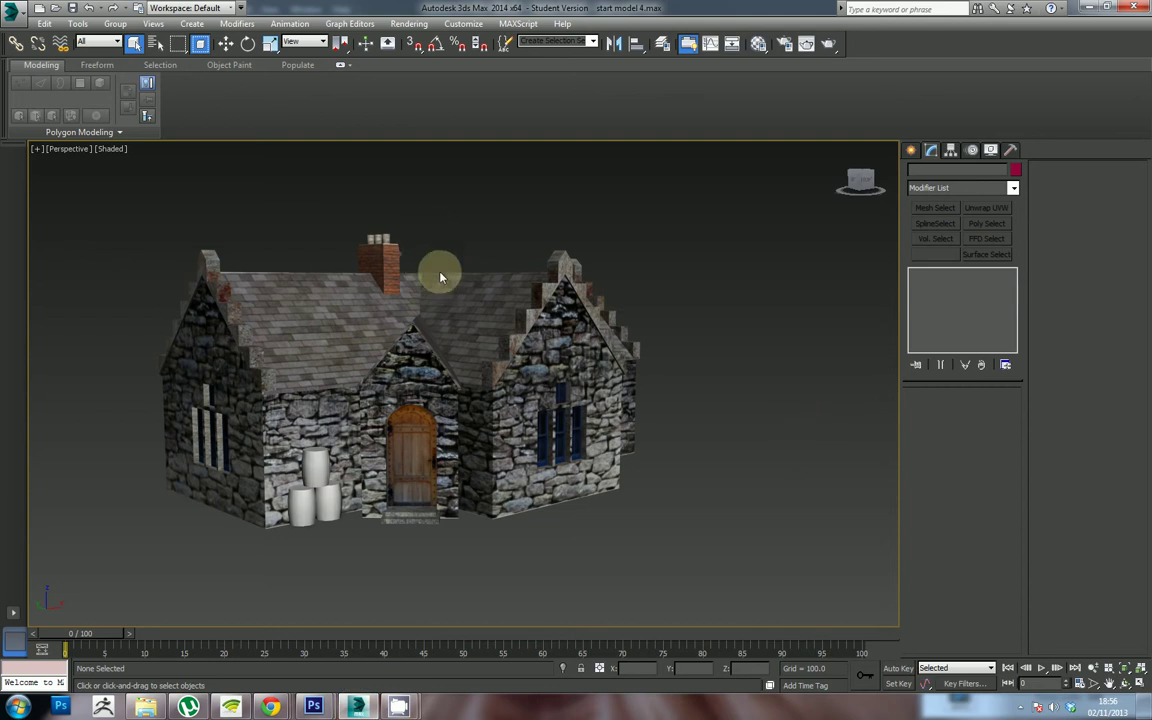
Step: Select the cottage model beside the stacked barrels and open its unwrap in the UV editor
{"action": "scroll", "coordinate": [367, 498], "scroll_direction": "up", "scroll_amount": 8}
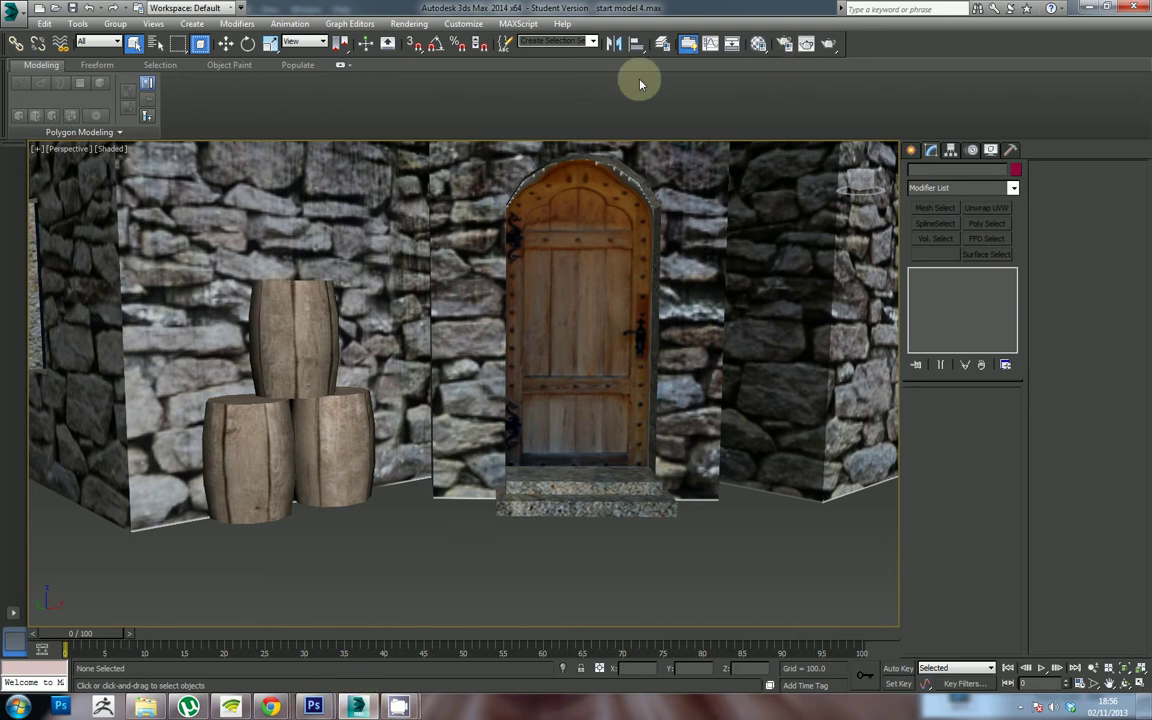
{"action": "scroll", "coordinate": [347, 411], "scroll_direction": "up", "scroll_amount": 10}
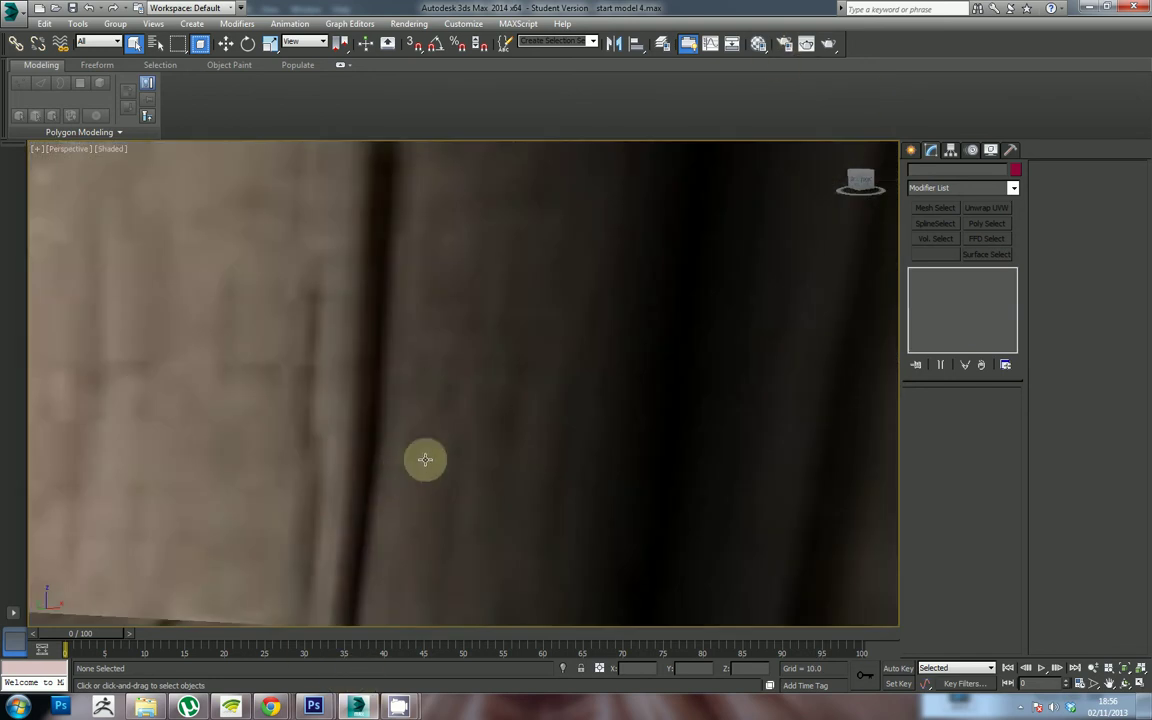
{"action": "scroll", "coordinate": [425, 459], "scroll_direction": "down", "scroll_amount": 10}
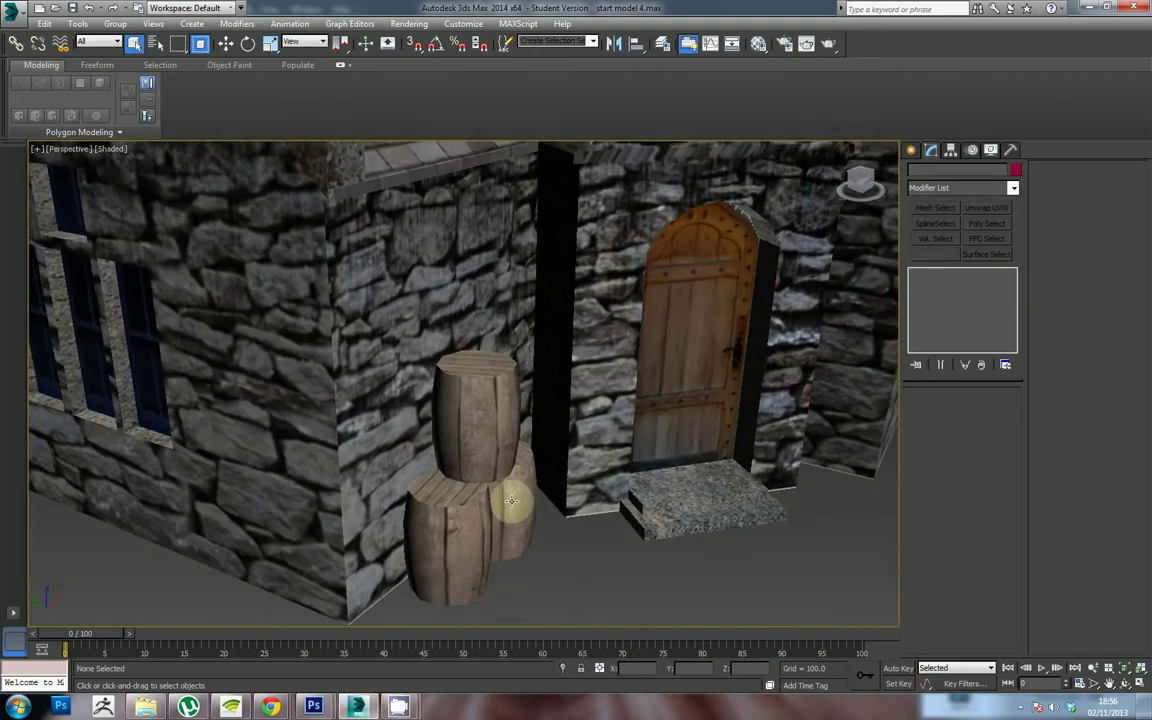
{"action": "left_click_drag", "start_coordinate": [511, 501], "coordinate": [481, 514]}
{"action": "left_click_drag", "start_coordinate": [400, 417], "coordinate": [416, 435]}
{"action": "left_click", "coordinate": [413, 411]}
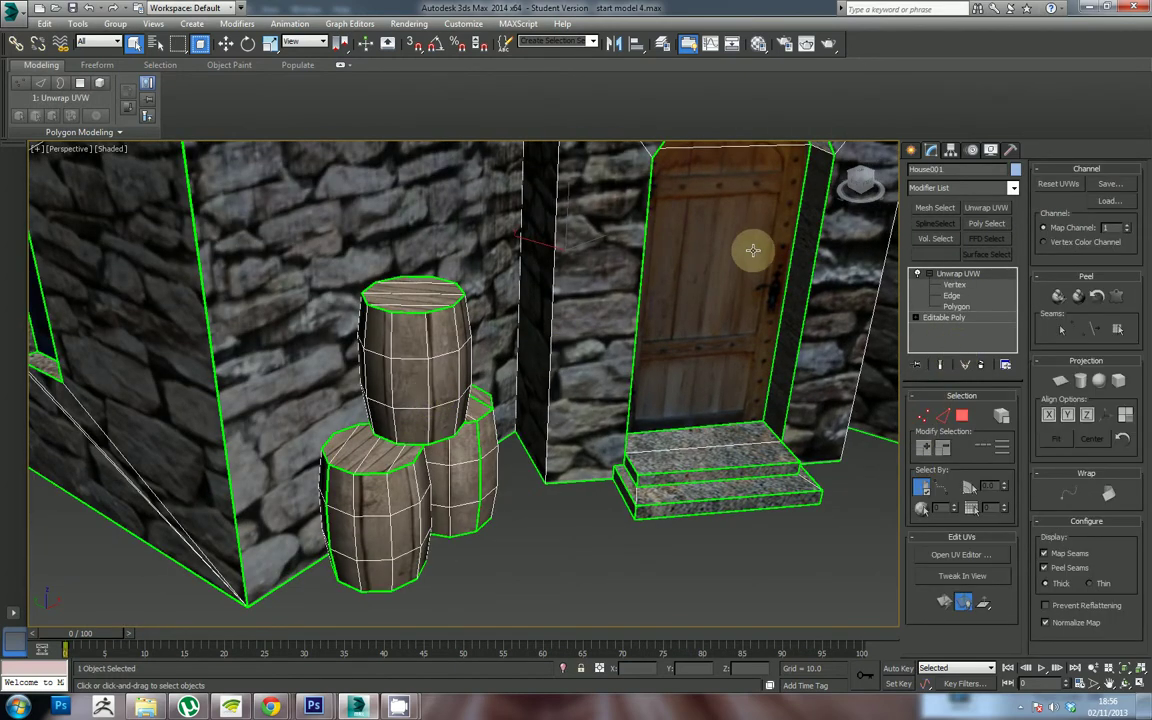
{"action": "left_click", "coordinate": [958, 556]}
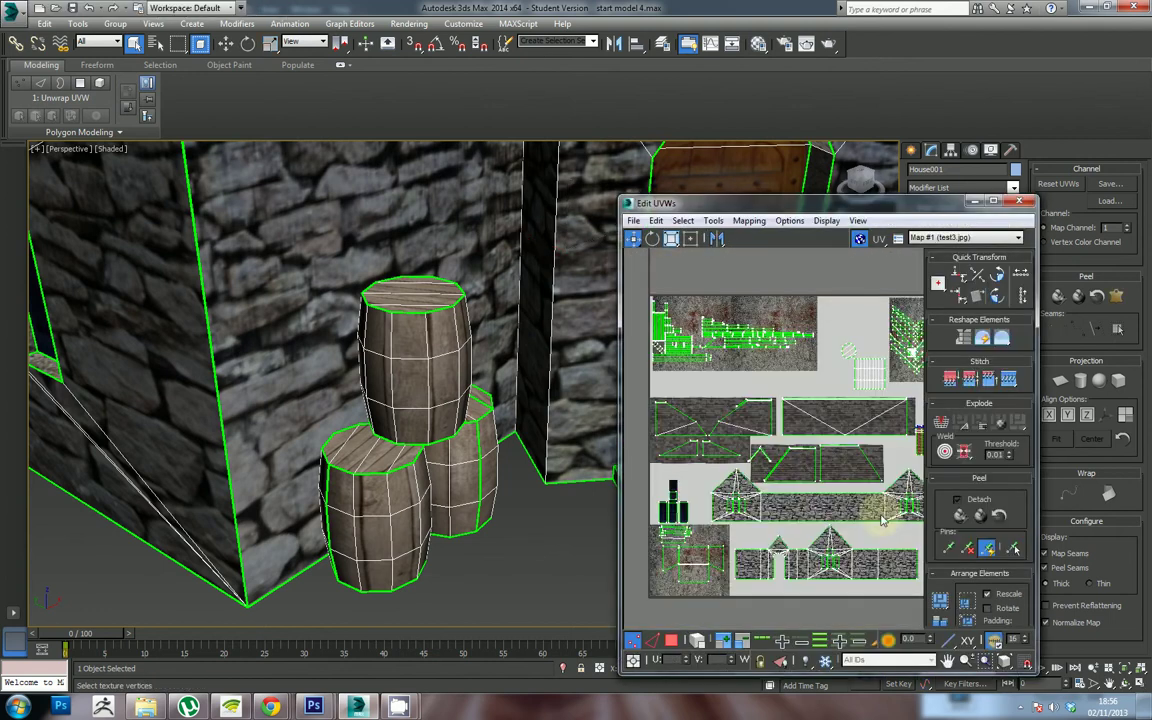
Step: Using Freeform mode and polygon element selection, select the entire square UV shell of the lower front barrel's side
{"action": "left_click_drag", "start_coordinate": [791, 464], "coordinate": [755, 526]}
{"action": "scroll", "coordinate": [764, 449], "scroll_direction": "up", "scroll_amount": 2}
{"action": "scroll", "coordinate": [776, 494], "scroll_direction": "up", "scroll_amount": 2}
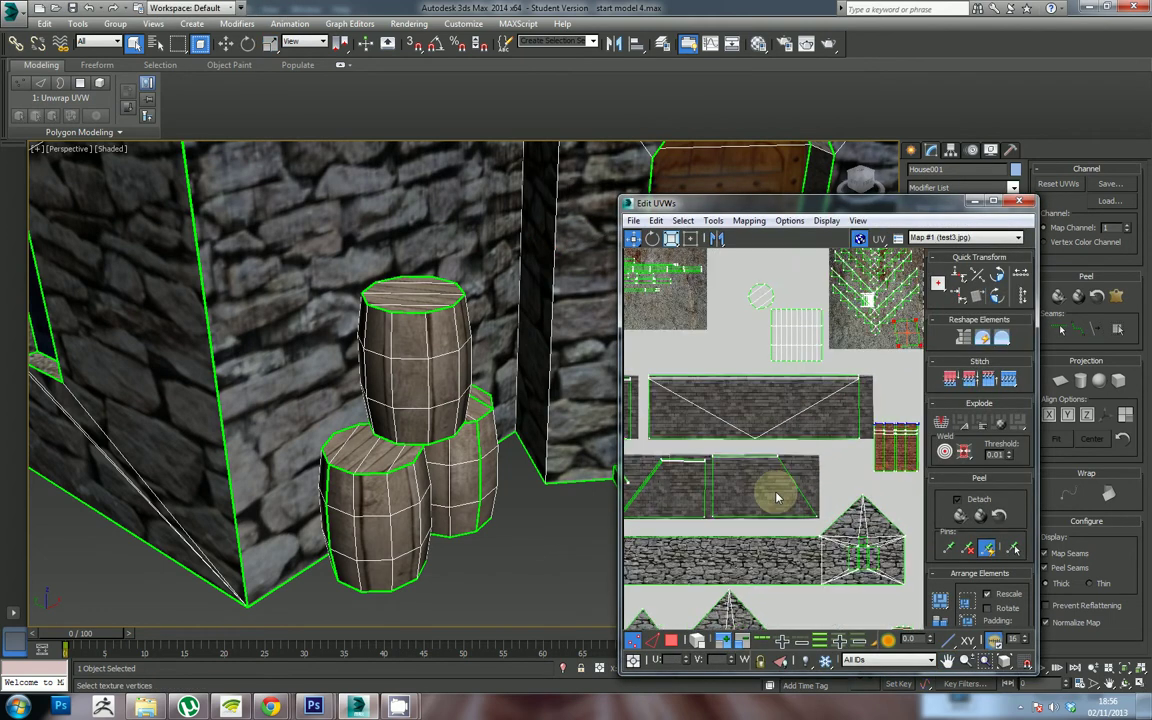
{"action": "left_click_drag", "start_coordinate": [813, 394], "coordinate": [760, 486]}
{"action": "scroll", "coordinate": [765, 465], "scroll_direction": "up", "scroll_amount": 3}
{"action": "left_click_drag", "start_coordinate": [764, 429], "coordinate": [762, 437]}
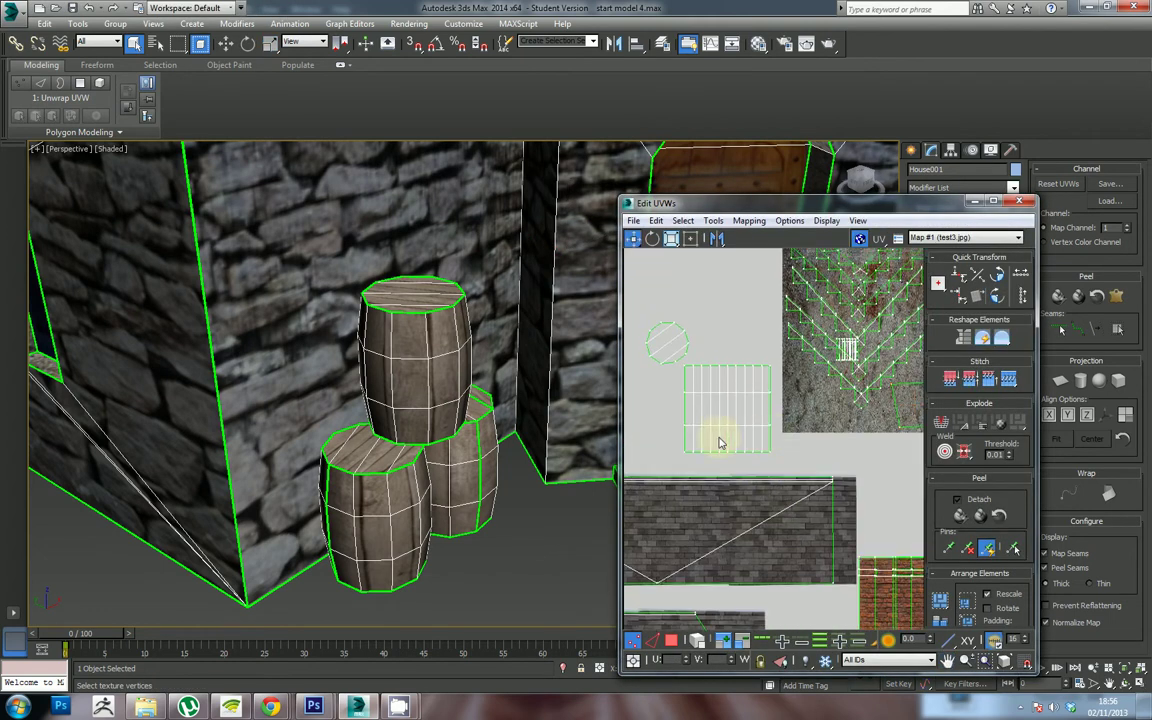
{"action": "left_click", "coordinate": [691, 240]}
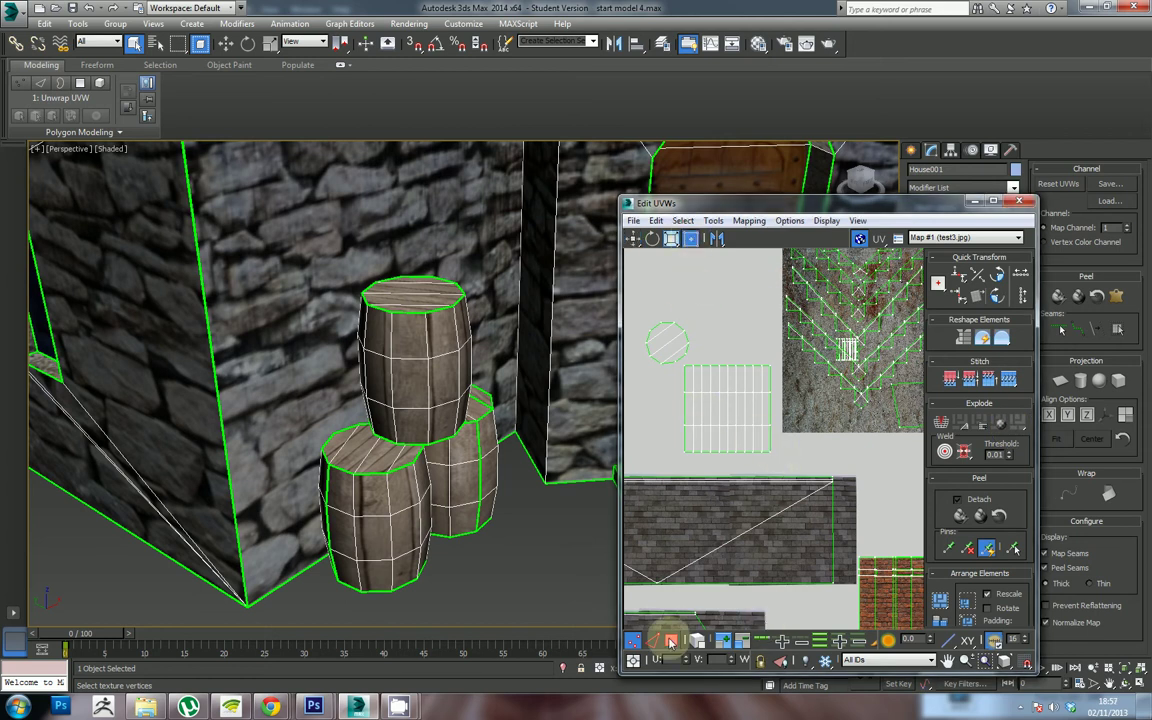
{"action": "left_click", "coordinate": [727, 405]}
{"action": "scroll", "coordinate": [759, 436], "scroll_direction": "up", "scroll_amount": 1}
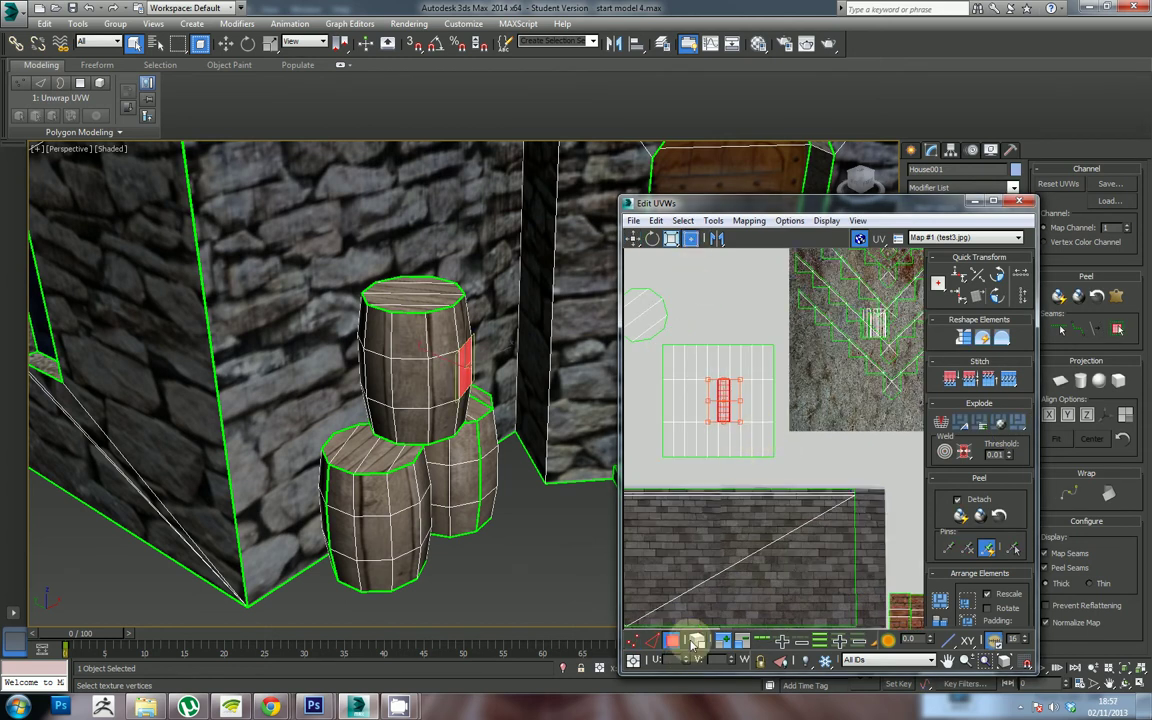
{"action": "left_click", "coordinate": [734, 437]}
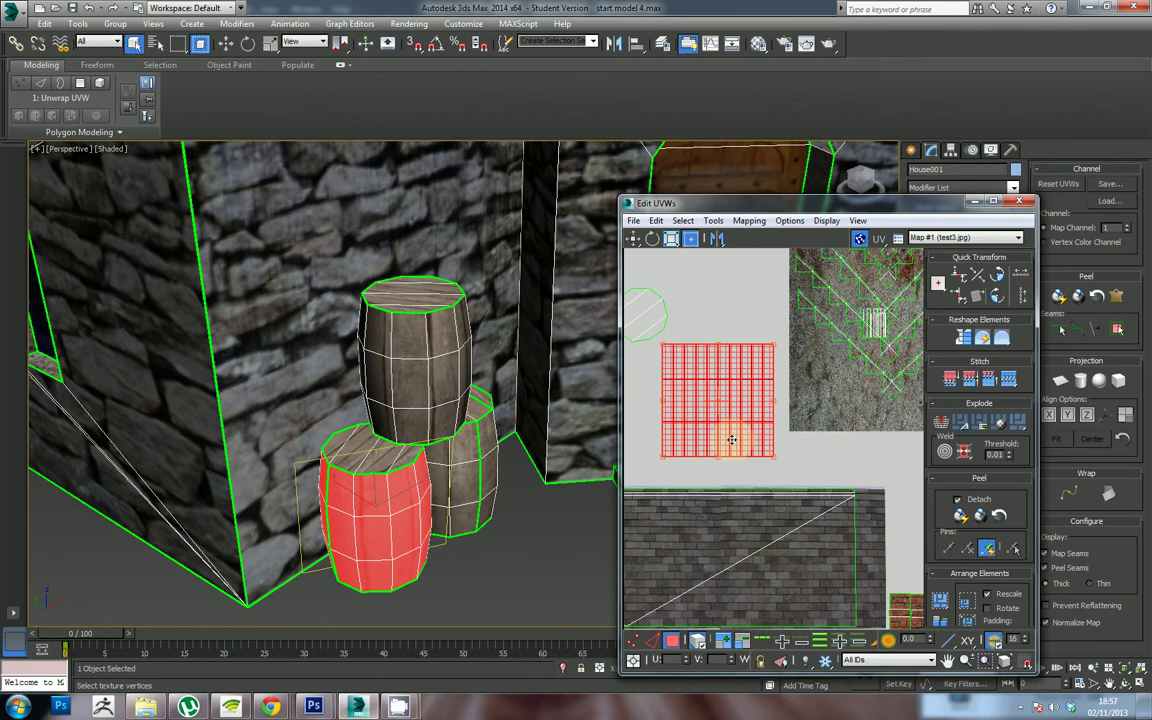
{"action": "left_click_drag", "start_coordinate": [732, 440], "coordinate": [851, 453]}
{"action": "scroll", "coordinate": [784, 430], "scroll_direction": "up", "scroll_amount": 3}
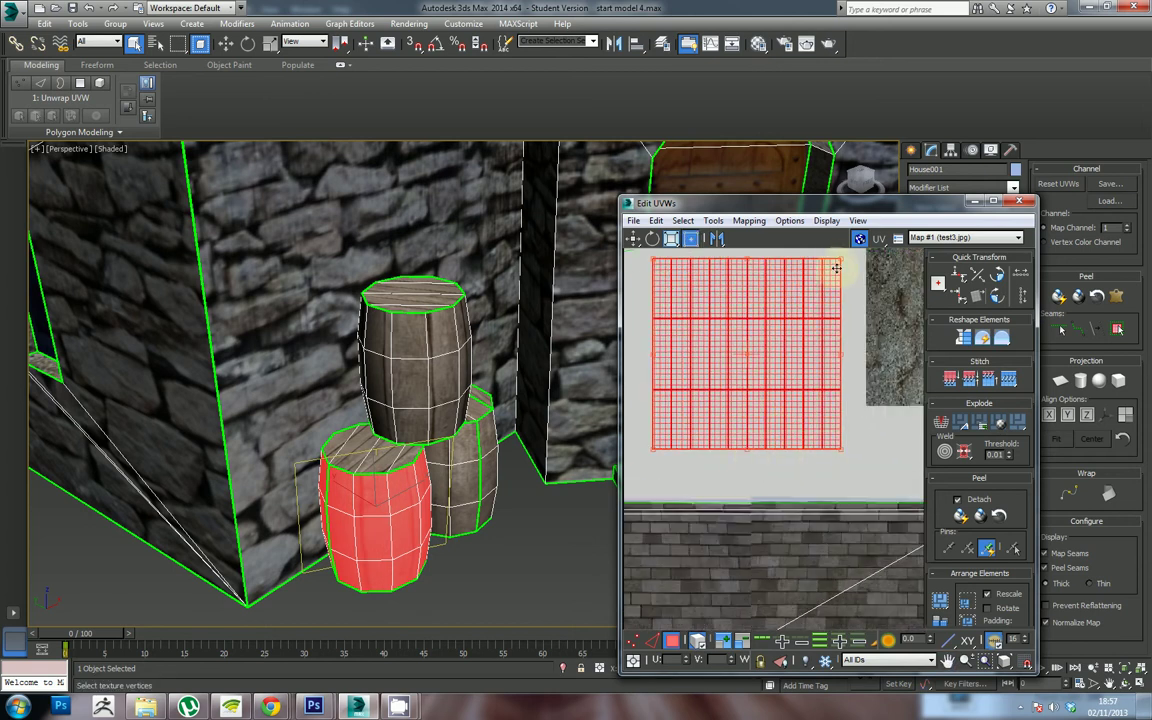
{"action": "left_click_drag", "start_coordinate": [841, 266], "coordinate": [838, 352]}
{"action": "key", "text": "ctrl+z"}
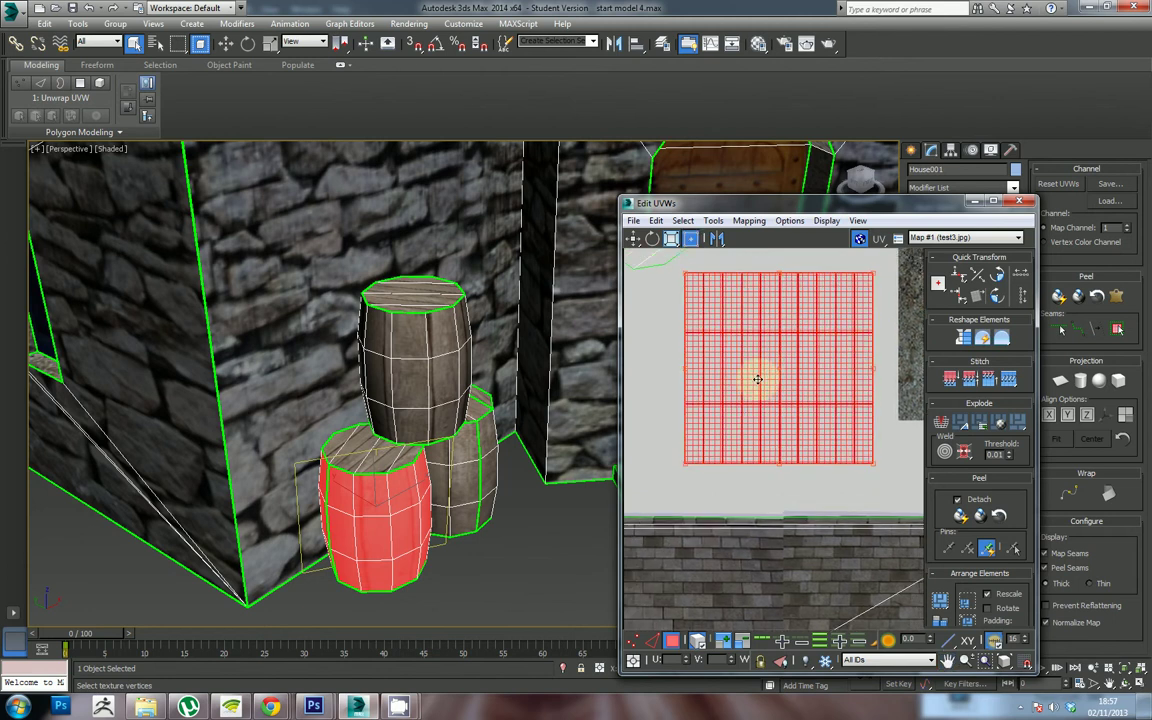
Step: Relax the selected barrel shell by edge angles with 100 iterations, amount 0.1, stretch 0.0 and boundary points kept fixed
{"action": "left_click", "coordinate": [682, 220]}
{"action": "mouse_move", "coordinate": [659, 224]}
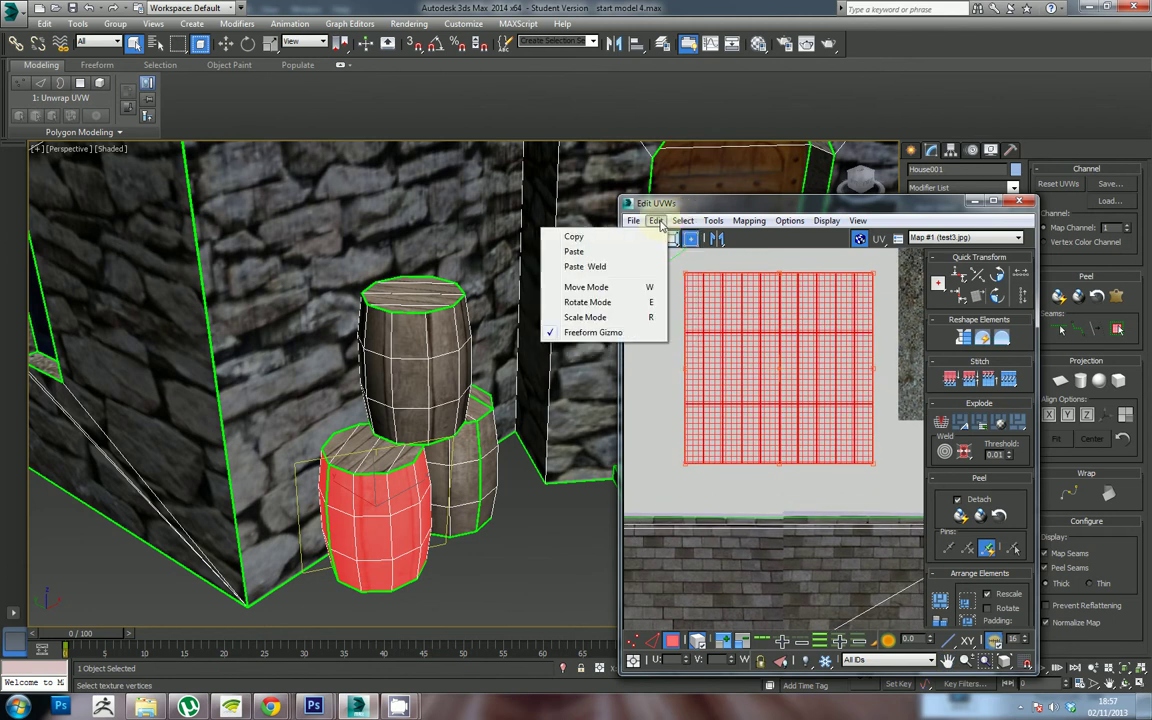
{"action": "mouse_move", "coordinate": [693, 220]}
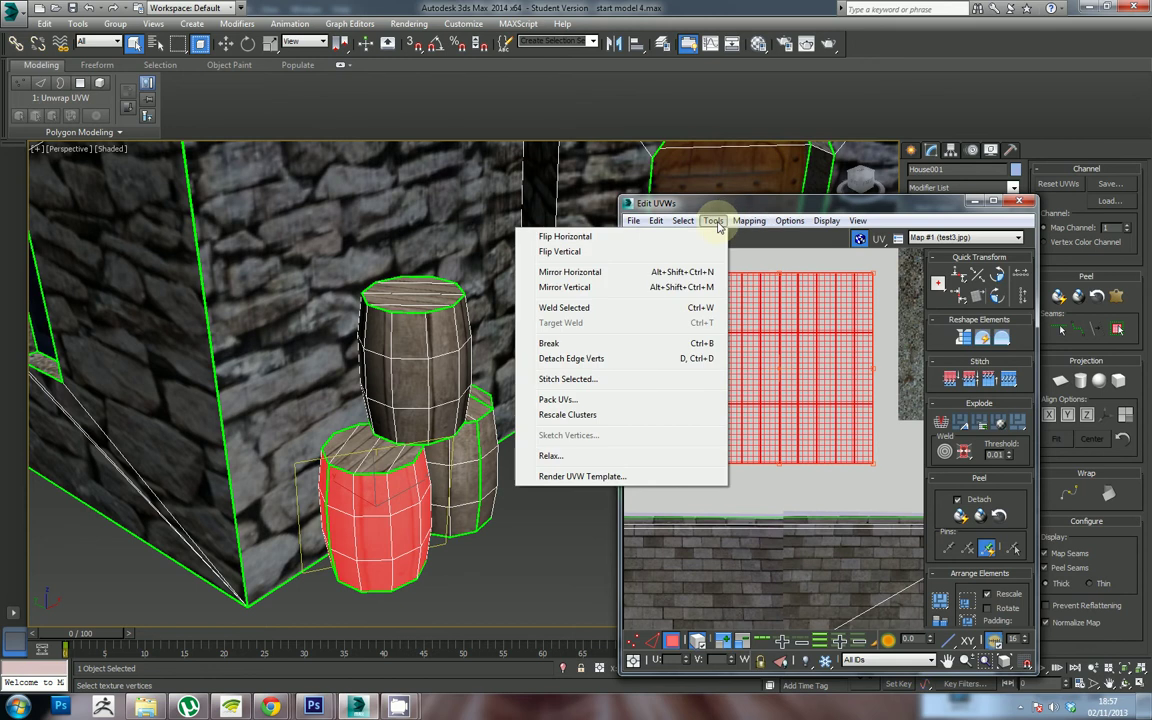
{"action": "left_click", "coordinate": [578, 456]}
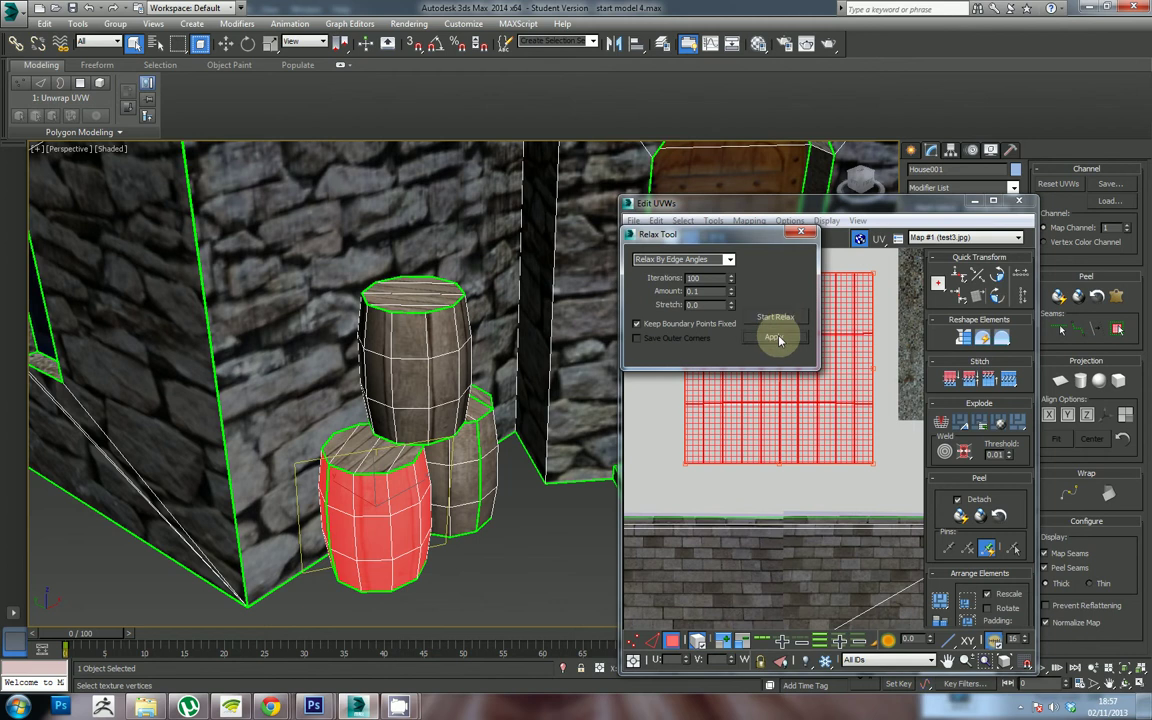
{"action": "left_click", "coordinate": [801, 232]}
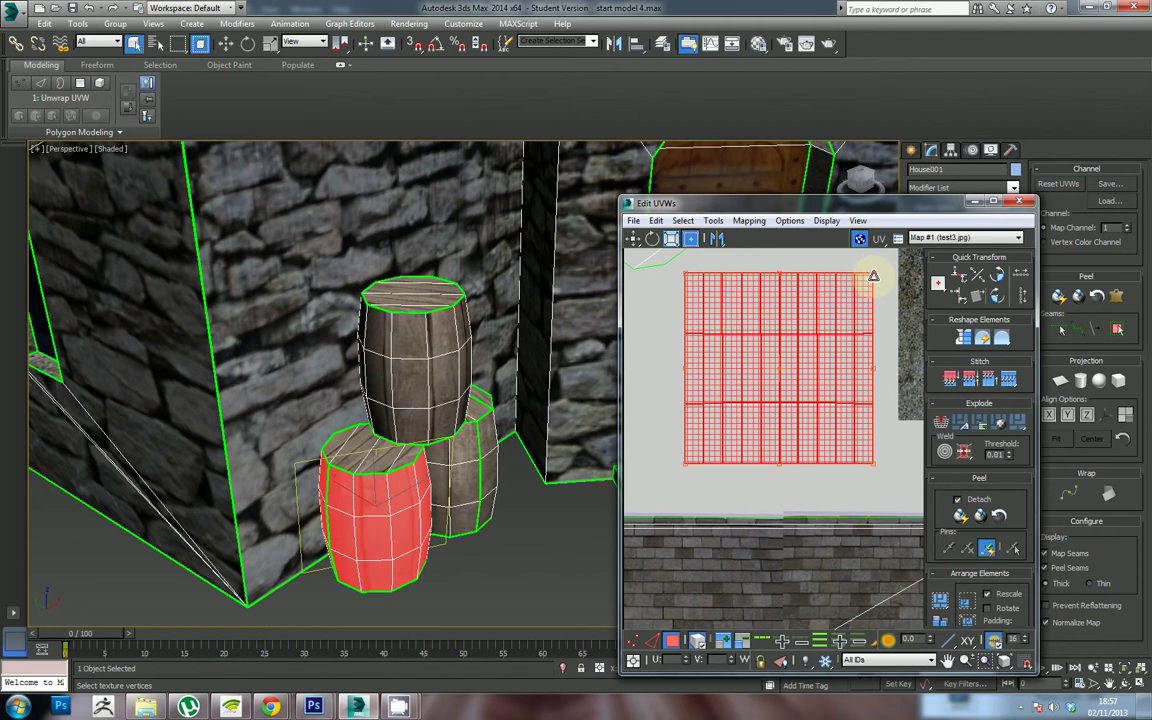
Step: Reshape the relaxed barrel shell to about twice the width and three-quarters the height of the remaining square shell
{"action": "left_click_drag", "start_coordinate": [873, 276], "coordinate": [956, 327]}
{"action": "scroll", "coordinate": [775, 432], "scroll_direction": "down", "scroll_amount": 3}
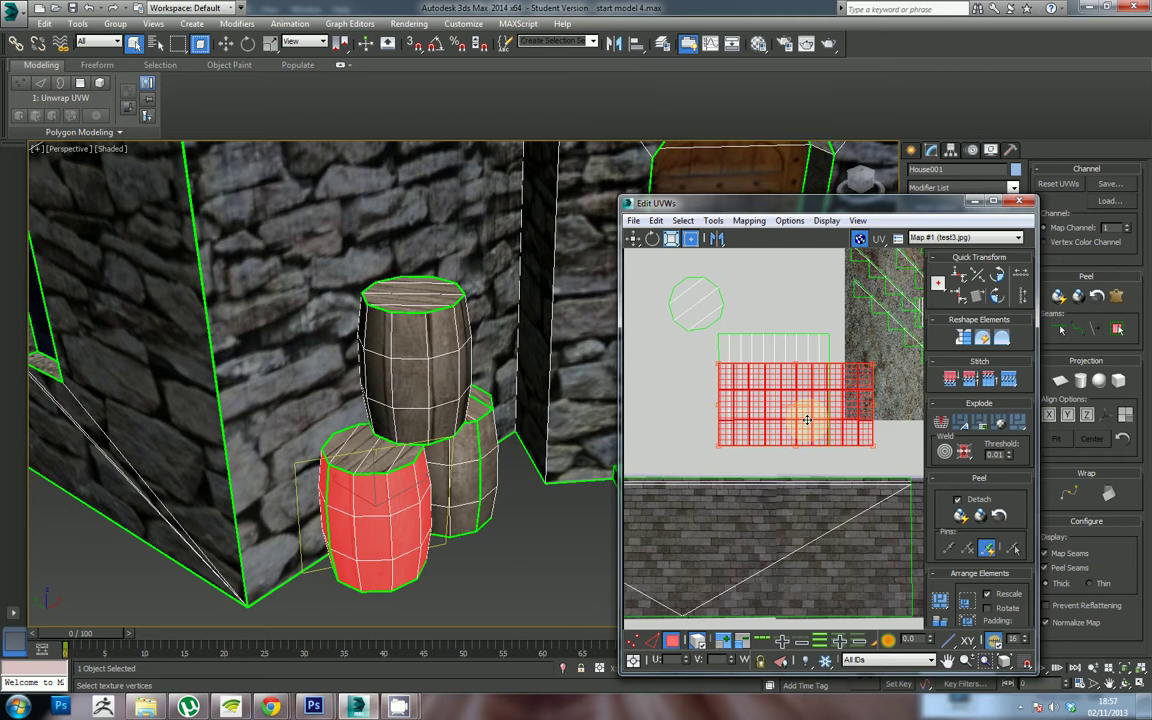
{"action": "left_click_drag", "start_coordinate": [806, 420], "coordinate": [762, 418]}
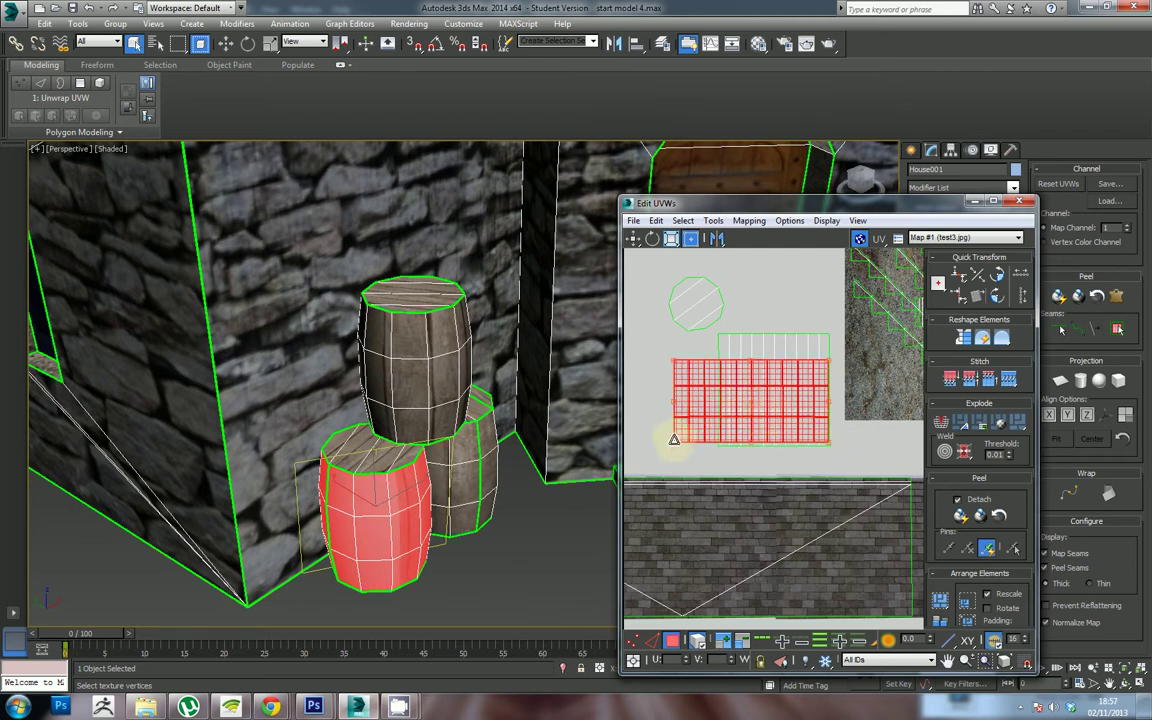
{"action": "left_click_drag", "start_coordinate": [674, 439], "coordinate": [592, 440]}
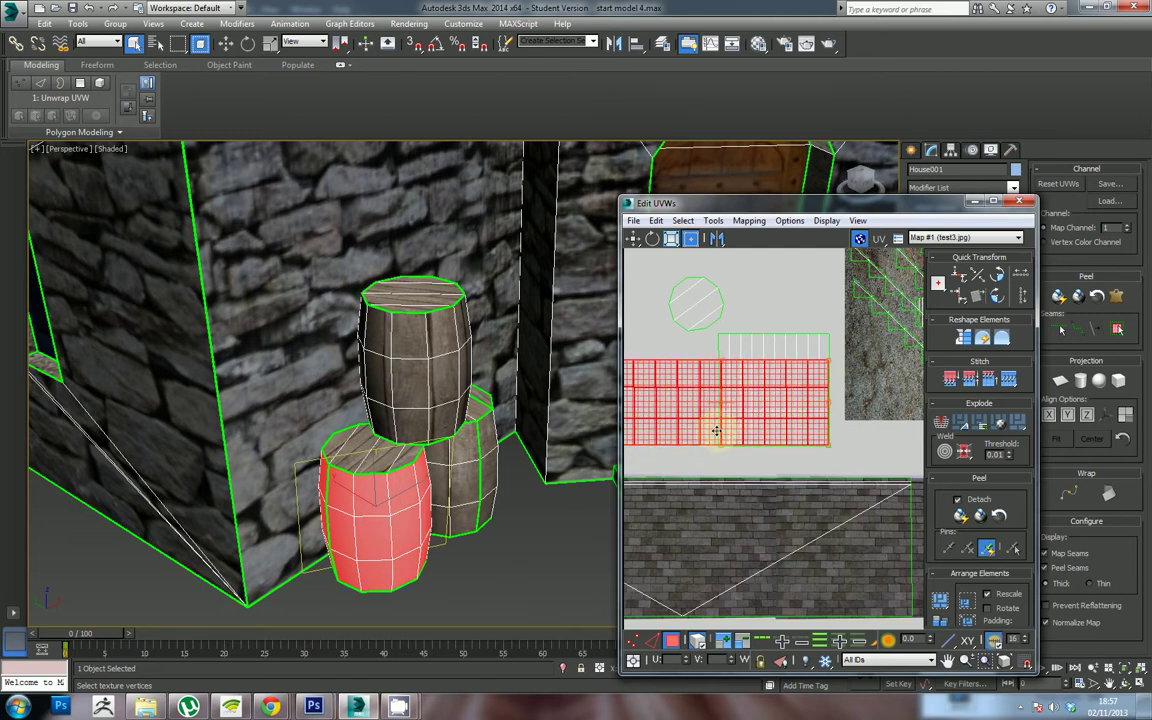
Step: Try the widened shell extending right on the barrel, then reposition it leftward with its right edge aligned to the square shell's
{"action": "left_click_drag", "start_coordinate": [716, 431], "coordinate": [820, 426]}
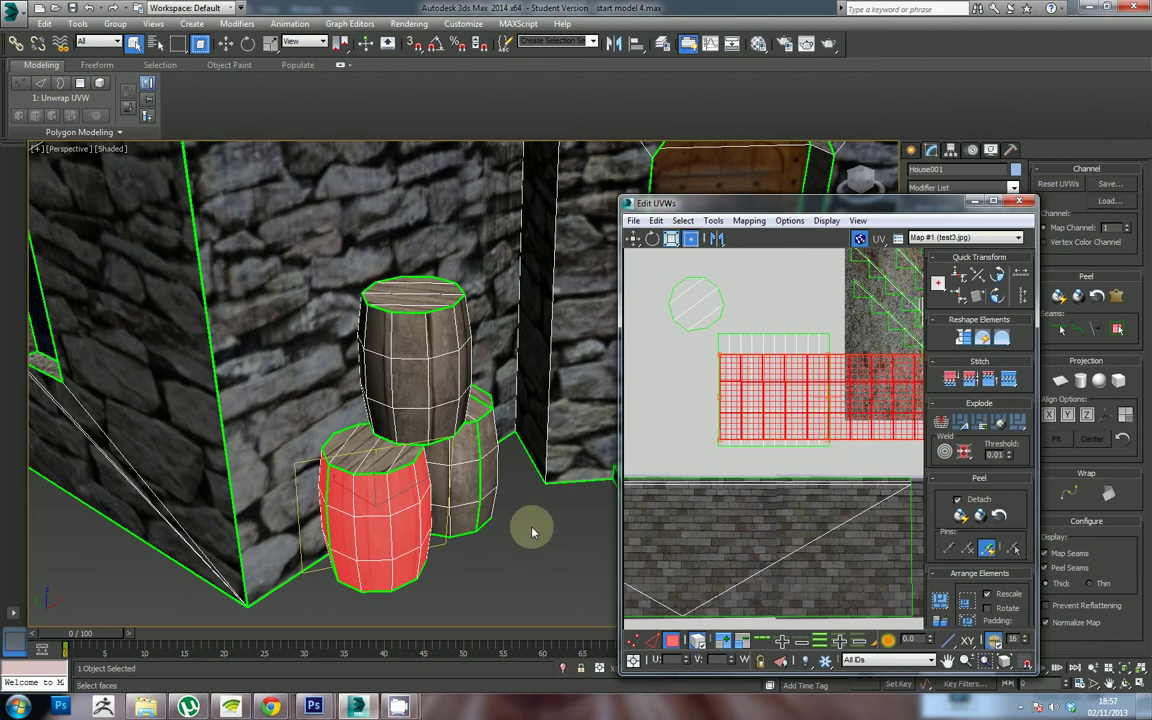
{"action": "left_click", "coordinate": [489, 573]}
{"action": "scroll", "coordinate": [430, 550], "scroll_direction": "up", "scroll_amount": 4}
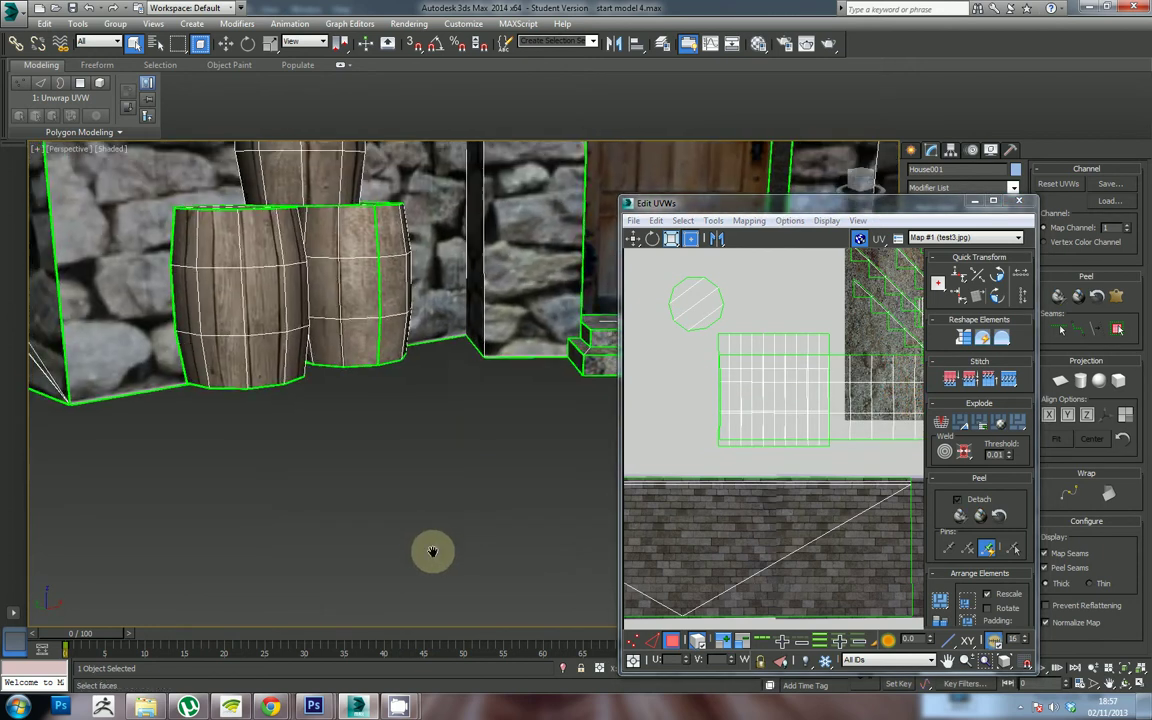
{"action": "left_click", "coordinate": [817, 441]}
{"action": "left_click_drag", "start_coordinate": [838, 432], "coordinate": [782, 439]}
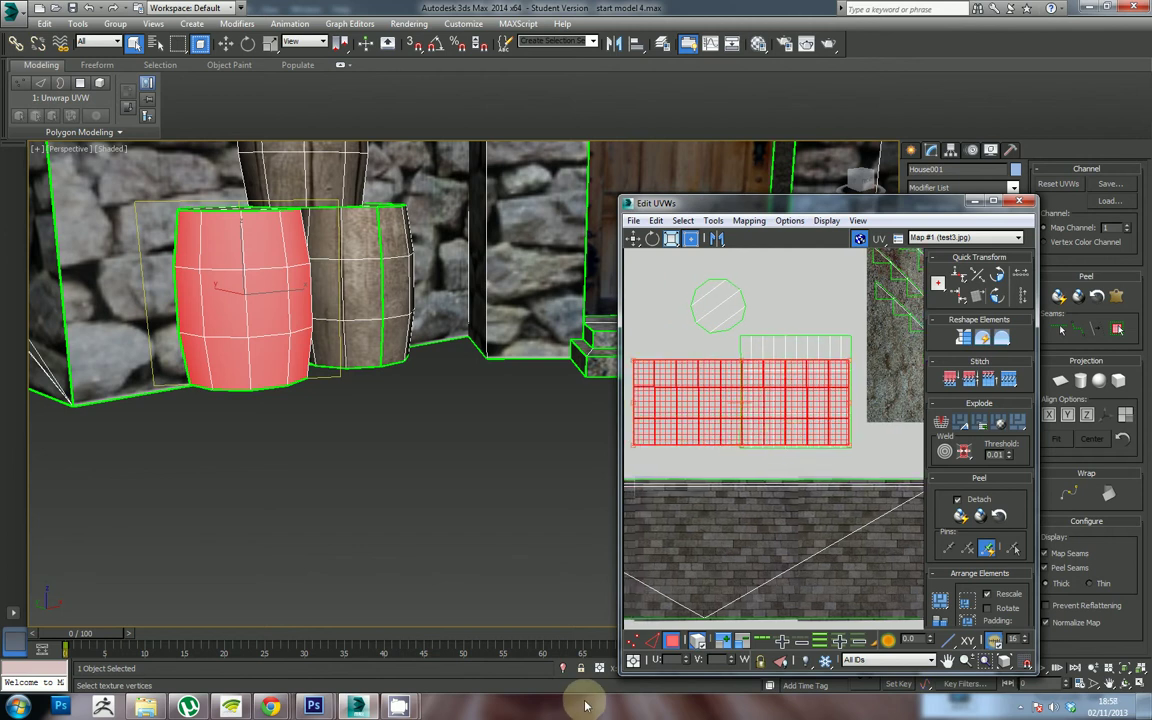
Step: Switch to Photoshop and extend the planks leftward with two copies of Layer 8, placing Layer 8 copy 3 beneath Layer 8 copy 2
{"action": "mouse_move", "coordinate": [313, 707]}
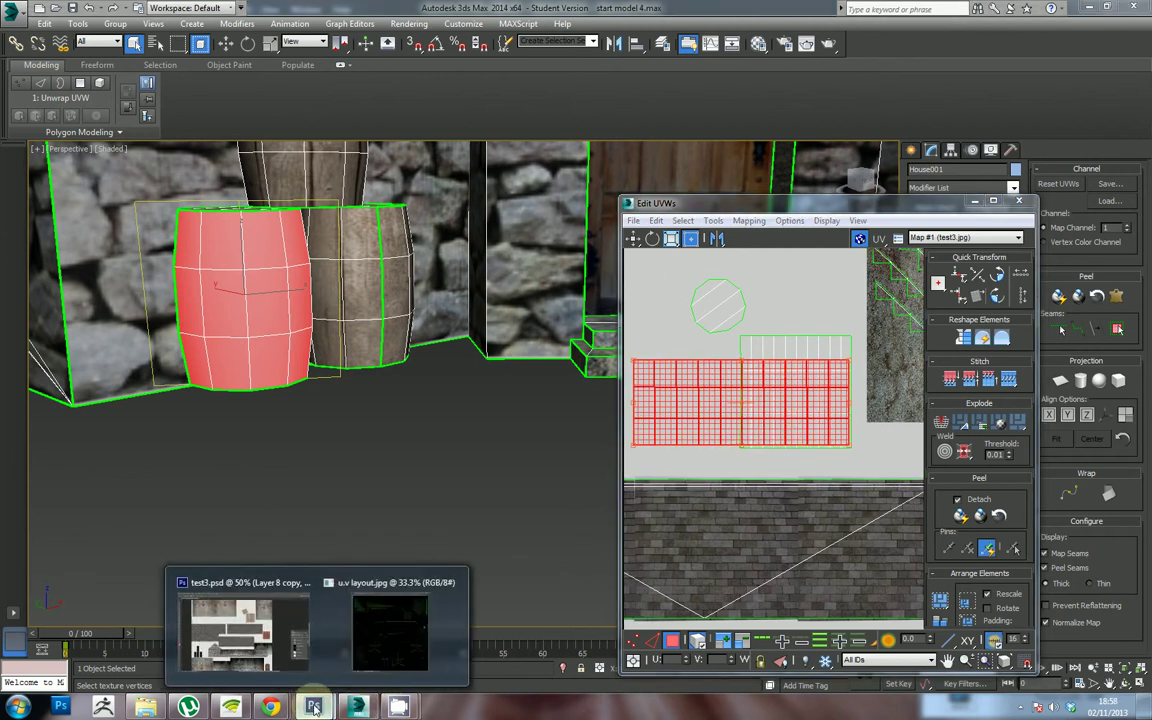
{"action": "left_click", "coordinate": [360, 660]}
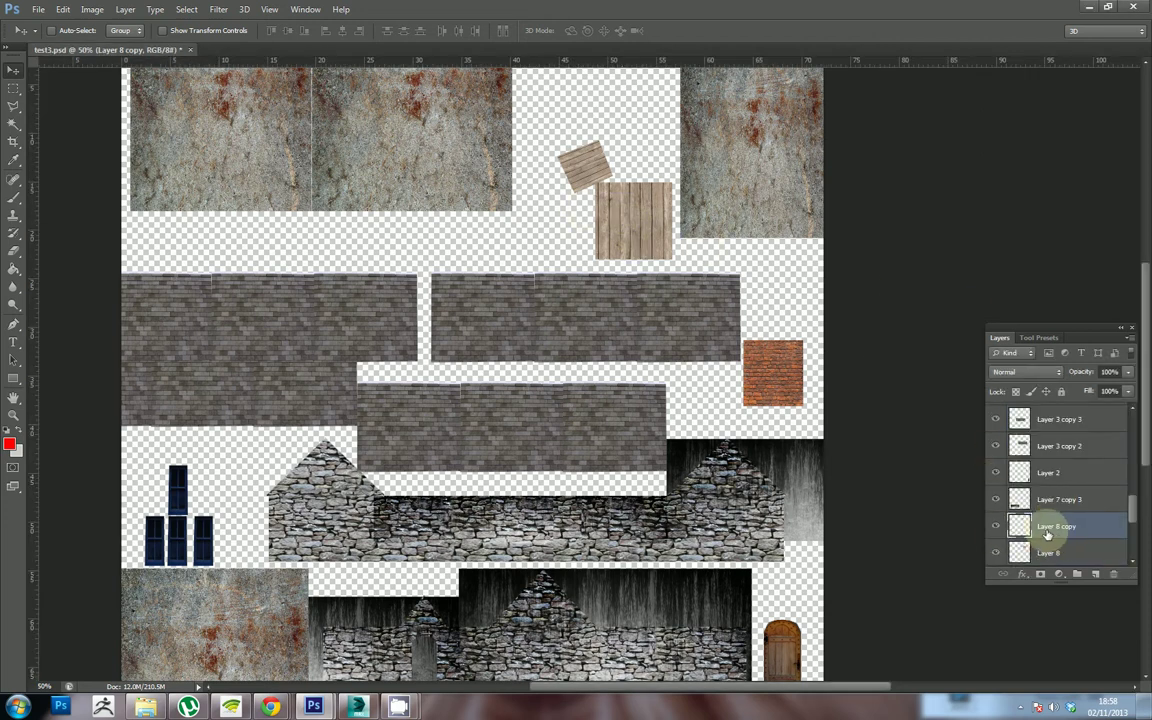
{"action": "left_click", "coordinate": [995, 553]}
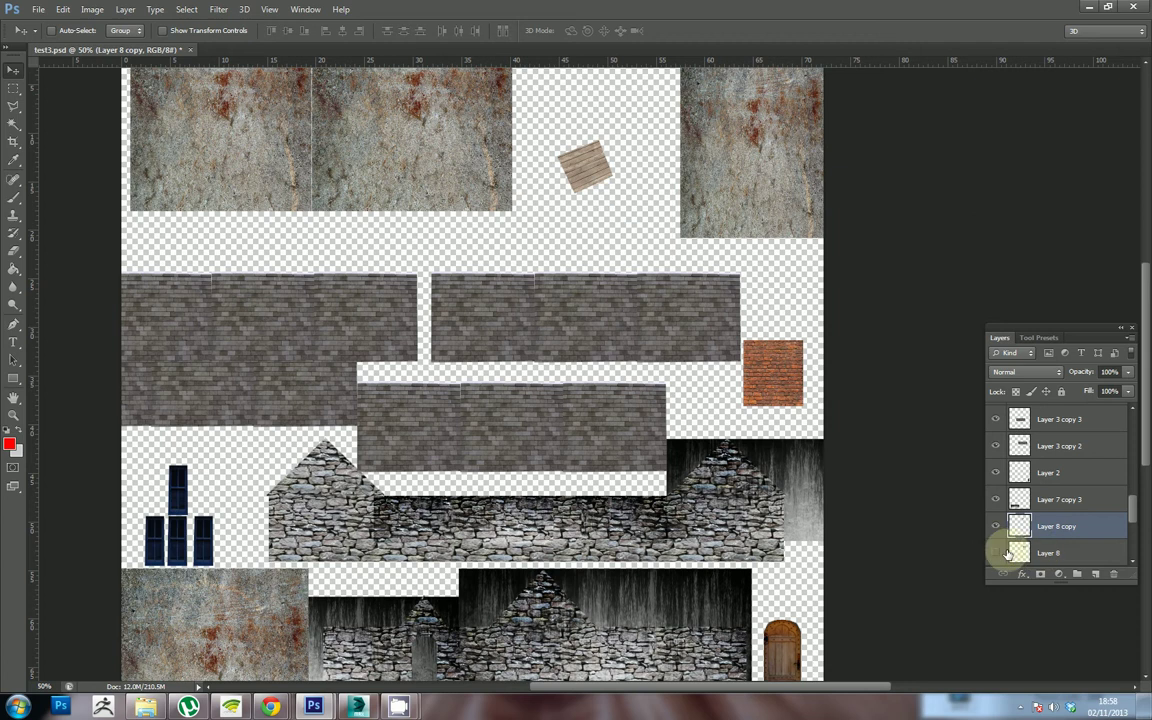
{"action": "left_click", "coordinate": [995, 553]}
{"action": "left_click", "coordinate": [1049, 553]}
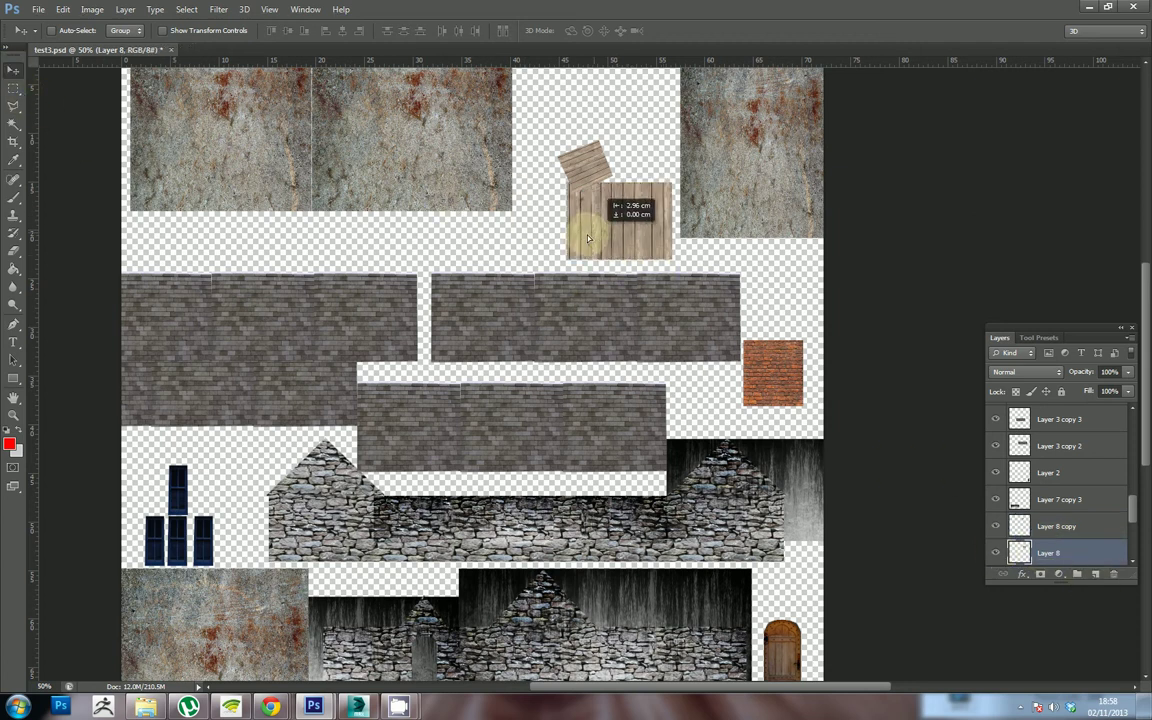
{"action": "left_click_drag", "start_coordinate": [588, 237], "coordinate": [522, 226]}
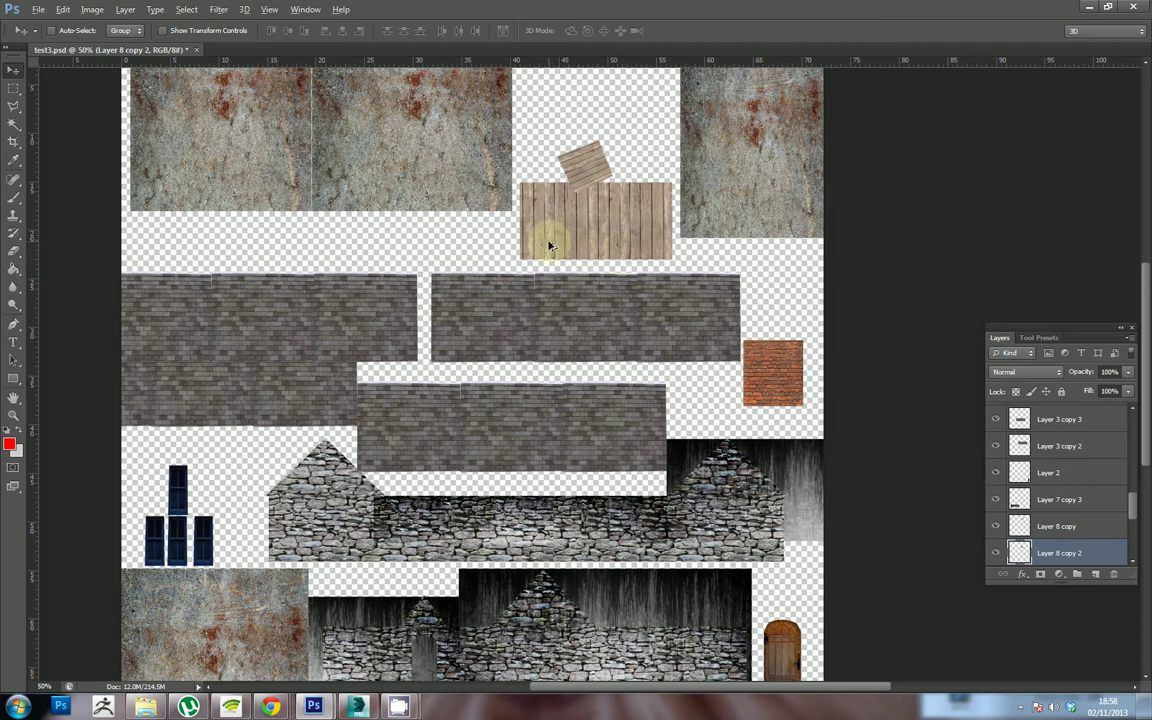
{"action": "left_click_drag", "start_coordinate": [545, 244], "coordinate": [546, 244]}
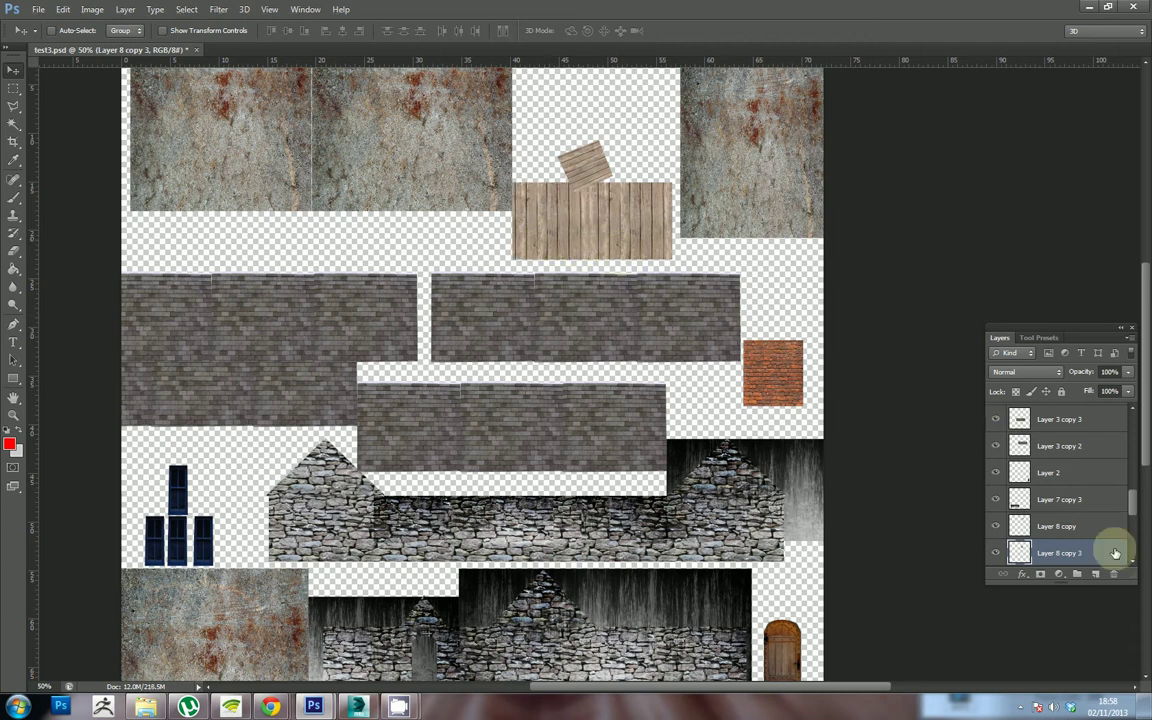
{"action": "scroll", "coordinate": [1048, 551], "scroll_direction": "down", "scroll_amount": 2}
{"action": "left_click_drag", "start_coordinate": [1043, 502], "coordinate": [1048, 530]}
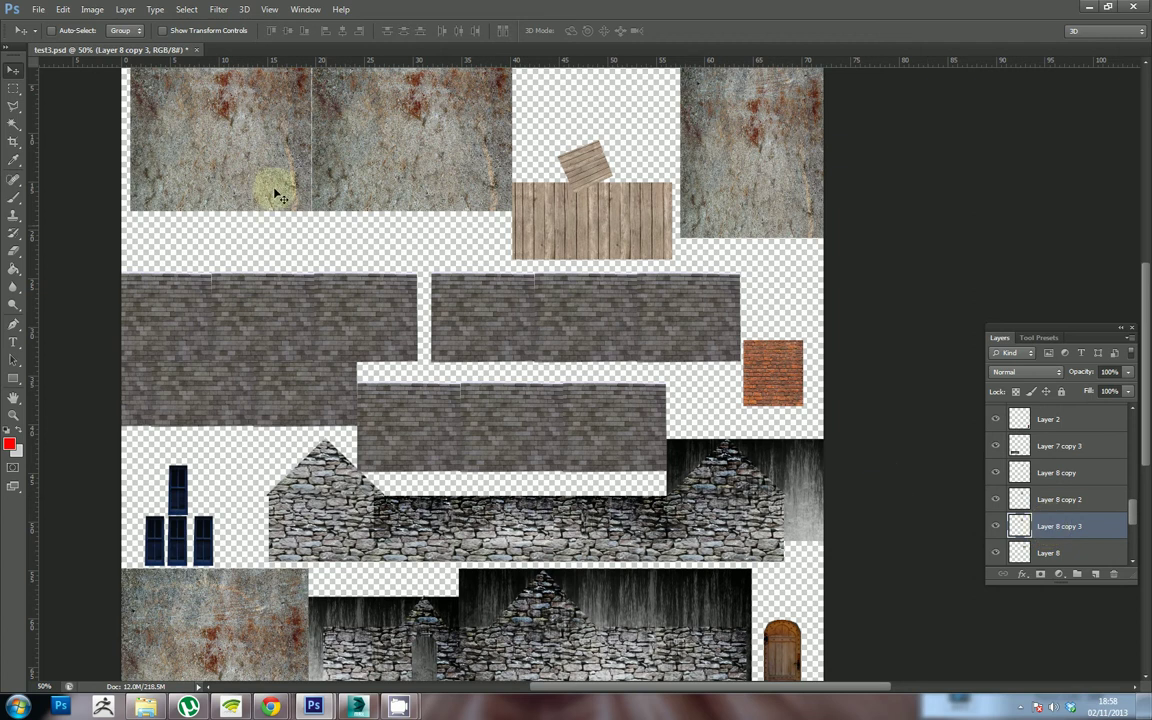
Step: Overwrite test3.jpg with a JPEG copy of the extended plank texture, then switch to 3ds Max and deselect the barrel's faces
{"action": "left_click", "coordinate": [38, 9]}
{"action": "left_click", "coordinate": [62, 176]}
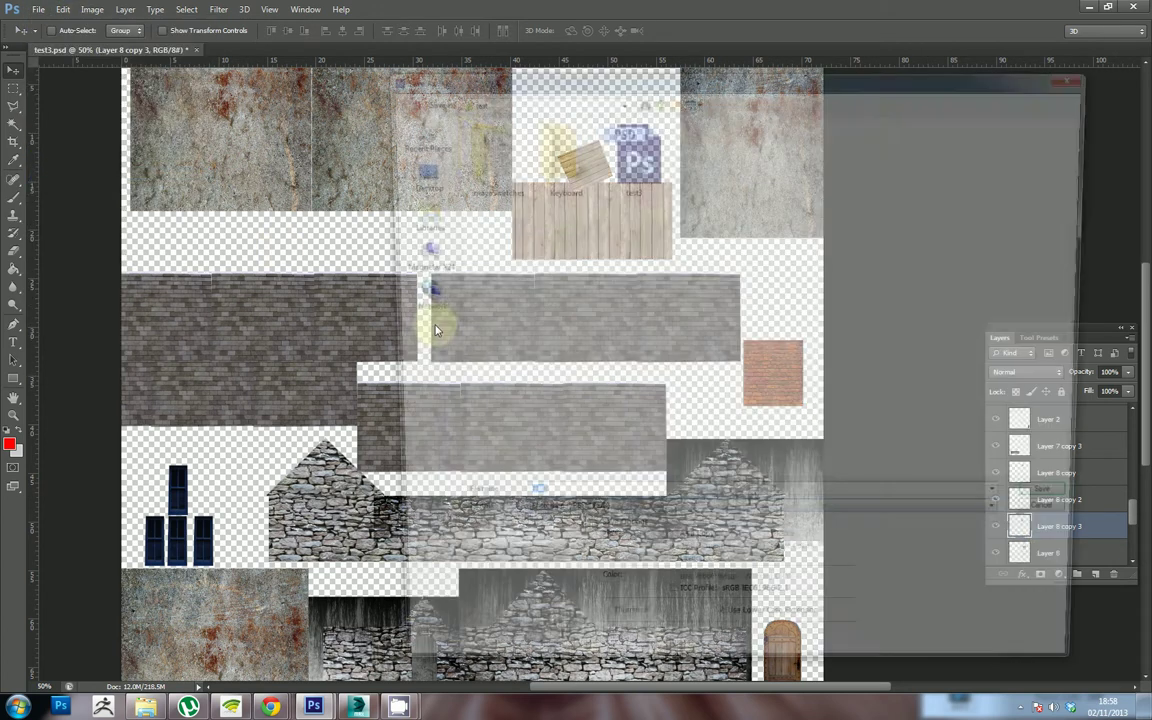
{"action": "left_click", "coordinate": [609, 522]}
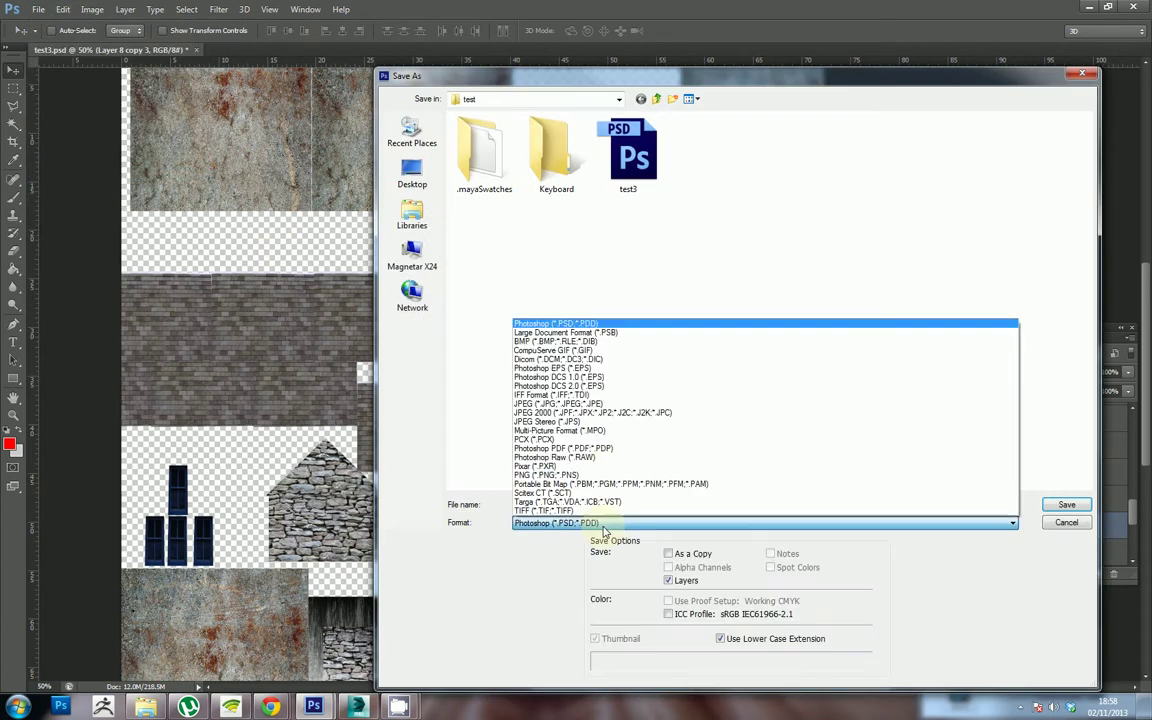
{"action": "left_click", "coordinate": [560, 403]}
{"action": "left_click", "coordinate": [704, 158]}
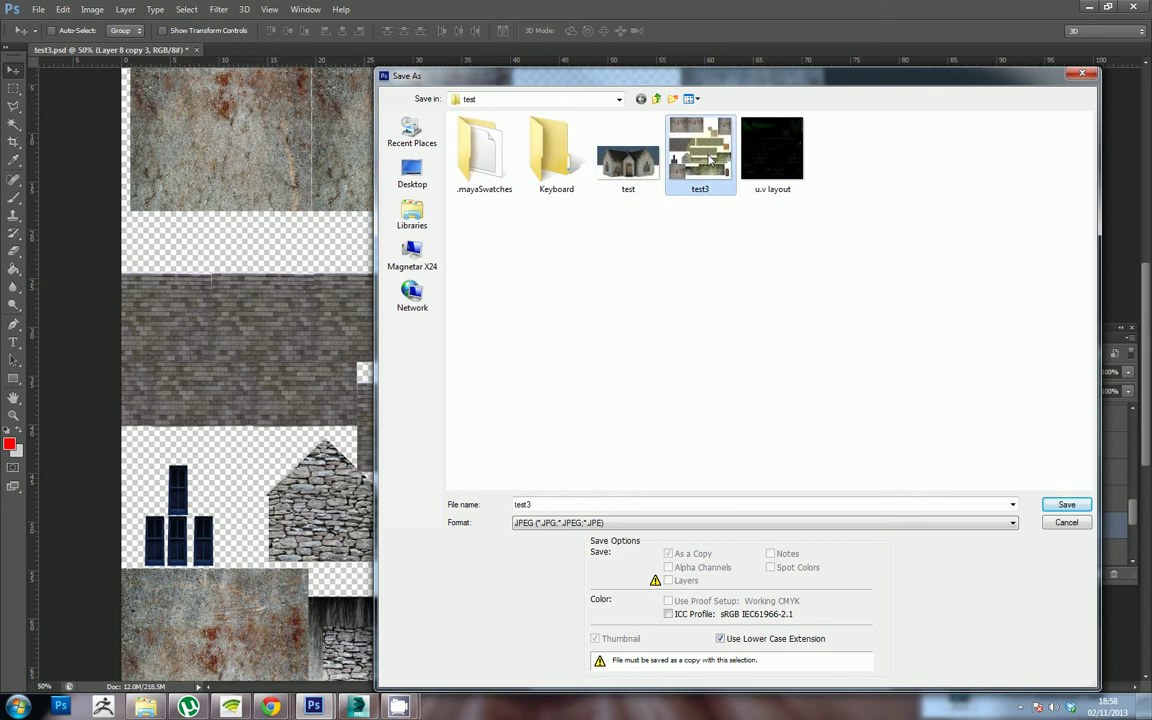
{"action": "key", "text": "Return"}
{"action": "left_click", "coordinate": [557, 264]}
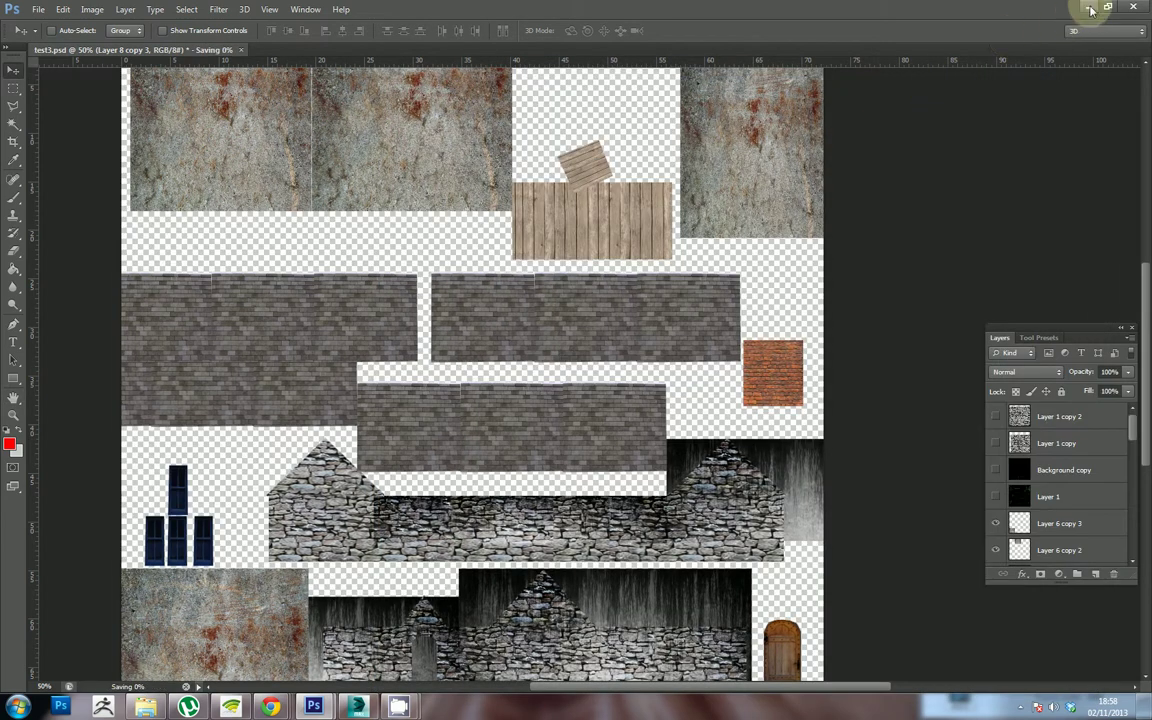
{"action": "key", "text": "alt+Tab"}
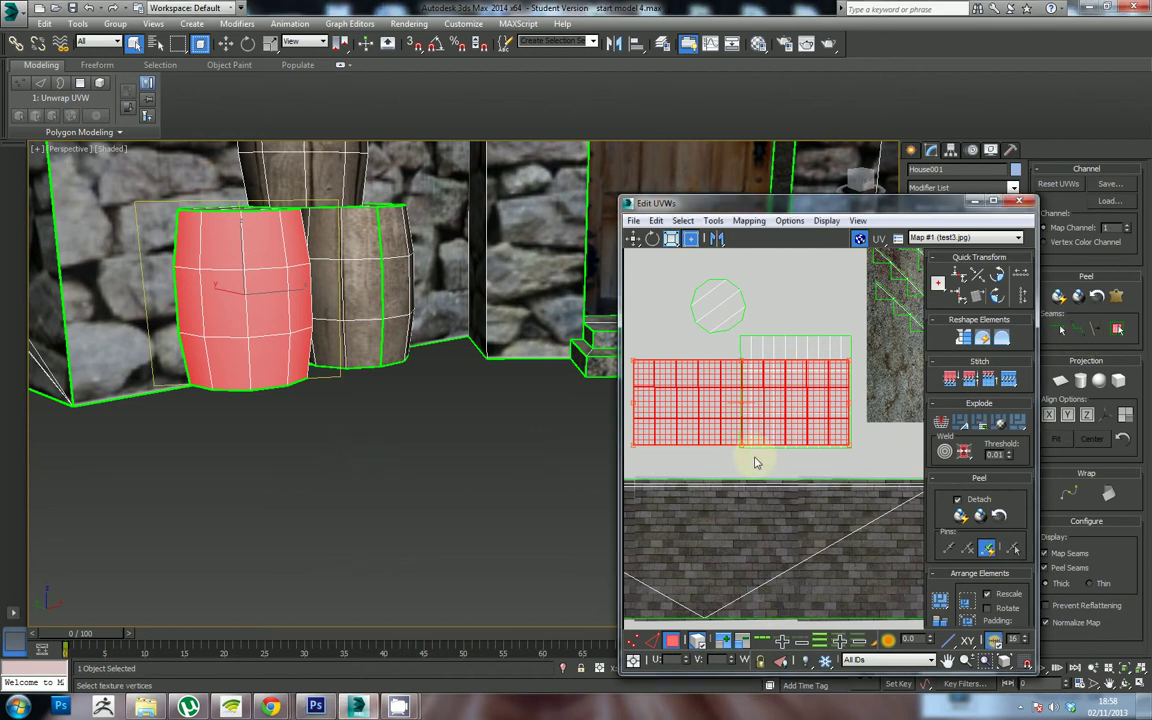
{"action": "left_click", "coordinate": [403, 447]}
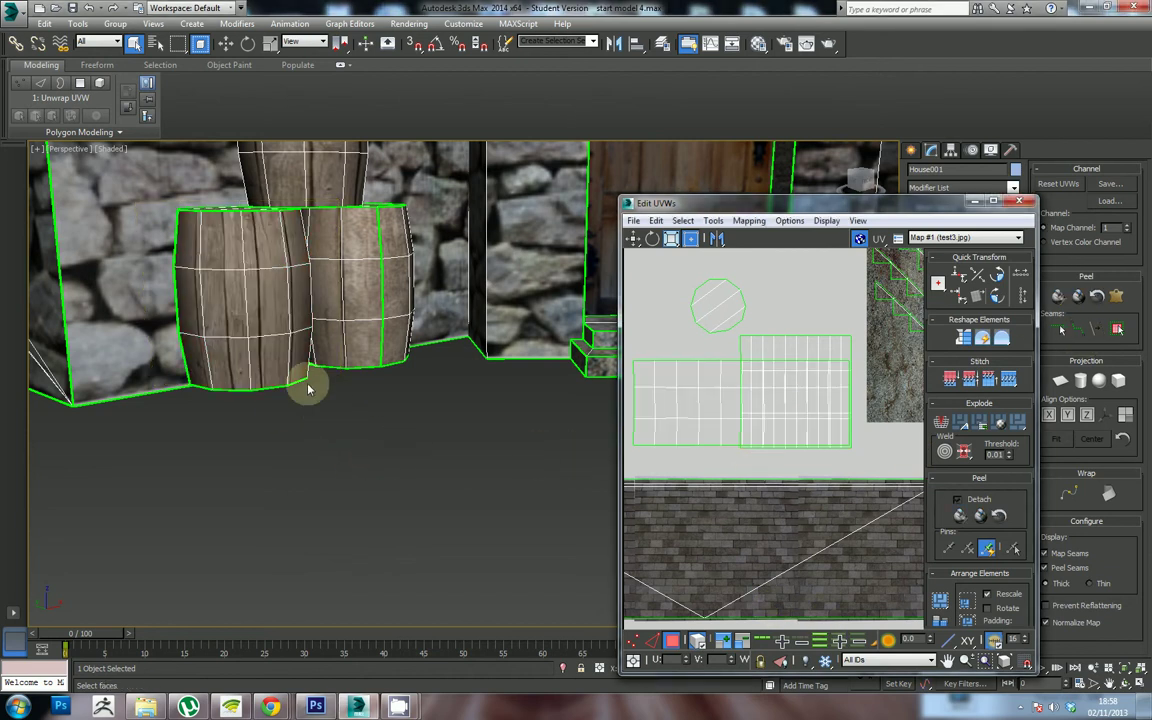
Step: Select the lower-right barrel's square UV shell and copy its coordinates
{"action": "left_click_drag", "start_coordinate": [372, 388], "coordinate": [444, 412]}
{"action": "left_click", "coordinate": [336, 414]}
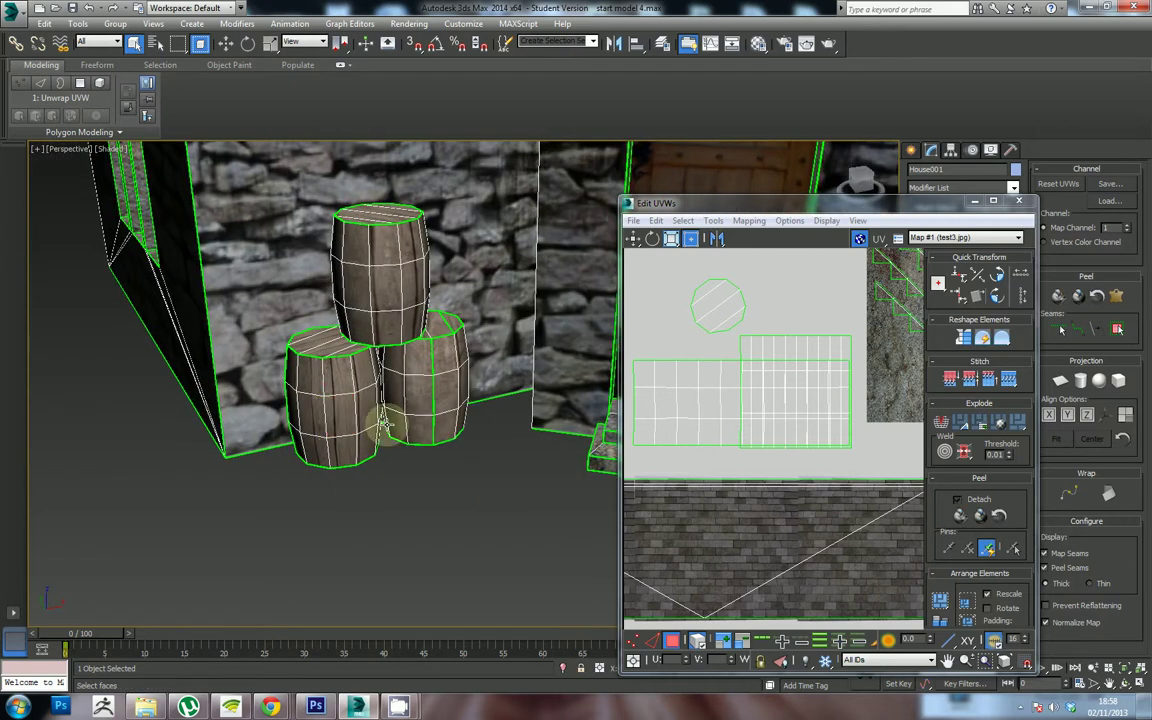
{"action": "left_click", "coordinate": [418, 400]}
{"action": "left_click_drag", "start_coordinate": [739, 409], "coordinate": [724, 405]}
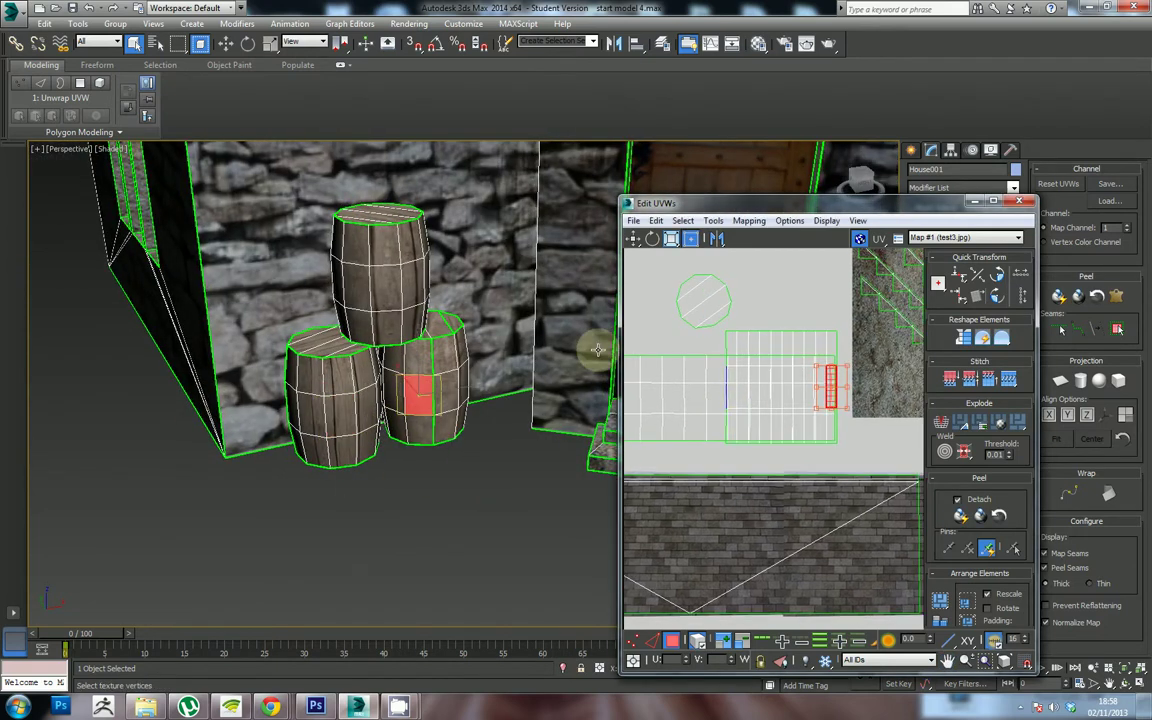
{"action": "left_click", "coordinate": [758, 342]}
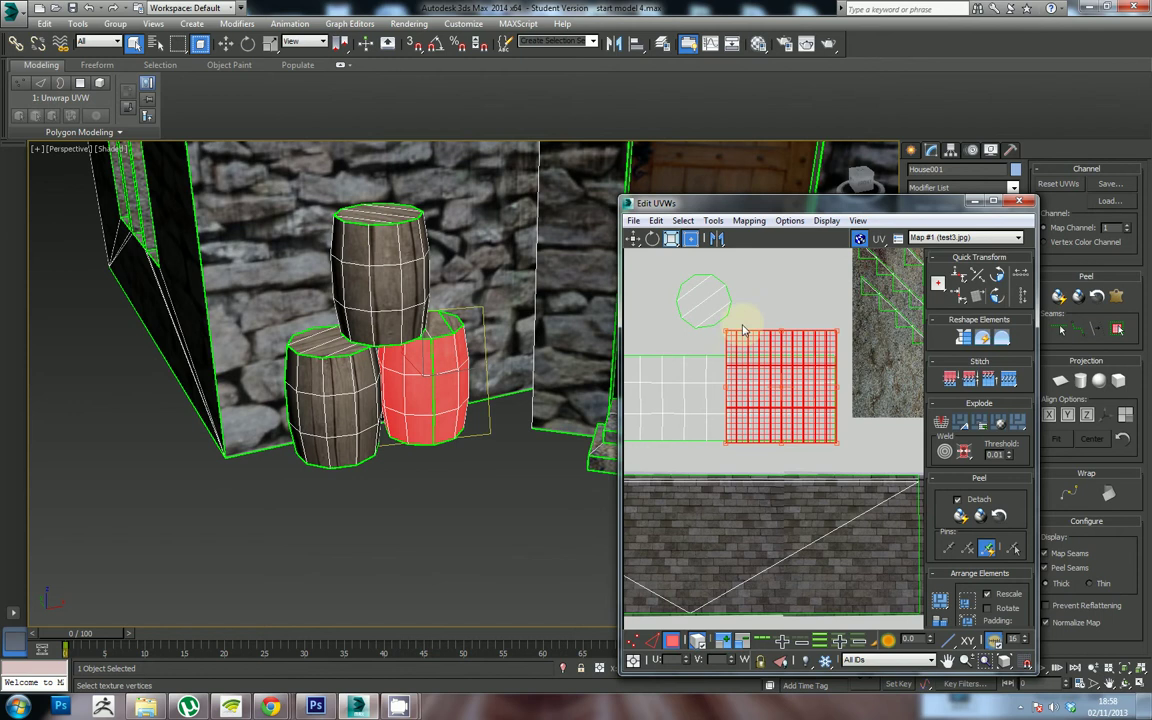
{"action": "left_click", "coordinate": [655, 221]}
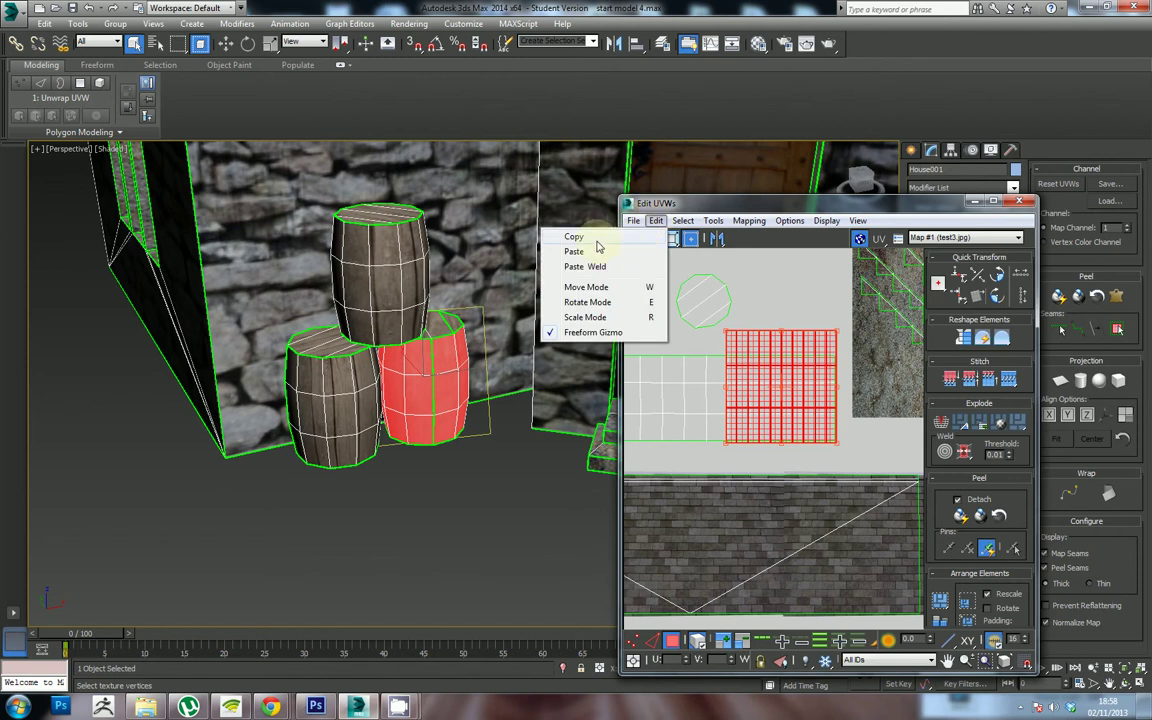
{"action": "left_click", "coordinate": [598, 240]}
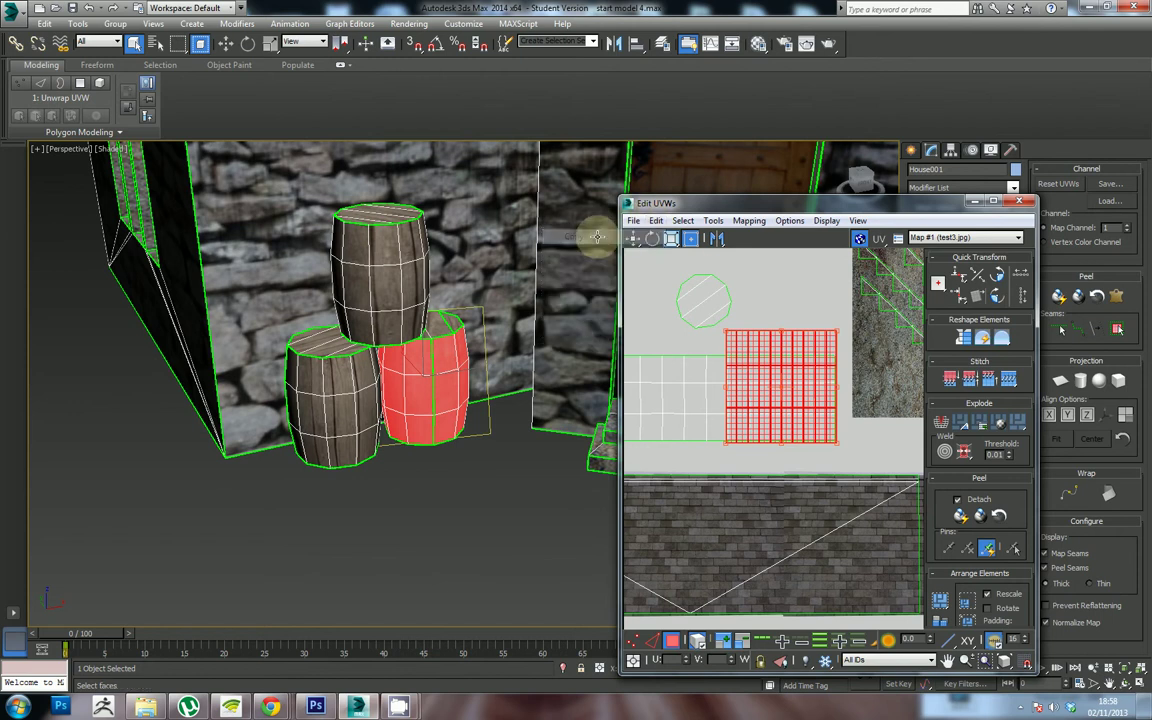
Step: Copy the lower-left barrel's wide UV shell and paste it onto the lower-right barrel's square shell
{"action": "left_click", "coordinate": [673, 368]}
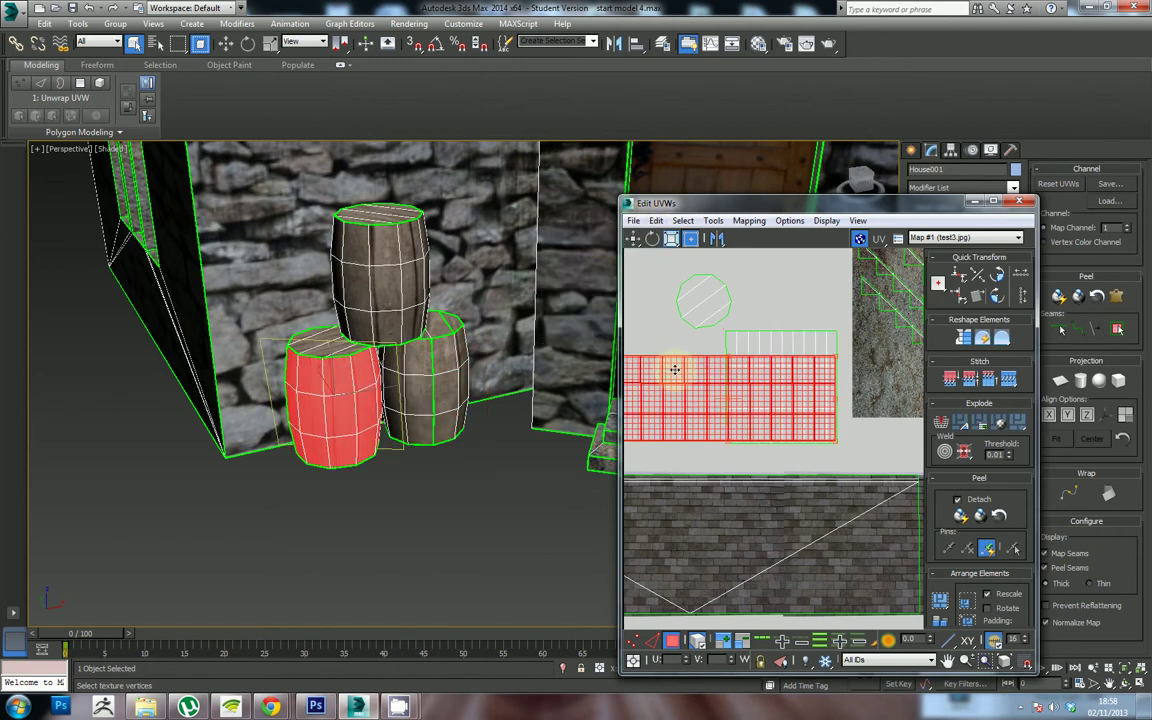
{"action": "left_click", "coordinate": [655, 221]}
{"action": "left_click", "coordinate": [605, 251]}
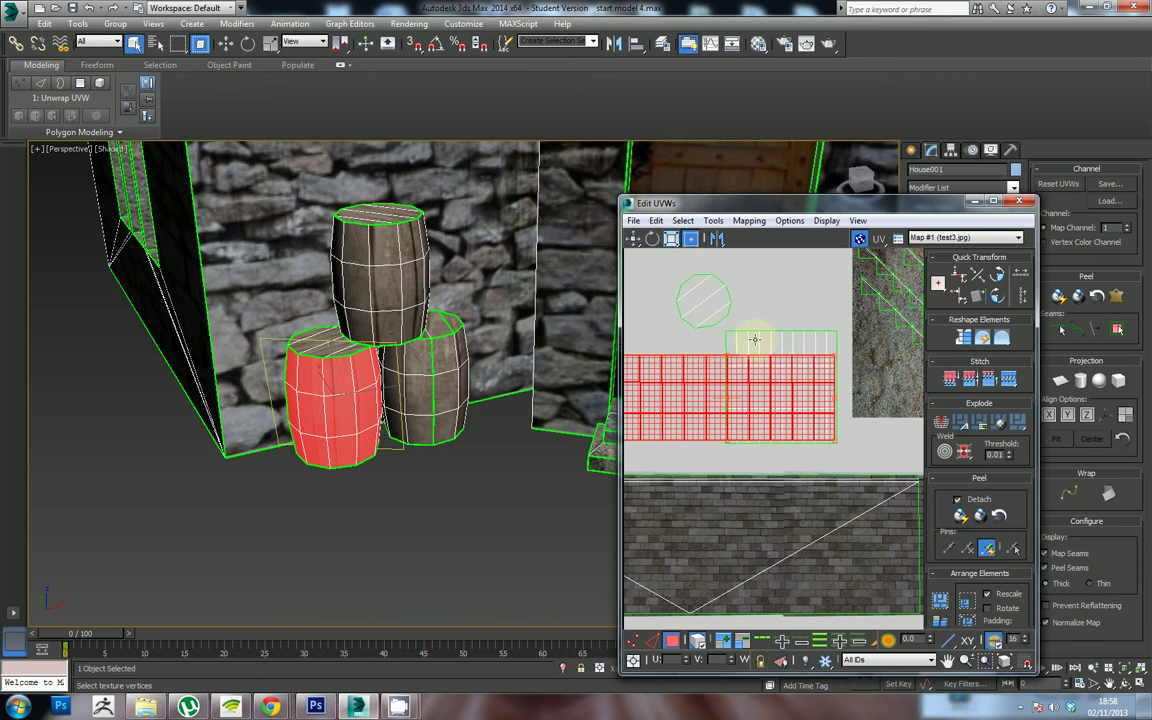
{"action": "left_click", "coordinate": [656, 222]}
{"action": "left_click", "coordinate": [605, 252]}
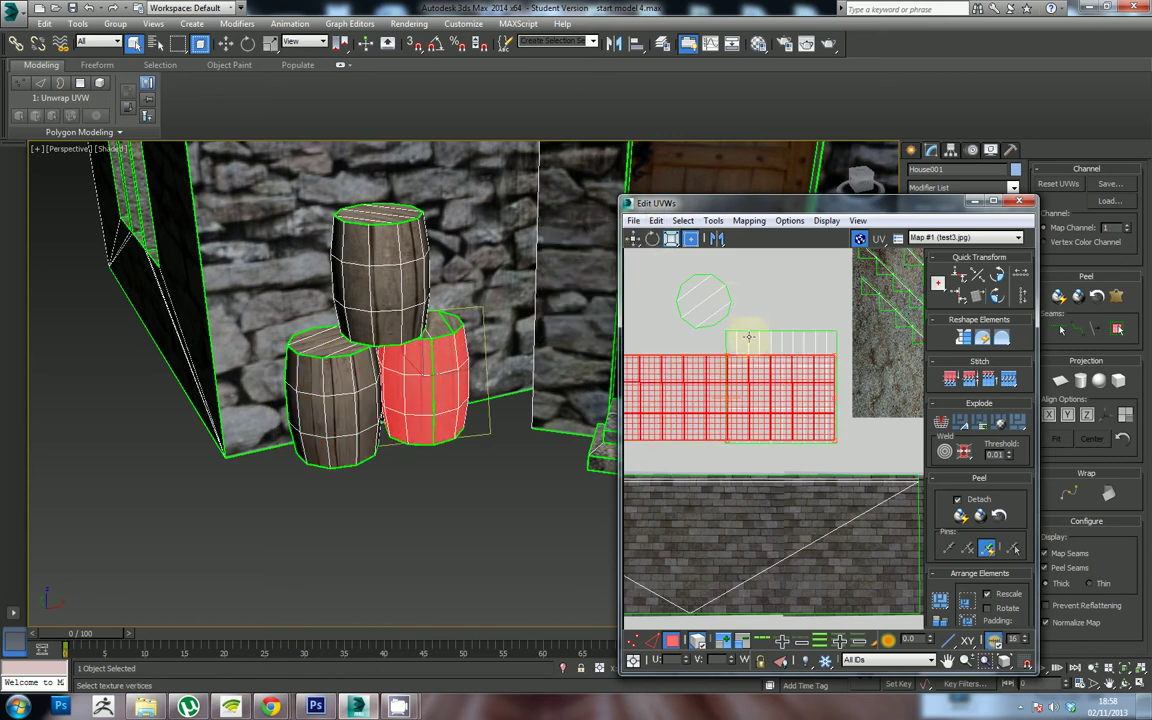
Step: Paste the copied wide UV layout onto the top barrel's square shell and clear the face selection
{"action": "left_click", "coordinate": [749, 335]}
{"action": "left_click", "coordinate": [655, 221]}
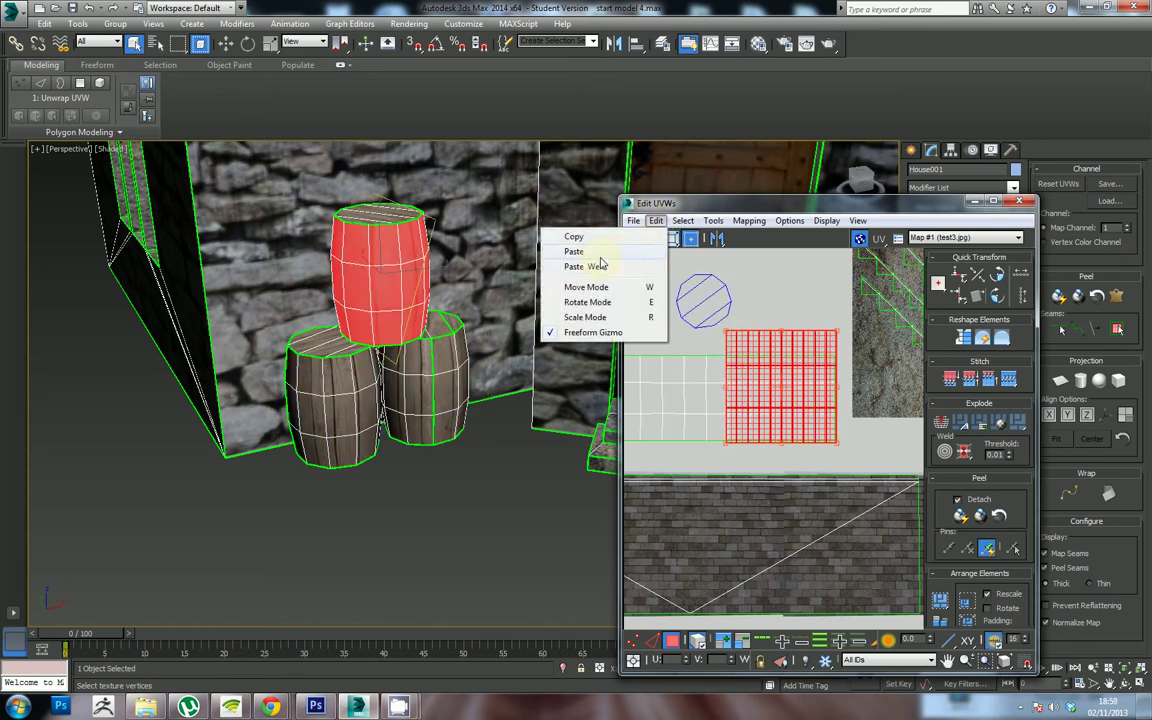
{"action": "left_click", "coordinate": [601, 255]}
{"action": "left_click", "coordinate": [532, 488]}
Step: Examine the wood planks on all three barrels, the cottage from several angles and distances, and the complete UV layout over the texture
{"action": "left_click_drag", "start_coordinate": [450, 443], "coordinate": [474, 477]}
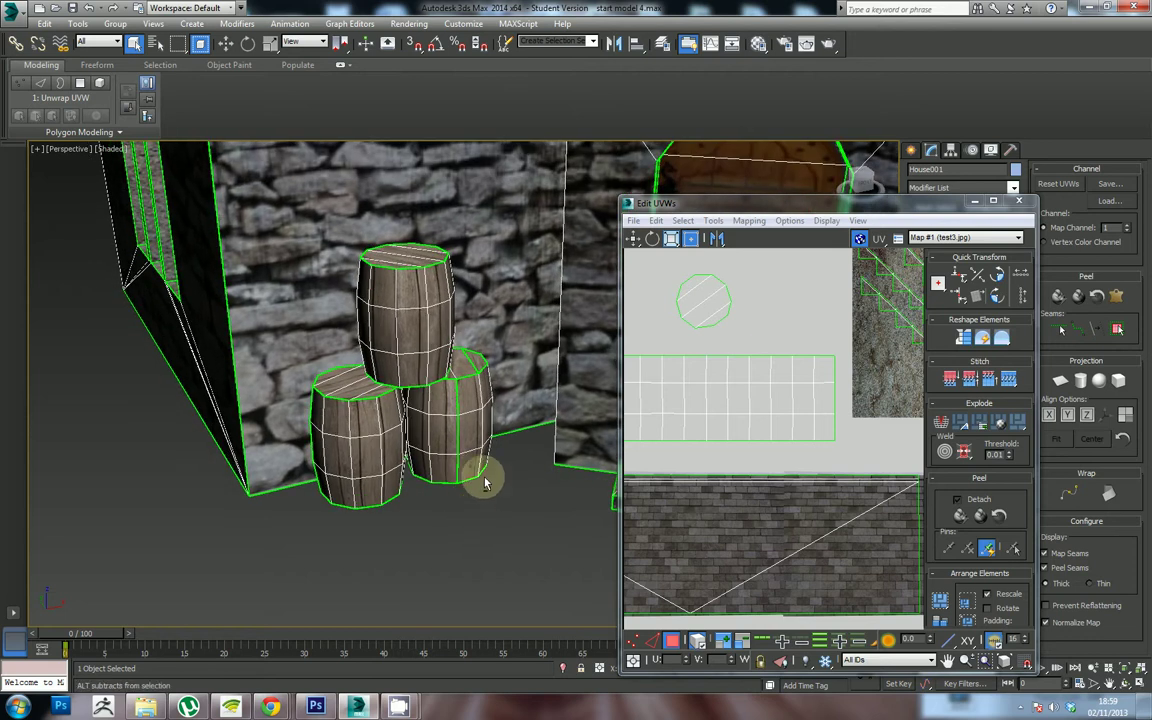
{"action": "scroll", "coordinate": [476, 437], "scroll_direction": "down", "scroll_amount": 6}
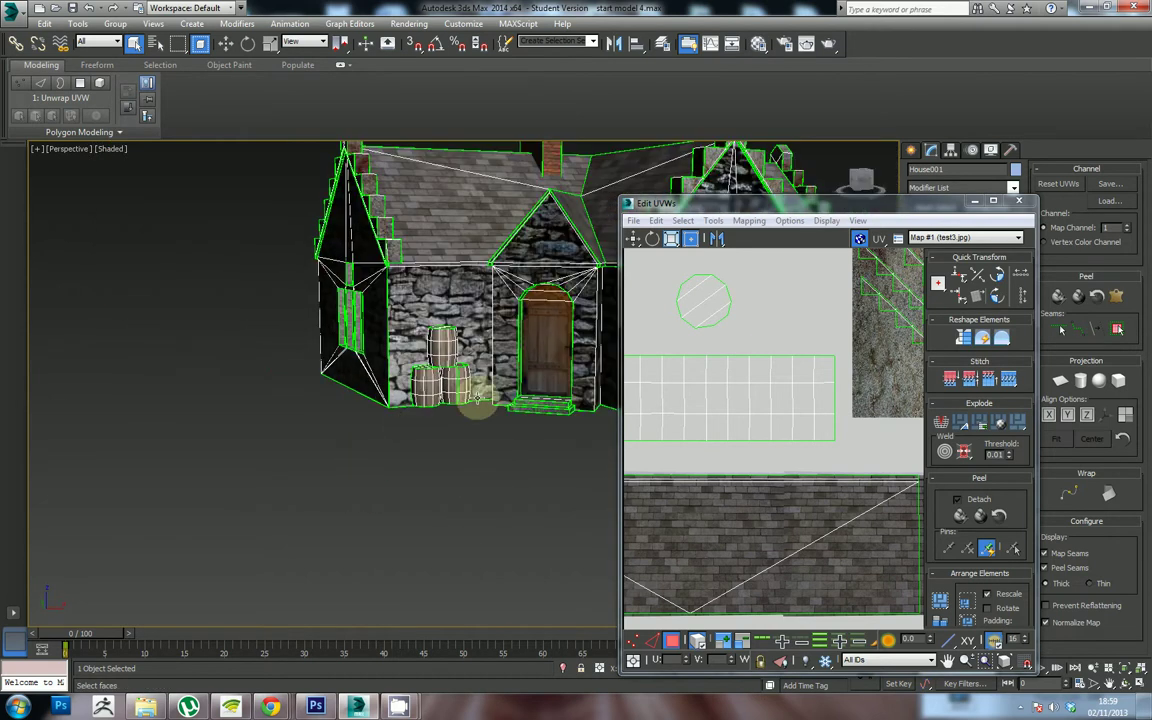
{"action": "scroll", "coordinate": [470, 430], "scroll_direction": "up", "scroll_amount": 5}
{"action": "scroll", "coordinate": [465, 500], "scroll_direction": "down", "scroll_amount": 2}
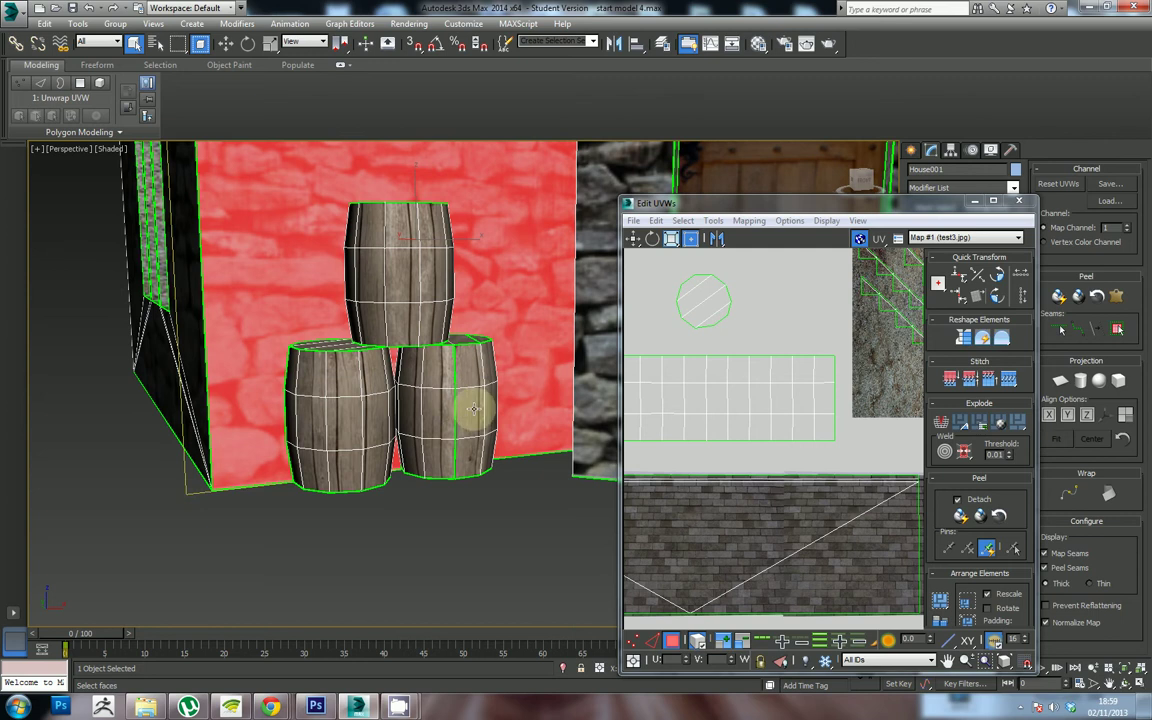
{"action": "scroll", "coordinate": [466, 525], "scroll_direction": "down", "scroll_amount": 6}
{"action": "left_click", "coordinate": [467, 519]}
{"action": "left_click_drag", "start_coordinate": [535, 536], "coordinate": [351, 495]}
{"action": "scroll", "coordinate": [355, 496], "scroll_direction": "up", "scroll_amount": 3}
{"action": "scroll", "coordinate": [445, 512], "scroll_direction": "down", "scroll_amount": 3}
{"action": "left_click_drag", "start_coordinate": [489, 479], "coordinate": [427, 497]}
{"action": "scroll", "coordinate": [373, 488], "scroll_direction": "up", "scroll_amount": 4}
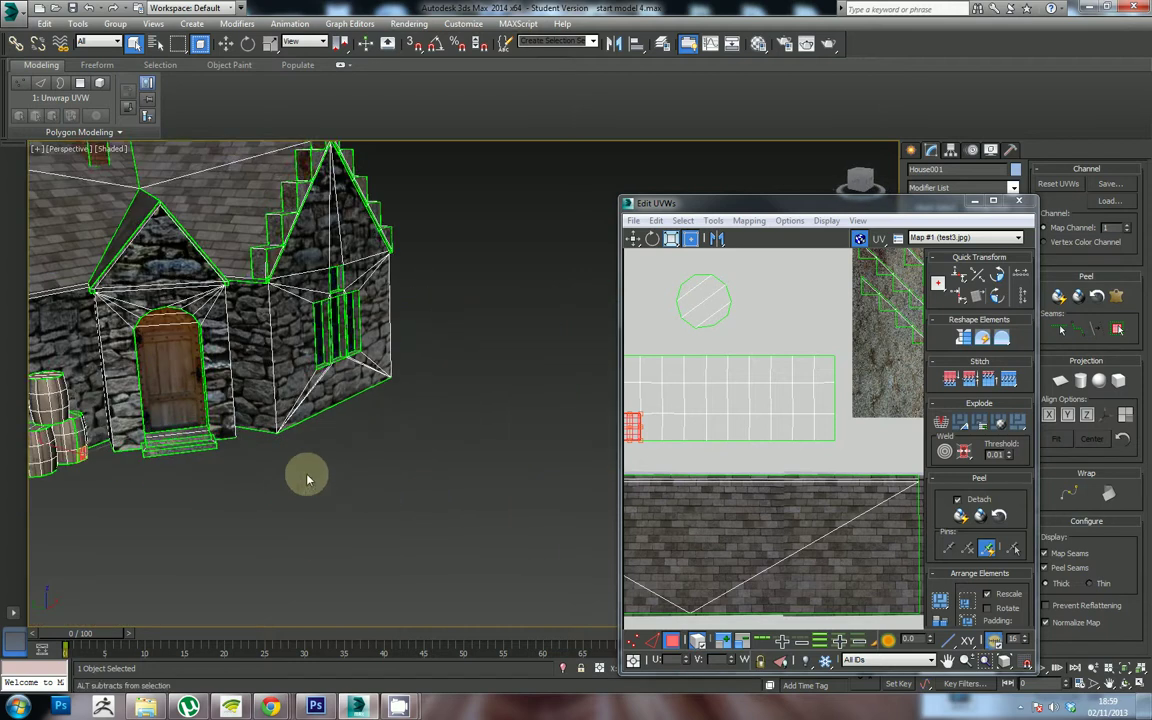
{"action": "left_click_drag", "start_coordinate": [307, 479], "coordinate": [518, 458]}
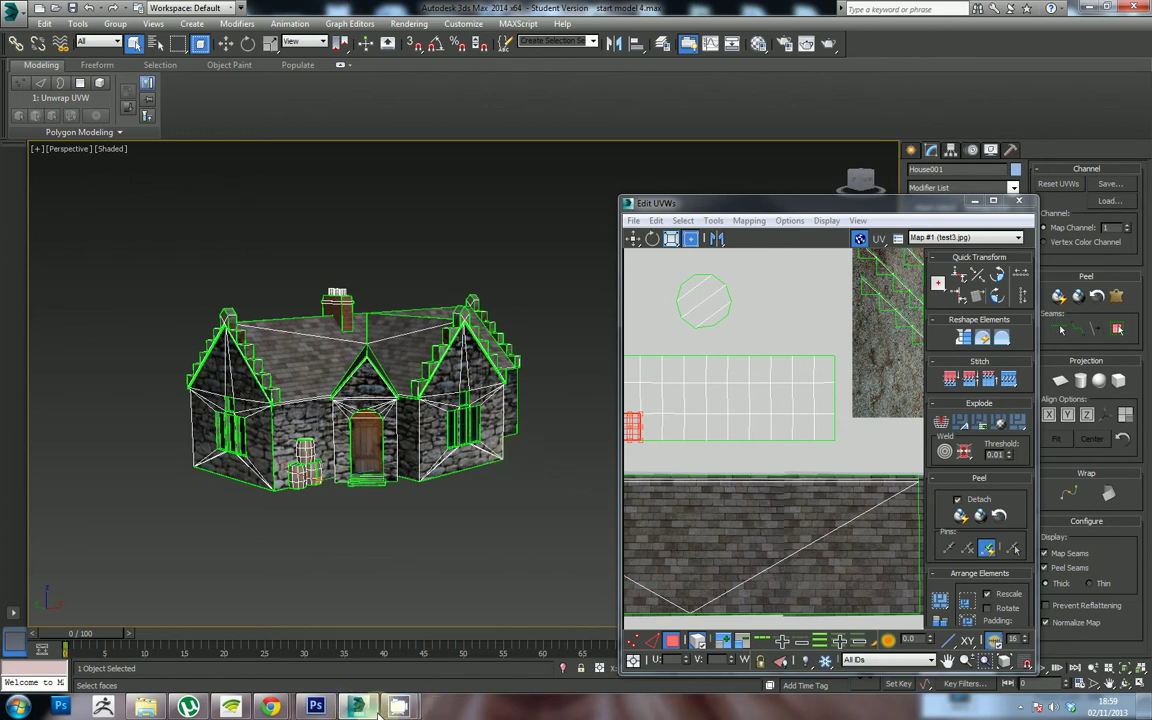
{"action": "mouse_move", "coordinate": [396, 710]}
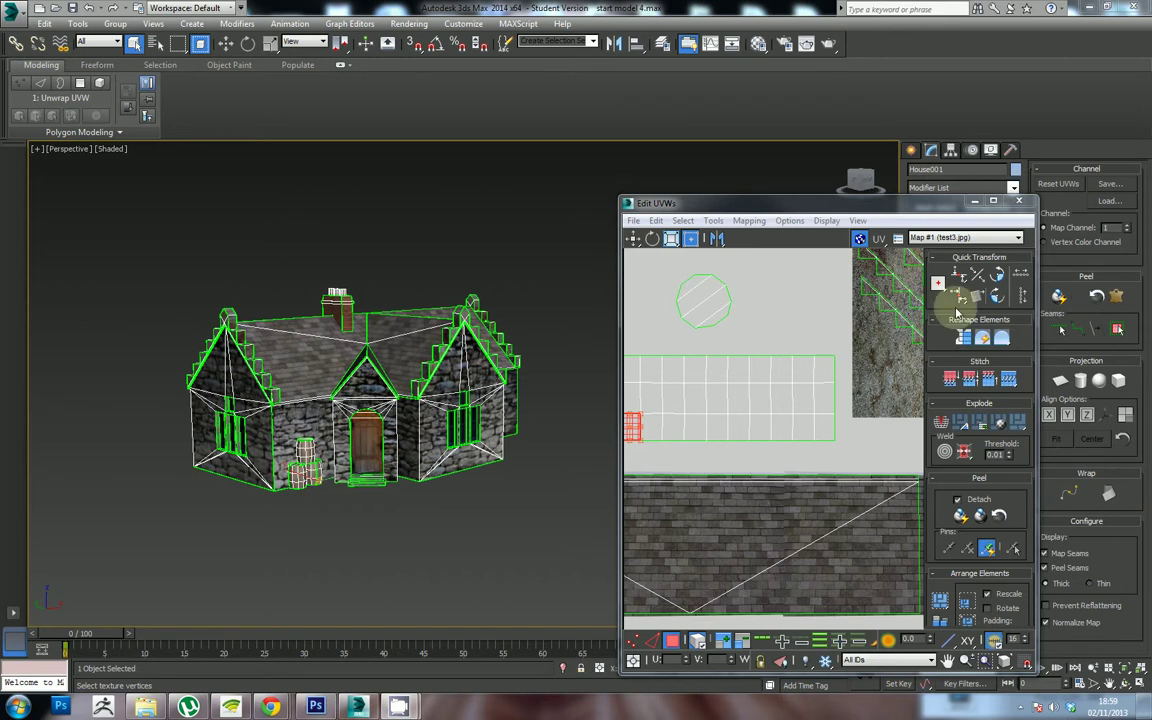
{"action": "scroll", "coordinate": [805, 324], "scroll_direction": "down", "scroll_amount": 6}
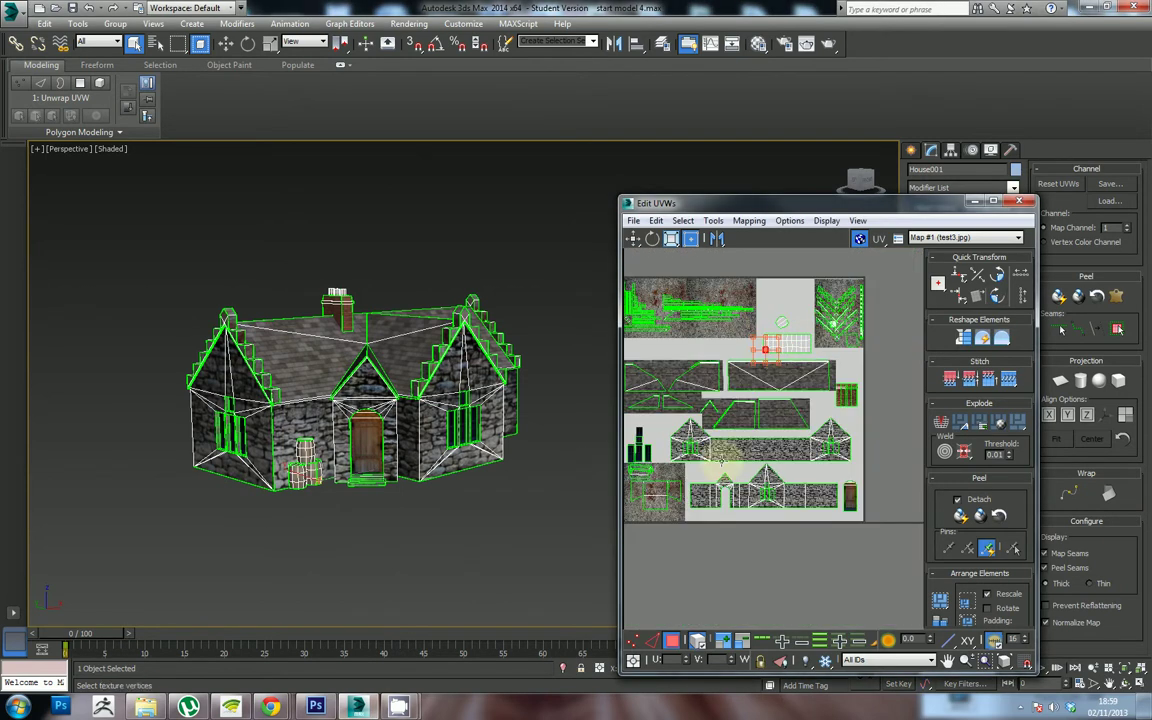
{"action": "left_click_drag", "start_coordinate": [722, 462], "coordinate": [749, 484]}
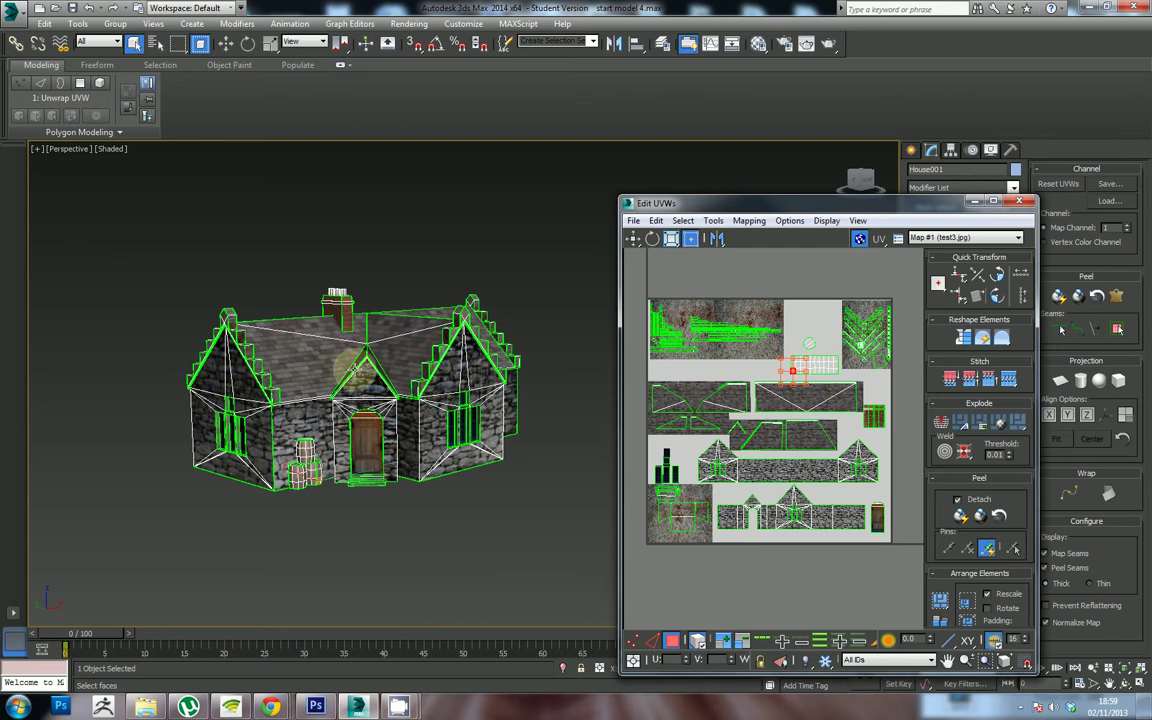